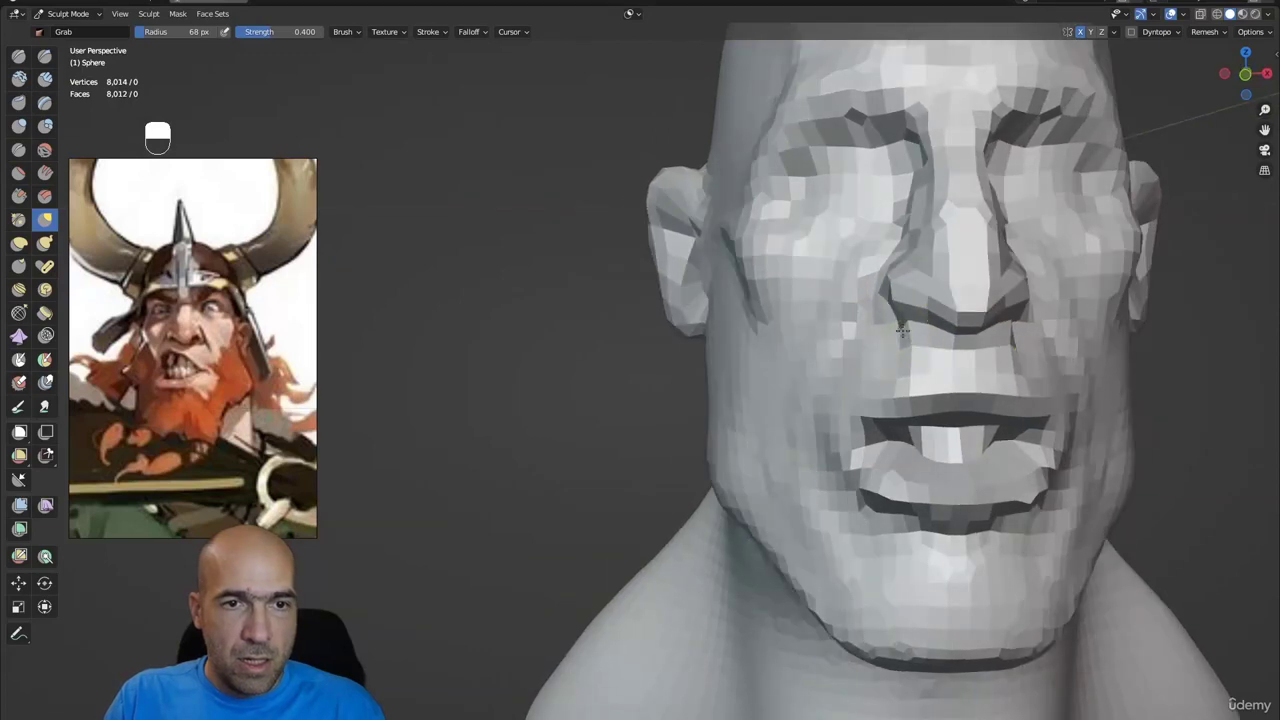
- Reshape the lips, front teeth and the area under the nose with the Grab brush at 68 px radius
key(1)
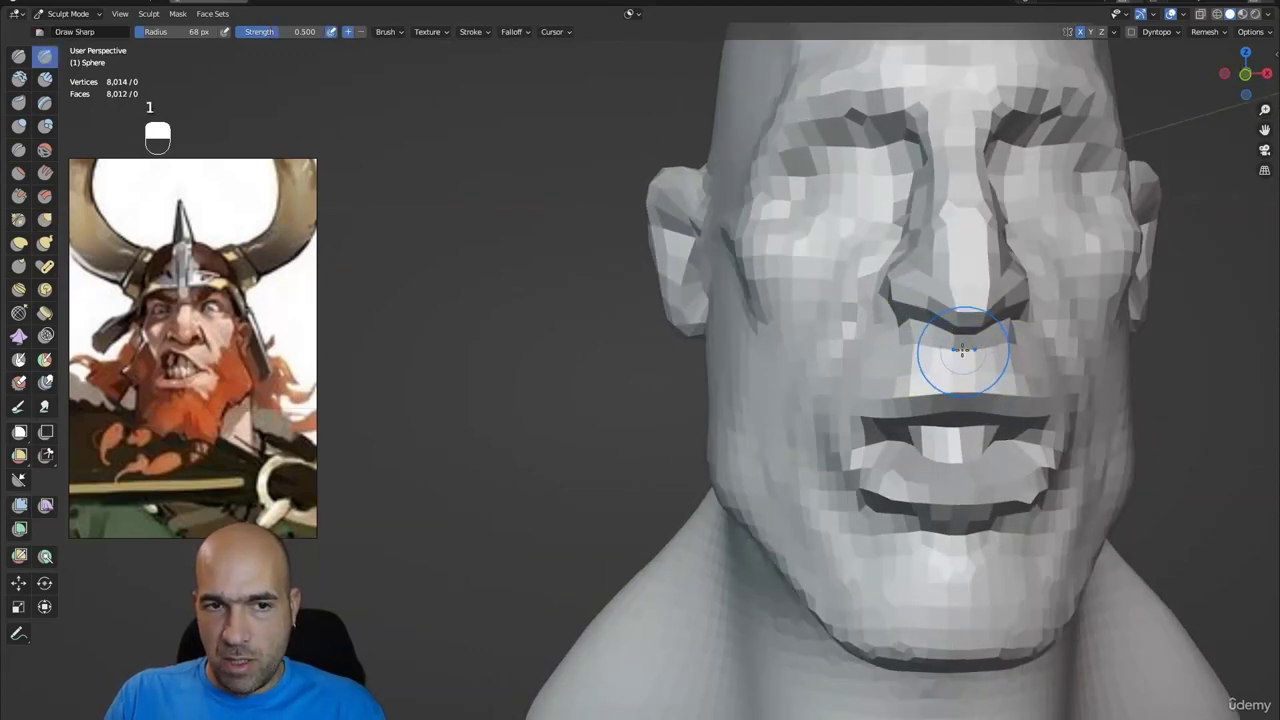
alt+drag(965, 341, 980, 371)
key(g)
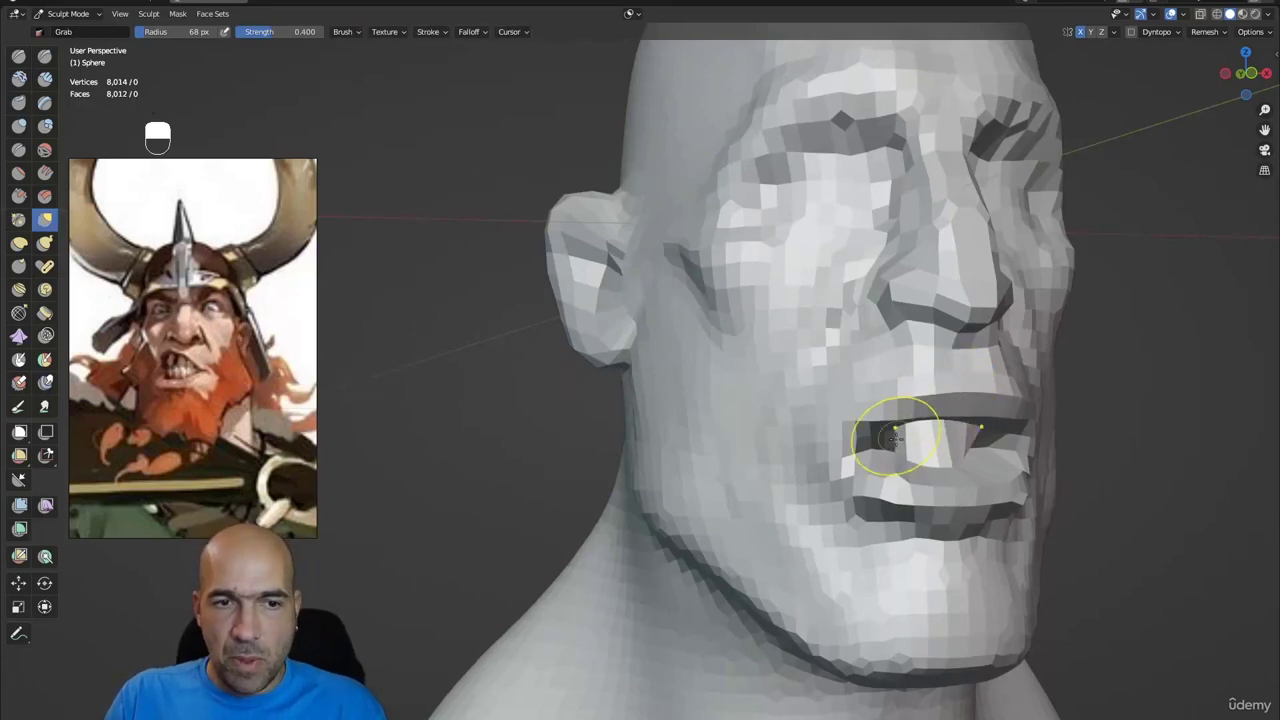
middle_drag(870, 445, 920, 421)
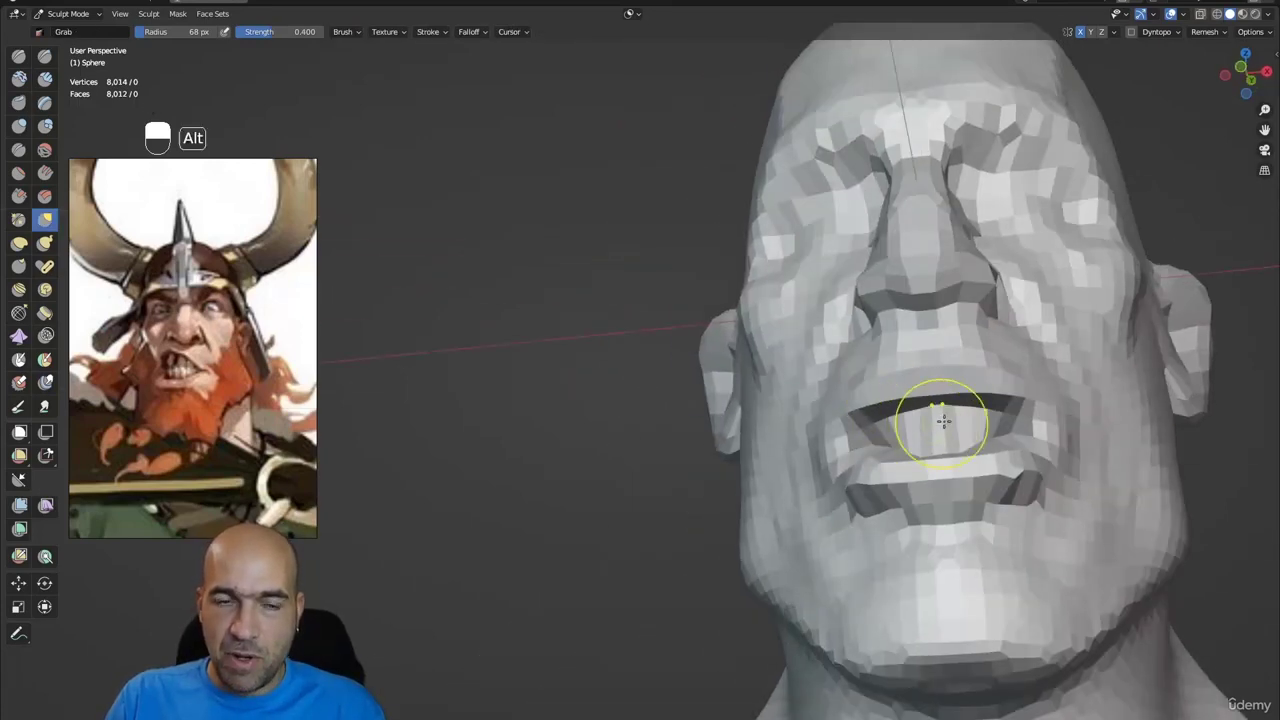
alt+drag(943, 422, 872, 452)
mouse_move(995, 452)
mouse_down()
mouse_move(984, 465)
mouse_move(1020, 451)
mouse_move(1019, 437)
mouse_move(900, 380)
mouse_up()
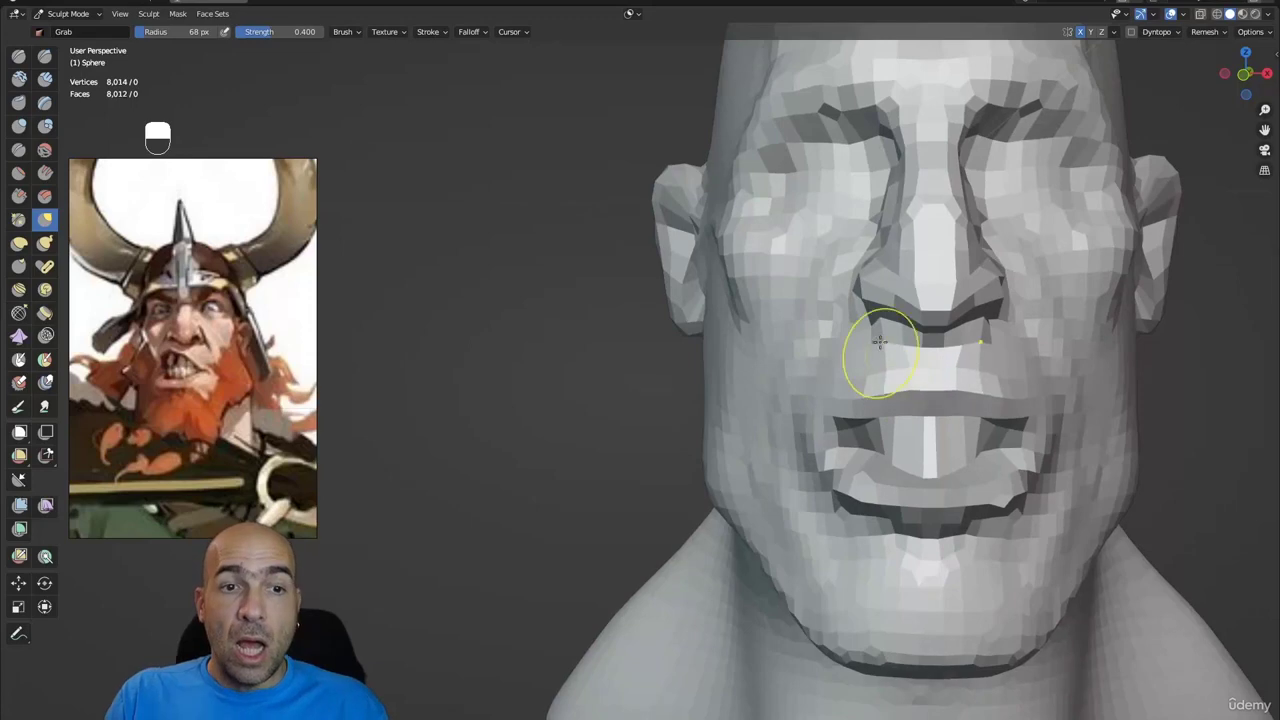
ctrl+middle_drag(916, 299, 940, 300)
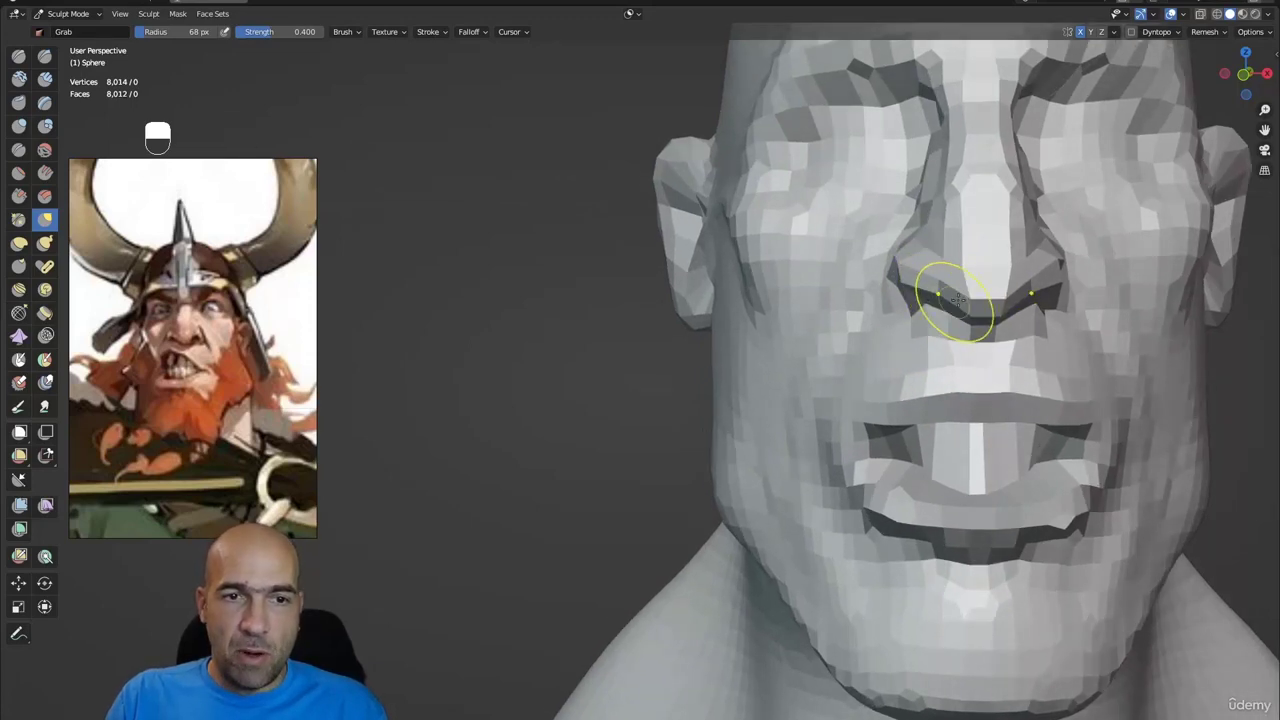
mouse_move(960, 250)
ctrl+alt+mouse_down()
mouse_move(943, 309)
mouse_move(889, 329)
mouse_move(834, 306)
mouse_move(896, 315)
mouse_move(897, 354)
mouse_move(843, 366)
ctrl+alt+mouse_up()
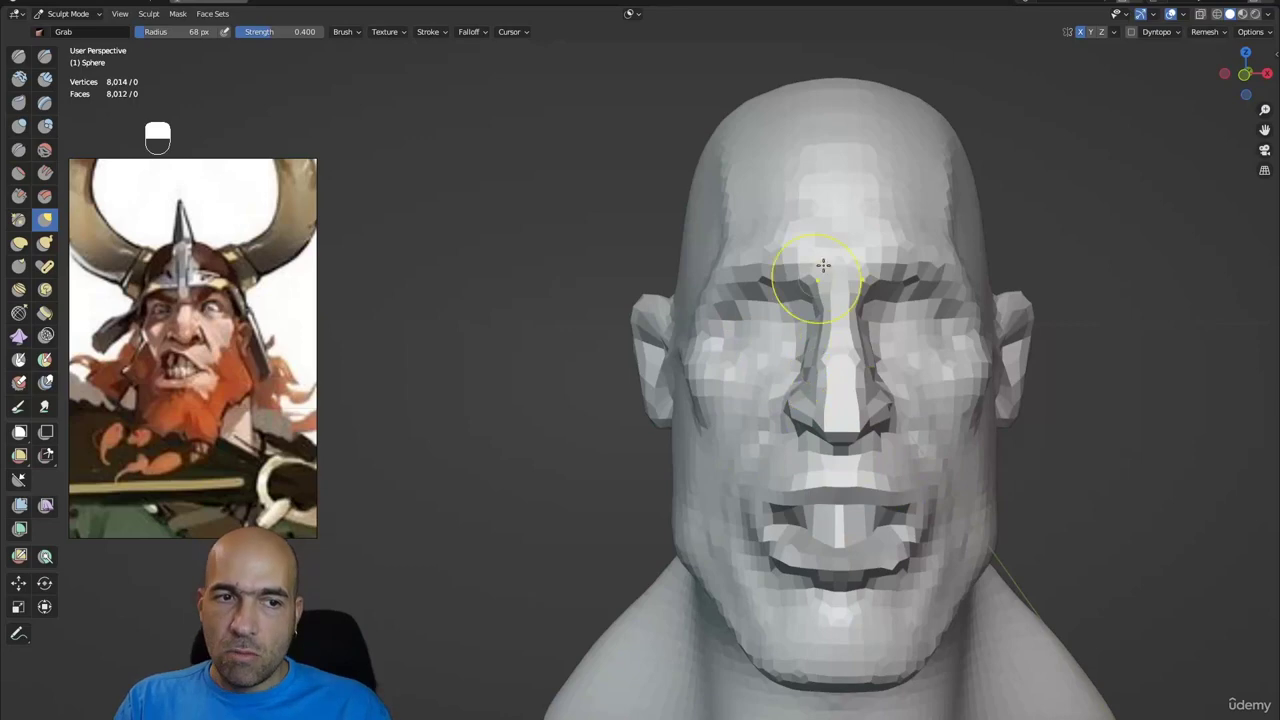
- Build up the cheeks around the mouth with the Clay Strips brush at 68 px radius
mouse_move(822, 265)
middle_down()
mouse_move(841, 322)
mouse_move(886, 308)
middle_up()
key(2)
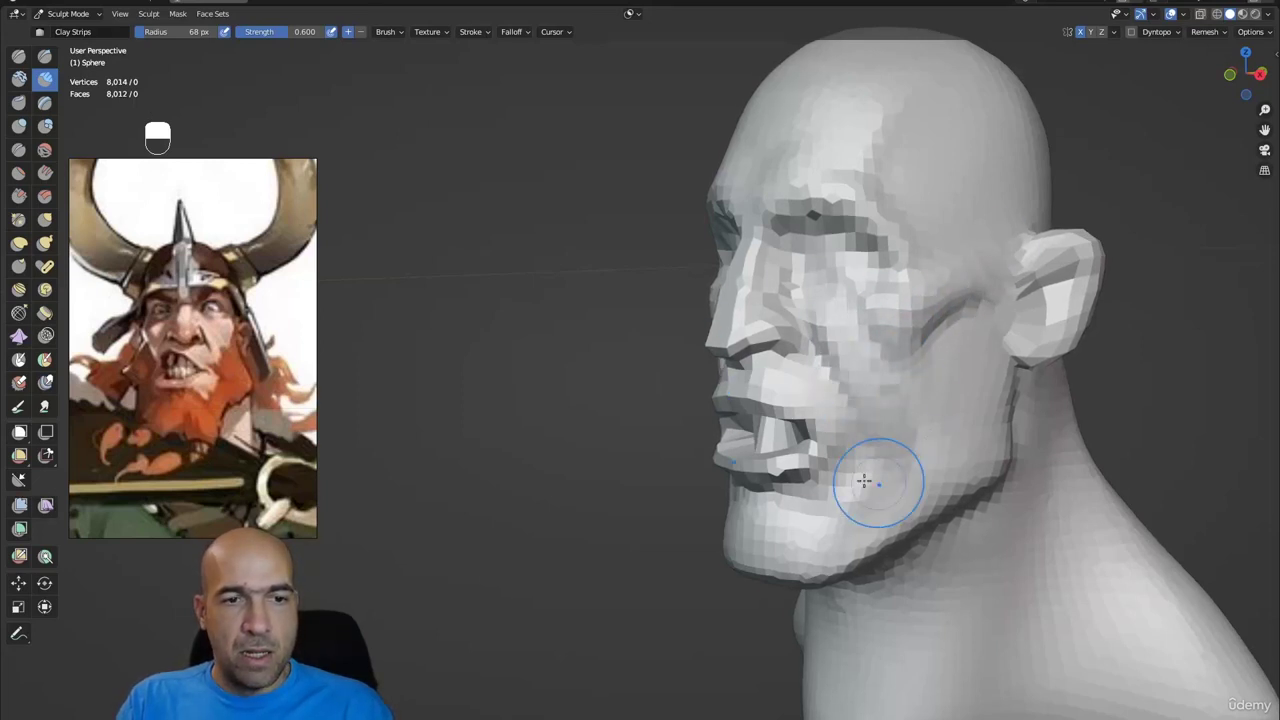
middle_drag(871, 480, 882, 358)
middle_drag(835, 311, 886, 366)
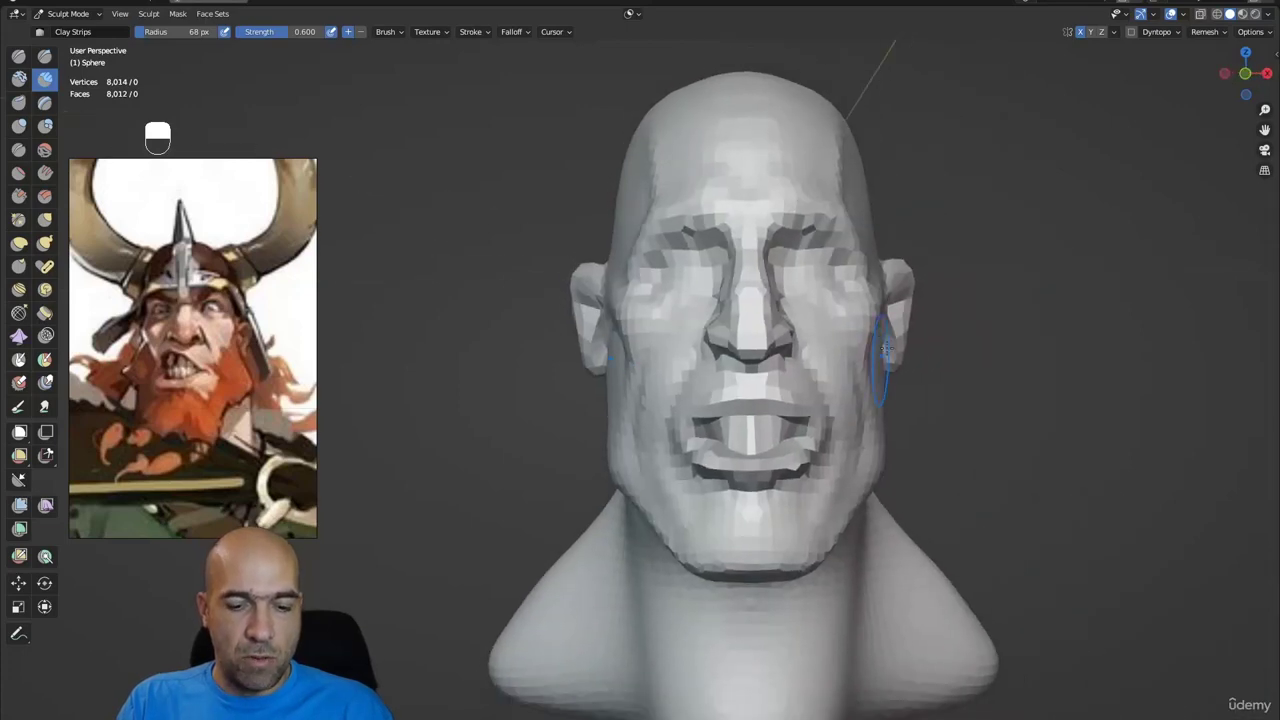
- Reshape the forehead, crown and back of the skull with the Grab brush at 138 px radius
key(g)
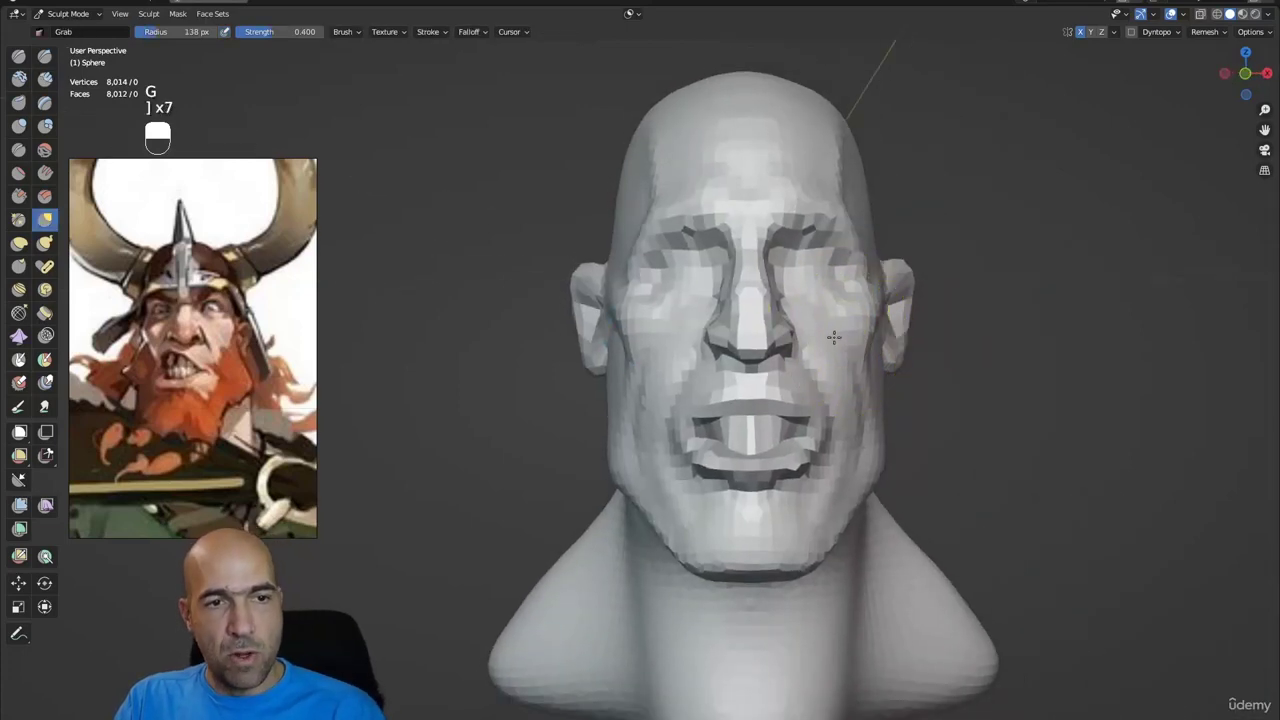
ctrl+alt+drag(870, 203, 845, 235)
drag(761, 207, 770, 212)
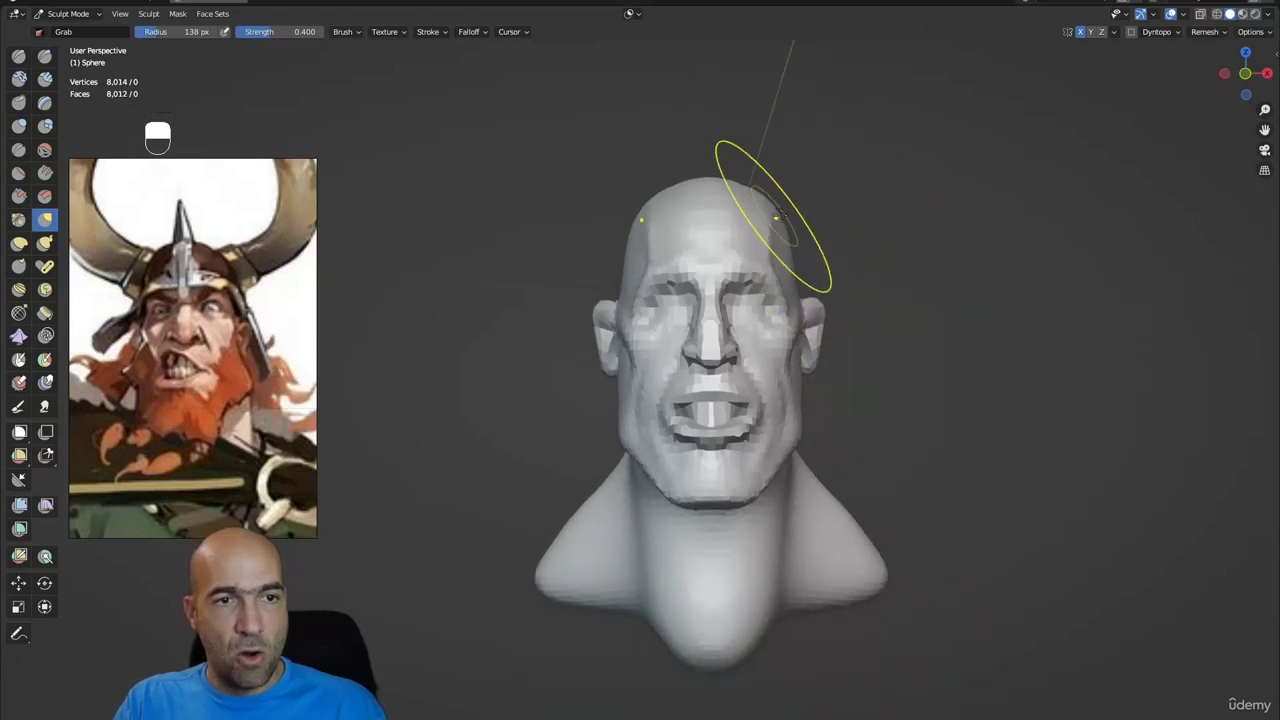
middle_drag(776, 217, 777, 200)
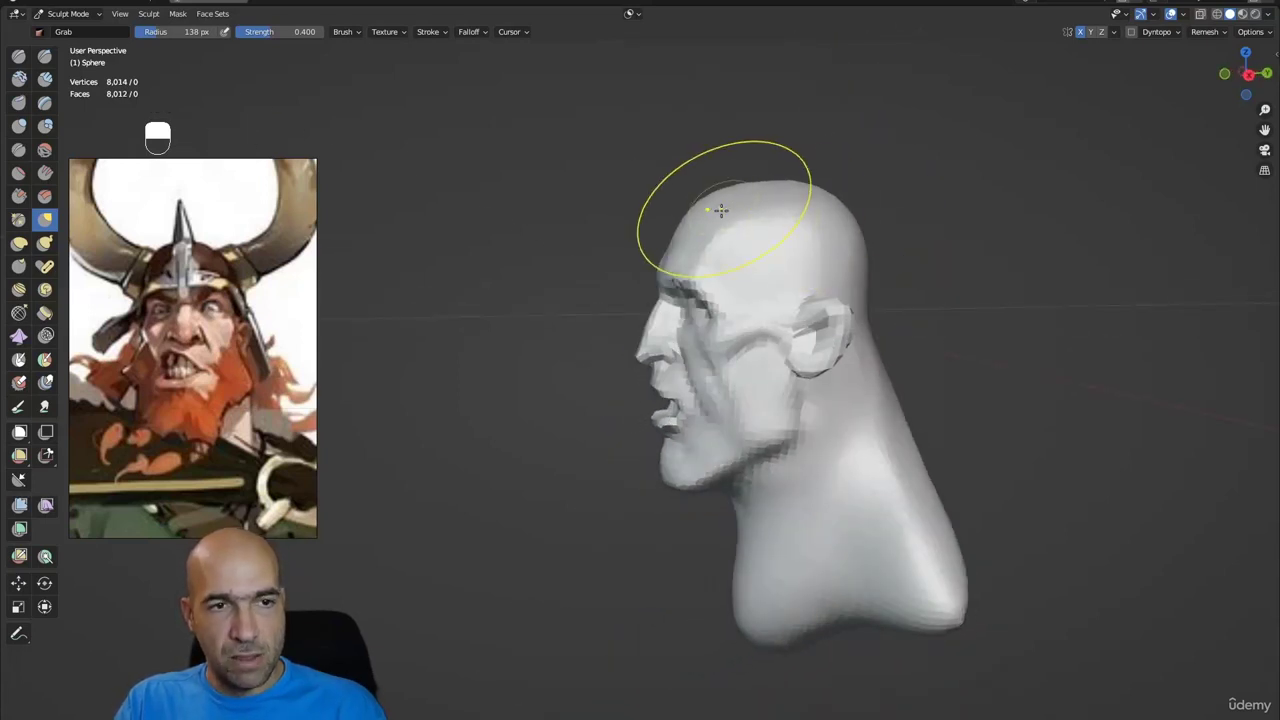
ctrl+alt+drag(766, 214, 829, 243)
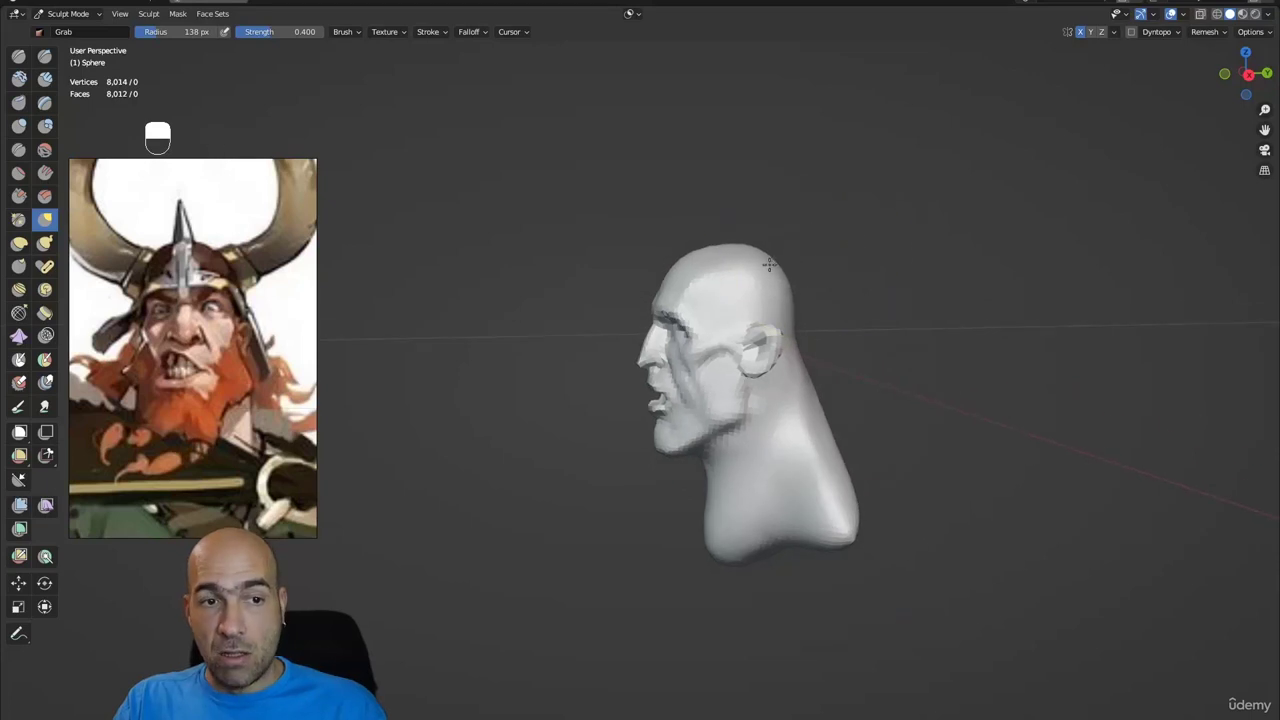
ctrl+alt+drag(840, 331, 865, 268)
ctrl+alt+drag(787, 367, 744, 314)
shift+drag(651, 326, 700, 308)
- Refine the side of the head around the ear with the Draw Sharp brush
mouse_move(767, 347)
alt+shift+mouse_down()
mouse_move(709, 346)
mouse_move(815, 345)
mouse_move(842, 262)
alt+shift+mouse_up()
key(1)
mouse_move(871, 194)
ctrl+mouse_down()
mouse_move(838, 217)
mouse_move(790, 340)
ctrl+mouse_up()
alt+drag(857, 257, 798, 266)
alt+shift+drag(798, 266, 808, 320)
mouse_move(790, 300)
alt+mouse_down()
mouse_move(848, 288)
mouse_move(746, 341)
alt+mouse_up()
mouse_move(833, 323)
ctrl+alt+mouse_down()
mouse_move(790, 400)
mouse_move(829, 351)
mouse_move(797, 363)
mouse_move(813, 341)
mouse_move(771, 337)
mouse_move(823, 357)
ctrl+alt+mouse_up()
- Adjust the shape of the ears with the Grab brush at 89 px radius
key(g)
key(bracketleft)
key(bracketleft)
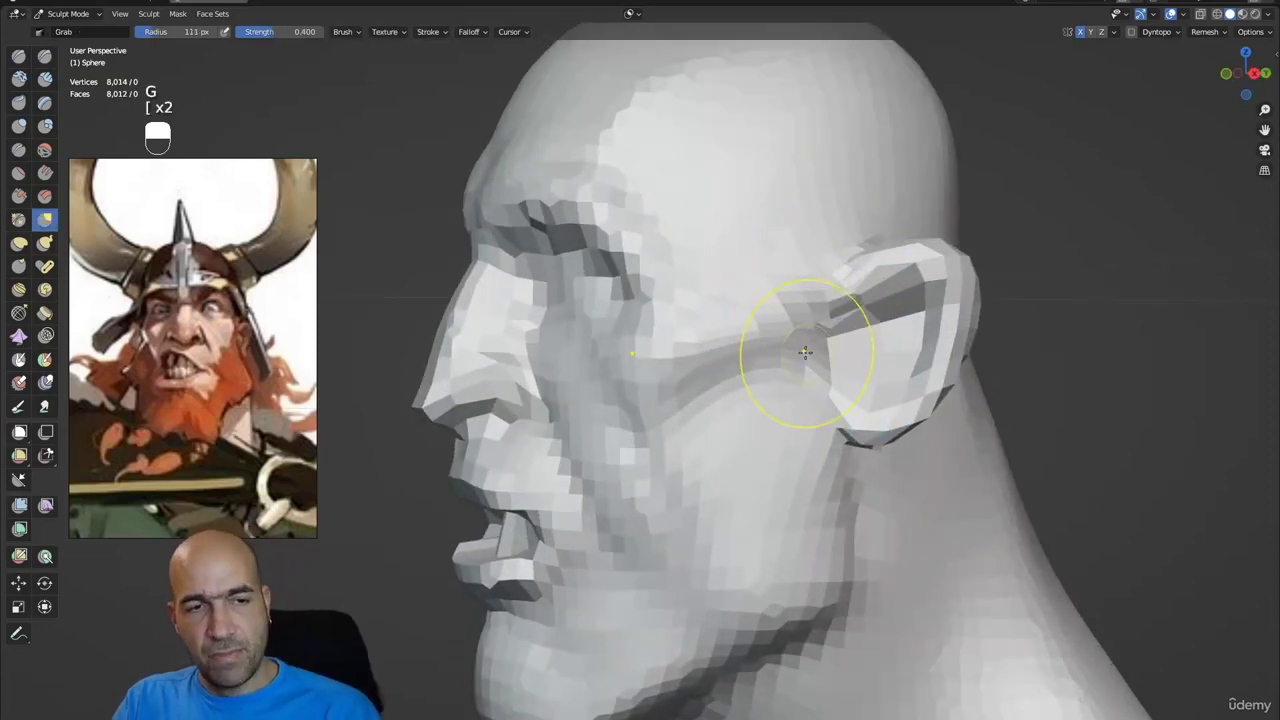
mouse_move(892, 336)
alt+mouse_down()
mouse_move(920, 349)
mouse_move(858, 380)
alt+mouse_up()
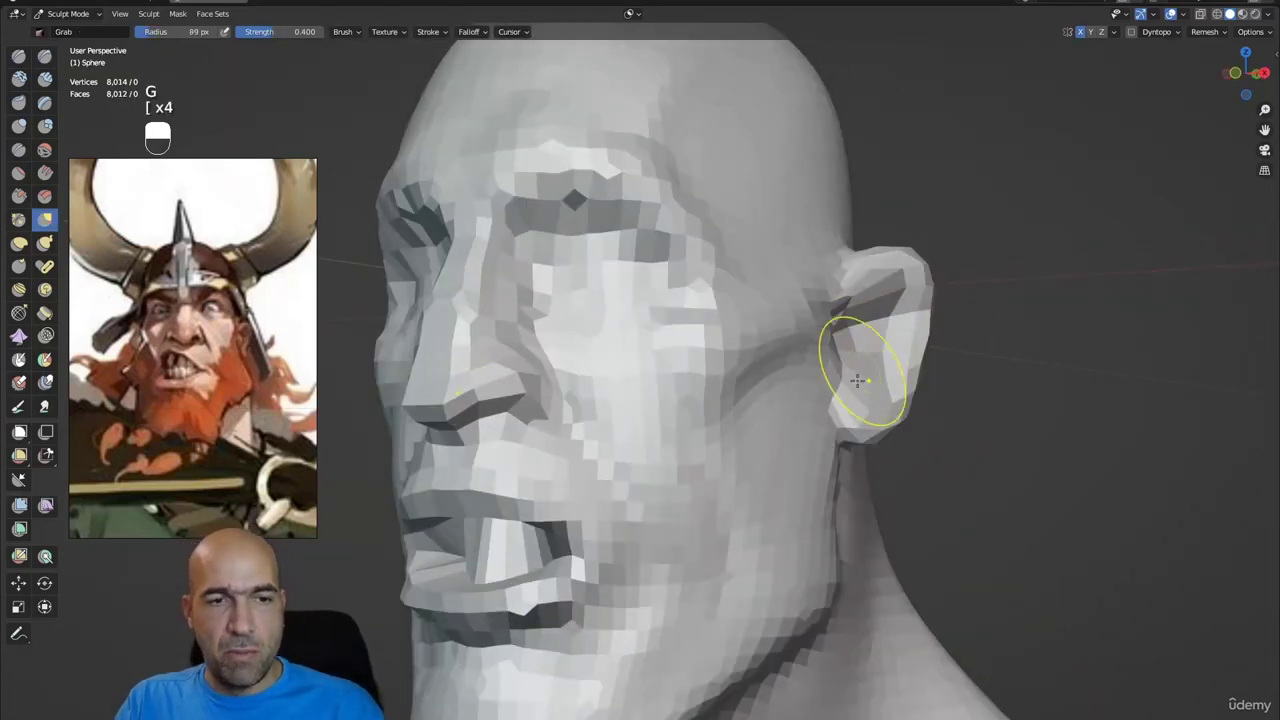
middle_drag(843, 377, 770, 350)
ctrl+middle_drag(770, 350, 837, 338)
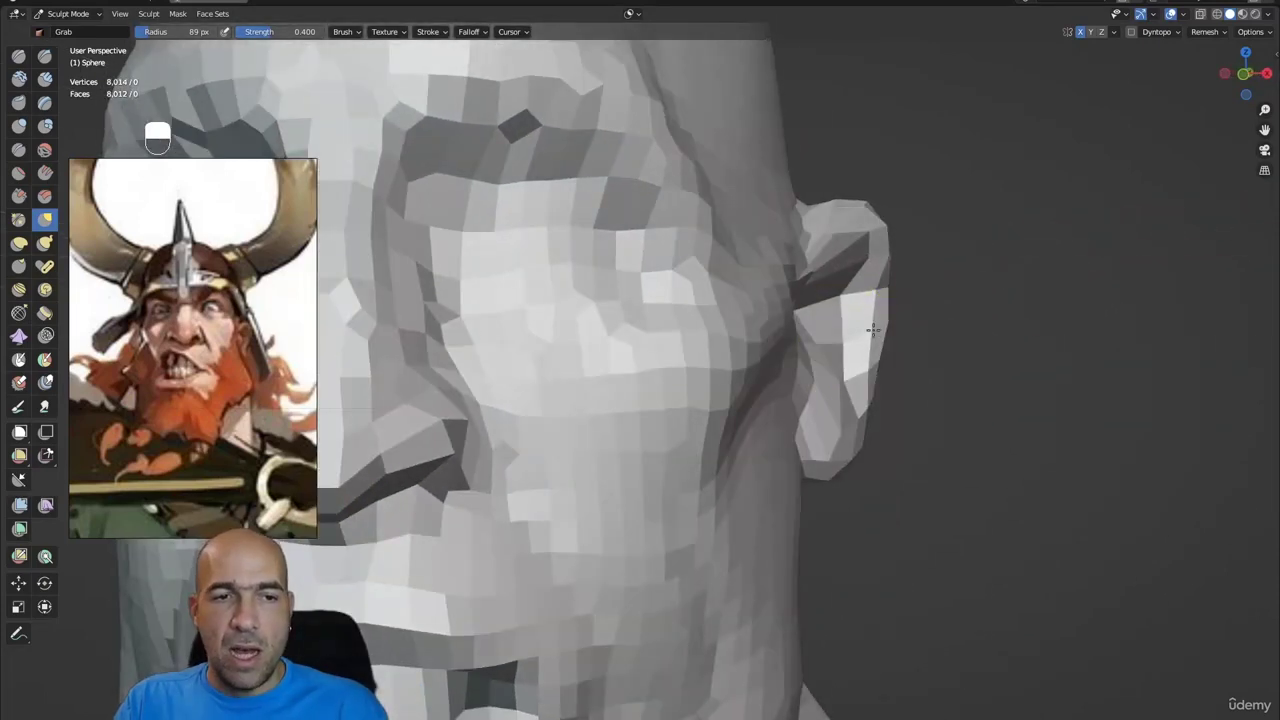
mouse_move(924, 293)
alt+mouse_down()
mouse_move(948, 300)
mouse_move(783, 318)
mouse_move(876, 332)
alt+mouse_up()
- Sculpt the cheek and jaw beside the mouth corners with inverted Draw Sharp strokes at 89 px radius
key(1)
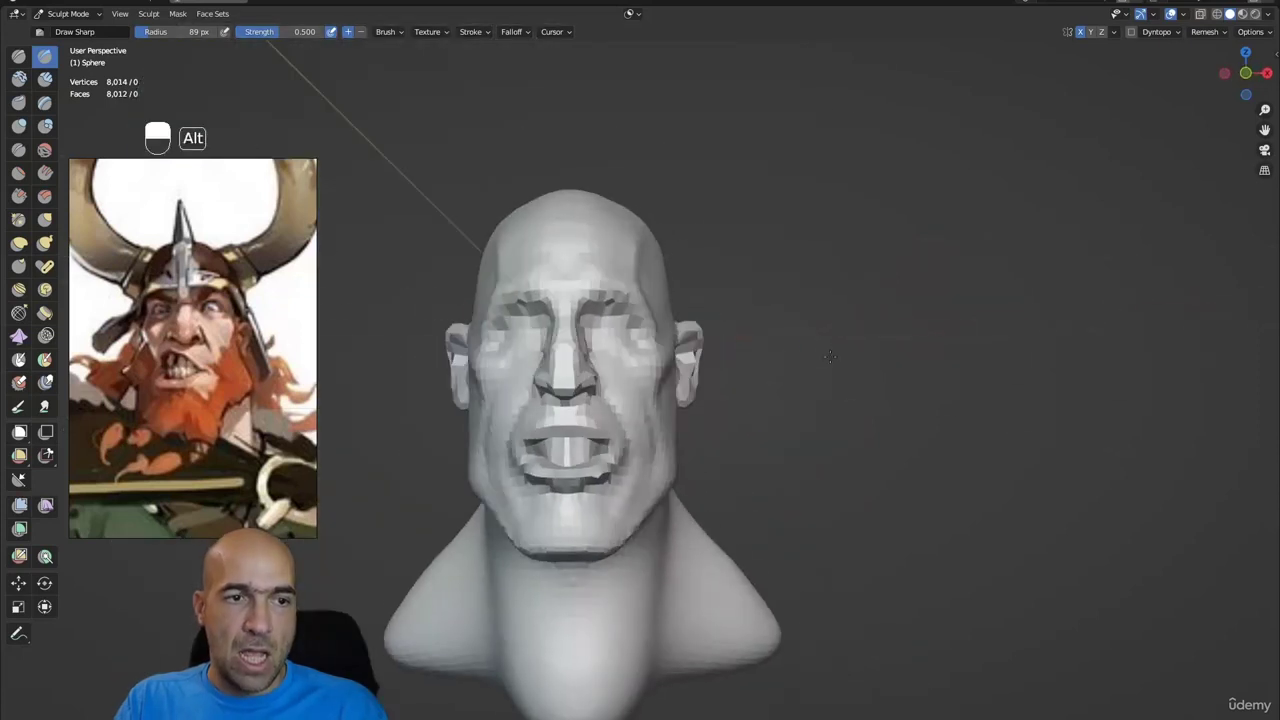
alt+shift+drag(770, 318, 783, 325)
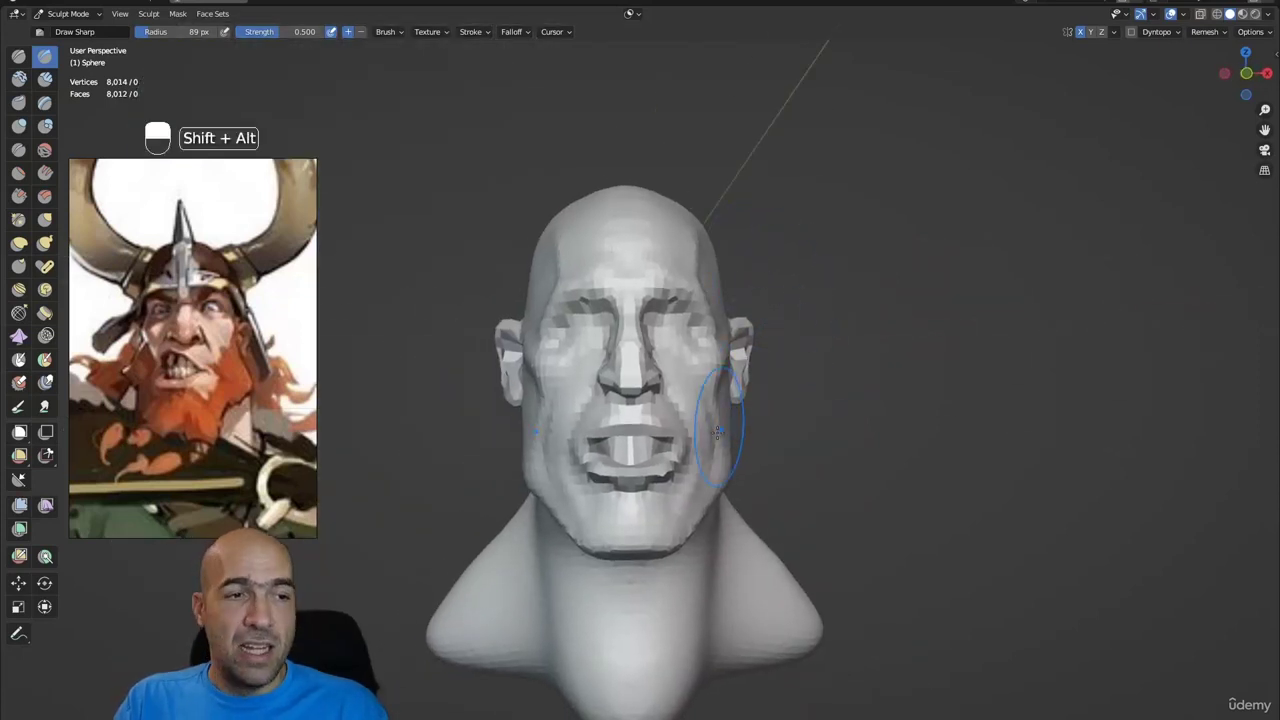
alt+shift+drag(720, 428, 726, 328)
mouse_move(726, 328)
alt+mouse_down()
mouse_move(645, 293)
mouse_move(594, 303)
alt+mouse_up()
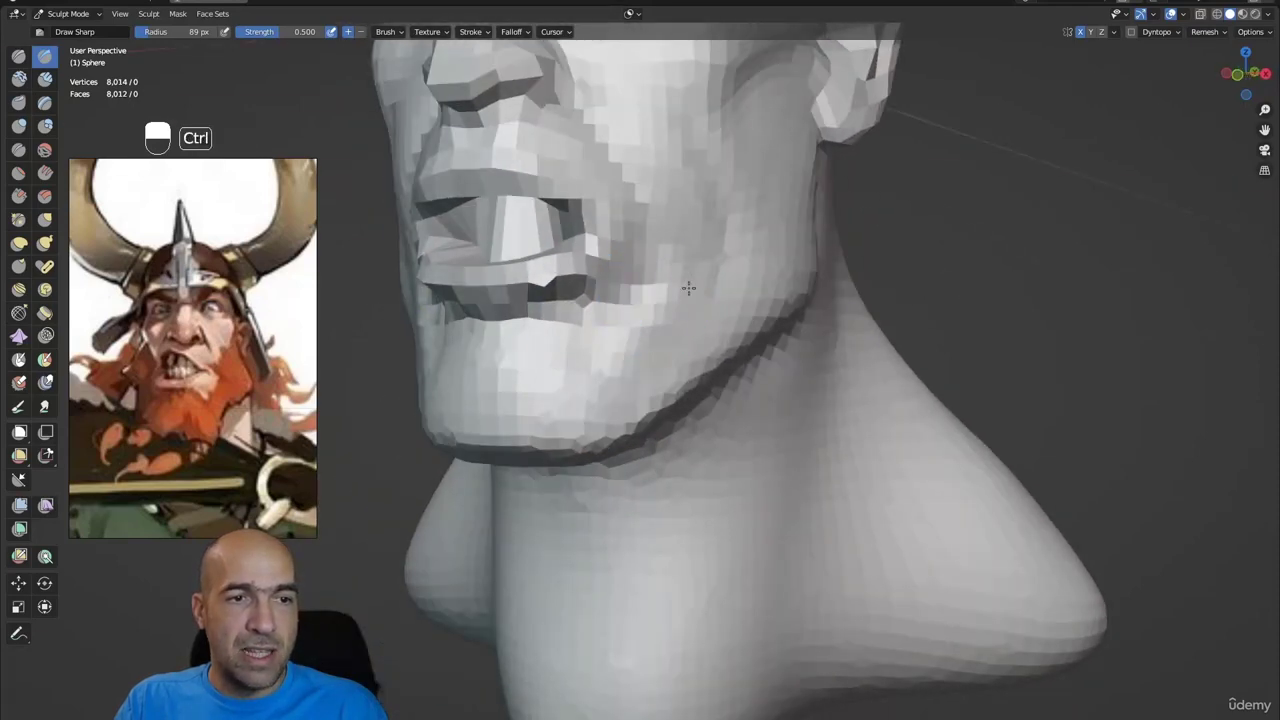
ctrl+drag(686, 294, 583, 320)
mouse_move(626, 370)
ctrl+mouse_down()
mouse_move(571, 367)
mouse_move(617, 402)
ctrl+mouse_up()
mouse_move(643, 344)
alt+shift+mouse_down()
mouse_move(664, 404)
mouse_move(746, 394)
alt+shift+mouse_up()
alt+shift+drag(724, 378, 742, 396)
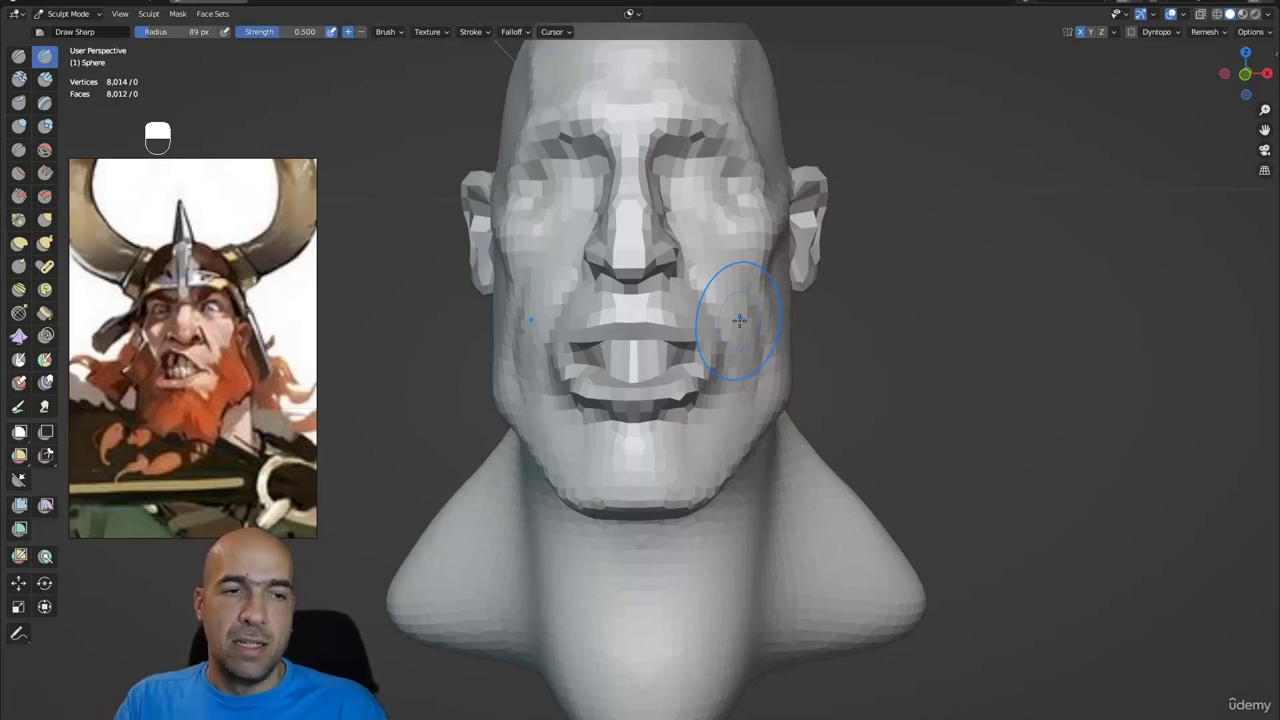
- Pull the ears and the sides of the head into shape with the Grab brush at 120 px radius
key(g)
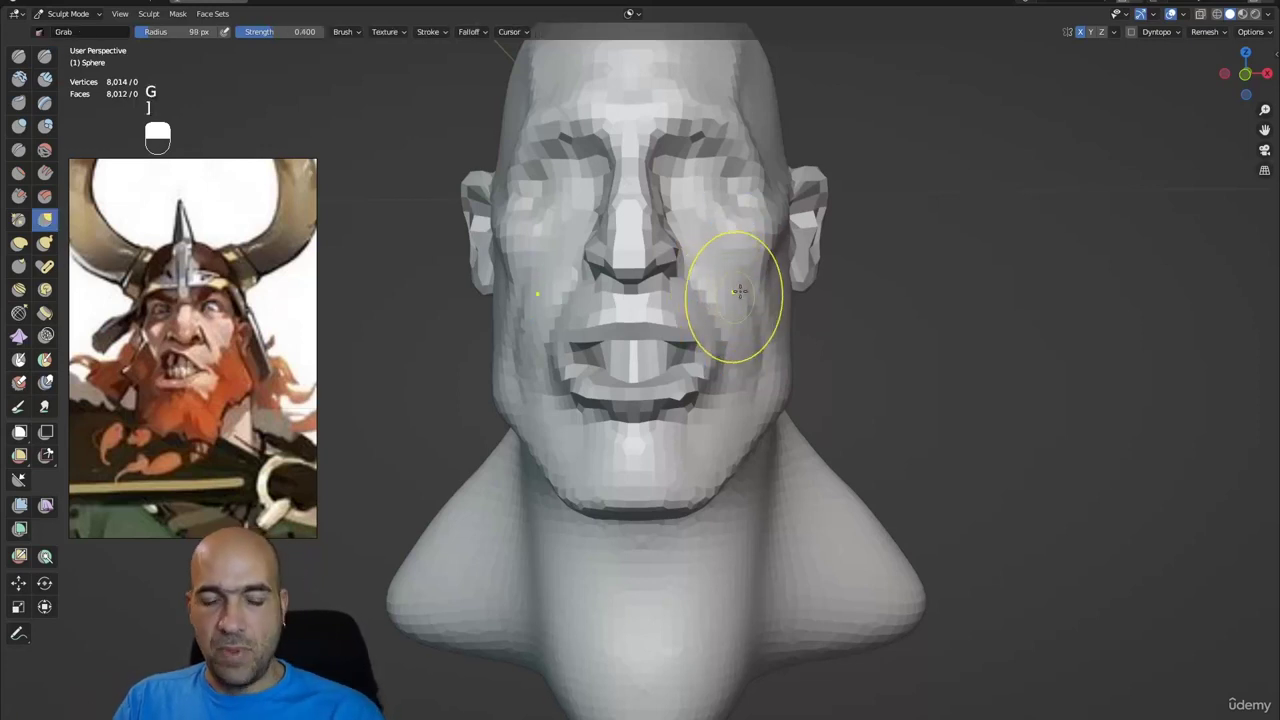
key(bracketright)
key(bracketright)
key(bracketright)
drag(814, 234, 826, 230)
mouse_move(806, 194)
mouse_down()
mouse_move(785, 180)
mouse_move(767, 262)
mouse_move(742, 288)
mouse_move(752, 300)
mouse_up()
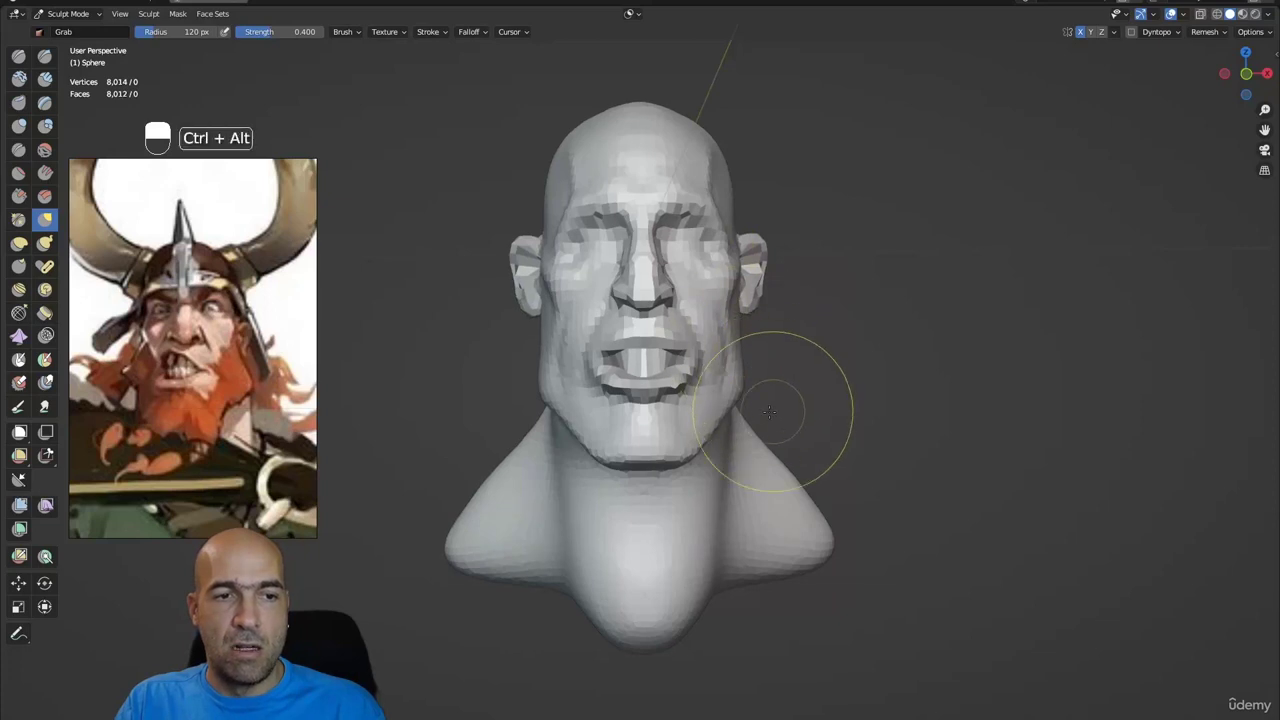
- Pull the lower neck and shoulder area outward with the Grab brush
ctrl+alt+drag(757, 400, 729, 443)
drag(723, 534, 734, 531)
ctrl+alt+drag(736, 497, 744, 432)
drag(736, 486, 750, 500)
mouse_move(742, 555)
mouse_down()
mouse_move(760, 546)
mouse_move(783, 562)
mouse_up()
drag(756, 512, 773, 504)
- Build up the neck muscles from behind the ears to the collarbone pit with the Clay Strips brush at 120 px radius
key(2)
alt+drag(825, 380, 712, 414)
ctrl+alt+drag(757, 445, 767, 408)
alt+drag(767, 404, 765, 375)
key(2)
mouse_move(746, 303)
mouse_down()
mouse_move(746, 435)
mouse_move(763, 326)
mouse_move(744, 447)
mouse_up()
mouse_move(713, 530)
mouse_down()
mouse_move(697, 551)
mouse_move(731, 477)
mouse_up()
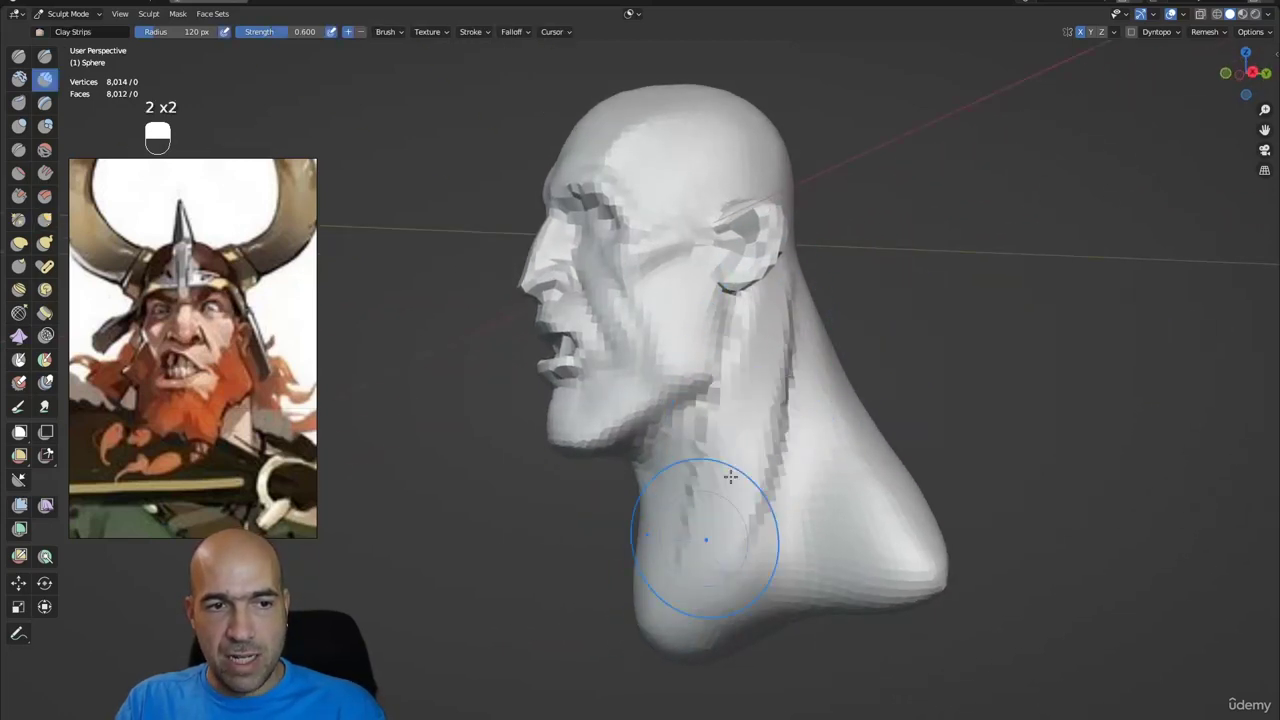
mouse_move(684, 560)
alt+mouse_down()
mouse_move(729, 486)
mouse_move(666, 637)
mouse_move(674, 581)
mouse_move(700, 543)
alt+mouse_up()
- Smooth the raised neck muscles below the jaw and undo the last two strokes
key(g)
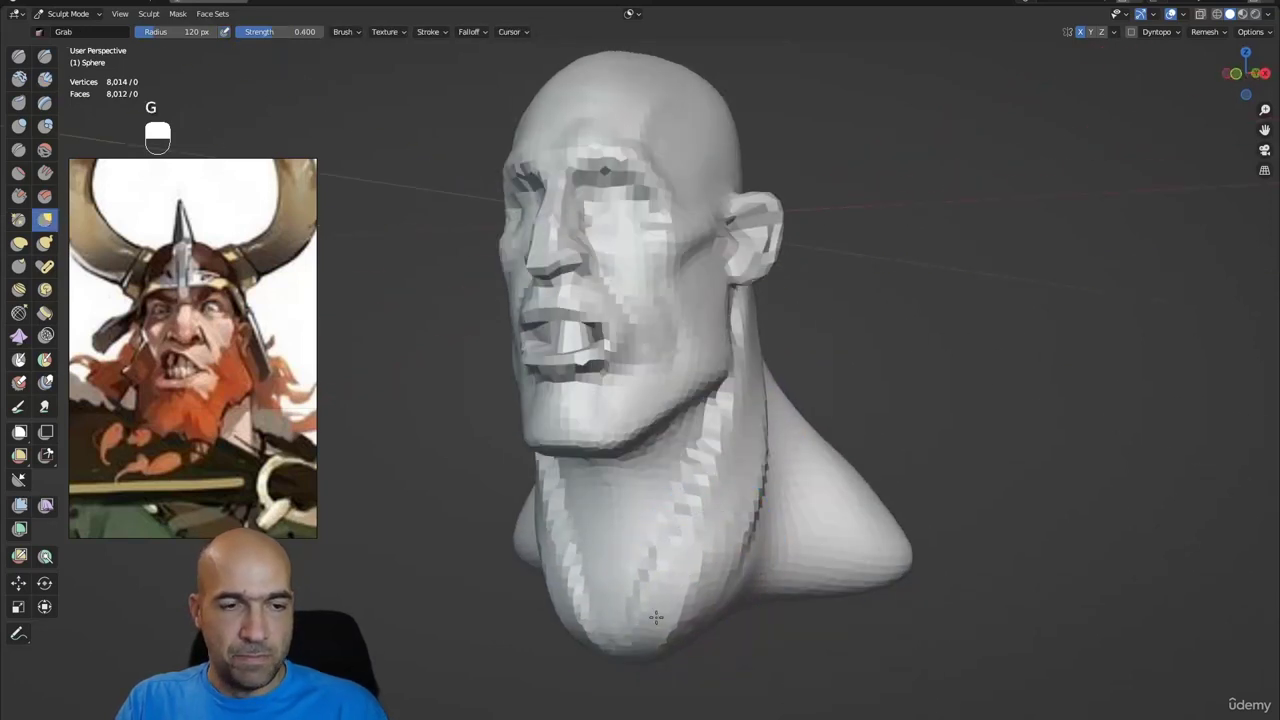
alt+drag(678, 587, 708, 560)
shift+drag(728, 437, 712, 600)
alt+shift+drag(718, 590, 712, 560)
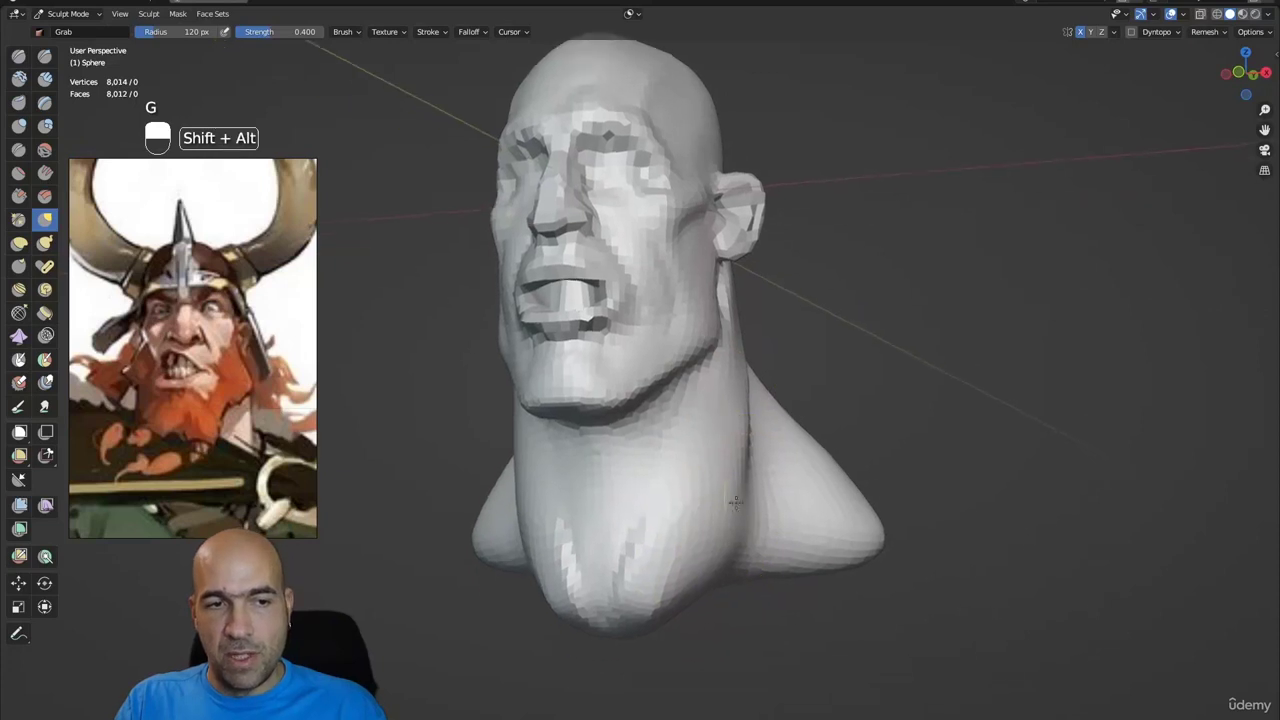
mouse_move(780, 480)
alt+mouse_down()
mouse_move(735, 457)
mouse_move(745, 558)
mouse_move(782, 552)
mouse_move(755, 558)
mouse_move(801, 504)
alt+mouse_up()
key(ctrl+z)
key(ctrl+z)
- Widen the sides of the neck with the Grab brush at 120 px radius and smooth the neck muscles
key(g)
mouse_move(768, 457)
shift+mouse_down()
mouse_move(744, 524)
mouse_move(757, 500)
shift+mouse_up()
alt+drag(736, 470, 781, 455)
mouse_move(768, 370)
shift+mouse_down()
mouse_move(740, 457)
mouse_move(749, 369)
mouse_move(742, 456)
shift+mouse_up()
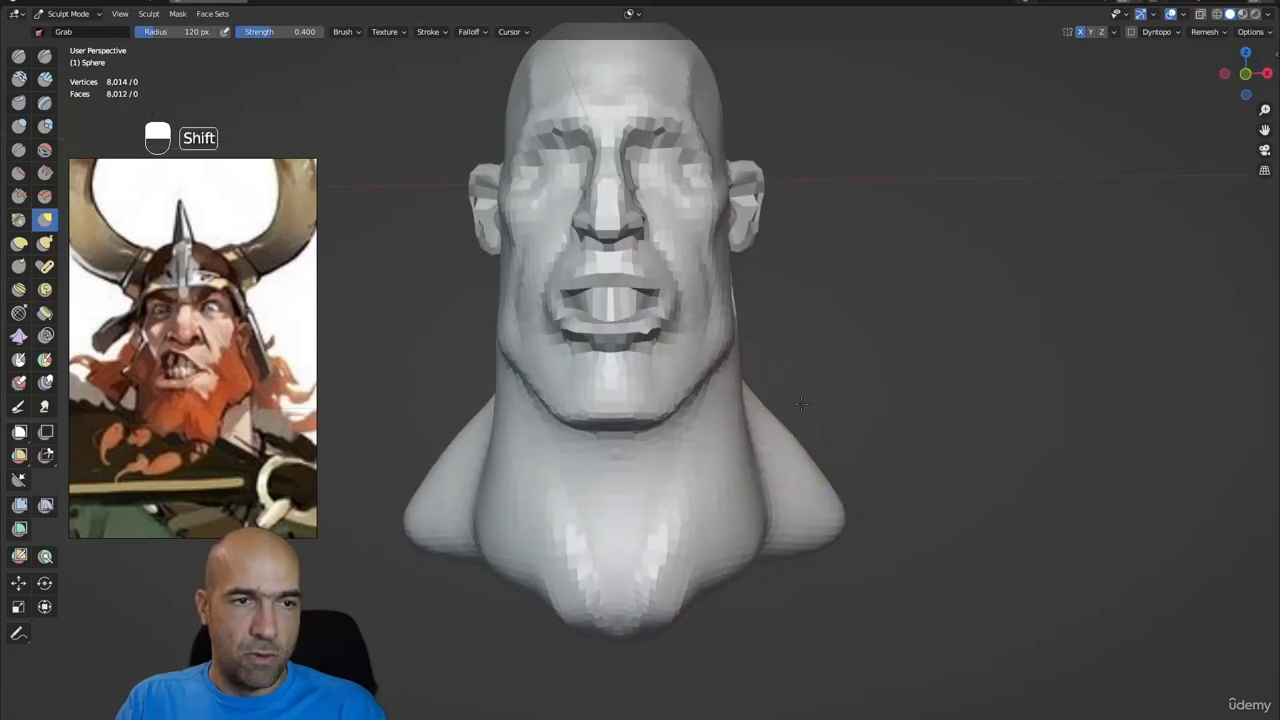
alt+drag(800, 405, 829, 409)
key(g)
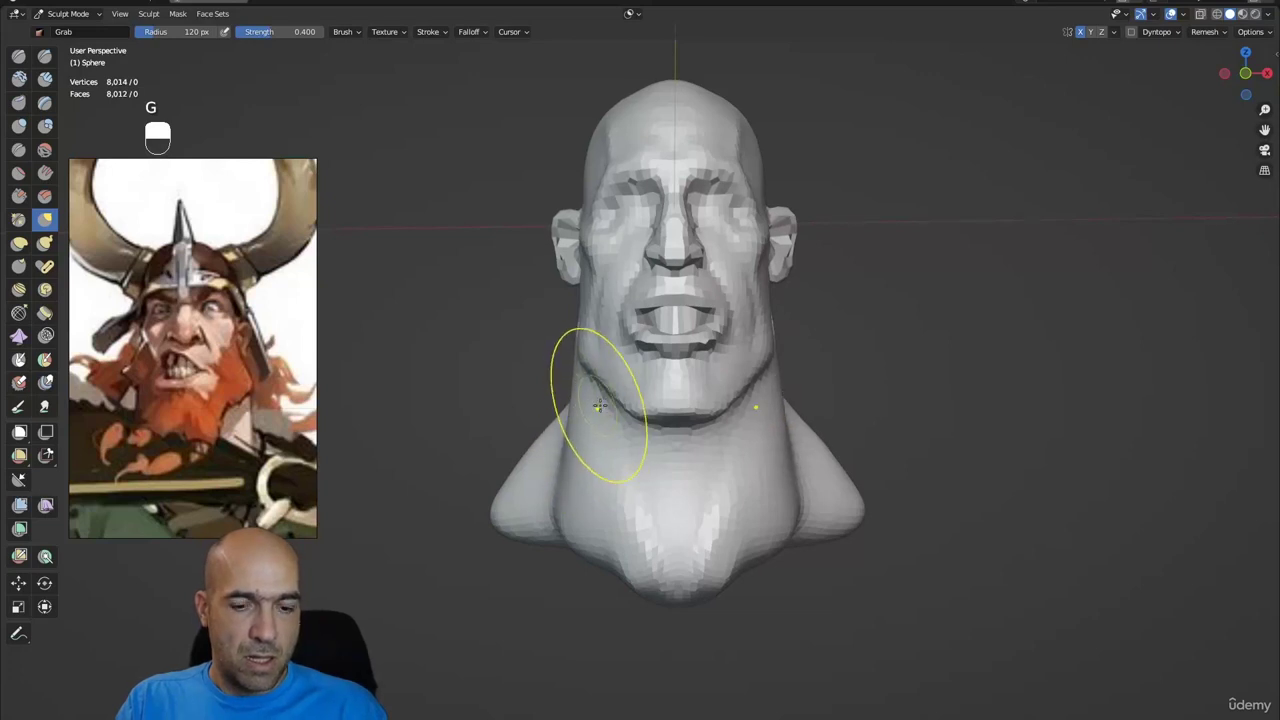
- Mark up the intended neck, shoulder and collarbone contours over the bust and clear the annotations
key(ctrl+shift+7)
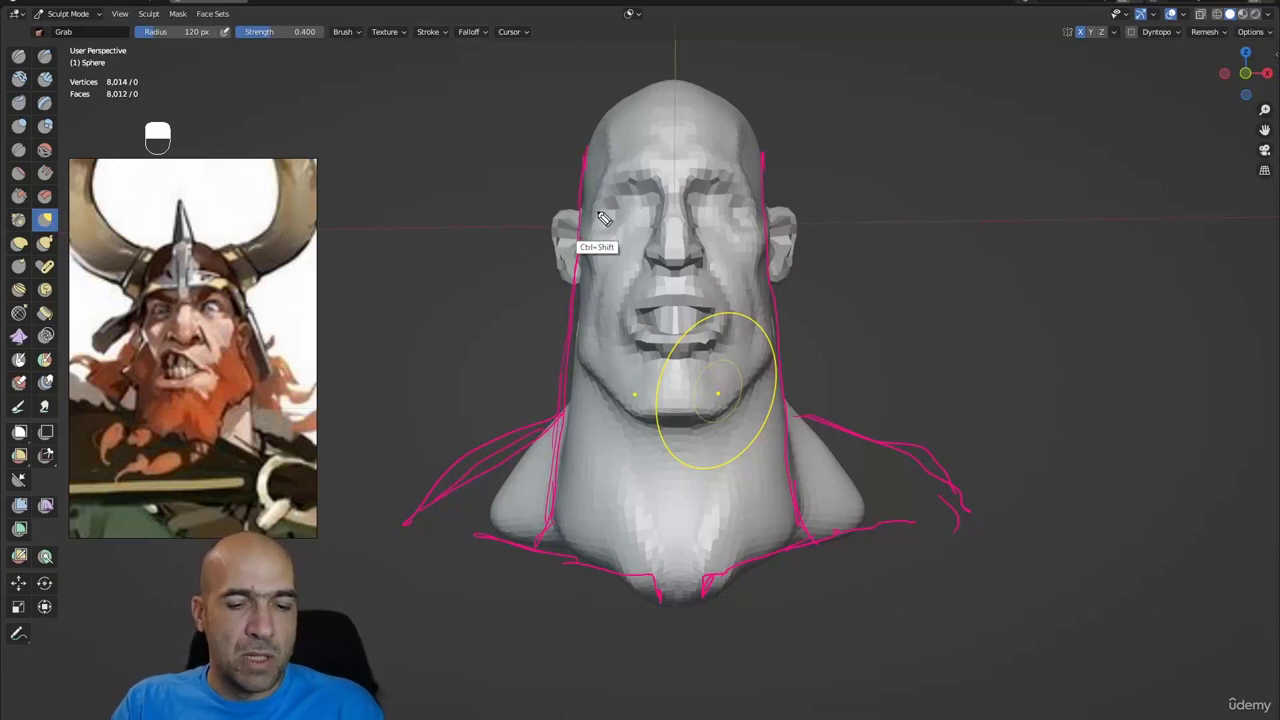
key(ctrl+shift+7)
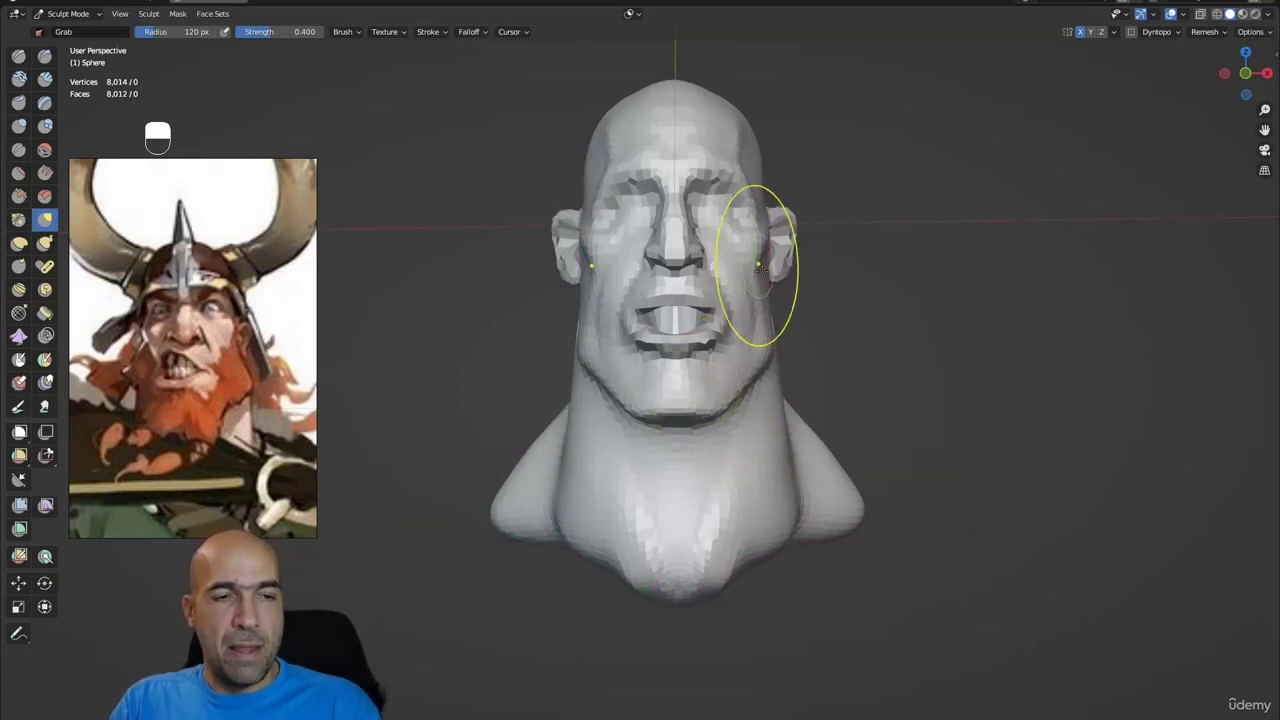
- Pull the chin and mouth forward in profile with the Grab brush at 163 px radius
alt+drag(810, 303, 744, 335)
alt+drag(744, 335, 672, 340)
alt+shift+drag(672, 340, 728, 352)
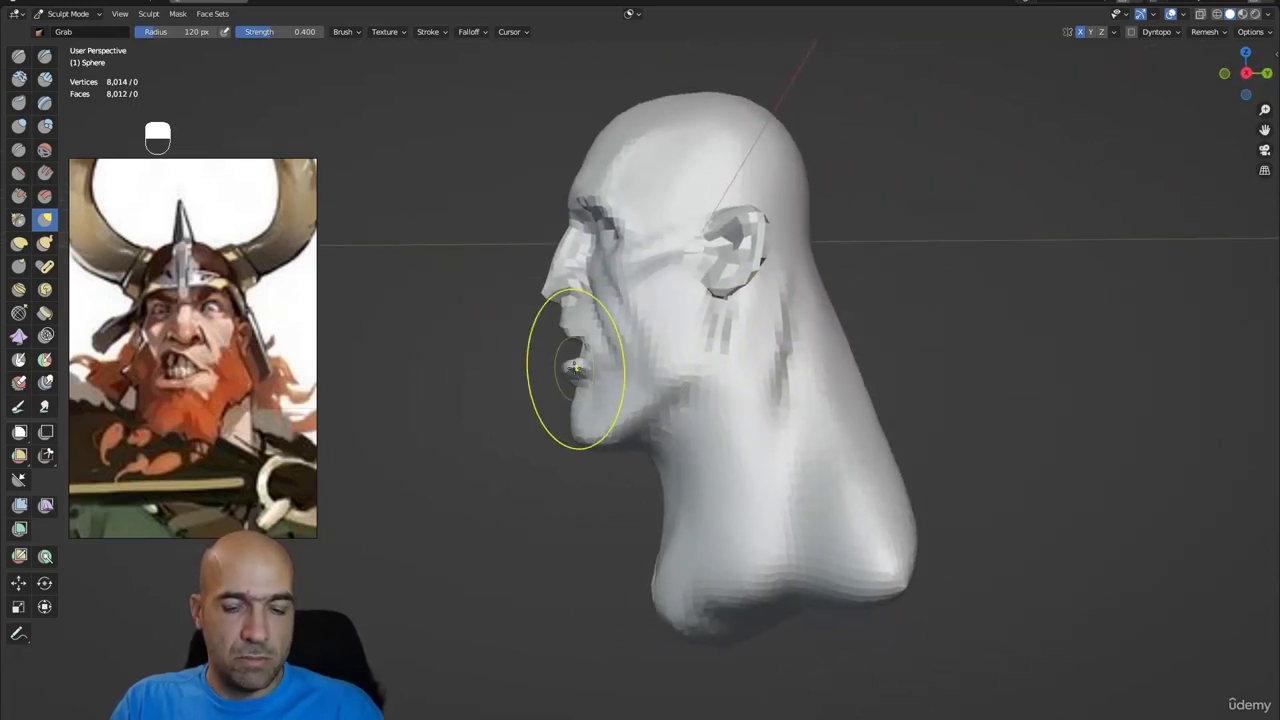
key(g)
key(bracketright)
key(bracketright)
key(bracketright)
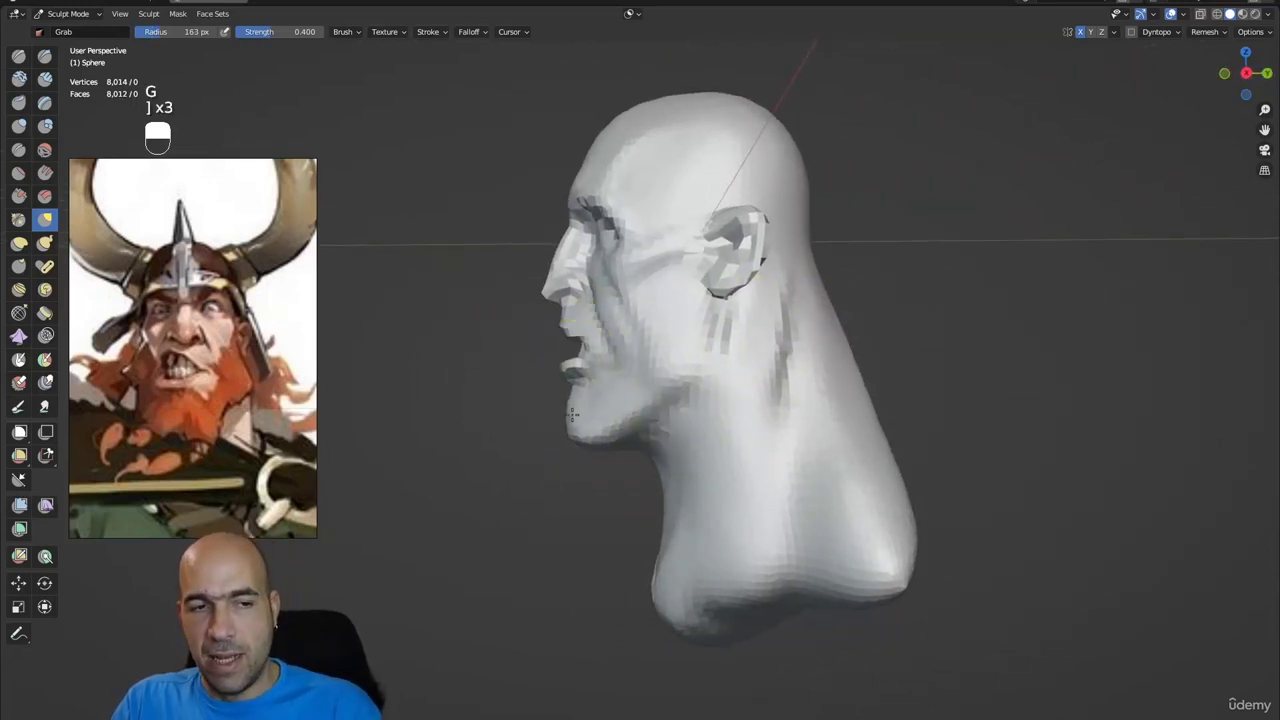
ctrl+alt+drag(590, 387, 510, 335)
alt+shift+drag(510, 335, 671, 402)
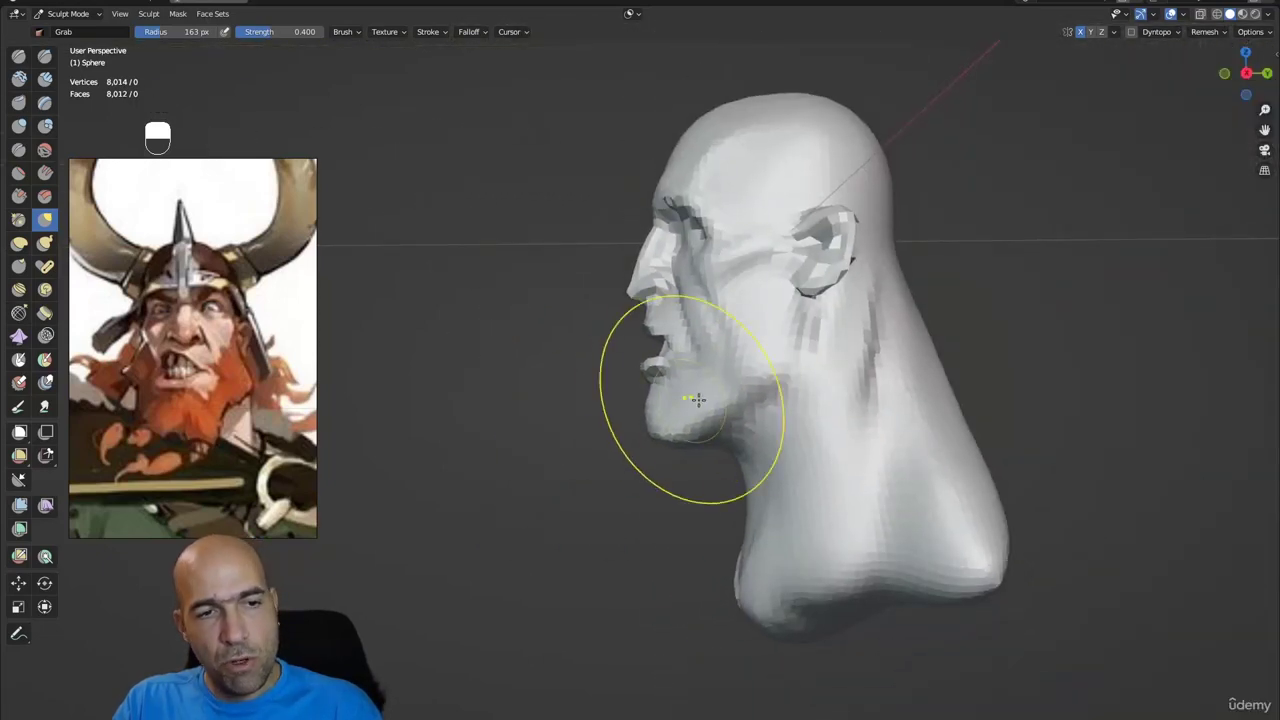
- Push the upper lip forward and arch it above the teeth with the Grab brush at 163 px radius
alt+drag(652, 420, 752, 418)
ctrl+alt+drag(752, 418, 592, 386)
alt+drag(592, 386, 637, 382)
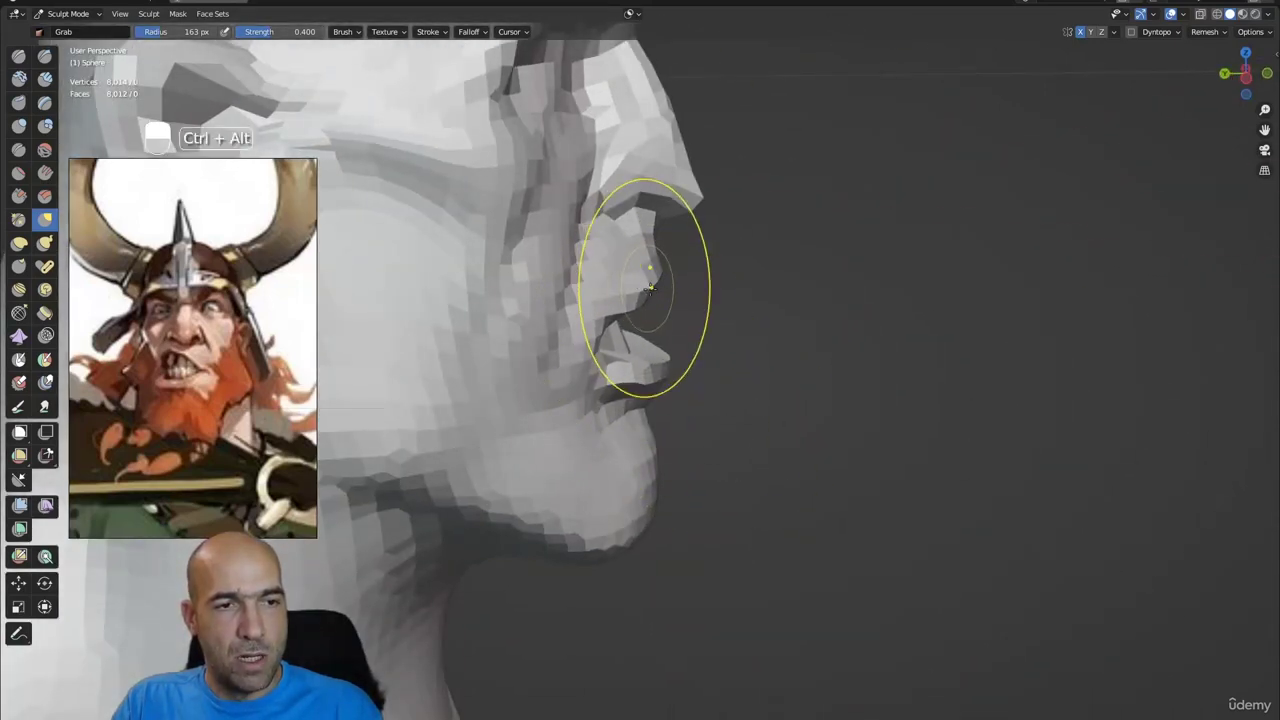
mouse_move(650, 289)
ctrl+alt+mouse_down()
mouse_move(645, 304)
mouse_move(622, 252)
ctrl+alt+mouse_up()
mouse_move(622, 252)
alt+mouse_down()
mouse_move(657, 240)
mouse_move(723, 289)
alt+mouse_up()
mouse_move(700, 330)
middle_down()
mouse_move(700, 355)
mouse_move(207, 352)
middle_up()
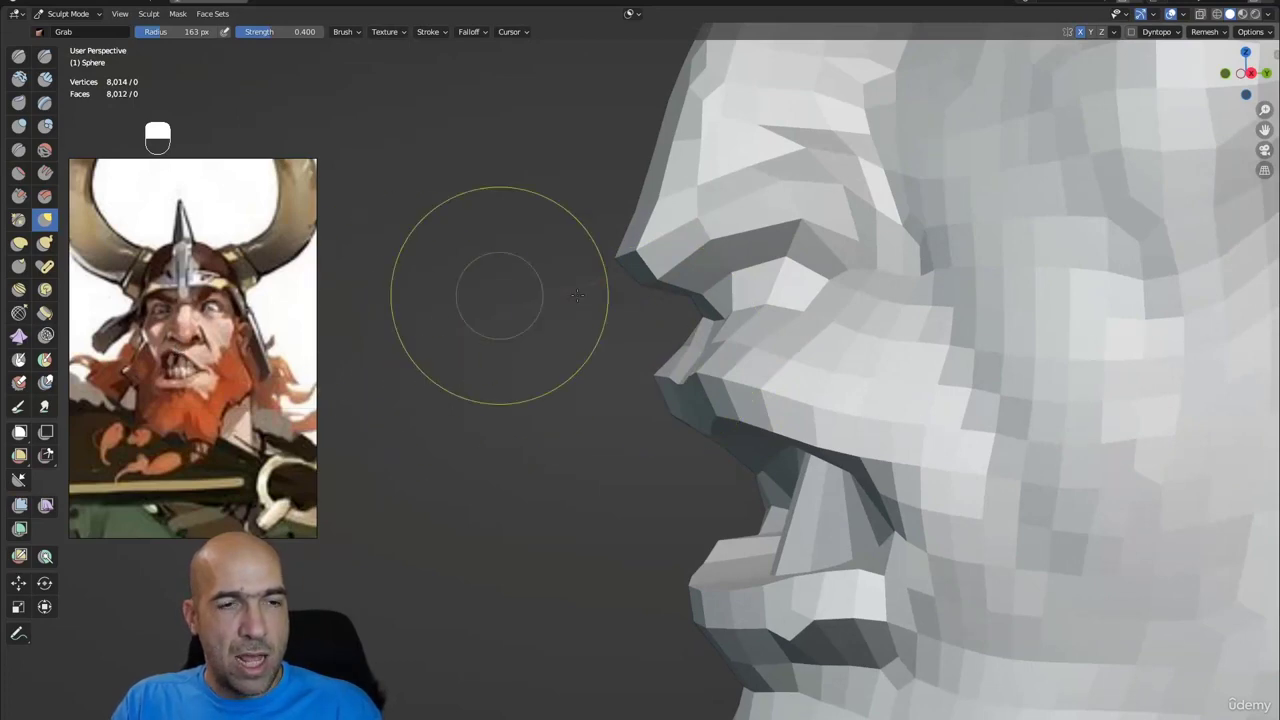
alt+middle_drag(500, 292, 634, 377)
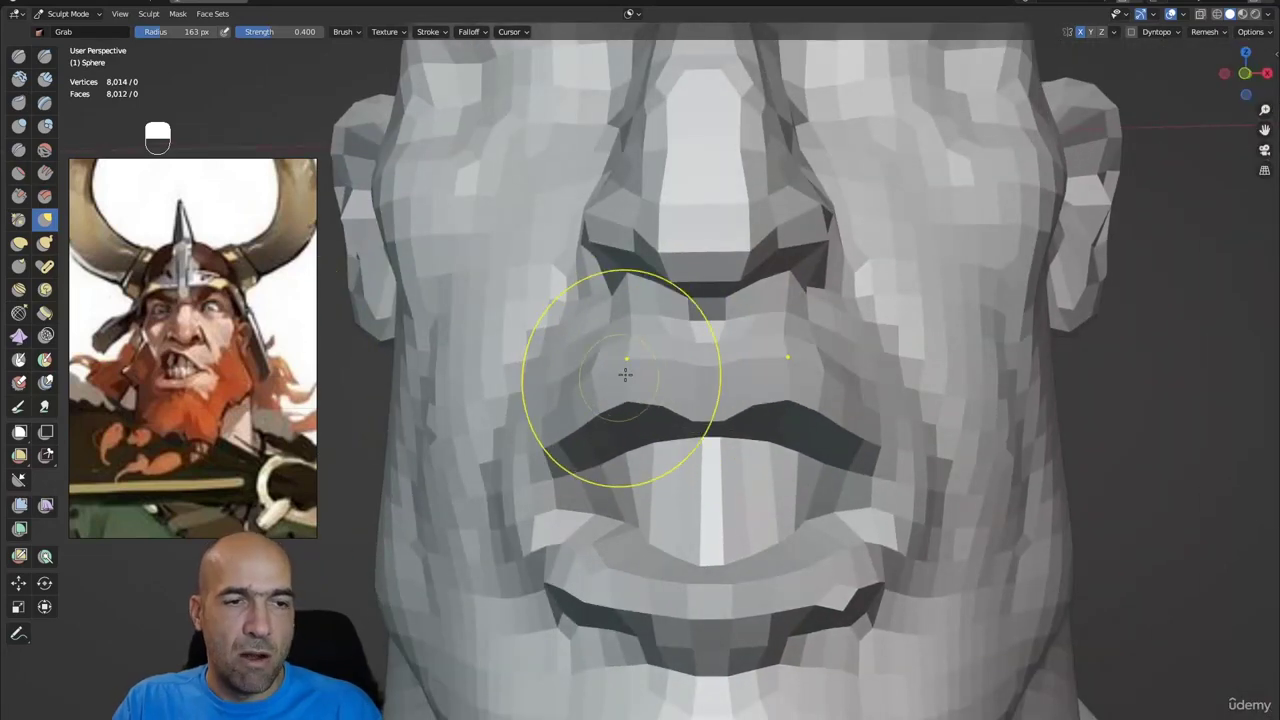
alt+drag(624, 374, 660, 334)
ctrl+alt+drag(614, 263, 626, 374)
alt+shift+drag(664, 315, 671, 369)
mouse_move(660, 425)
ctrl+alt+mouse_down()
mouse_move(632, 343)
mouse_move(660, 271)
ctrl+alt+mouse_up()
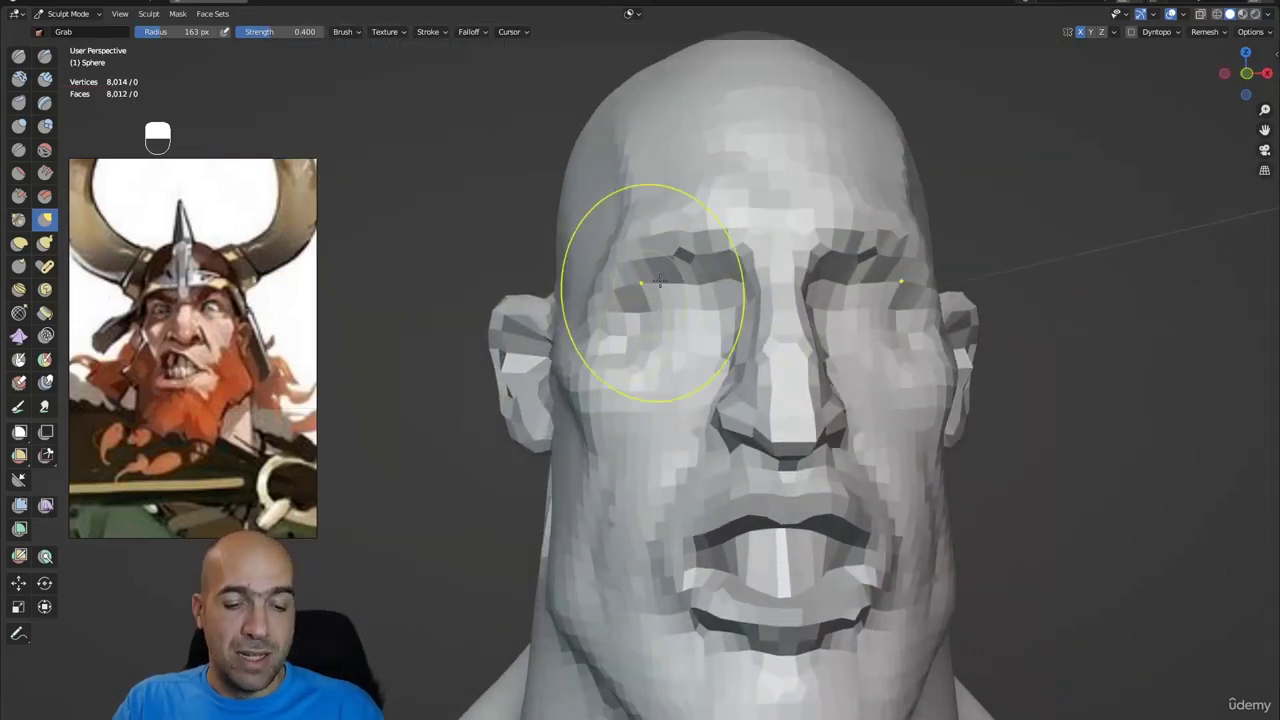
- Build up the eyeball forms inside the eye sockets with the Clay Strips brush at 64 px radius
key(2)
key(bracketleft)
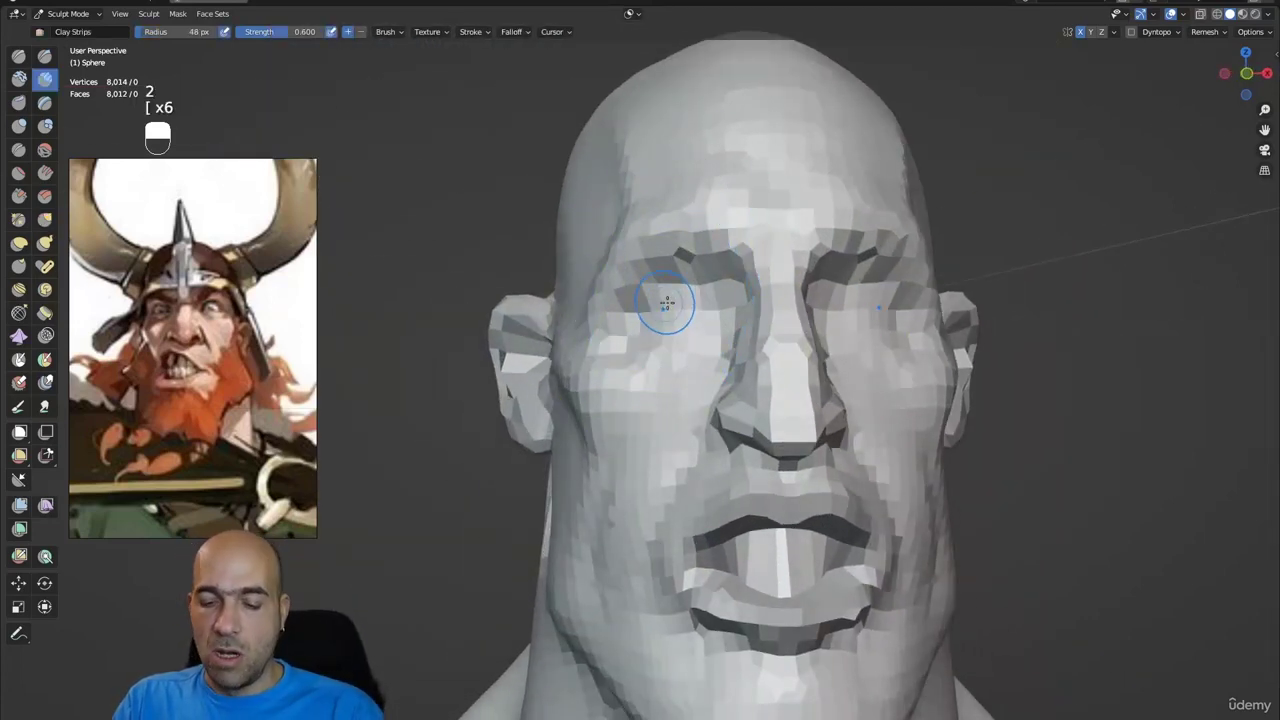
key(bracketright)
key(bracketright)
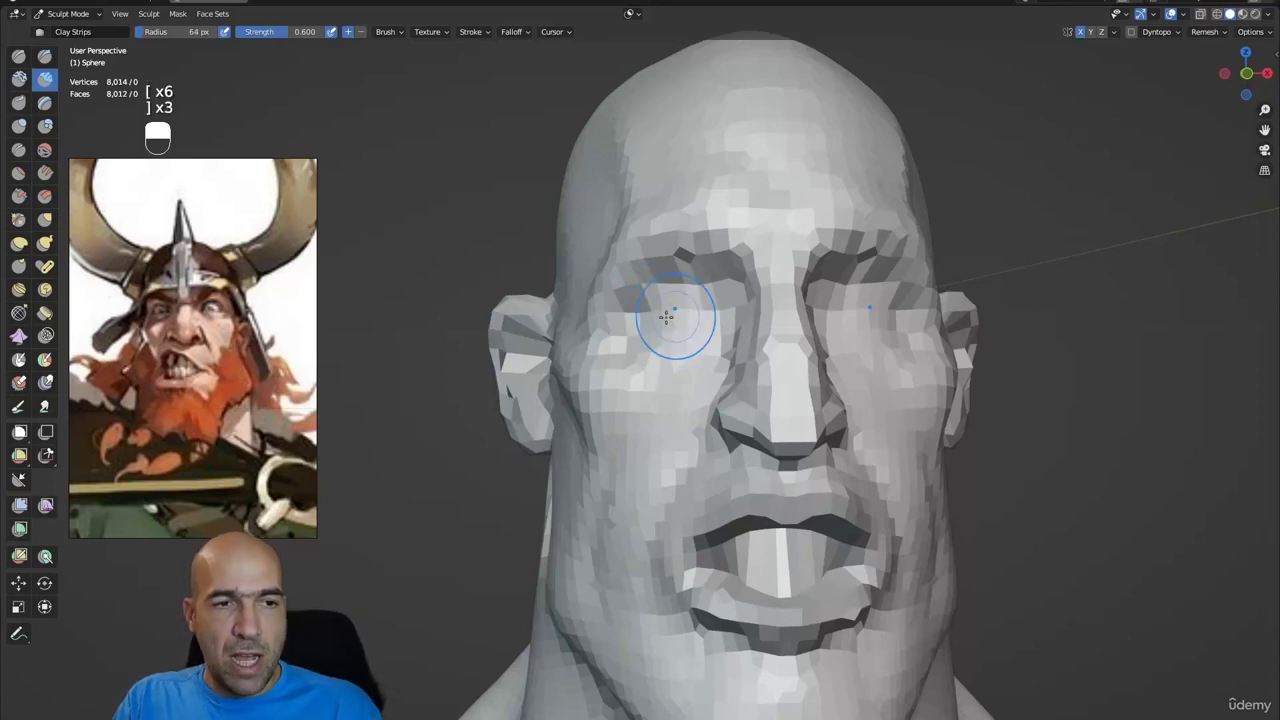
drag(662, 318, 683, 310)
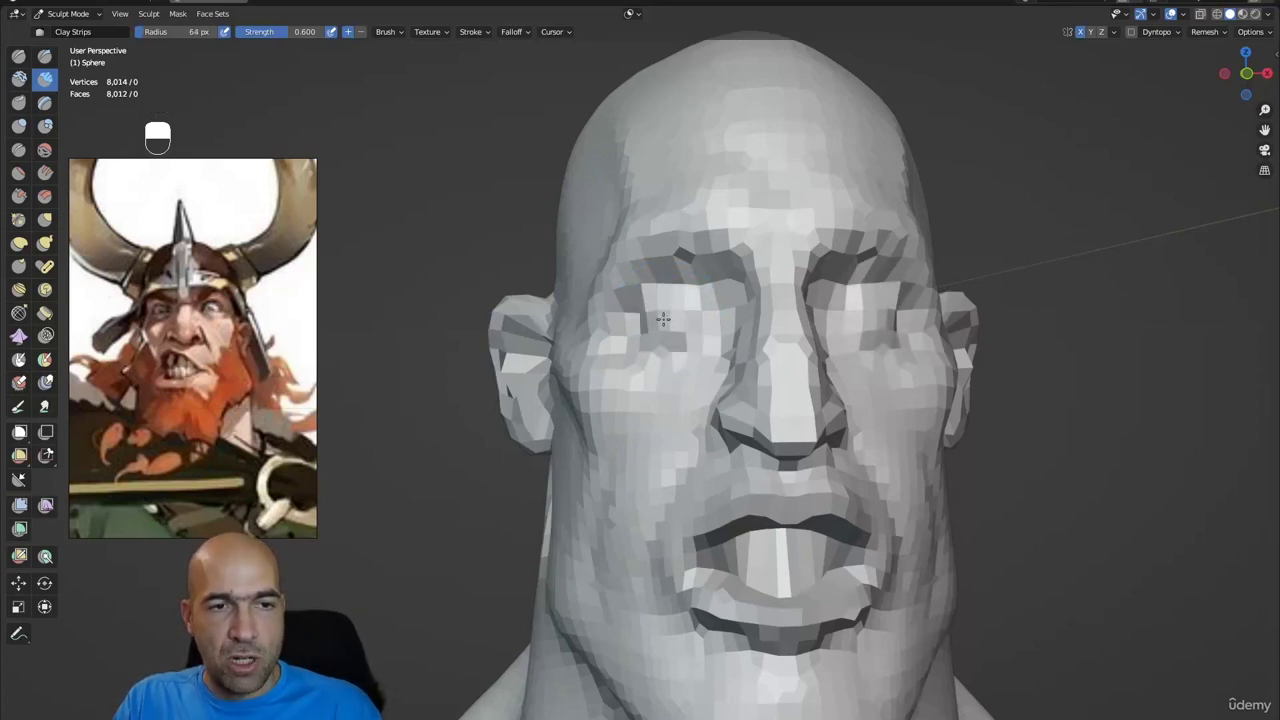
middle_drag(648, 338, 689, 305)
drag(689, 306, 655, 317)
middle_drag(735, 335, 667, 282)
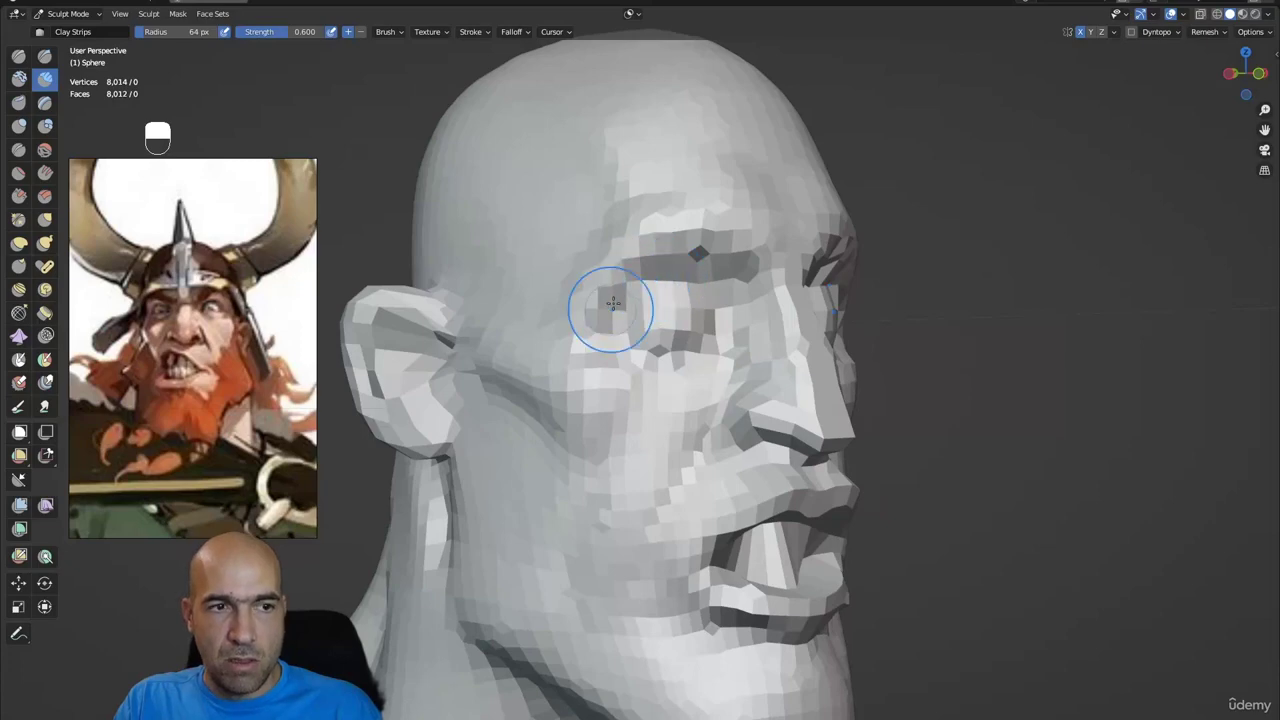
mouse_move(727, 290)
middle_down()
mouse_move(676, 268)
mouse_move(660, 290)
middle_up()
- Pull the inner ends of the eyebrows down into an angry frown with the Grab brush at 95 px radius
key(g)
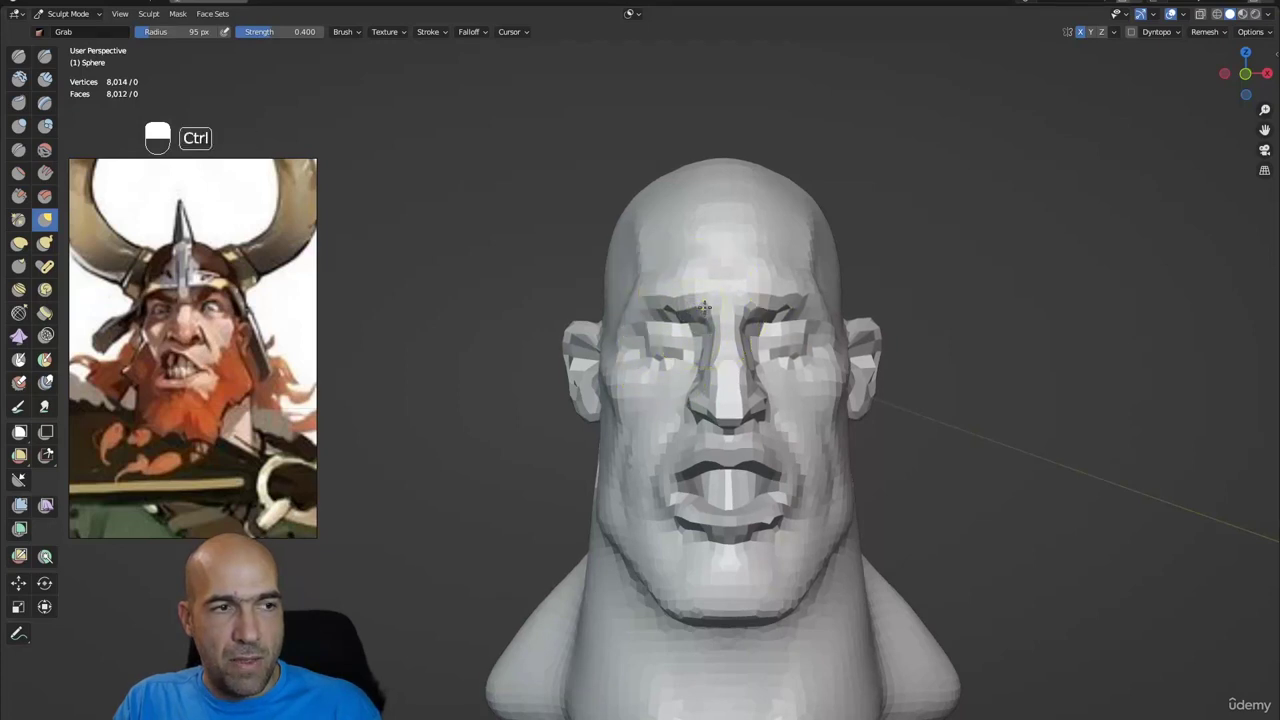
ctrl+middle_drag(705, 306, 706, 283)
drag(727, 299, 719, 296)
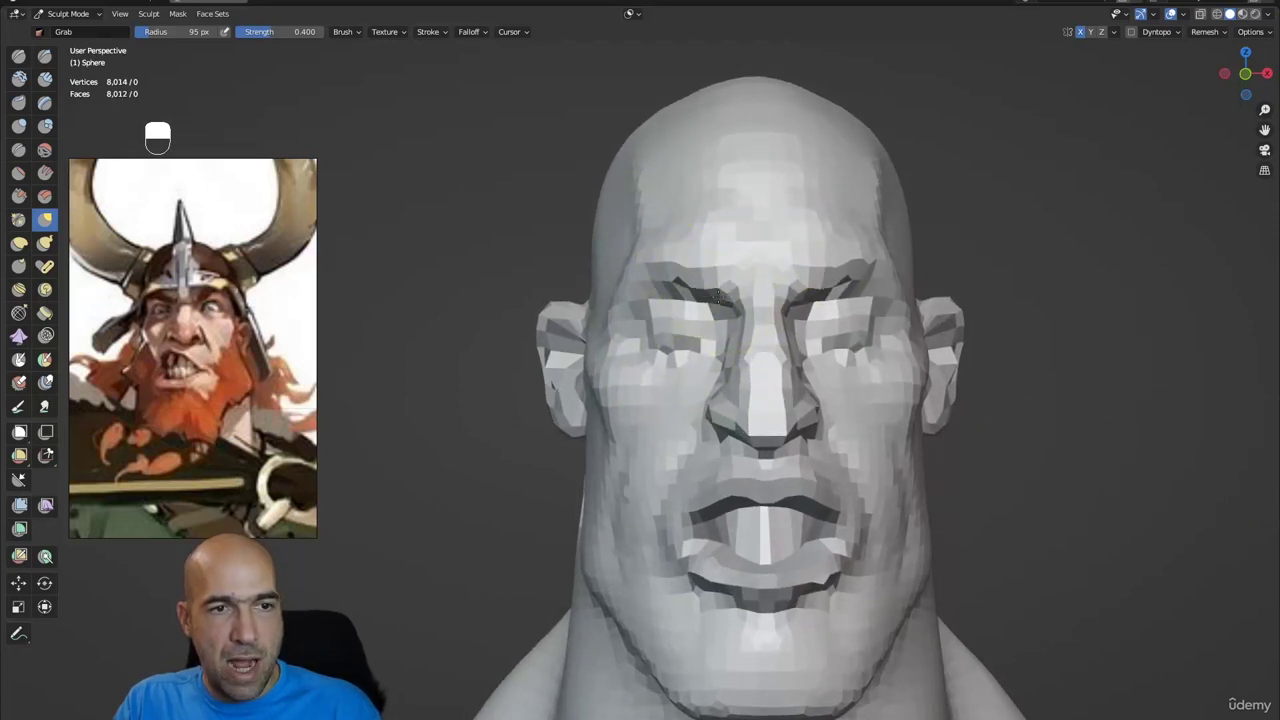
ctrl+middle_drag(700, 278, 697, 325)
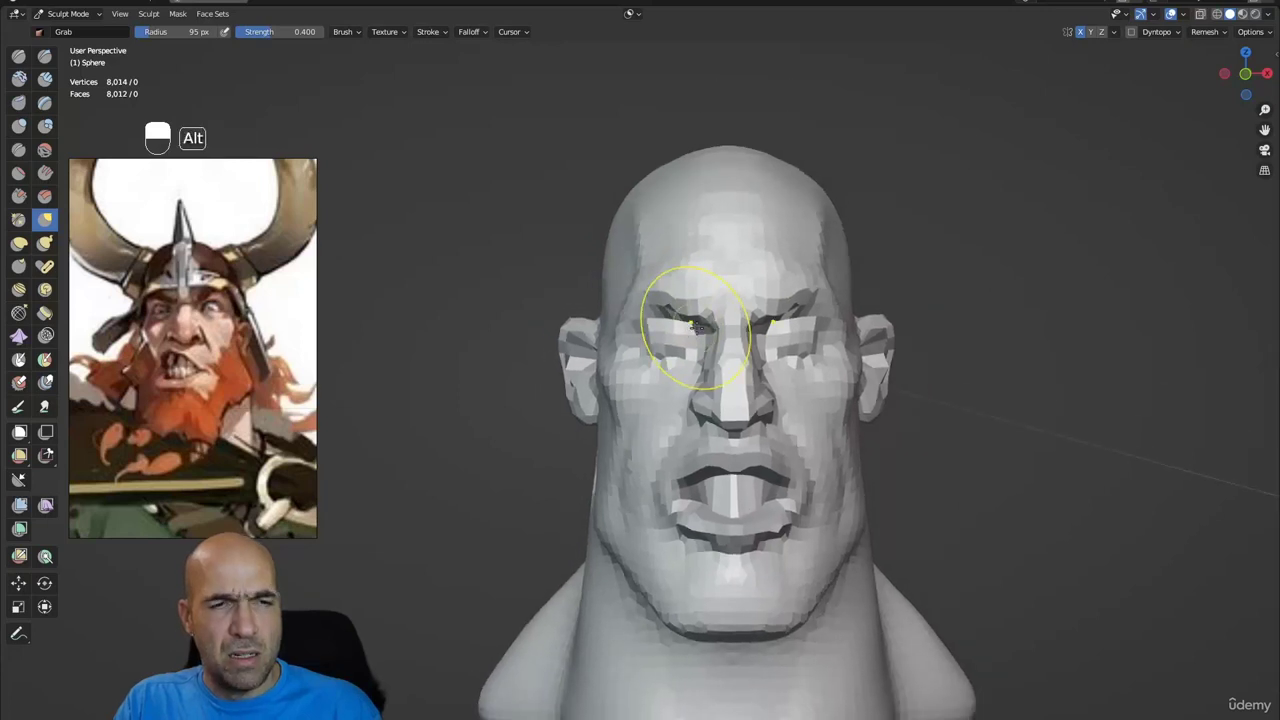
ctrl+middle_drag(708, 381, 695, 335)
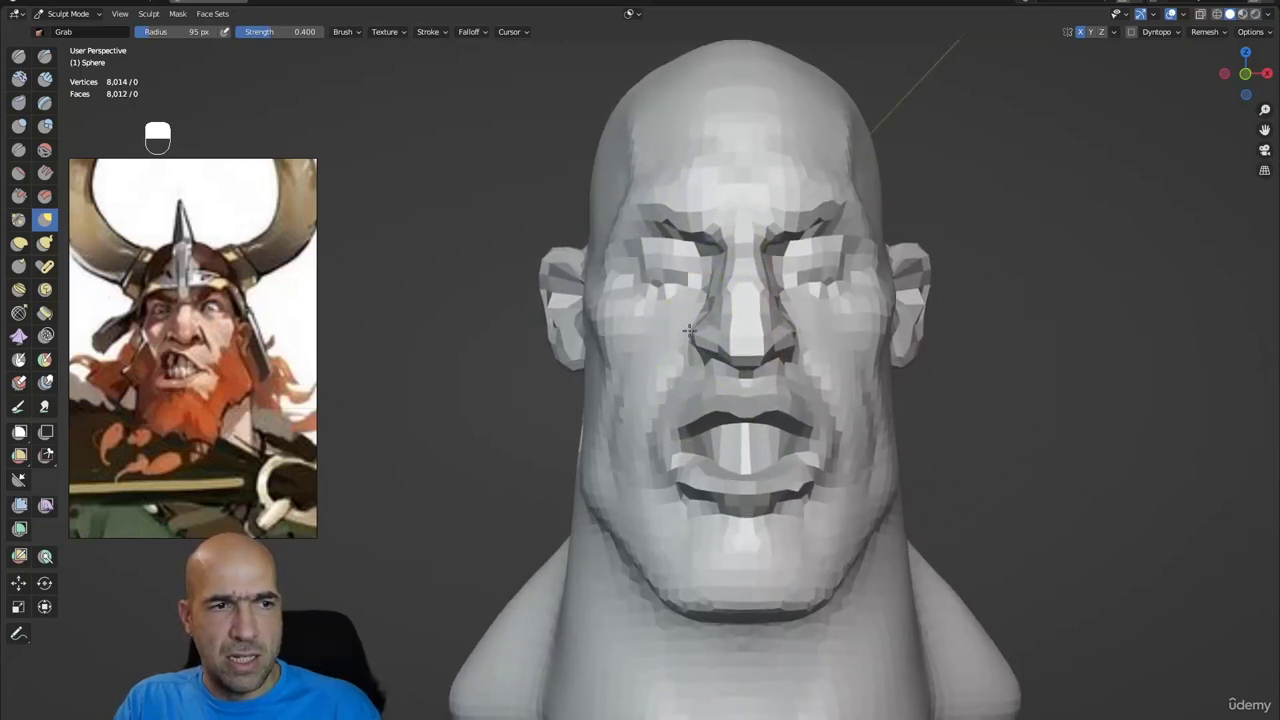
- Widen the cheekbones slightly with the Grab brush at 95 px radius
ctrl+alt+drag(605, 349, 591, 310)
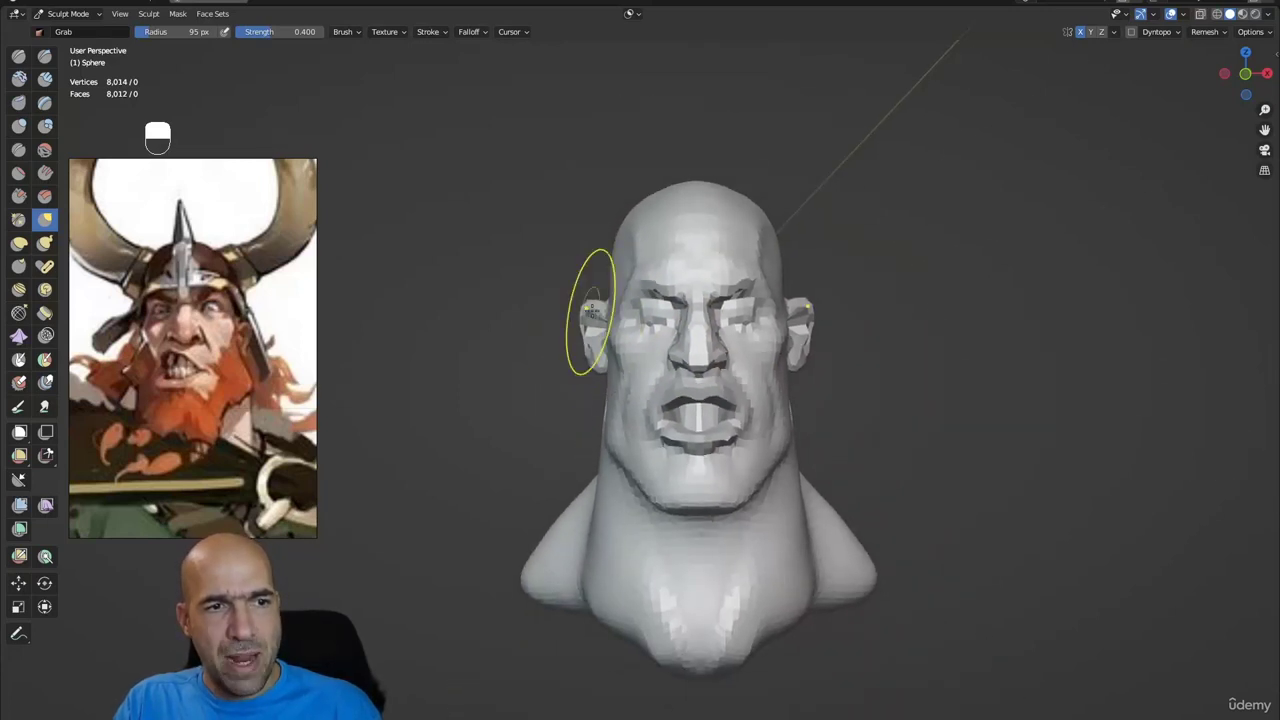
scroll(621, 366, up, 1)
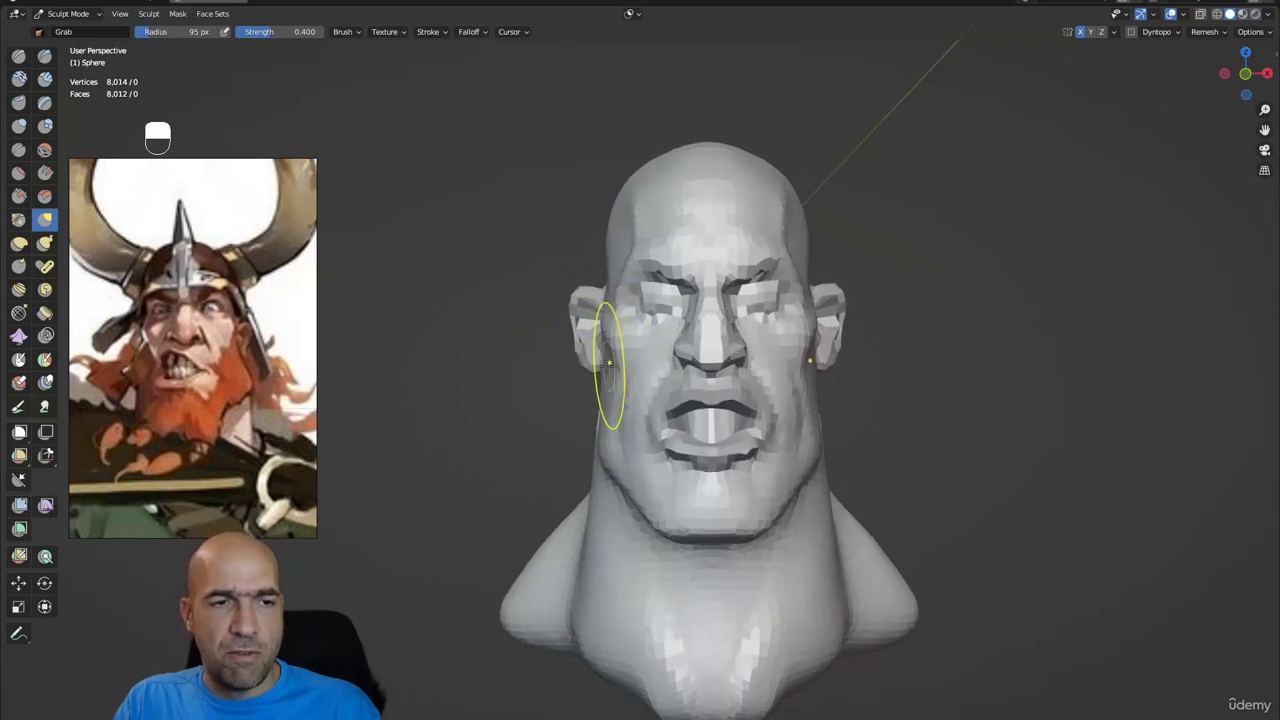
ctrl+alt+drag(624, 377, 598, 310)
- Smooth the cheekbone area toward the ear with the Draw Sharp brush at 95 px radius
key(1)
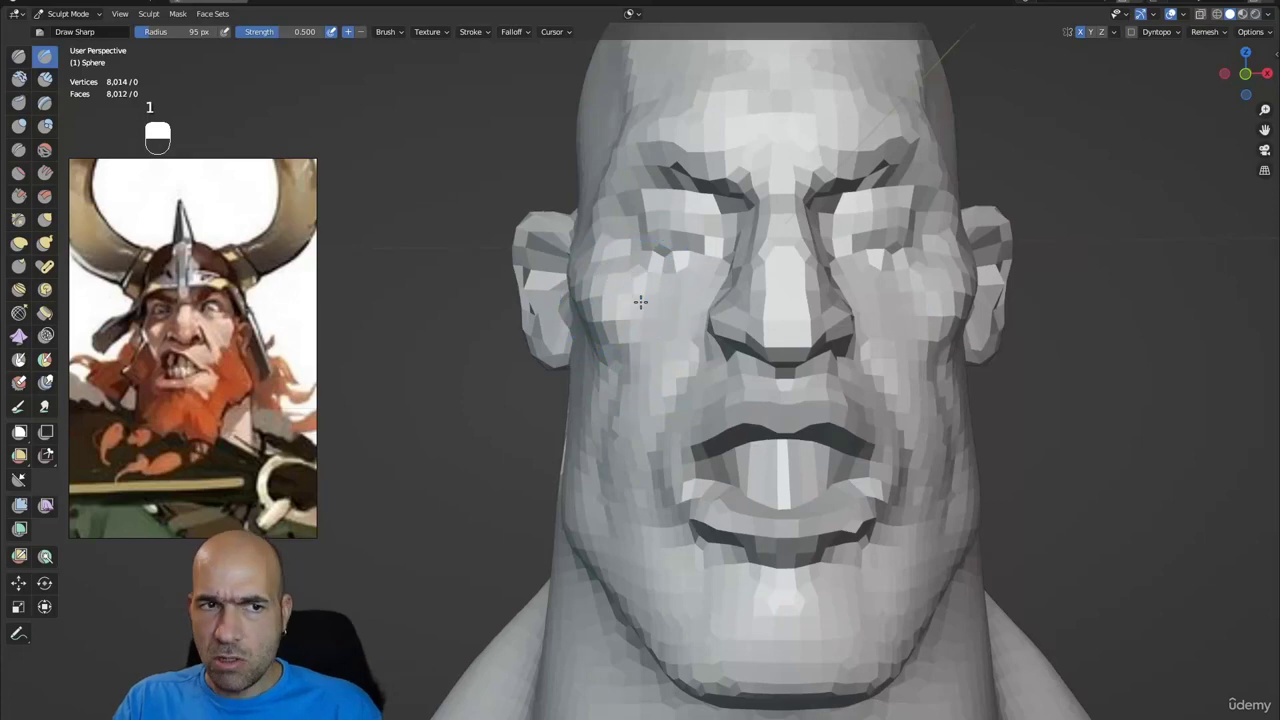
middle_drag(657, 300, 669, 306)
key(1)
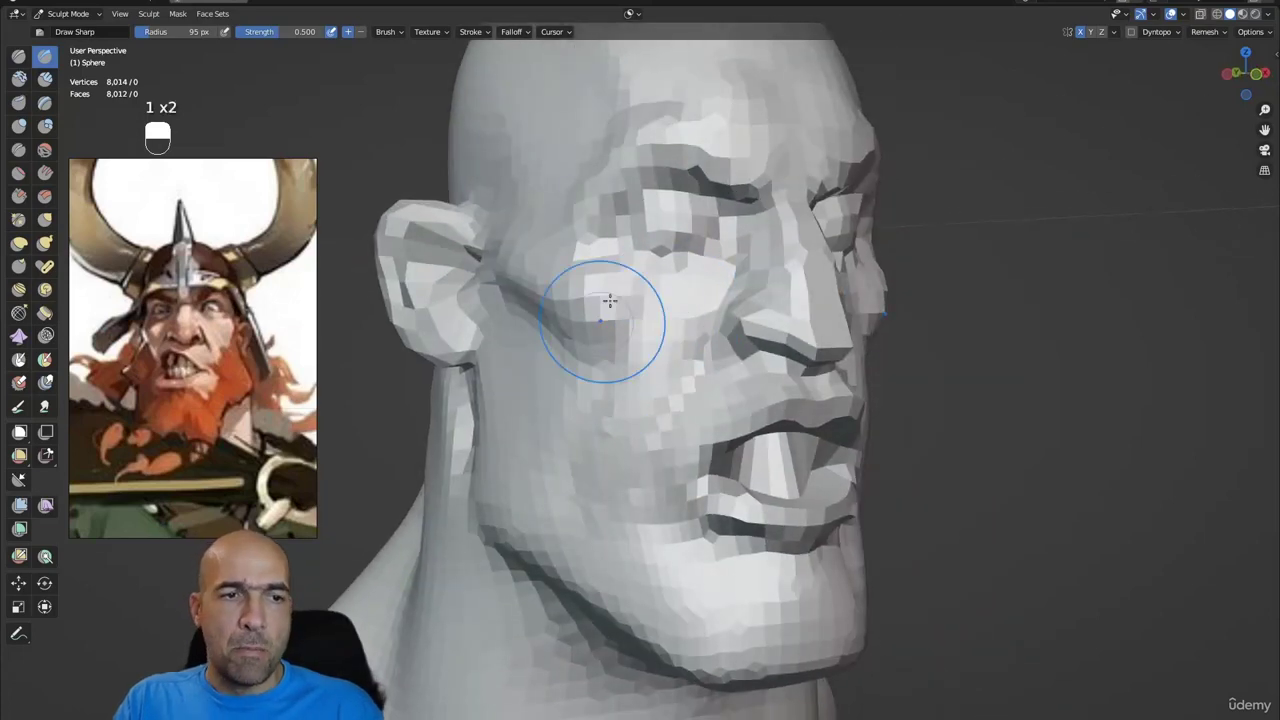
mouse_move(609, 301)
shift+mouse_down()
mouse_move(535, 277)
mouse_move(465, 325)
mouse_move(476, 316)
shift+mouse_up()
mouse_move(552, 378)
alt+mouse_down()
mouse_move(504, 362)
mouse_move(468, 388)
mouse_move(556, 372)
alt+mouse_up()
ctrl+alt+drag(556, 372, 665, 312)
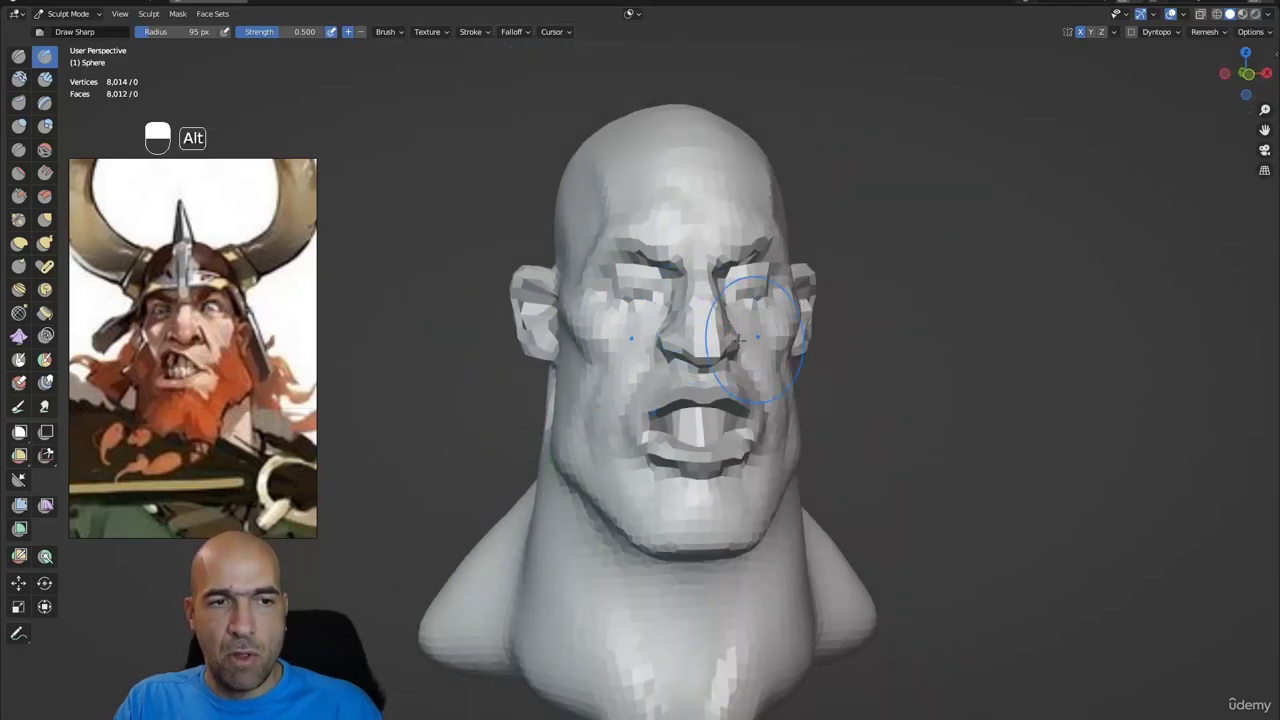
alt+drag(738, 341, 718, 335)
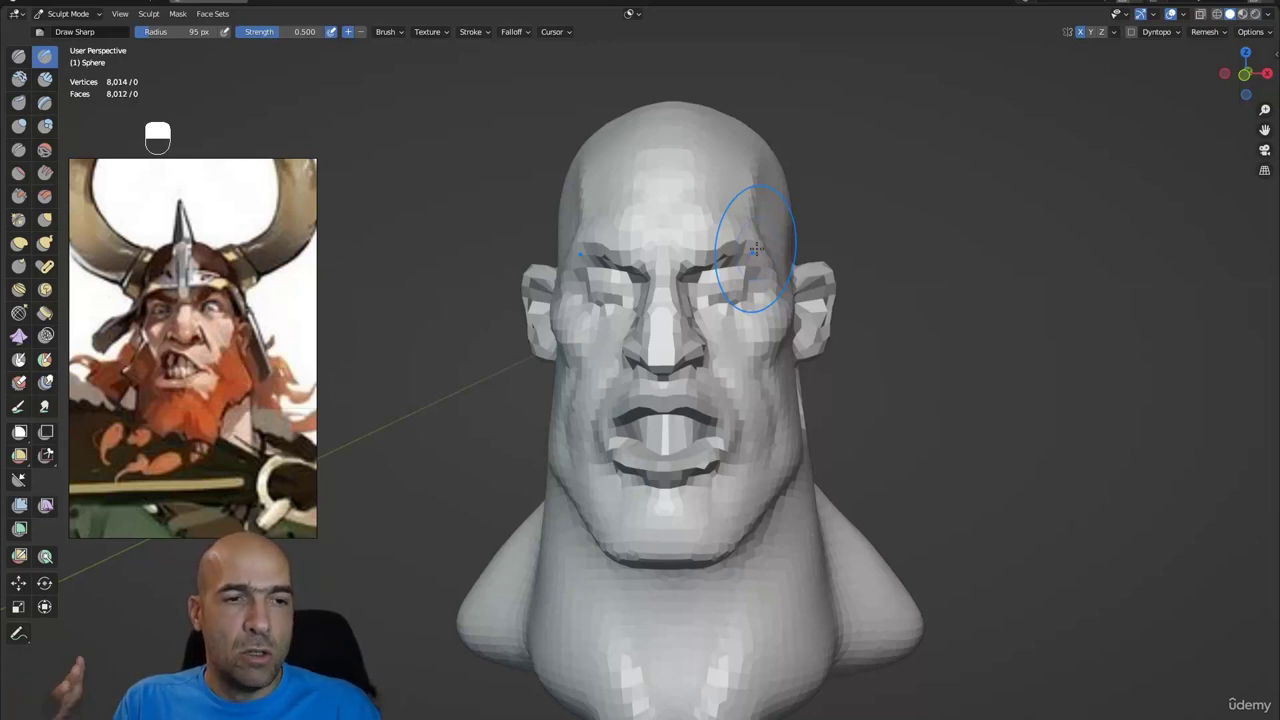
alt+drag(823, 384, 762, 388)
- Carve a fold down the cheek beside the nose with Draw Sharp at 95 px radius and smooth it
ctrl+alt+drag(762, 388, 725, 335)
key(1)
mouse_move(688, 280)
ctrl+mouse_down()
mouse_move(722, 367)
mouse_move(699, 382)
ctrl+mouse_up()
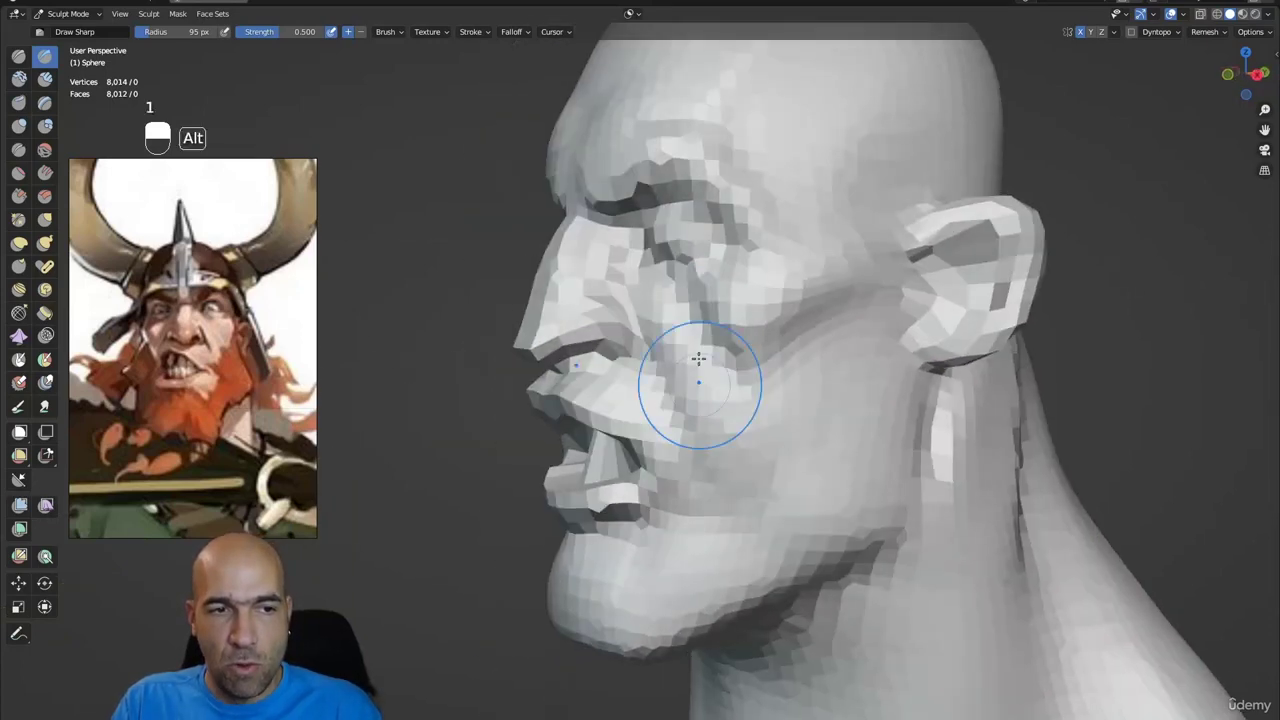
mouse_move(680, 305)
shift+mouse_down()
mouse_move(697, 394)
mouse_move(759, 387)
mouse_move(654, 371)
shift+mouse_up()
- Reshape the base of the nose and the nostril in side view with the Grab brush at 95 px radius
key(g)
mouse_move(543, 320)
ctrl+alt+mouse_down()
mouse_move(523, 294)
mouse_move(529, 329)
ctrl+alt+mouse_up()
drag(585, 382, 595, 372)
mouse_move(594, 367)
mouse_down()
mouse_move(654, 355)
mouse_move(712, 321)
mouse_move(612, 360)
mouse_up()
drag(693, 335, 705, 332)
mouse_move(722, 338)
alt+mouse_down()
mouse_move(720, 351)
mouse_move(654, 354)
mouse_move(726, 349)
mouse_move(746, 325)
mouse_move(748, 345)
mouse_move(720, 368)
mouse_move(743, 329)
alt+mouse_up()
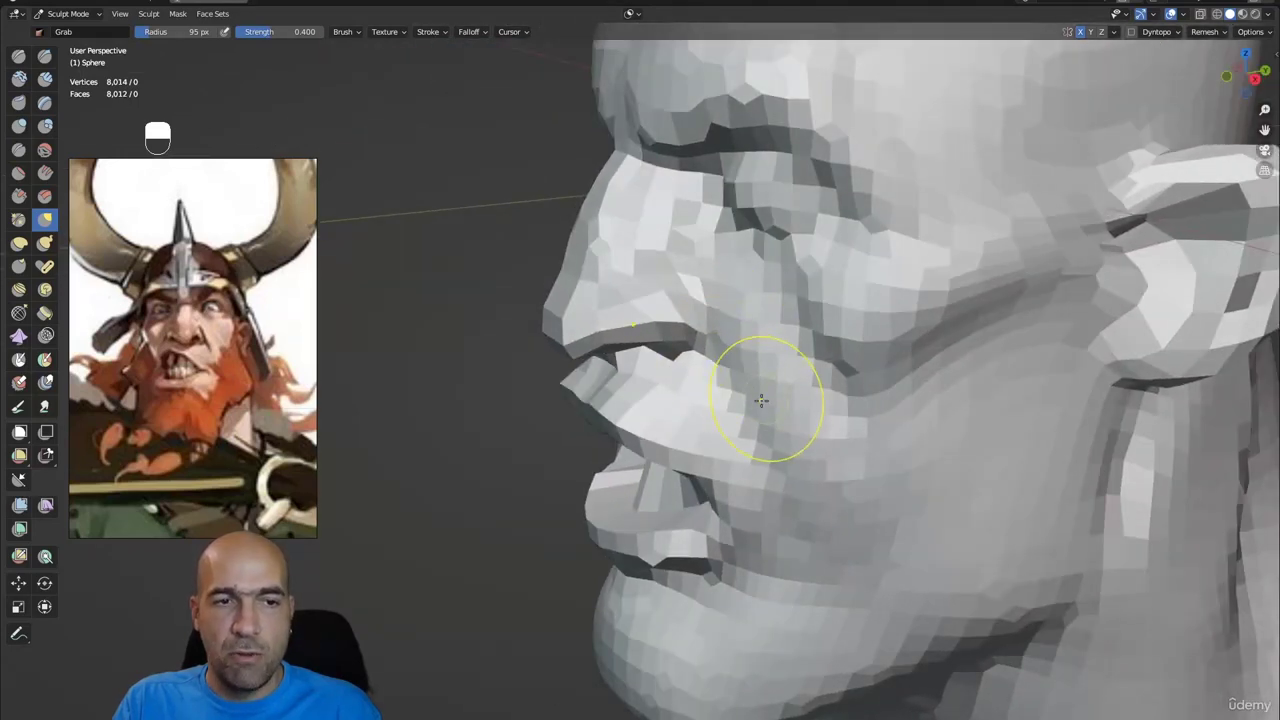
mouse_move(777, 400)
alt+mouse_down()
mouse_move(760, 420)
mouse_move(761, 368)
alt+mouse_up()
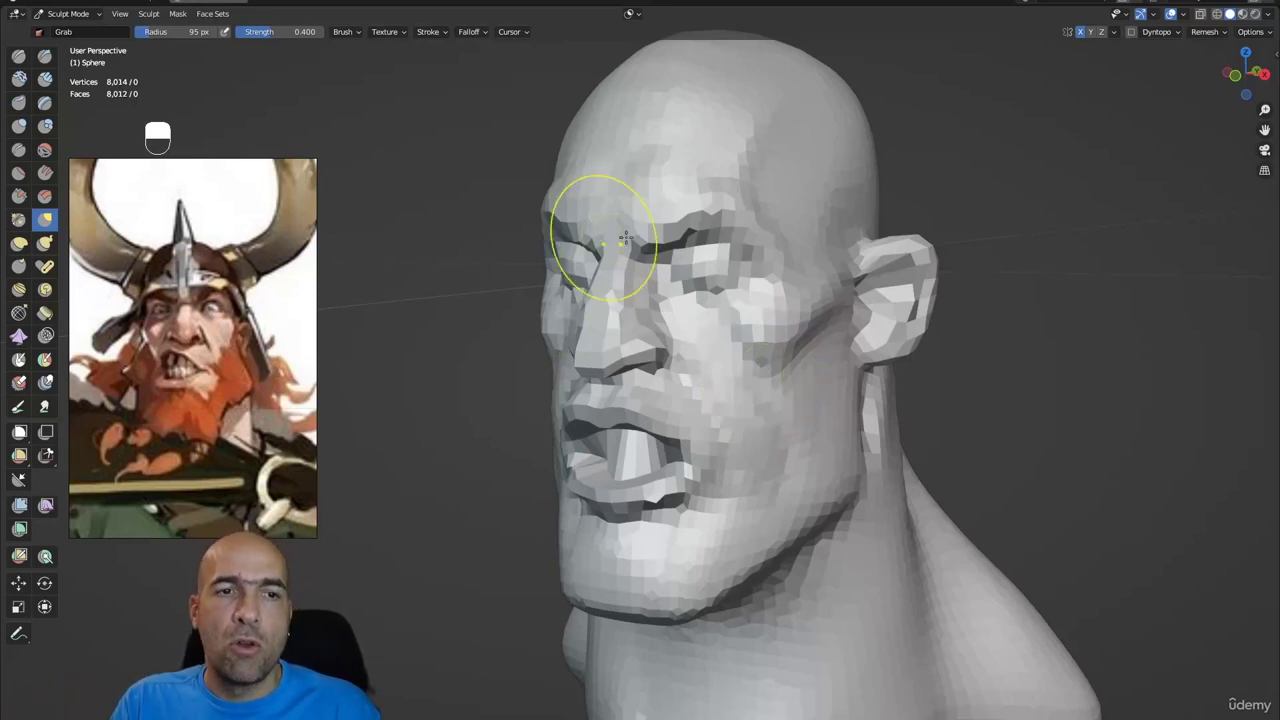
- Reshape the upper rims and lobes of the ears with the Grab brush at 95 px radius
mouse_move(864, 247)
alt+mouse_down()
mouse_move(904, 245)
mouse_move(836, 252)
alt+mouse_up()
key(g)
drag(839, 252, 842, 256)
drag(857, 254, 867, 236)
drag(884, 285, 876, 279)
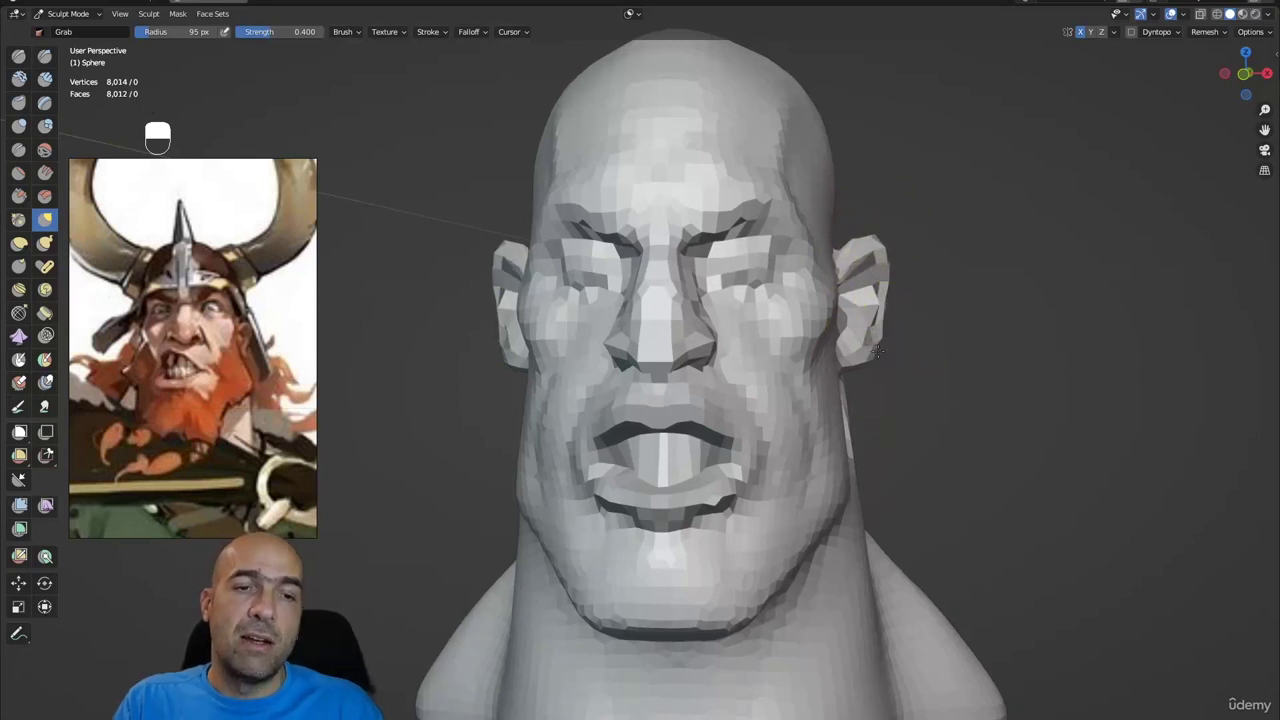
drag(860, 355, 863, 353)
drag(863, 353, 871, 392)
mouse_move(871, 392)
alt+mouse_down()
mouse_move(700, 385)
mouse_move(757, 372)
mouse_move(740, 407)
alt+mouse_up()
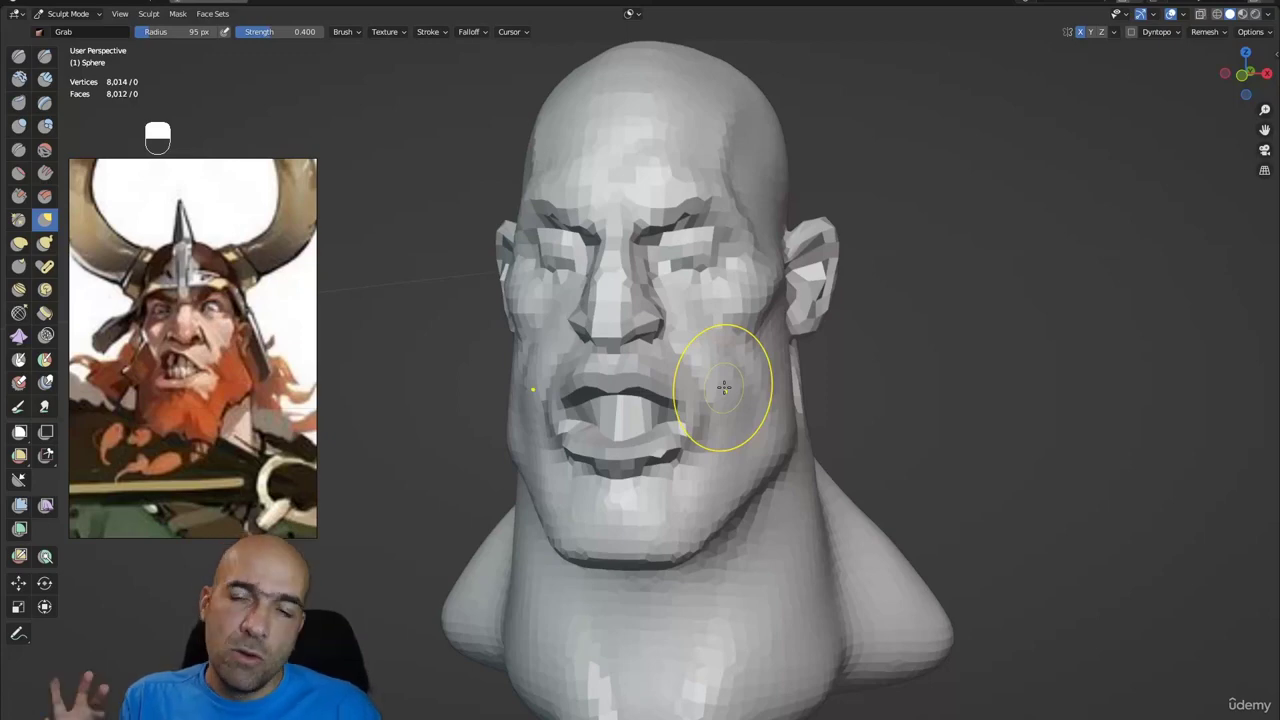
- Refine and smooth the forehead planes with the Draw Sharp brush reduced to 54 px radius
mouse_move(790, 262)
alt+mouse_down()
mouse_move(720, 243)
mouse_move(755, 290)
alt+mouse_up()
mouse_move(755, 290)
alt+mouse_down()
mouse_move(715, 298)
mouse_move(735, 272)
mouse_move(714, 166)
alt+mouse_up()
key(1)
key(bracketleft)
key(bracketleft)
key(bracketleft)
key(bracketleft)
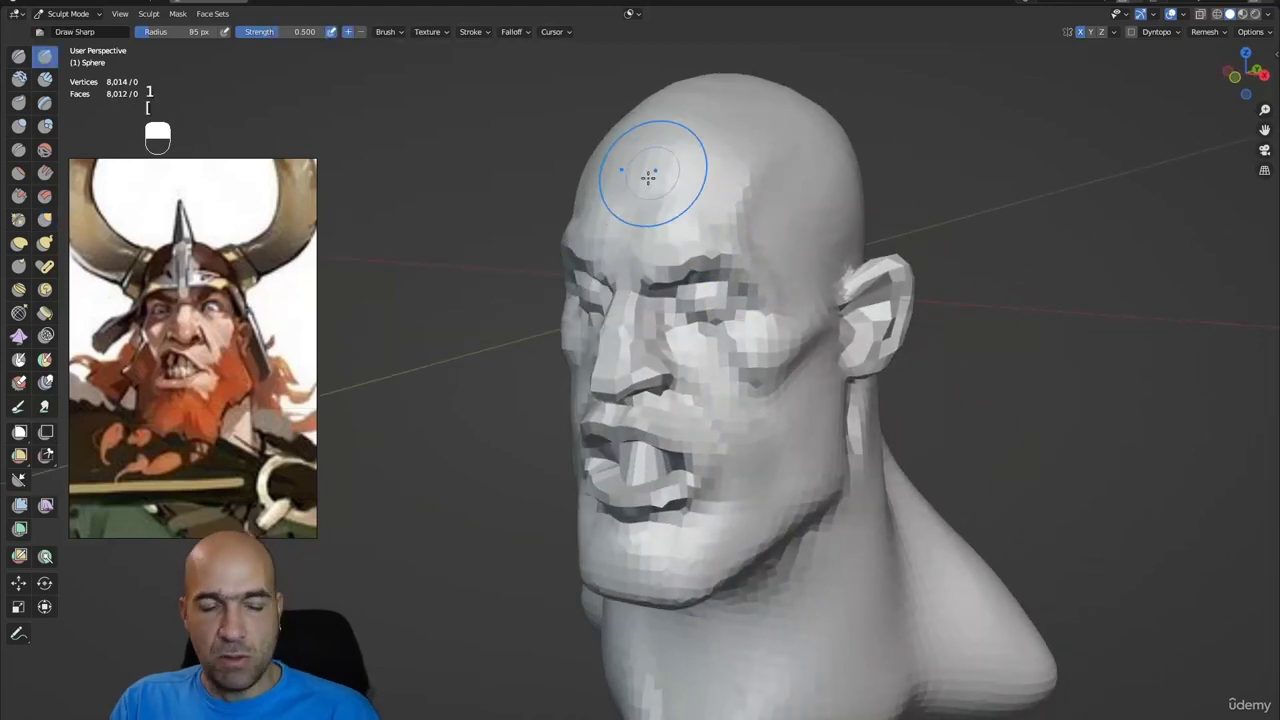
key(ctrl)
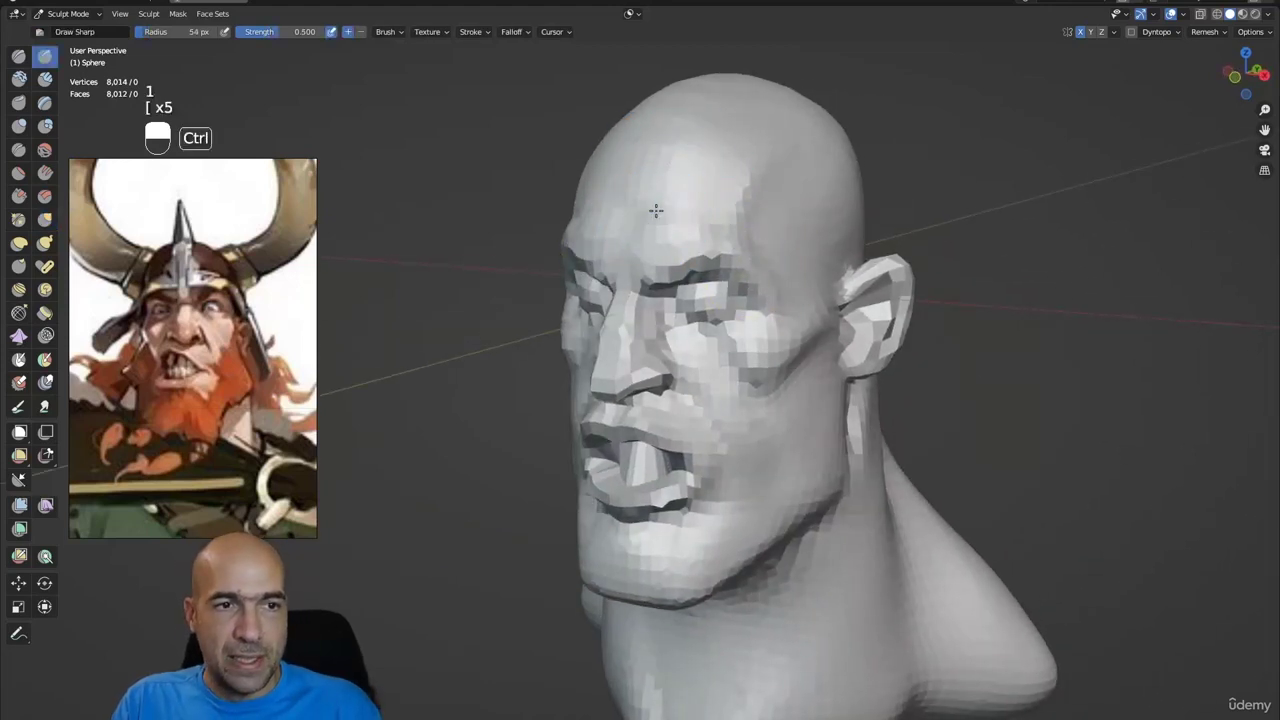
alt+drag(705, 170, 757, 298)
alt+shift+drag(757, 298, 759, 263)
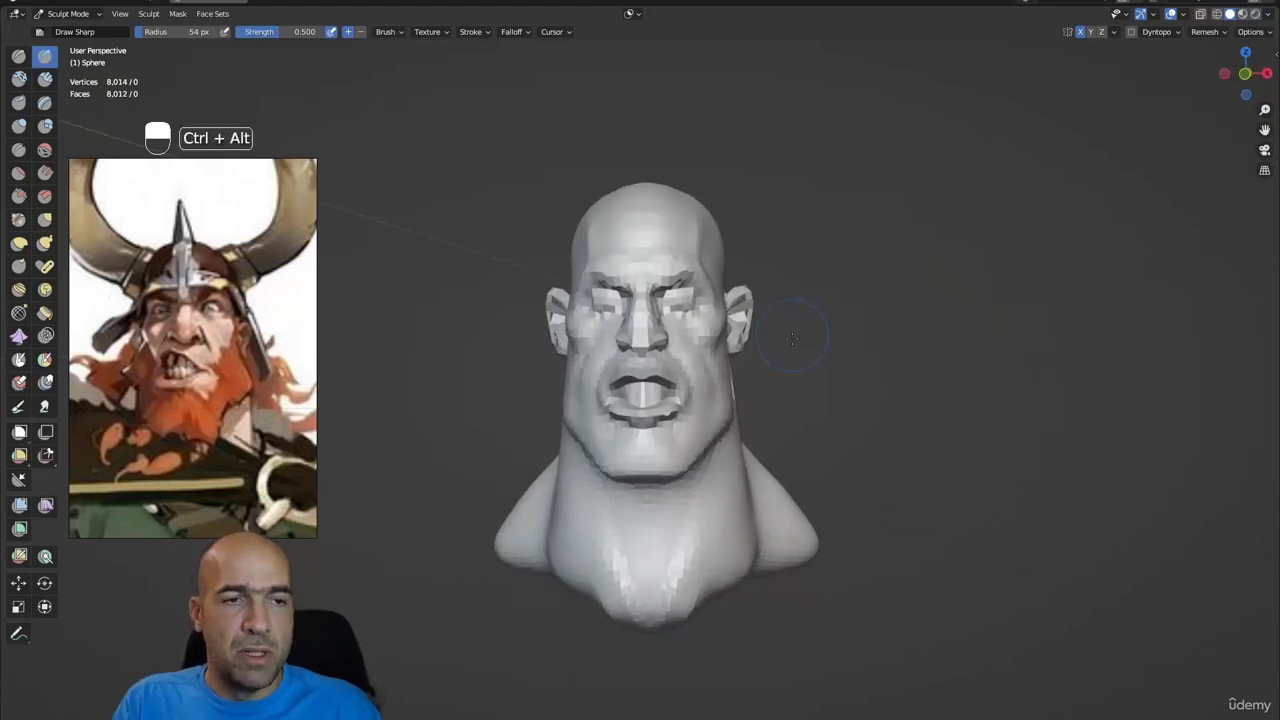
ctrl+alt+drag(733, 320, 772, 321)
- Set the voxel size to 0.0220 m and remesh the bust at the finer resolution
key(r)
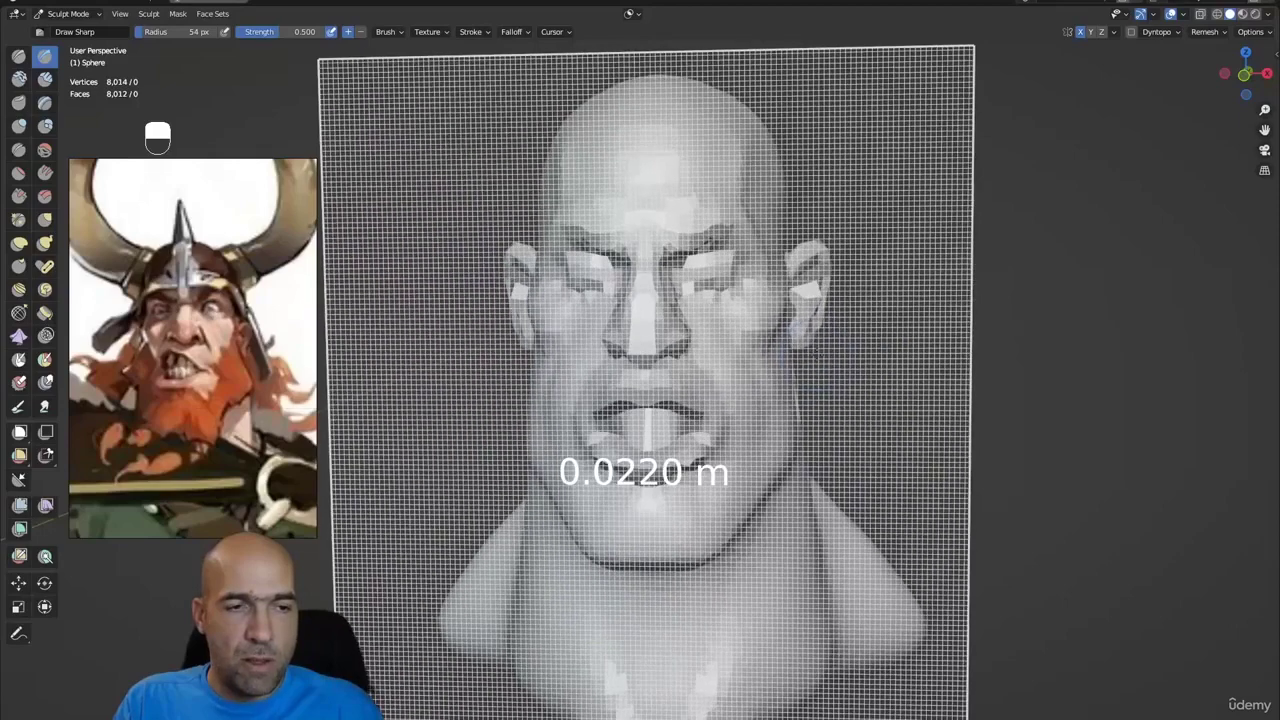
click(815, 357)
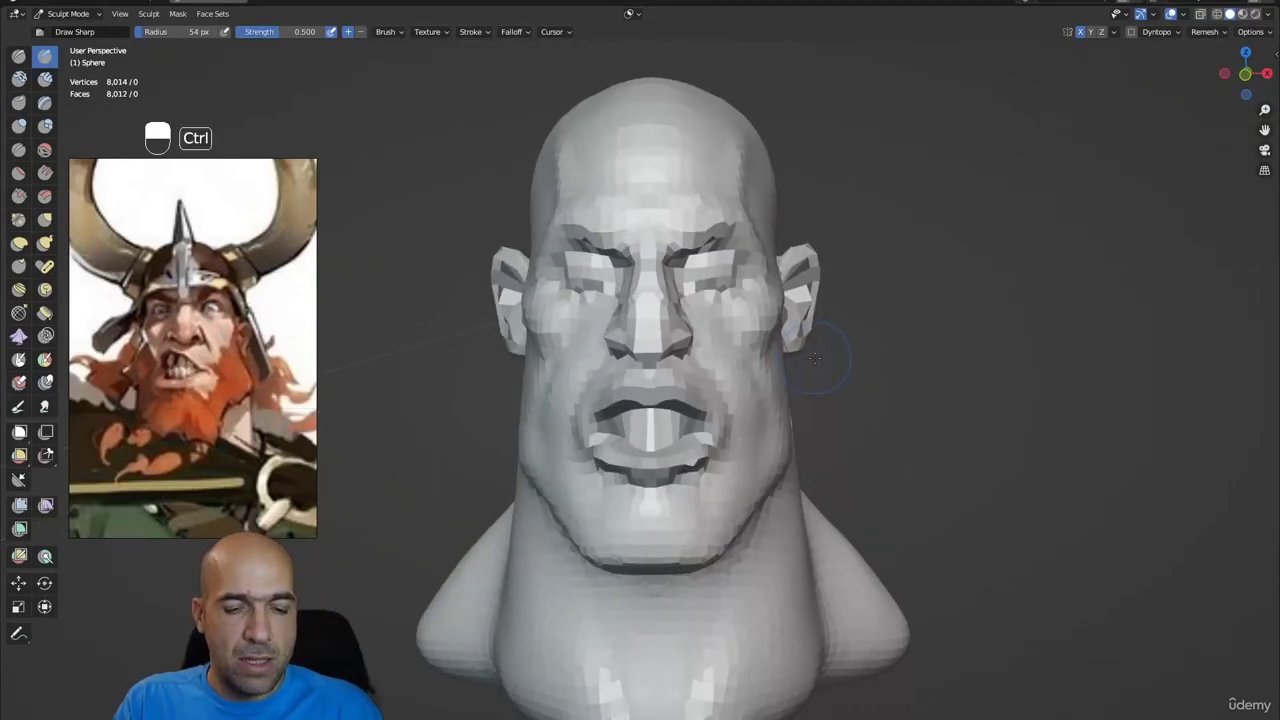
key(ctrl+r)
middle_drag(685, 350, 661, 298)
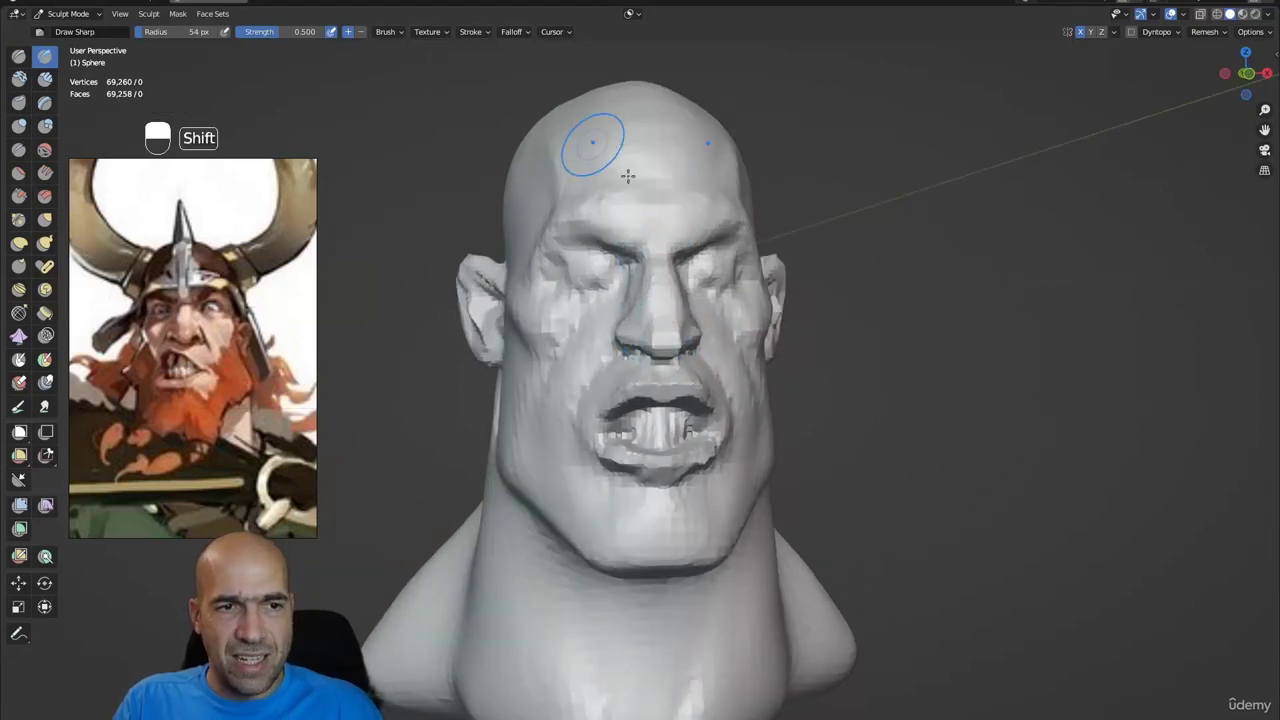
- Symmetrize the remeshed bust in the -X to +X direction
middle_drag(591, 137, 690, 300)
alt+drag(690, 302, 694, 330)
alt+drag(734, 418, 668, 380)
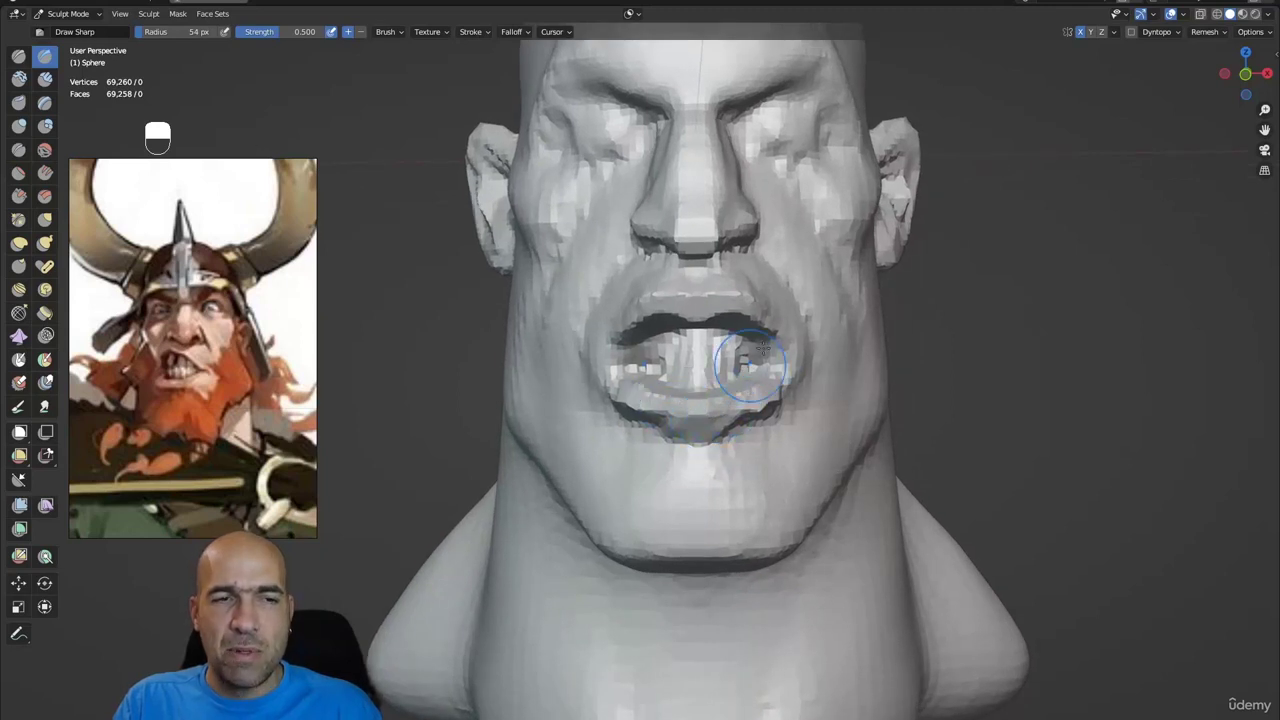
ctrl+middle_drag(763, 352, 777, 420)
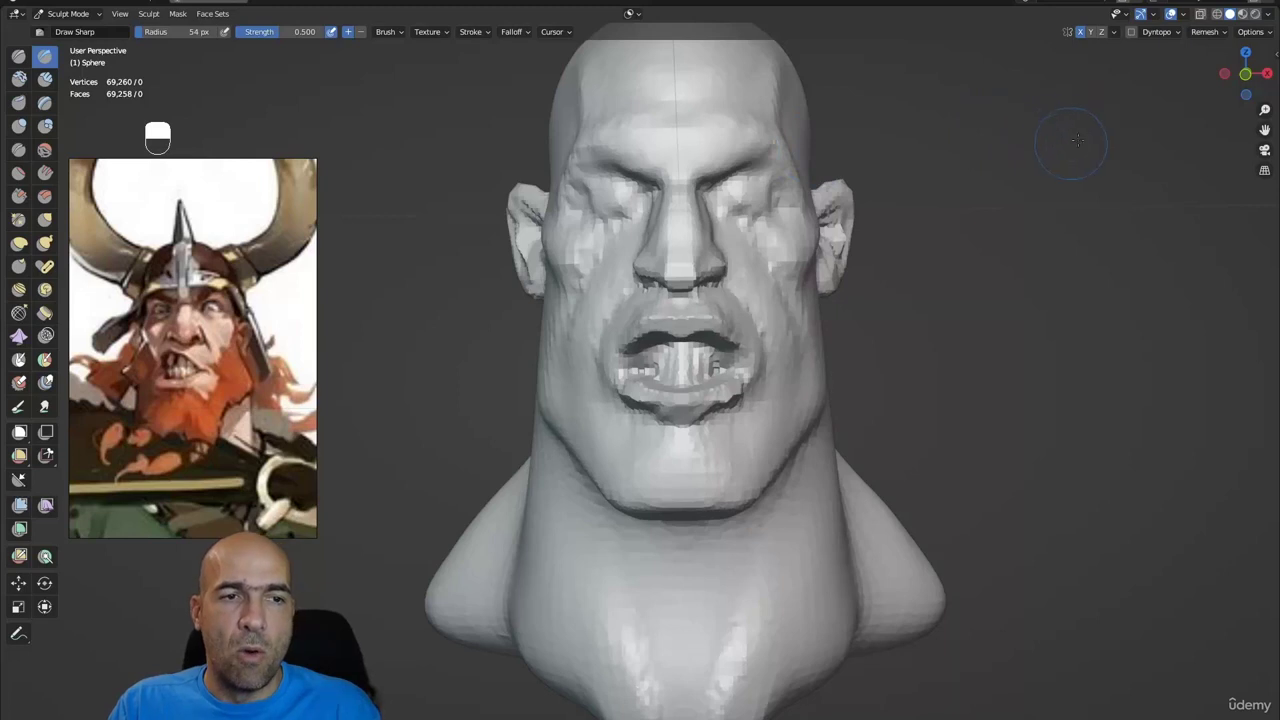
click(1114, 33)
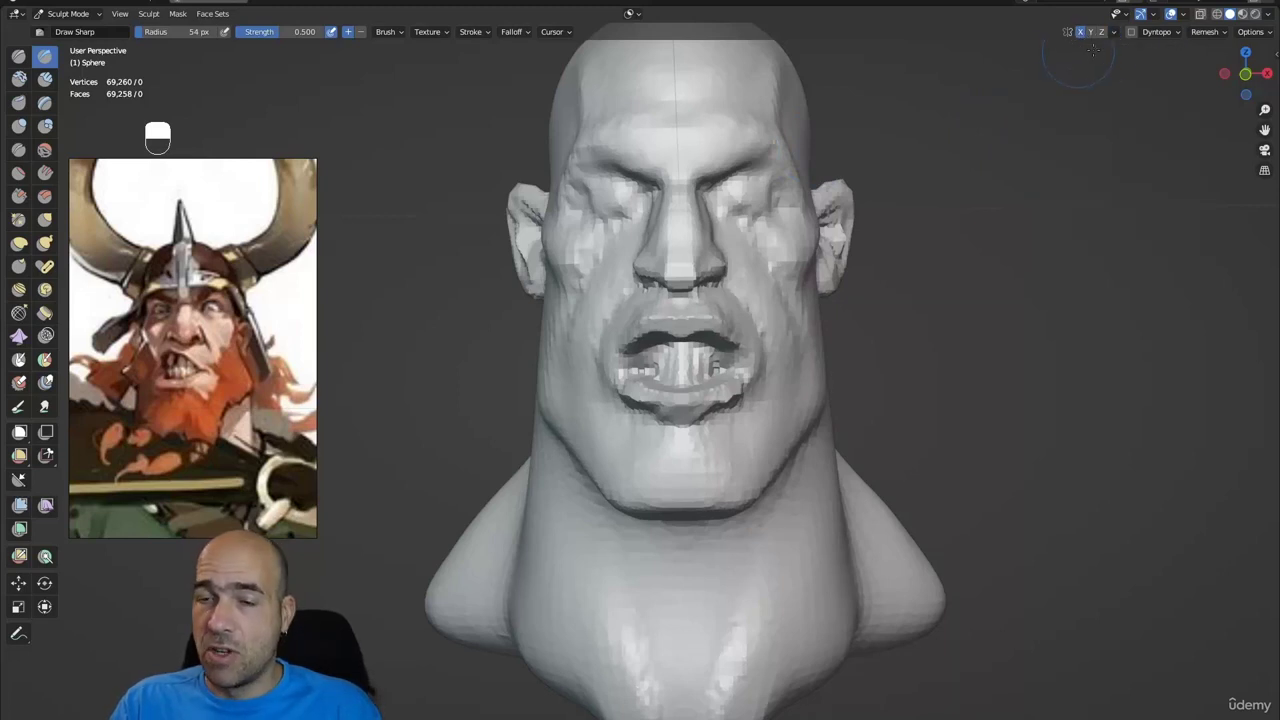
click(1114, 33)
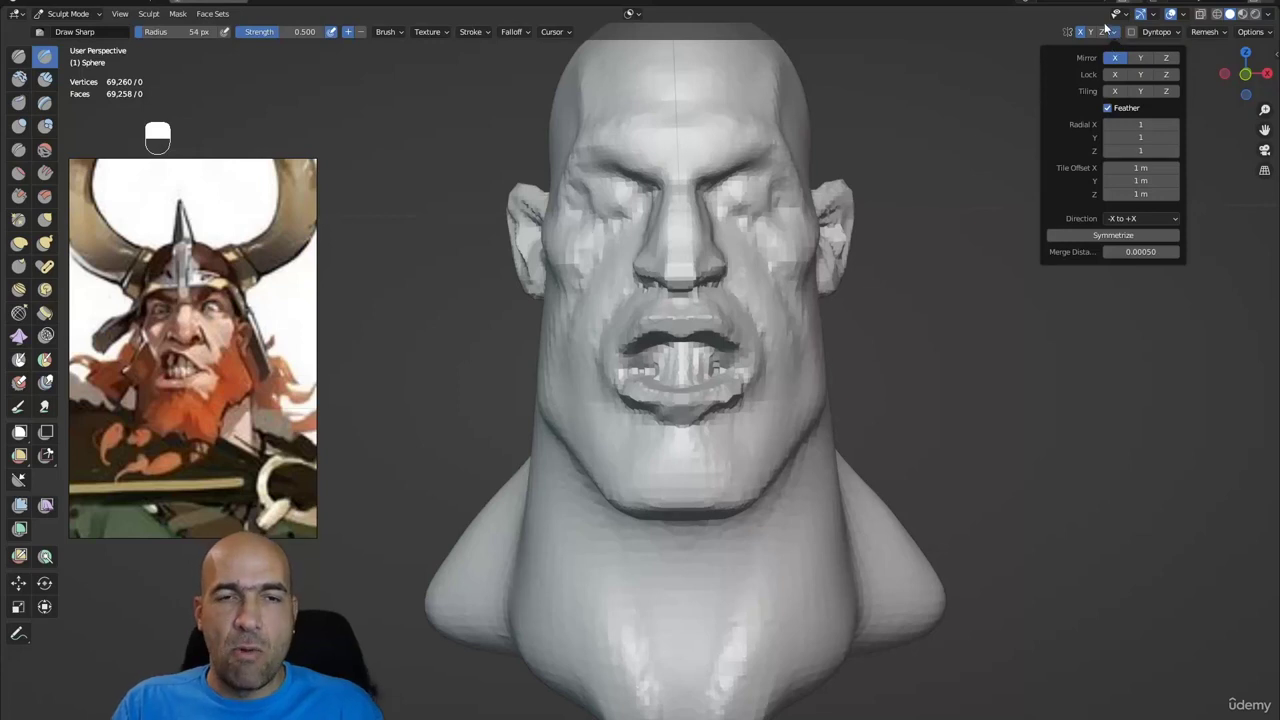
click(1096, 237)
- Build up the brow ridge above the eyes and nose bridge with the Clay Strips brush at 54 px radius
mouse_move(866, 277)
alt+mouse_down()
mouse_move(968, 283)
mouse_move(924, 283)
mouse_move(700, 185)
mouse_move(651, 203)
alt+mouse_up()
key(2)
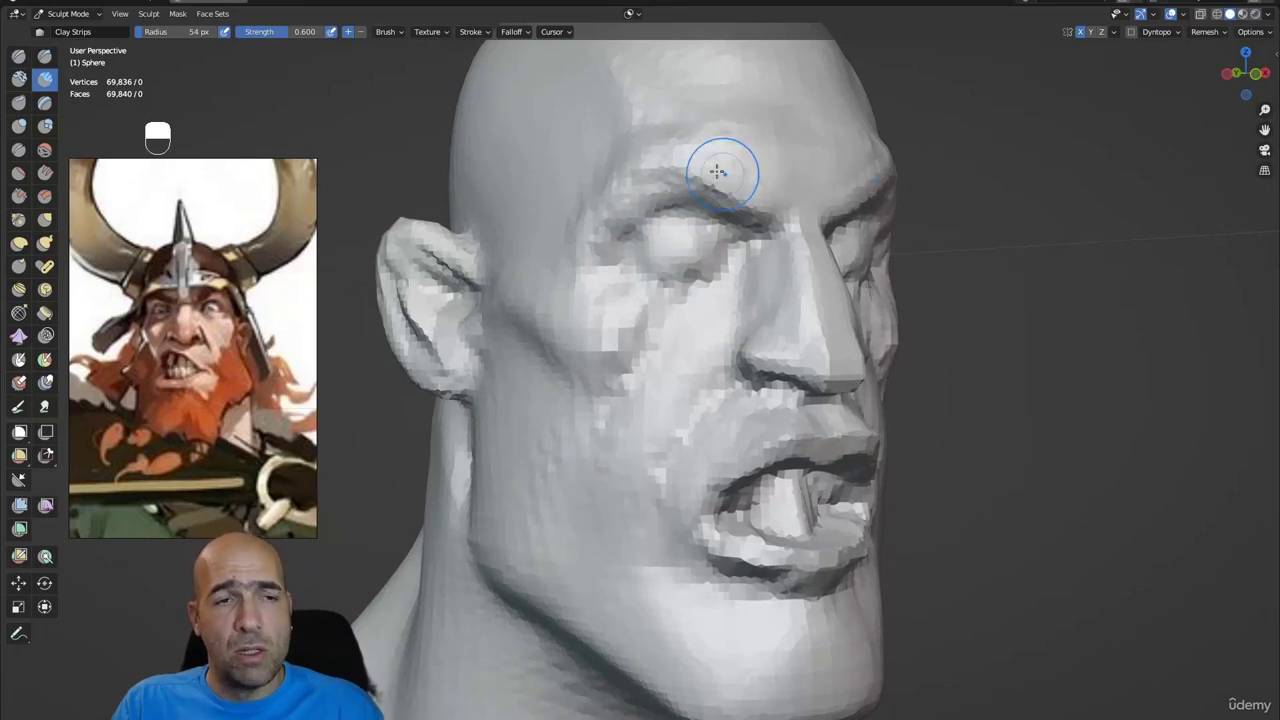
drag(718, 172, 801, 204)
key(1)
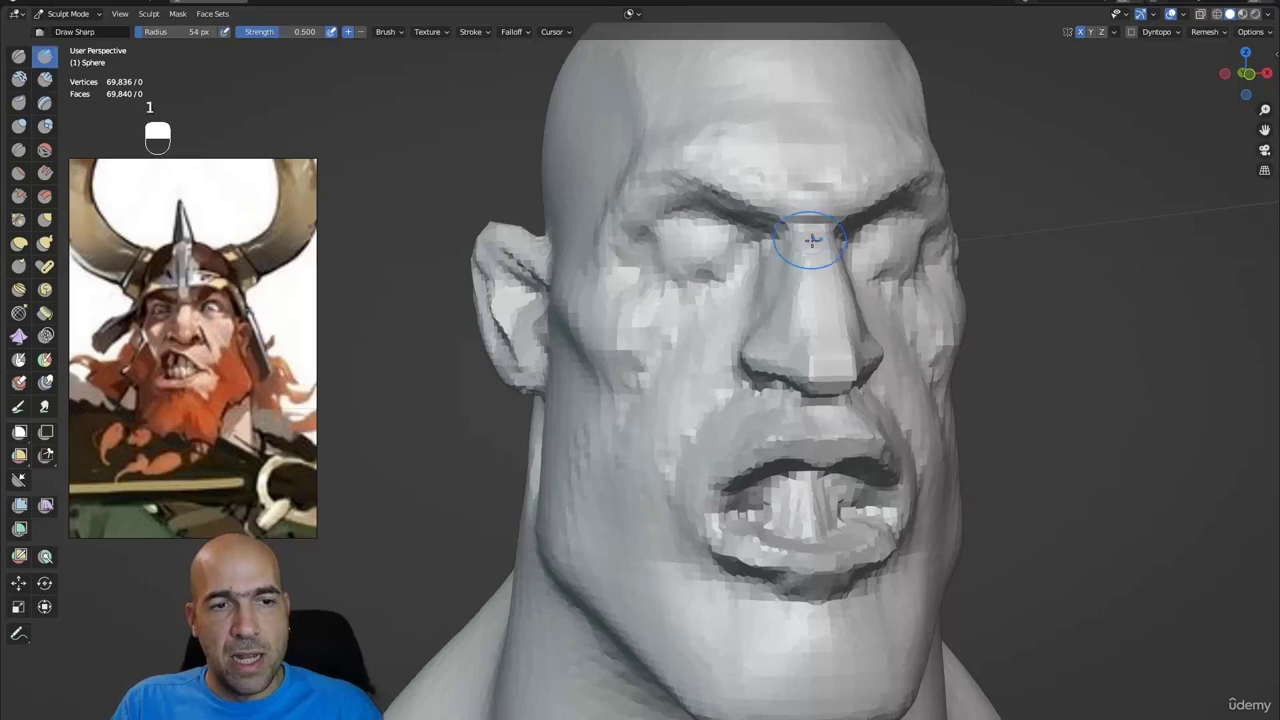
middle_drag(748, 285, 786, 271)
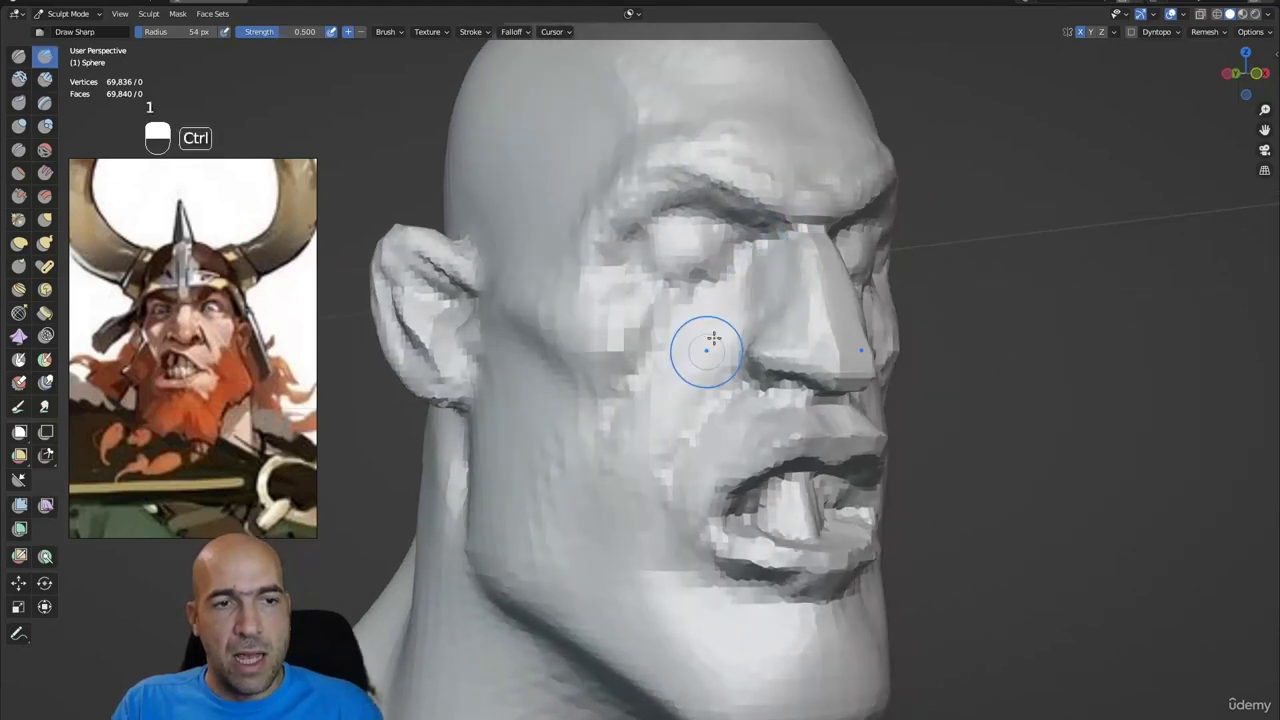
- Add volume to the cheek between the mouth and nose with Clay Strips and smooth it
key(2)
drag(656, 441, 716, 370)
shift+drag(735, 309, 662, 388)
shift+middle_drag(698, 410, 716, 342)
mouse_move(703, 472)
middle_down()
mouse_move(709, 423)
mouse_move(694, 420)
middle_up()
- Carve a sharp crease down the cheek from the cheekbone towards the jaw with Draw Sharp, and smooth the side of the jaw
key(1)
ctrl+drag(650, 322, 640, 408)
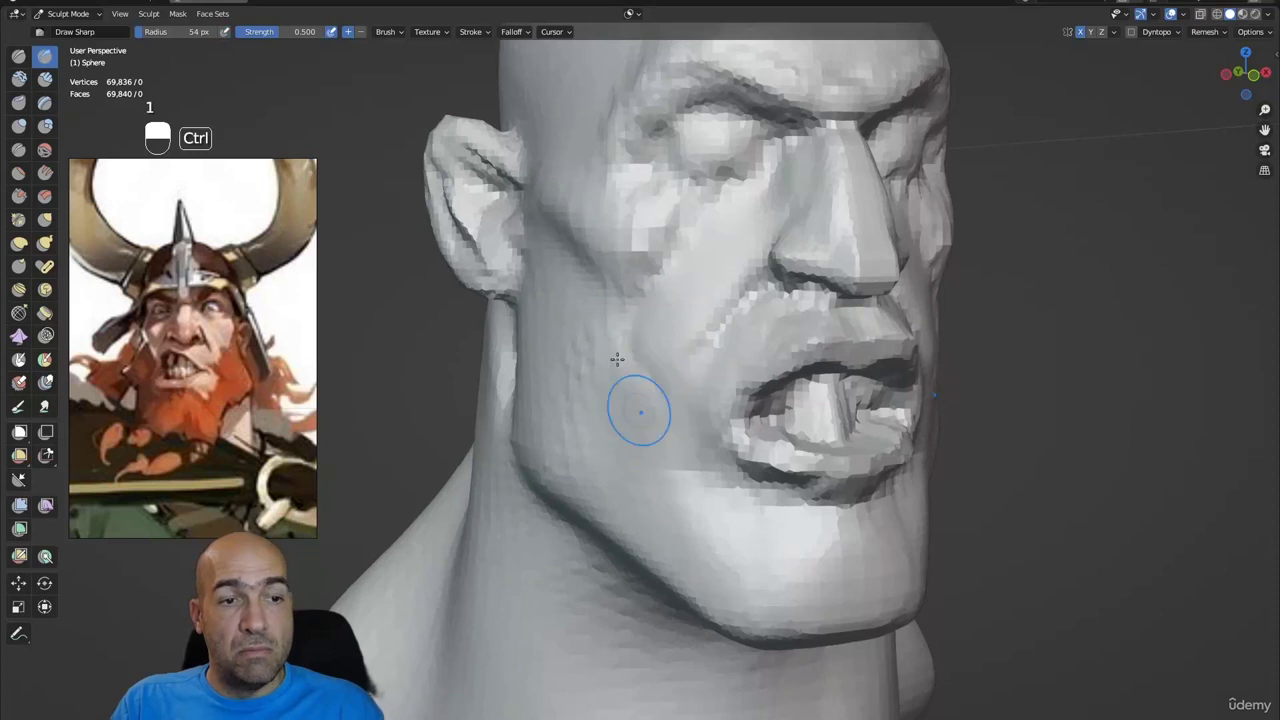
mouse_move(608, 325)
ctrl+mouse_down()
mouse_move(609, 388)
mouse_move(589, 380)
ctrl+mouse_up()
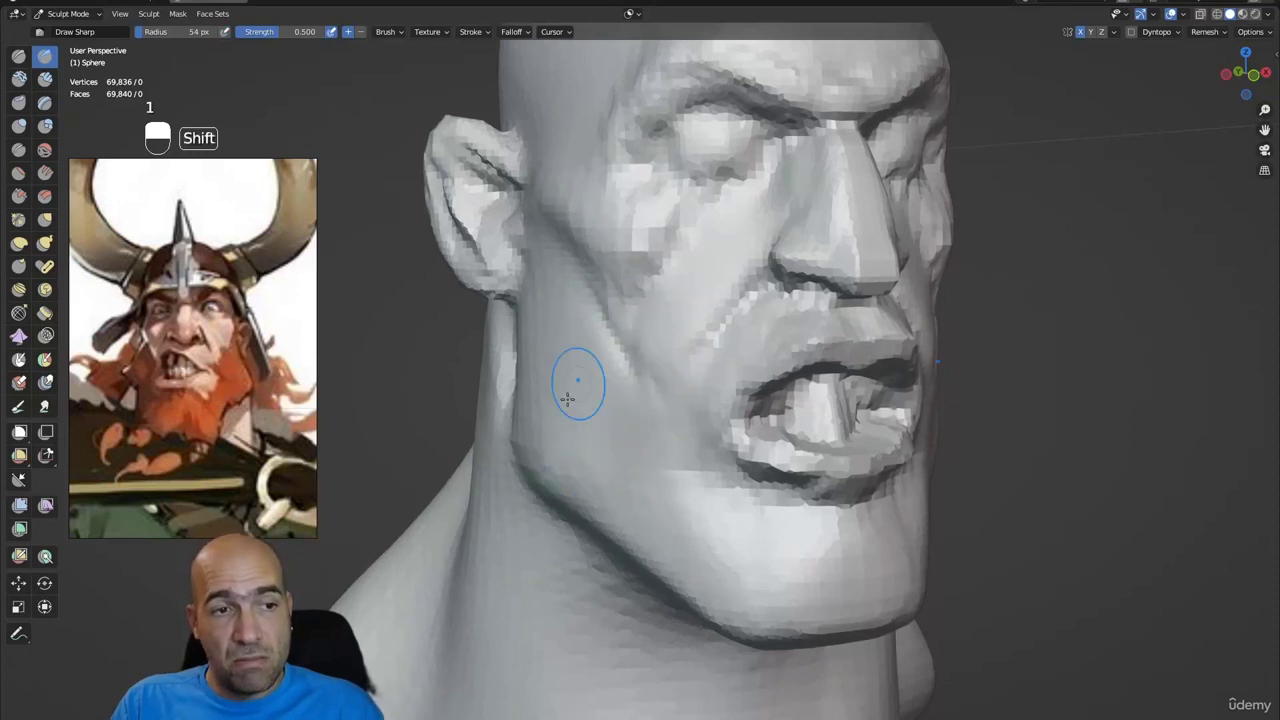
shift+drag(520, 336, 517, 407)
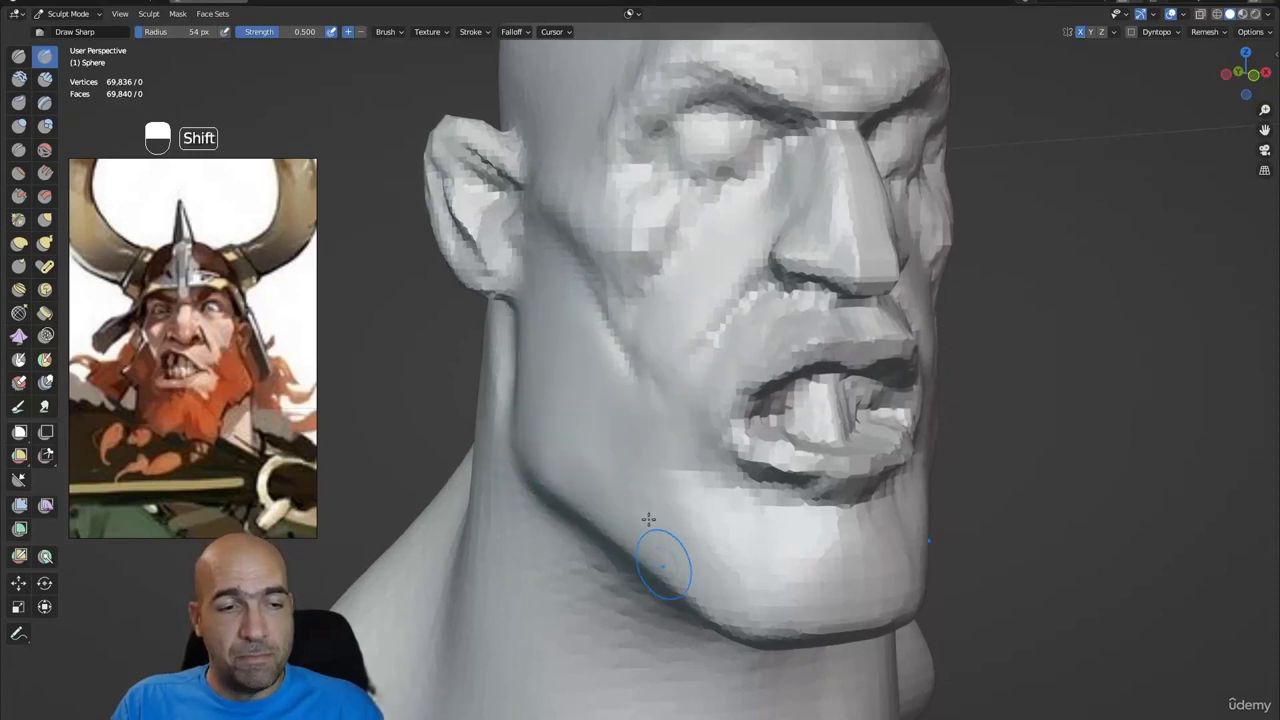
- Carve the hollow beneath the lower lip with Draw Sharp and inflate the lower lip towards the mouth corner
shift+middle_drag(873, 500, 834, 389)
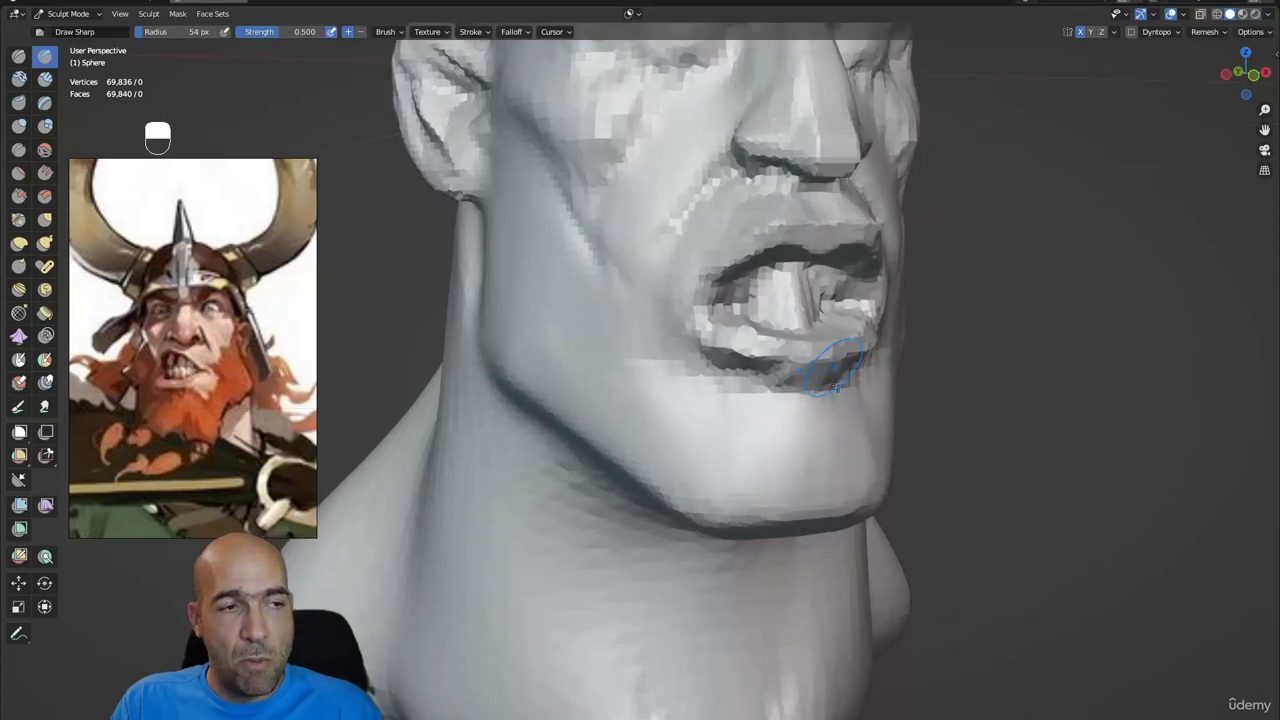
mouse_move(827, 391)
ctrl+mouse_down()
mouse_move(775, 401)
mouse_move(828, 397)
ctrl+mouse_up()
middle_drag(836, 386, 808, 372)
key(6)
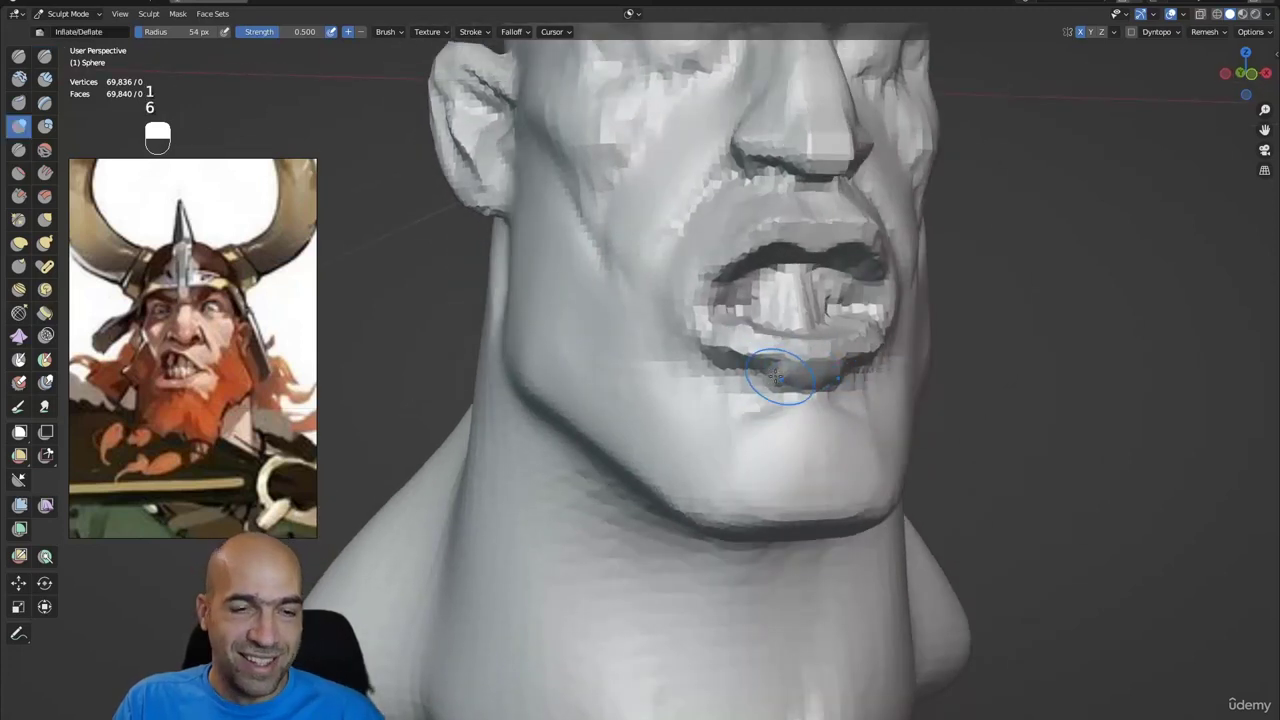
mouse_move(743, 343)
mouse_down()
mouse_move(757, 347)
mouse_move(704, 334)
mouse_move(708, 311)
mouse_up()
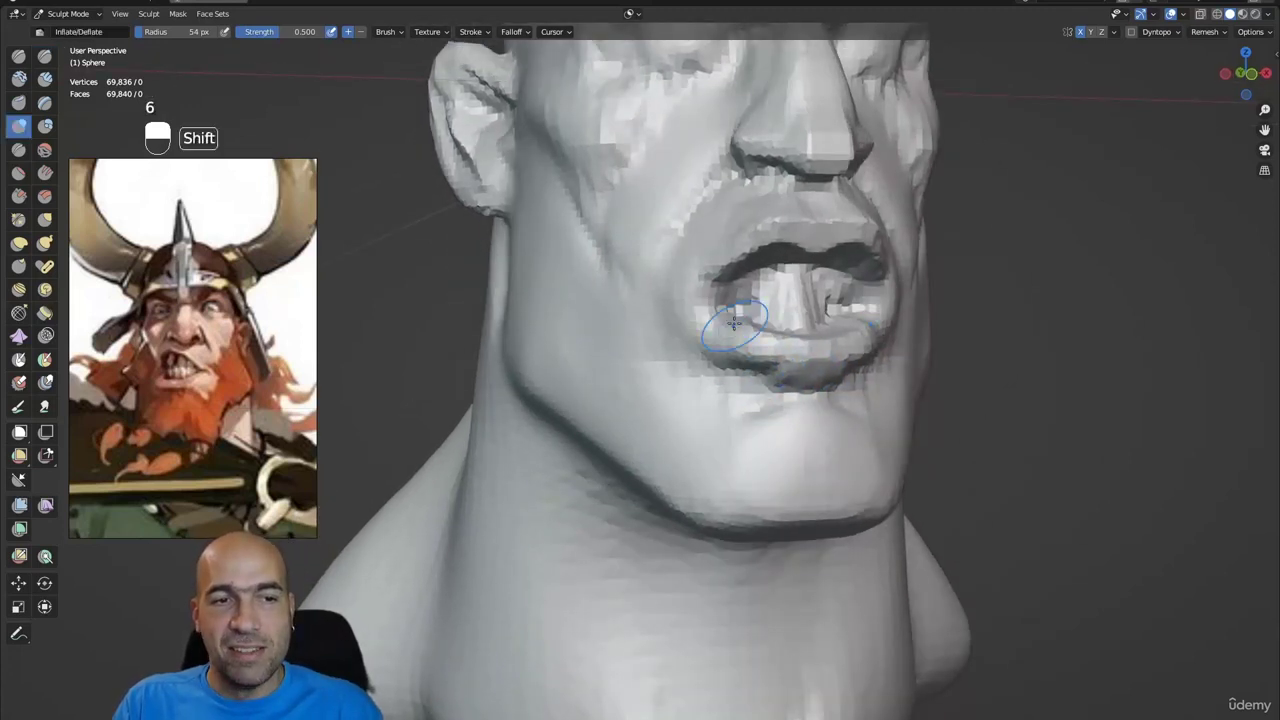
- Smooth the mouth opening under the upper lip and the cheek surface beside the nose
shift+middle_drag(790, 298, 768, 329)
key(1)
mouse_move(770, 330)
shift+mouse_down()
mouse_move(771, 314)
mouse_move(776, 326)
mouse_move(804, 317)
mouse_move(776, 304)
shift+mouse_up()
key(1)
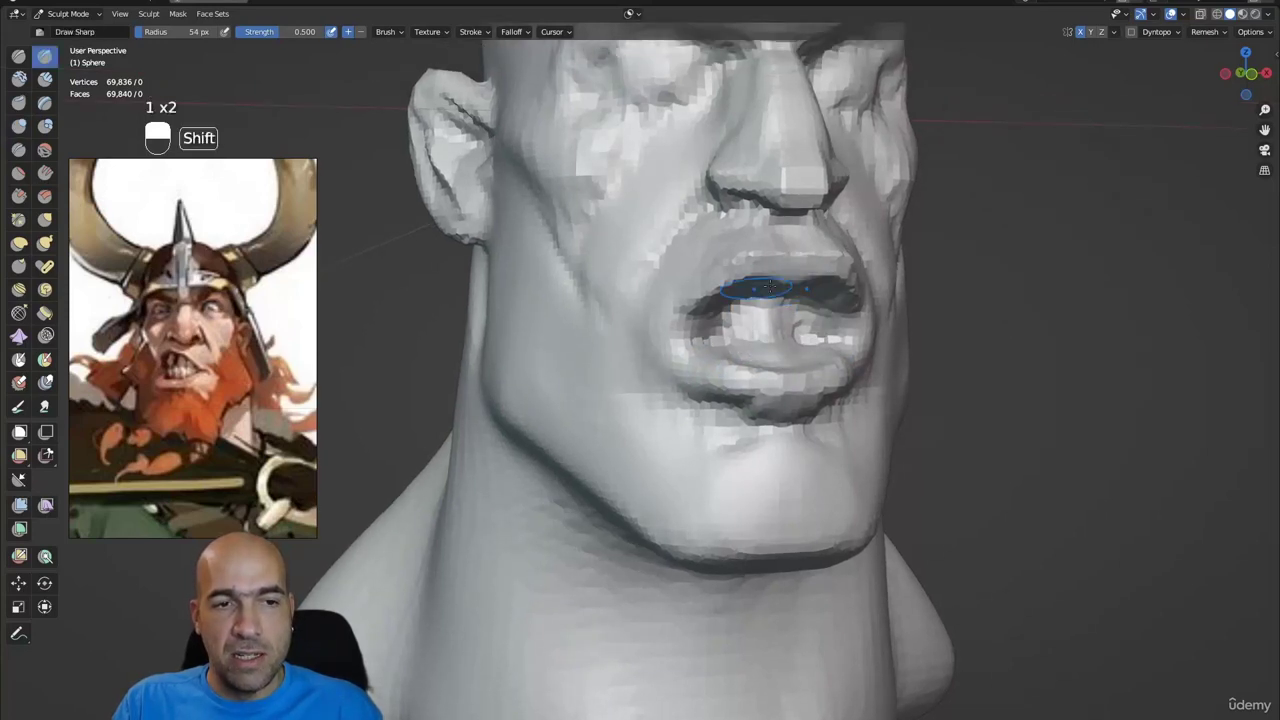
middle_drag(769, 288, 848, 327)
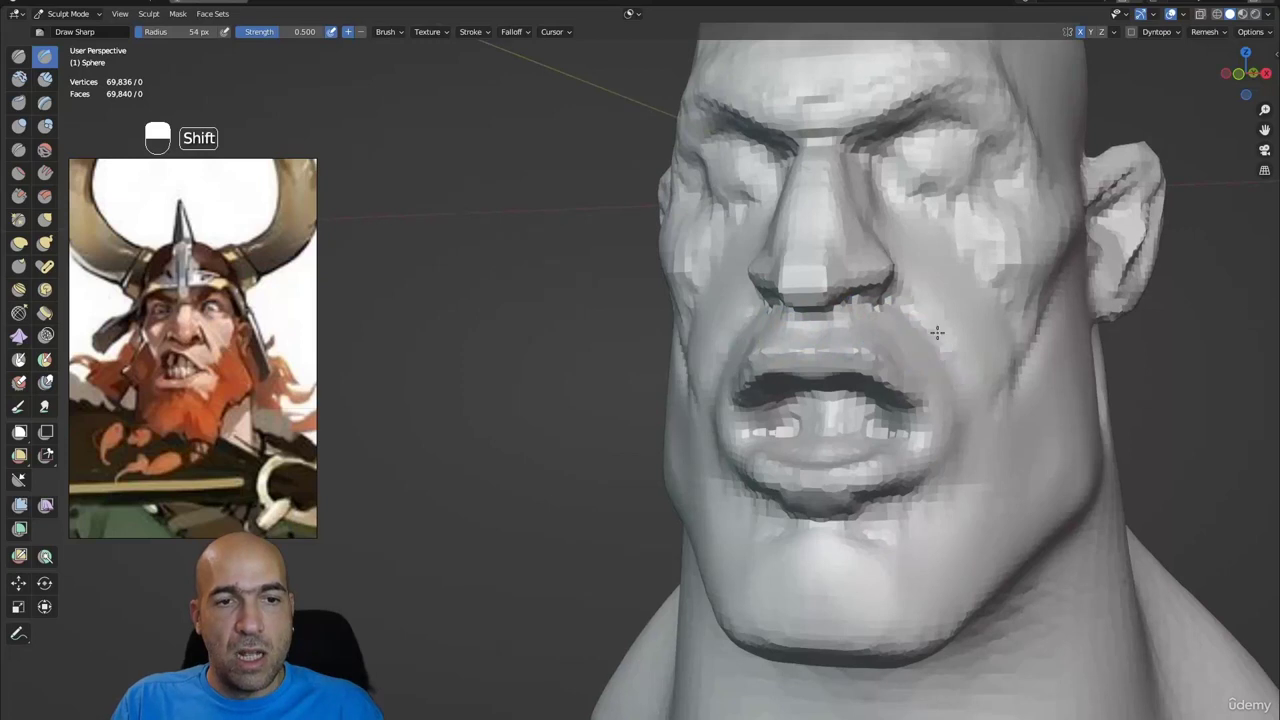
mouse_move(937, 332)
shift+mouse_down()
mouse_move(960, 363)
mouse_move(877, 440)
mouse_move(936, 362)
shift+mouse_up()
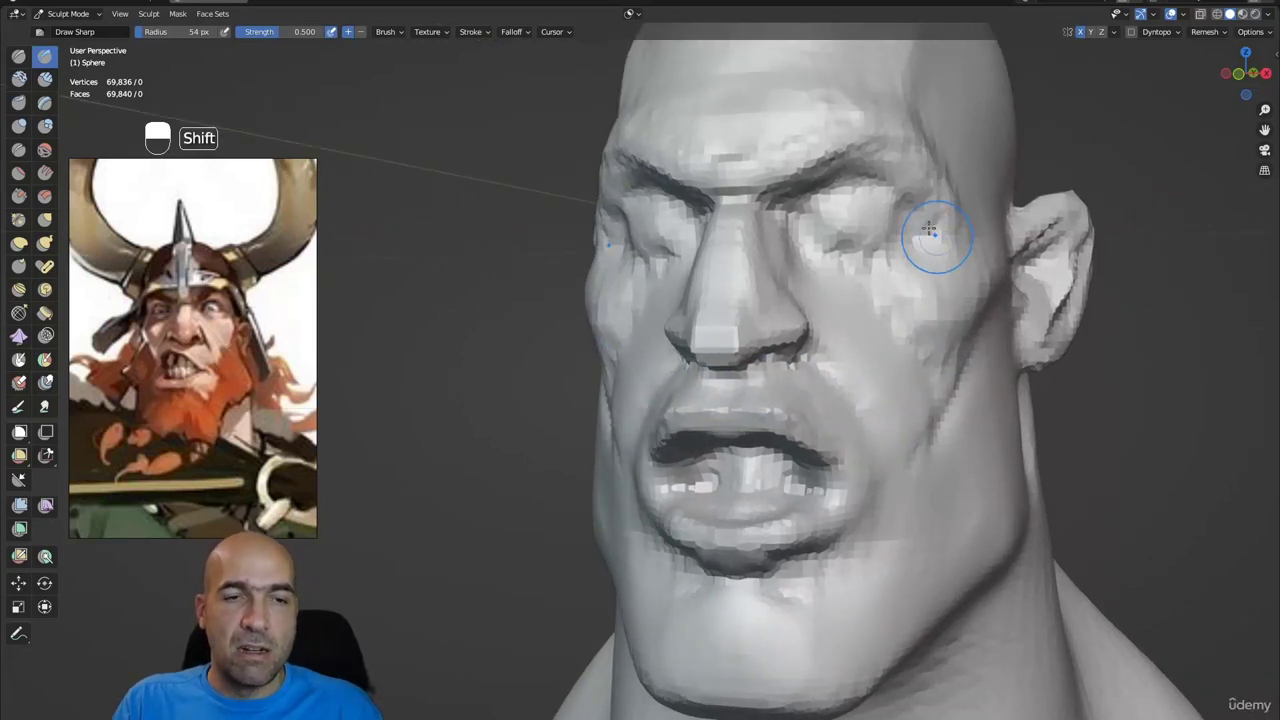
- Carve a pair of vertical frown lines between the brows with the Draw Sharp brush
alt+shift+drag(880, 137, 762, 258)
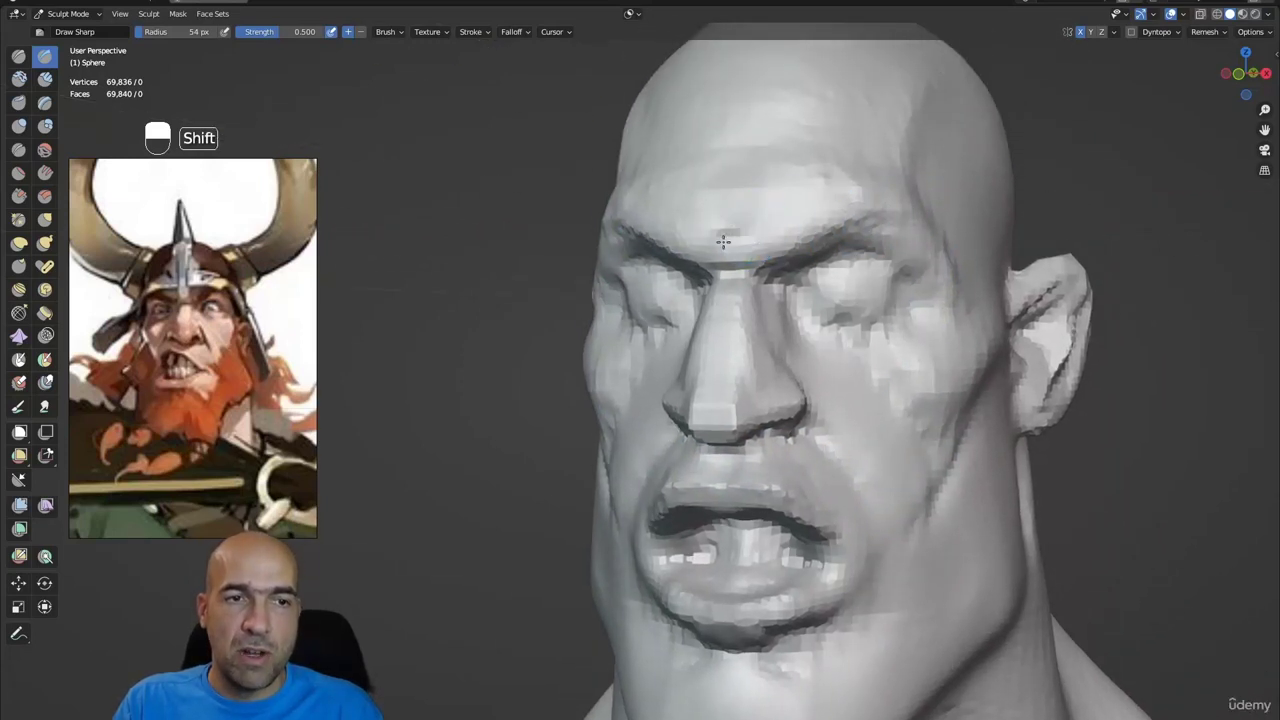
mouse_move(823, 186)
alt+shift+mouse_down()
mouse_move(751, 291)
mouse_move(680, 310)
mouse_move(700, 269)
alt+shift+mouse_up()
key(2)
key(1)
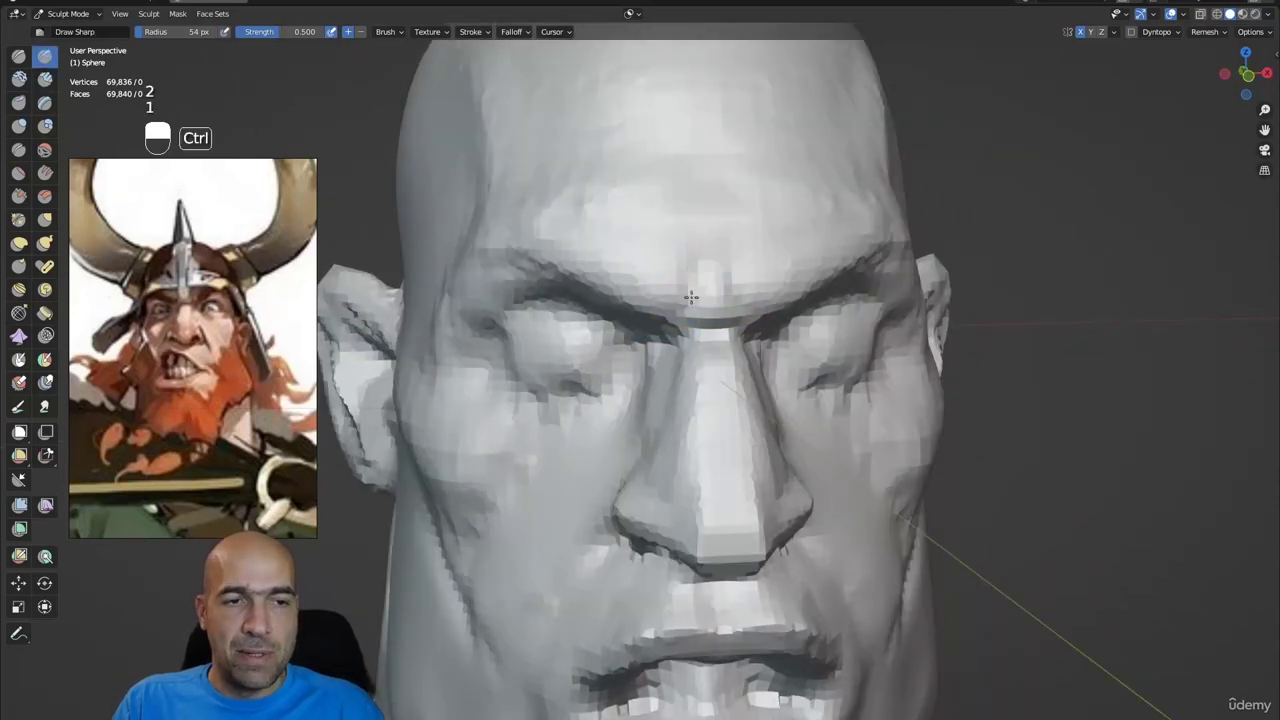
ctrl+alt+drag(688, 260, 672, 318)
mouse_move(672, 318)
alt+mouse_down()
mouse_move(666, 328)
mouse_move(683, 335)
mouse_move(703, 197)
alt+mouse_up()
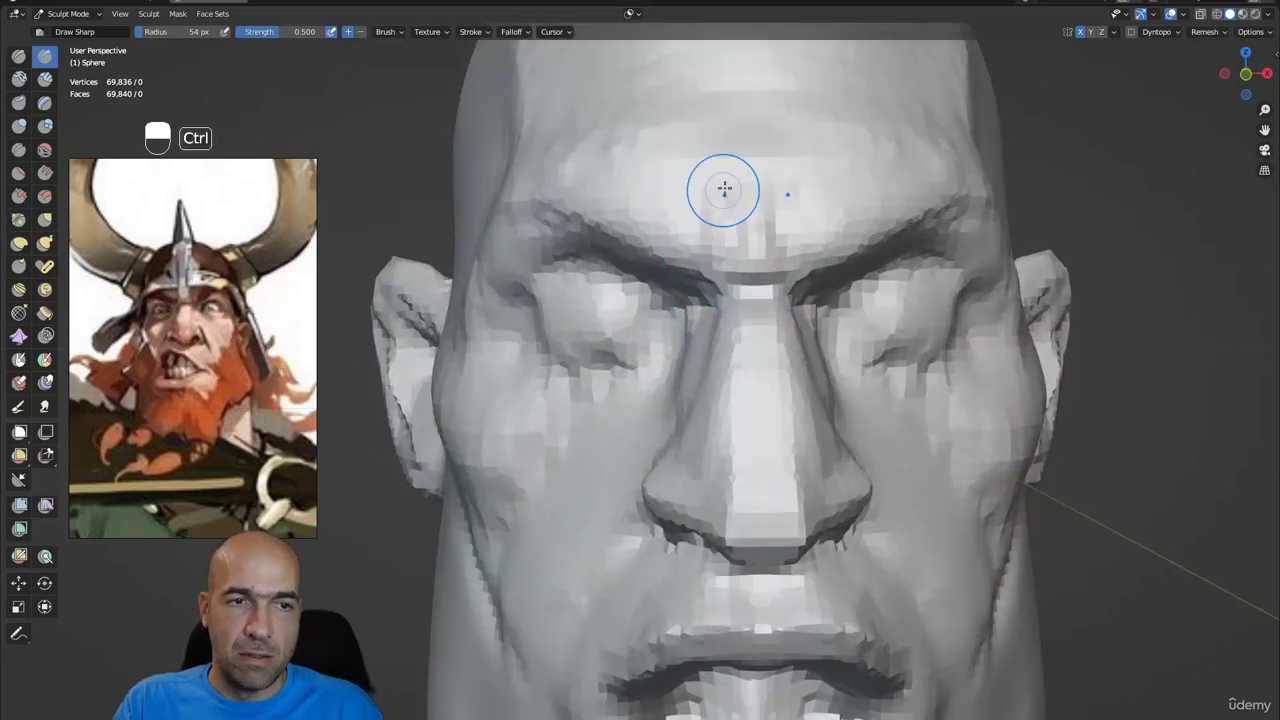
alt+drag(703, 284, 714, 294)
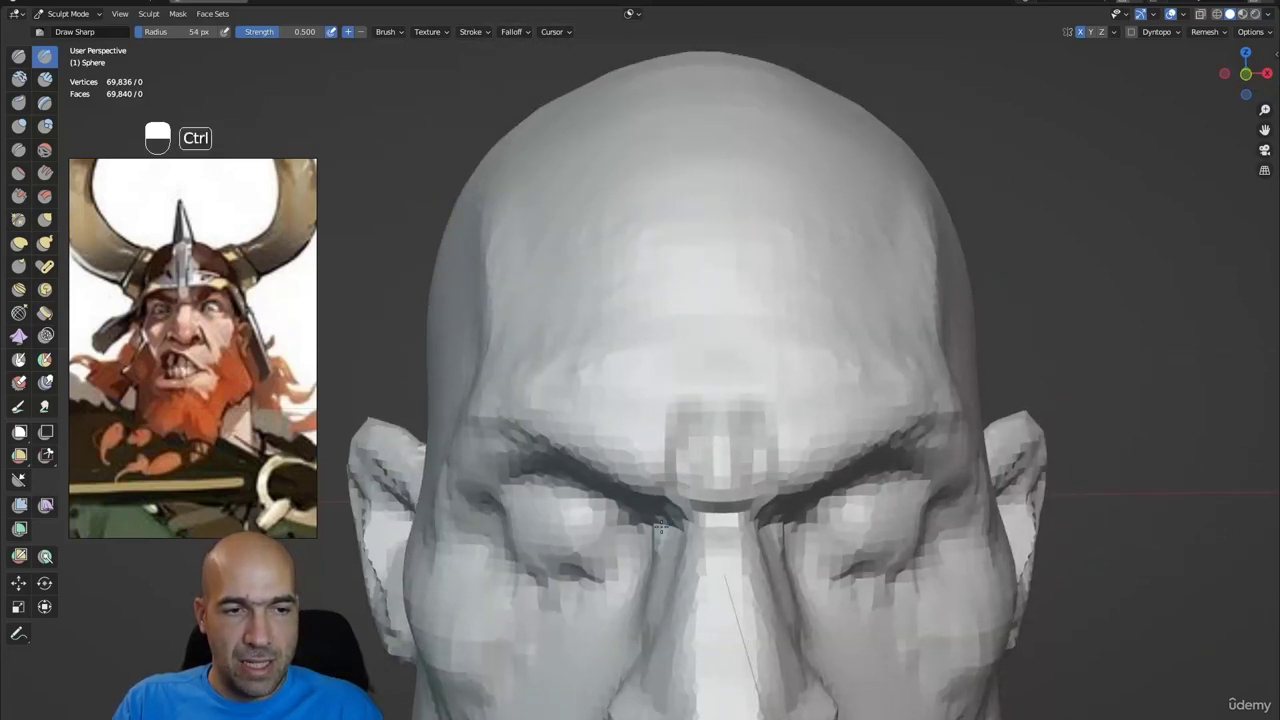
mouse_move(684, 418)
mouse_down()
mouse_move(664, 492)
mouse_move(707, 465)
mouse_move(694, 466)
mouse_up()
mouse_move(642, 338)
mouse_down()
mouse_move(671, 460)
mouse_move(667, 450)
mouse_up()
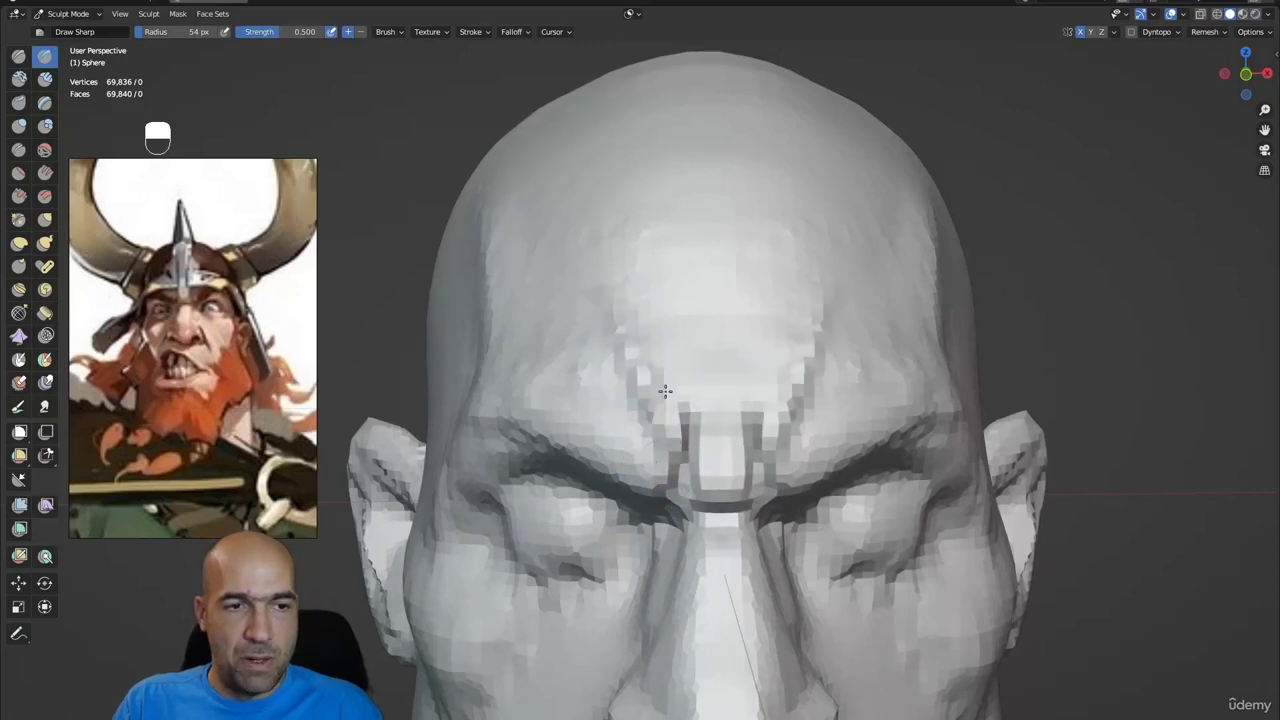
mouse_move(663, 391)
mouse_down()
mouse_move(669, 409)
mouse_move(715, 394)
mouse_move(629, 346)
mouse_move(591, 296)
mouse_up()
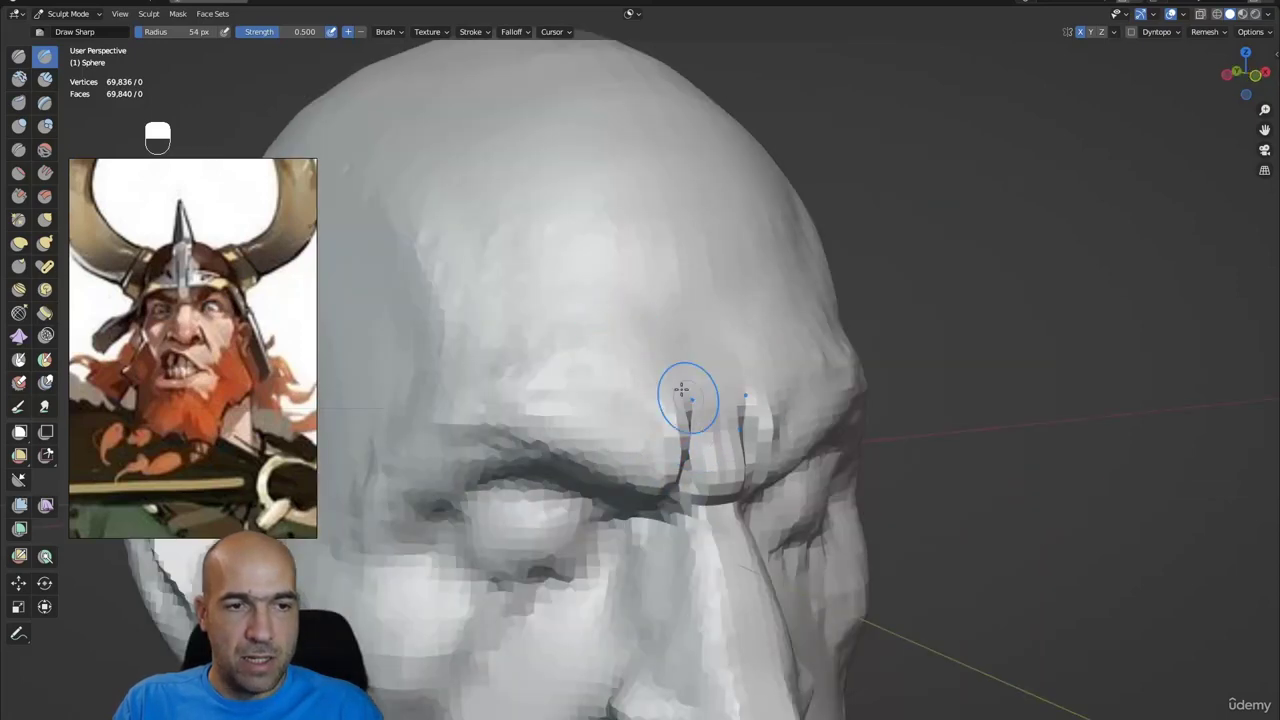
- Carve curved creases from the frown lines up and over the brows with Draw Sharp
mouse_move(712, 396)
alt+mouse_down()
mouse_move(672, 394)
mouse_move(677, 374)
mouse_move(592, 309)
alt+mouse_up()
key(1)
ctrl+drag(668, 373, 552, 256)
ctrl+drag(630, 346, 547, 282)
ctrl+drag(645, 360, 532, 213)
mouse_move(632, 305)
ctrl+alt+mouse_down()
mouse_move(645, 331)
mouse_move(620, 311)
ctrl+alt+mouse_up()
mouse_move(715, 396)
alt+shift+mouse_down()
mouse_move(737, 300)
mouse_move(694, 309)
mouse_move(746, 346)
mouse_move(731, 346)
alt+shift+mouse_up()
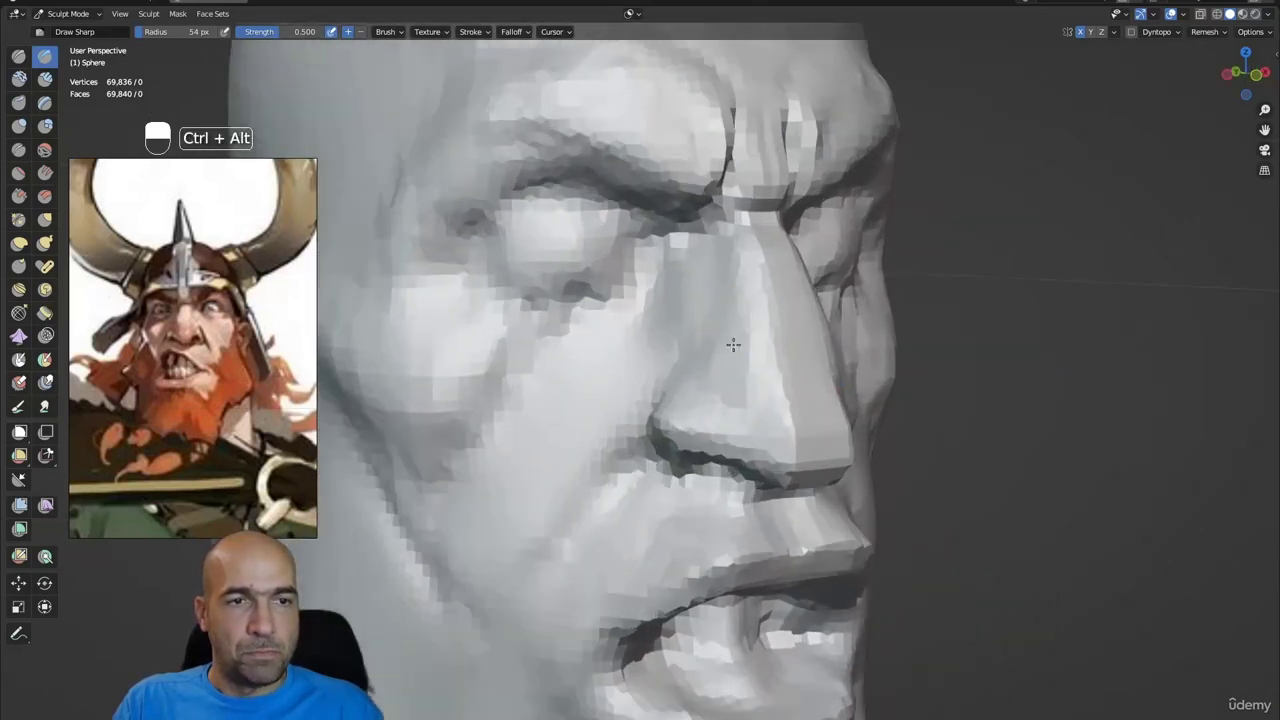
- Build up and smooth the strip between the frown lines with Clay Strips after the reference face, and sharpen the creases at the nose root
scroll(197, 296, up, 4)
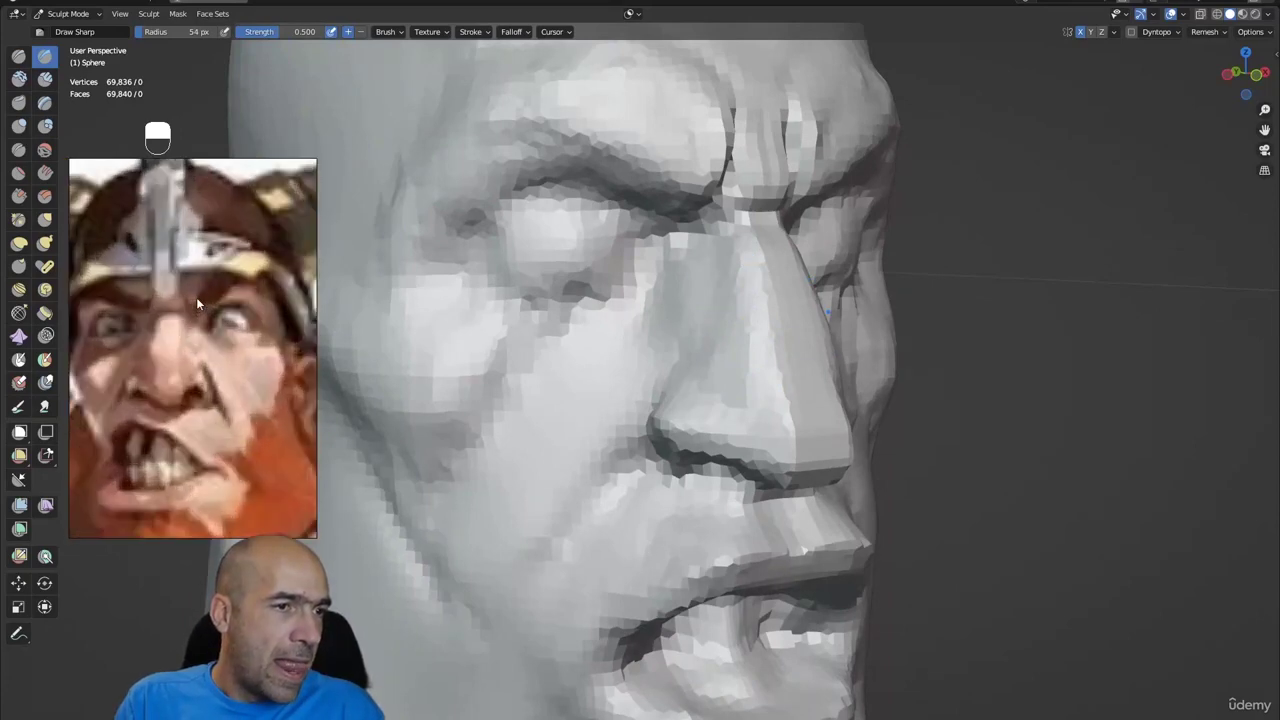
key(2)
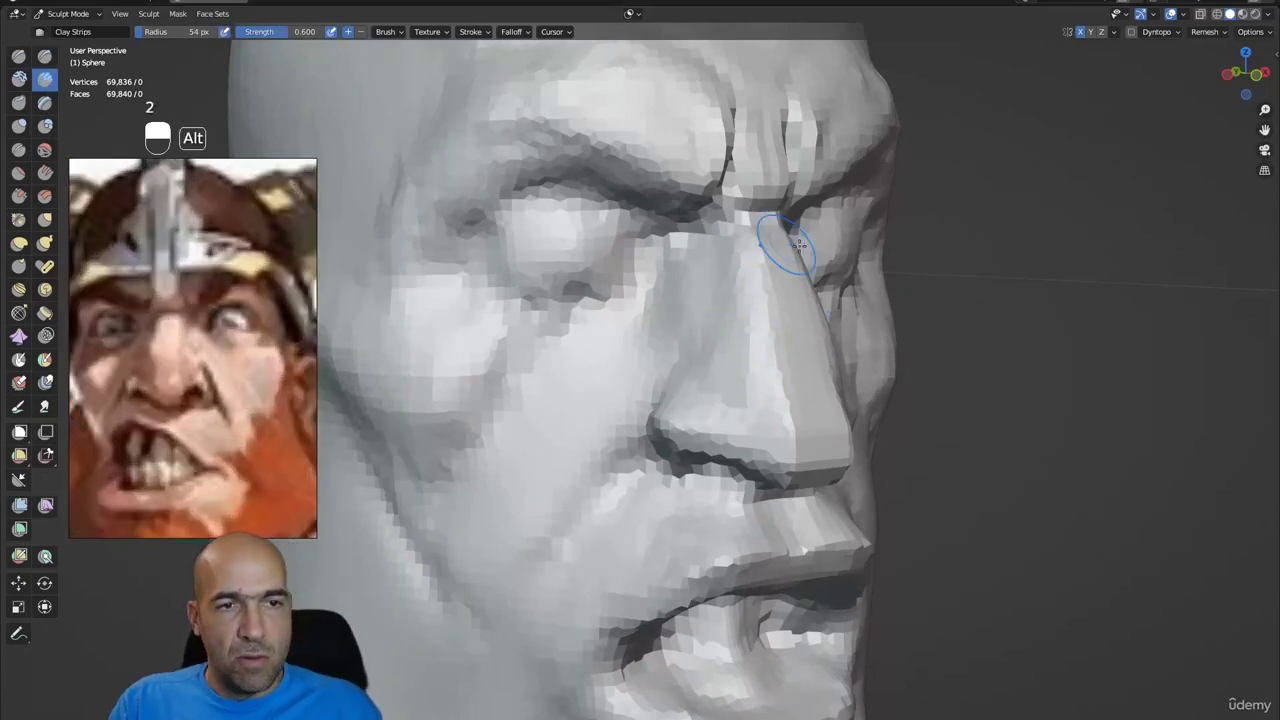
alt+drag(787, 245, 758, 241)
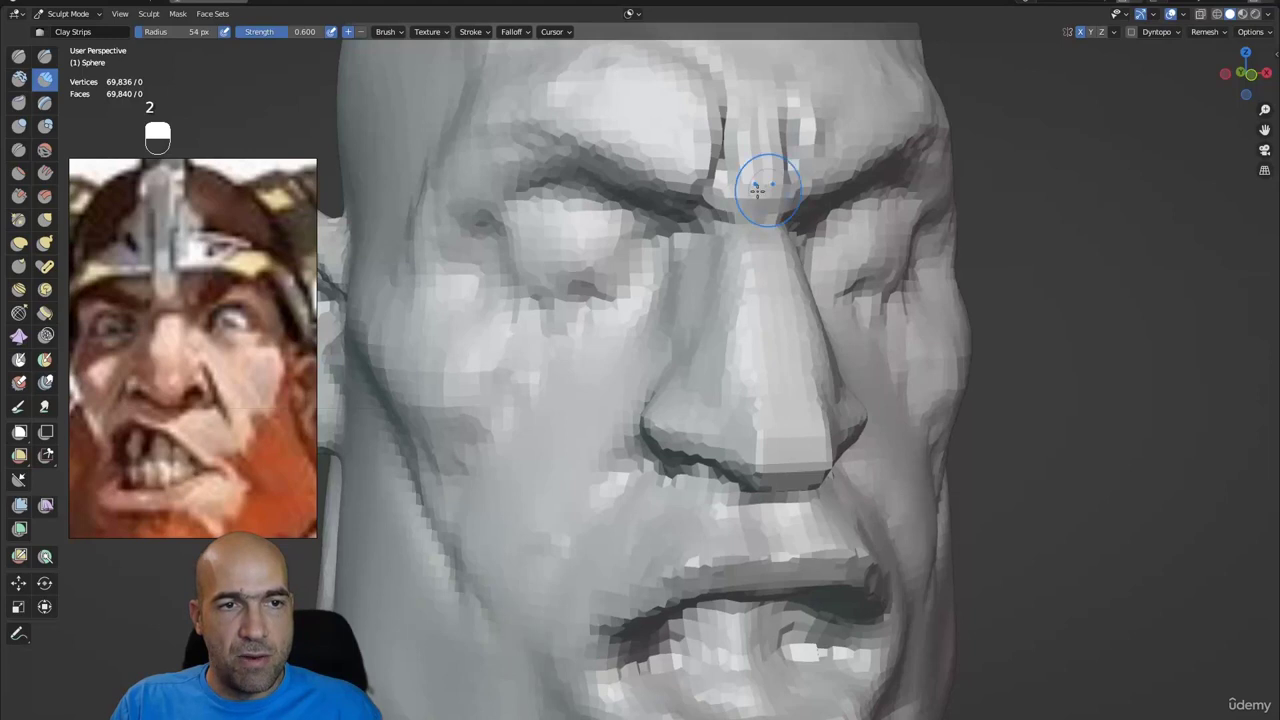
mouse_move(752, 154)
shift+mouse_down()
mouse_move(771, 157)
mouse_move(773, 145)
shift+mouse_up()
alt+drag(790, 160, 752, 164)
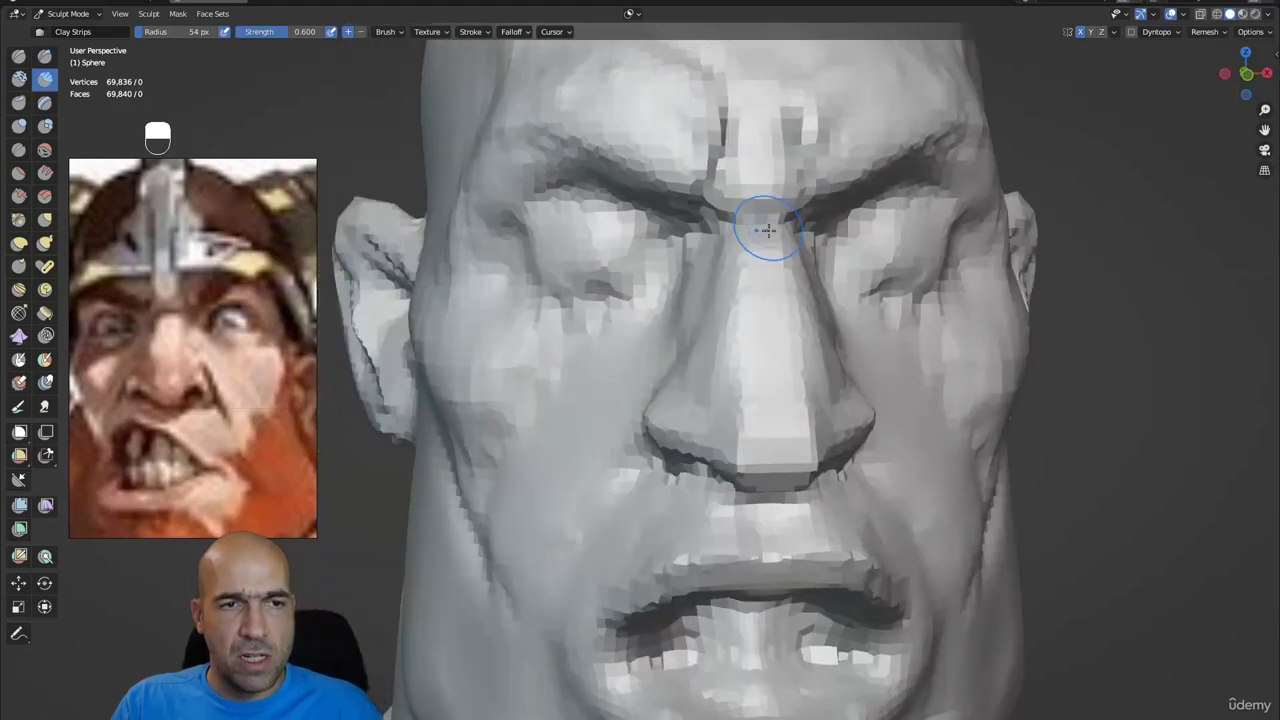
key(1)
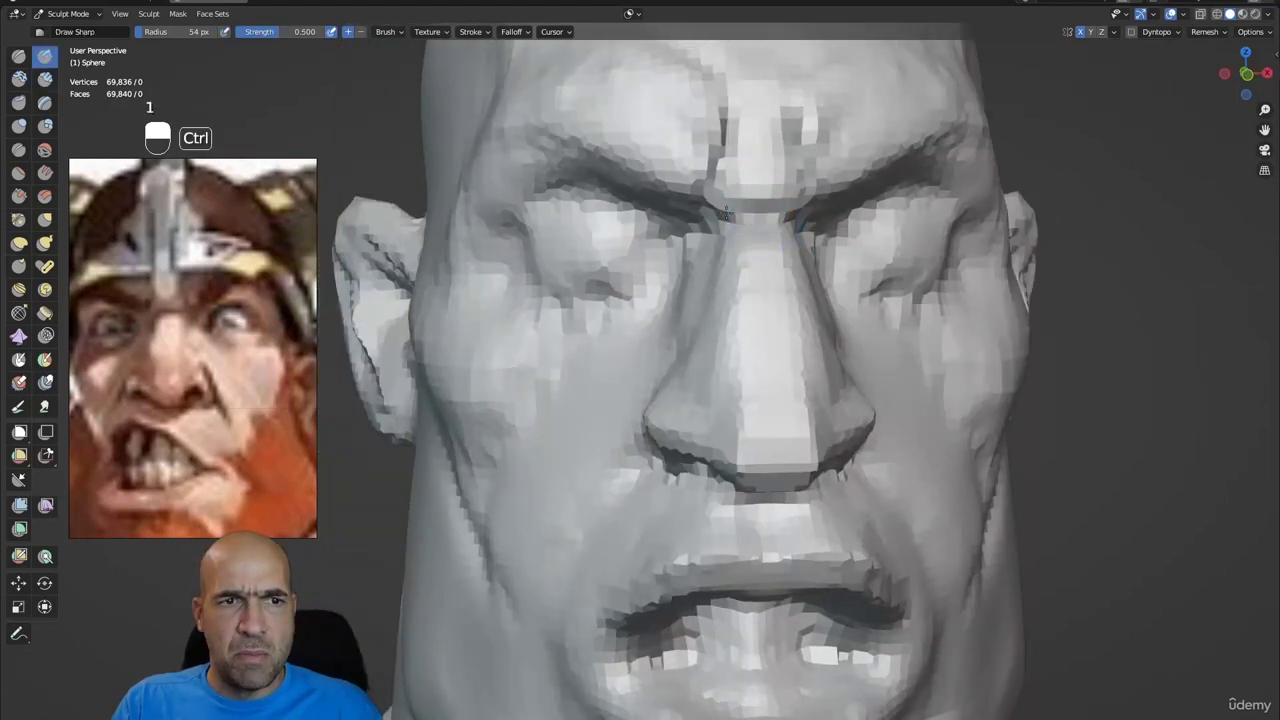
ctrl+alt+drag(732, 230, 724, 247)
- Flatten the side planes of the nose with the Scrape/Peaks brush
alt+drag(750, 320, 685, 344)
key(3)
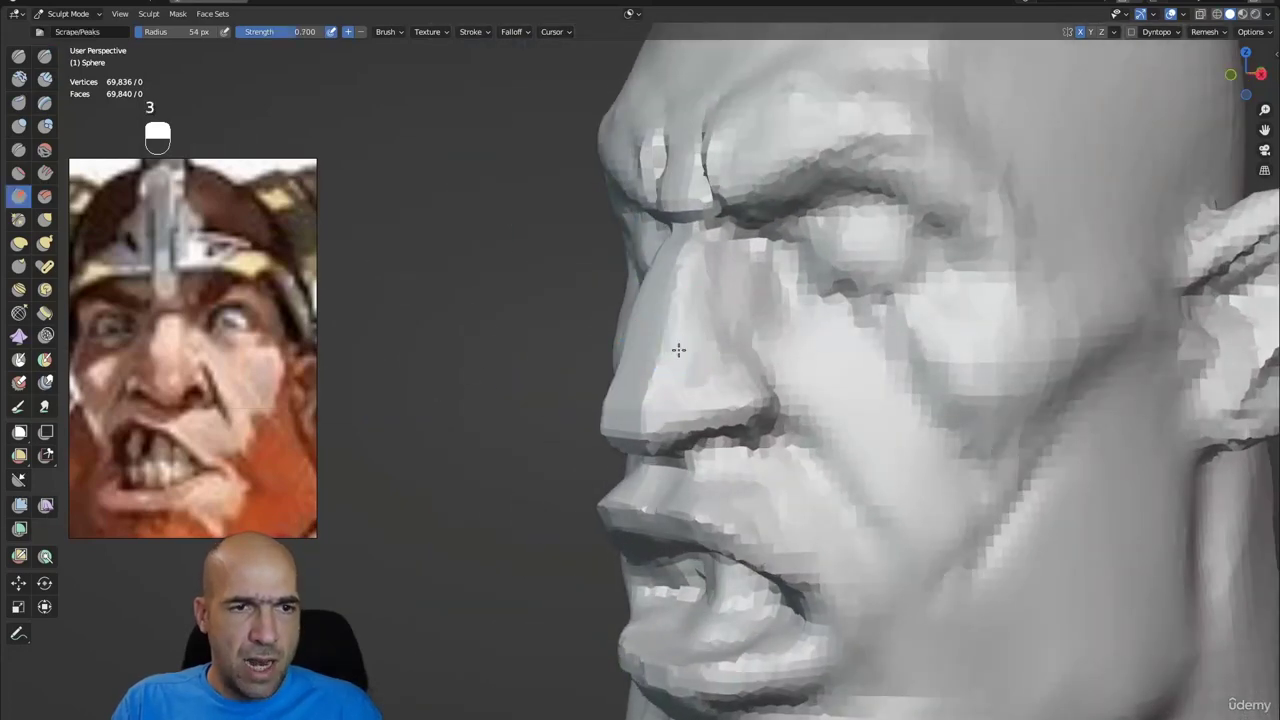
alt+drag(706, 368, 777, 349)
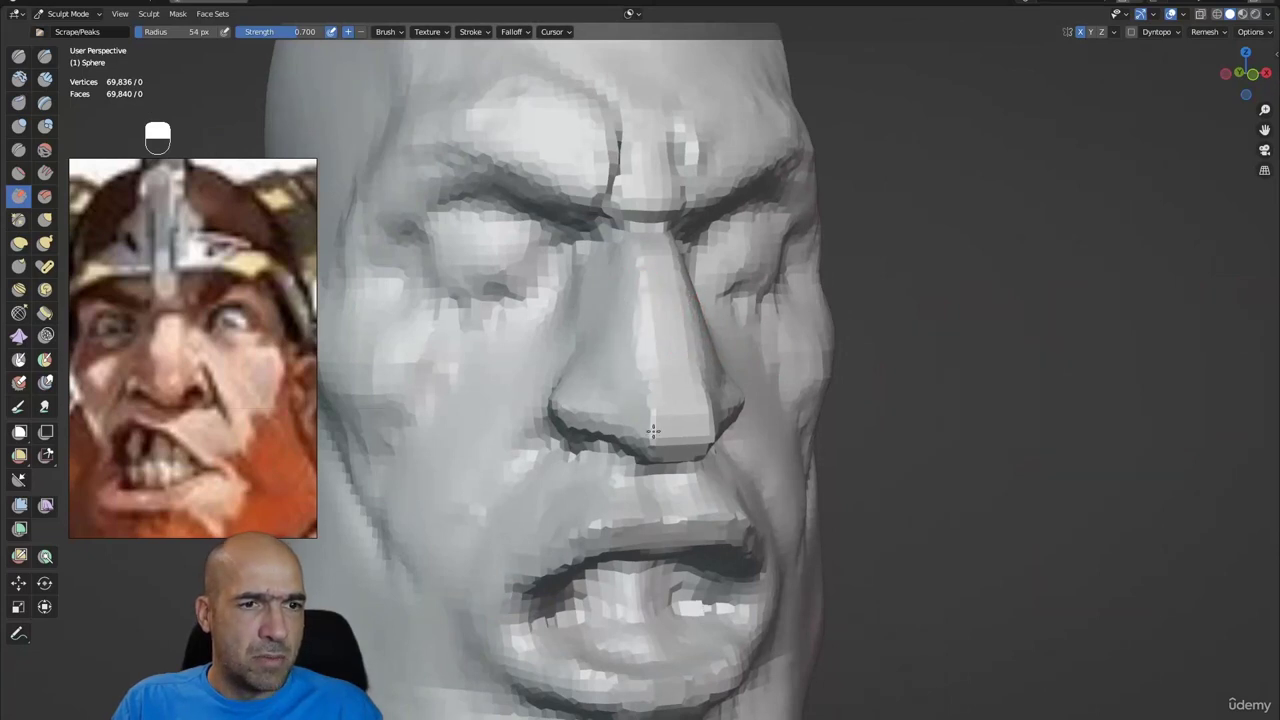
- Carve the nostril opening and the crease where the nose wing meets the cheek with Draw Sharp
mouse_move(653, 455)
alt+mouse_down()
mouse_move(641, 428)
mouse_move(624, 470)
alt+mouse_up()
mouse_move(624, 470)
ctrl+alt+mouse_down()
mouse_move(634, 440)
mouse_move(600, 420)
ctrl+alt+mouse_up()
key(1)
mouse_move(571, 522)
ctrl+mouse_down()
mouse_move(562, 506)
mouse_move(601, 507)
mouse_move(562, 513)
ctrl+mouse_up()
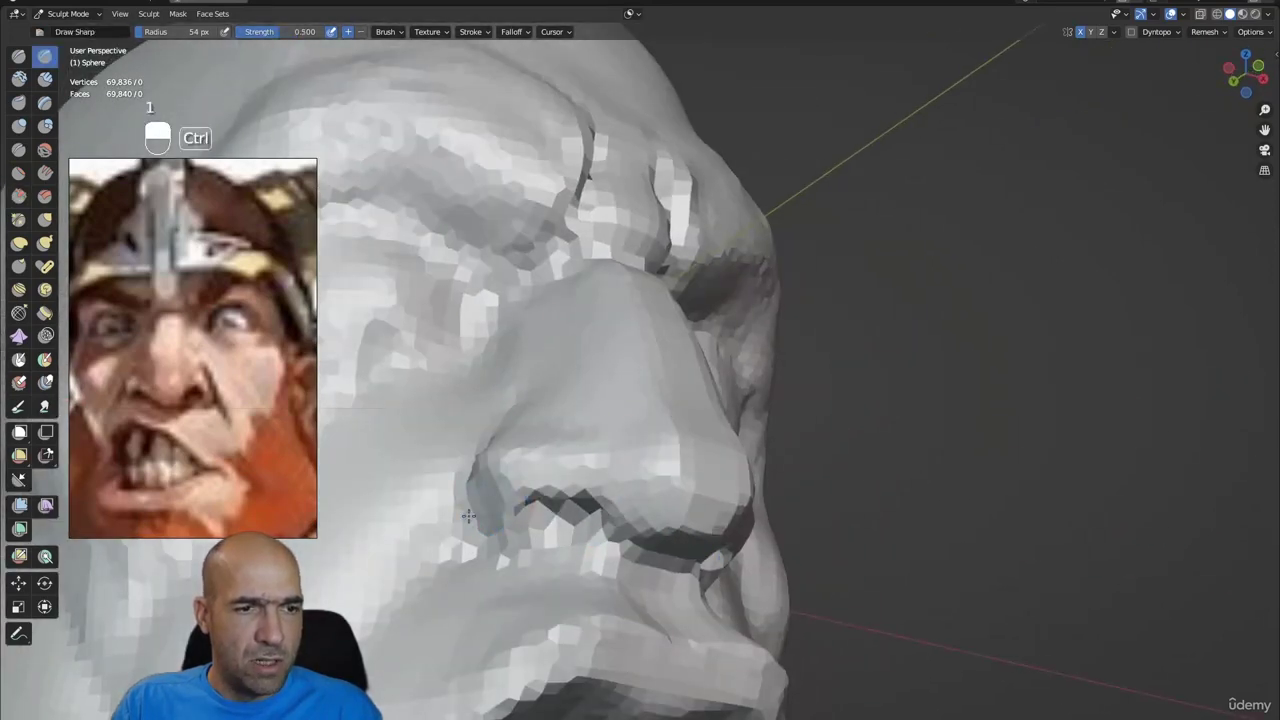
mouse_move(468, 515)
ctrl+mouse_down()
mouse_move(531, 540)
mouse_move(557, 534)
mouse_move(608, 470)
ctrl+mouse_up()
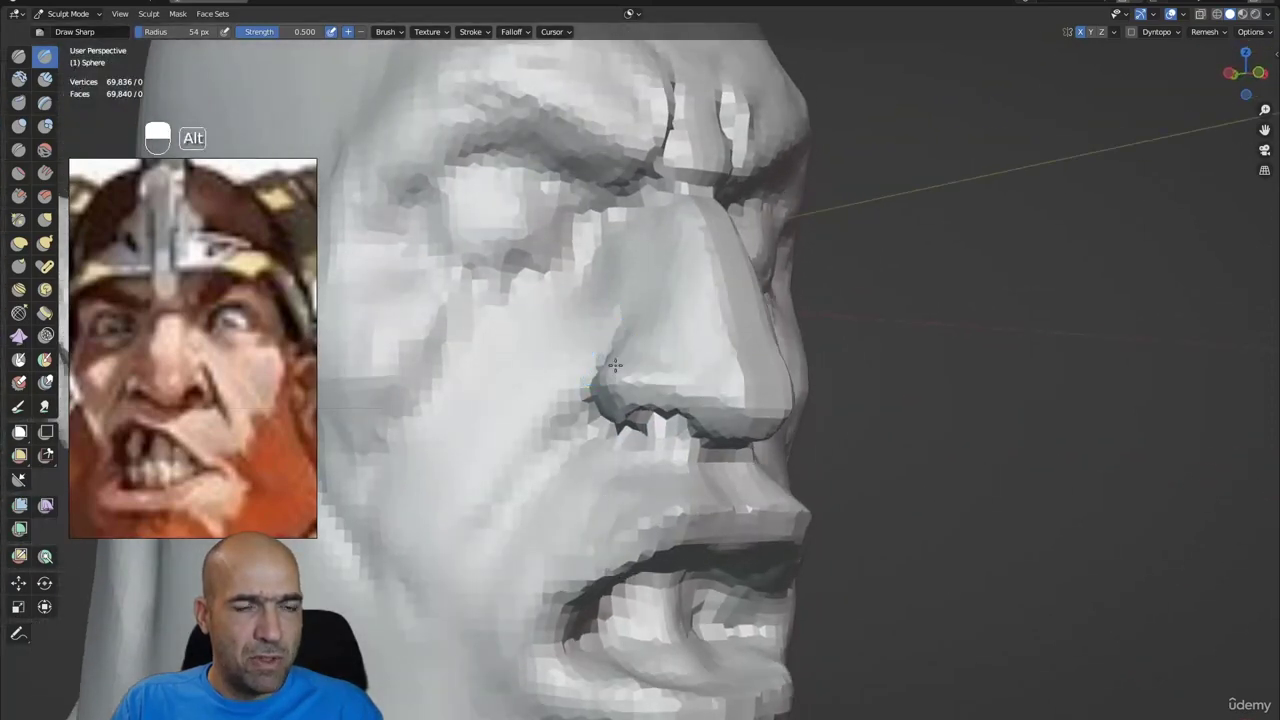
- Extend the crease around the top of the nose wing and smooth the wing's surface
alt+drag(591, 383, 602, 362)
ctrl+alt+drag(602, 362, 624, 310)
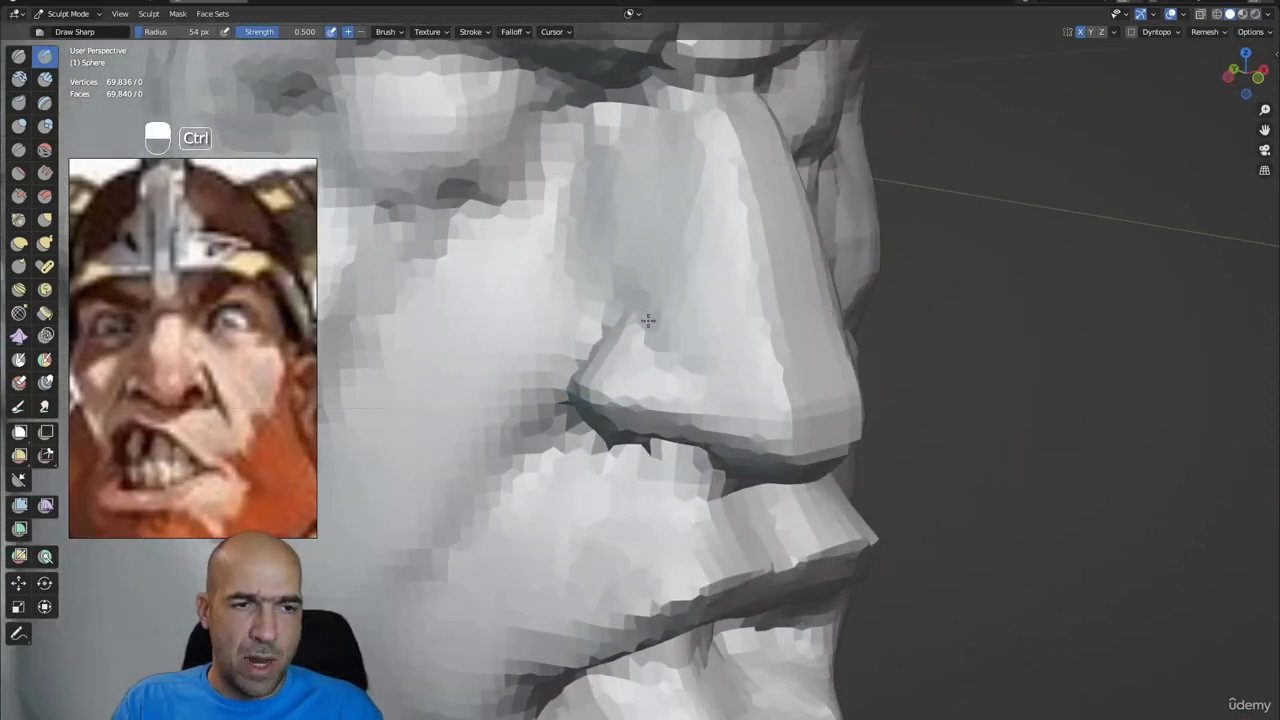
mouse_move(655, 350)
shift+mouse_down()
mouse_move(665, 396)
mouse_move(646, 351)
shift+mouse_up()
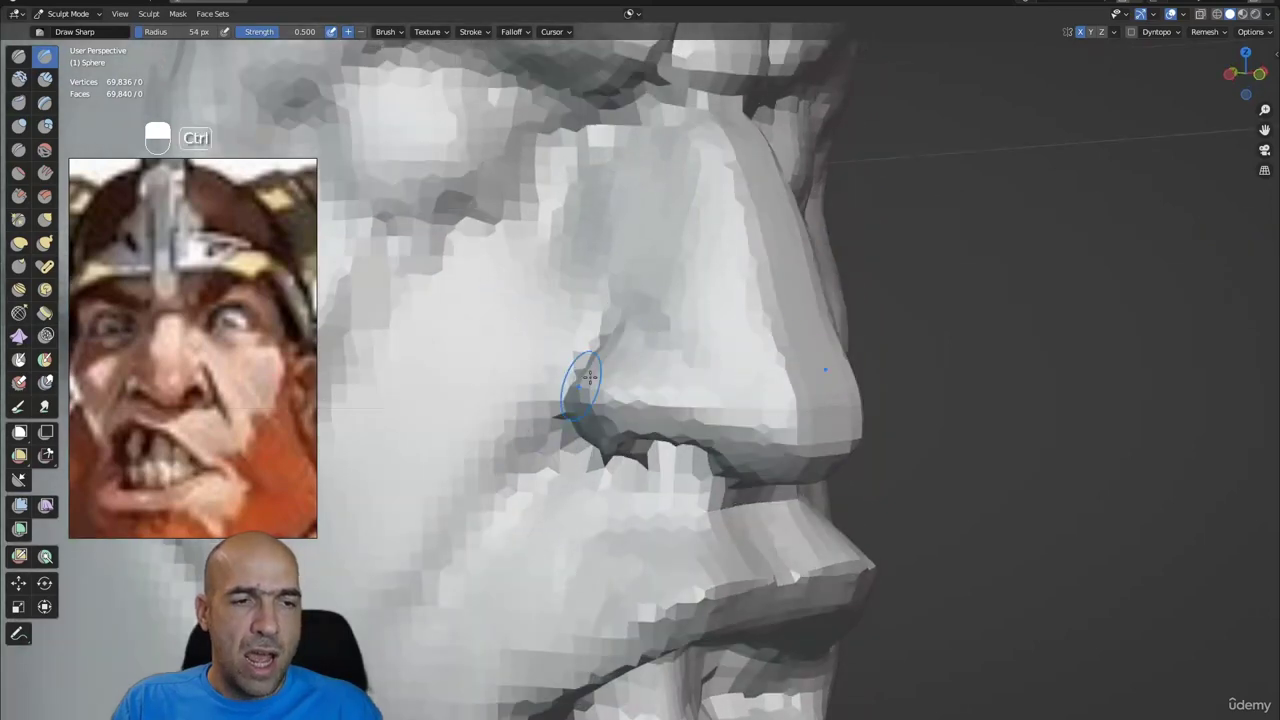
mouse_move(600, 390)
alt+mouse_down()
mouse_move(666, 391)
mouse_move(603, 387)
mouse_move(677, 344)
mouse_move(640, 369)
mouse_move(670, 368)
alt+mouse_up()
- Flatten the bridge and tip of the nose with Scrape/Peaks at 73 px radius
key(3)
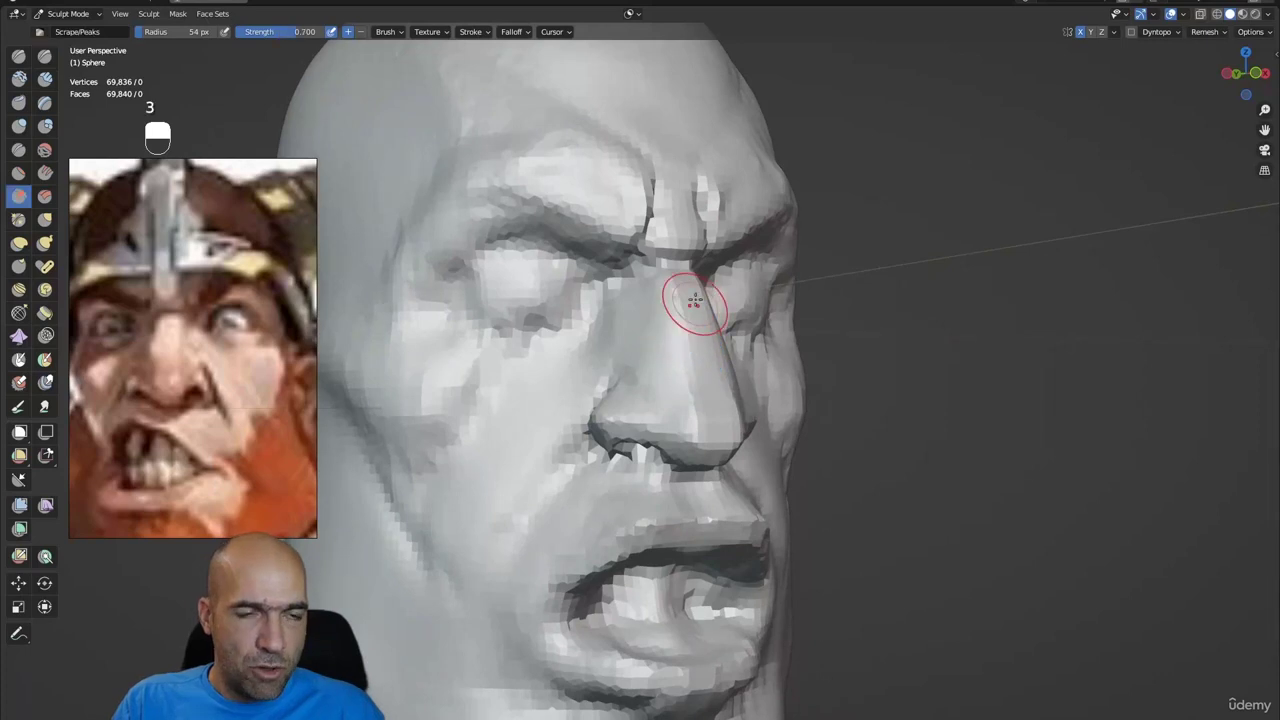
key(bracketright)
key(bracketright)
key(bracketright)
mouse_move(712, 275)
middle_down()
mouse_move(691, 291)
mouse_move(722, 421)
mouse_move(703, 426)
mouse_move(766, 443)
mouse_move(743, 480)
mouse_move(697, 443)
mouse_move(741, 410)
middle_up()
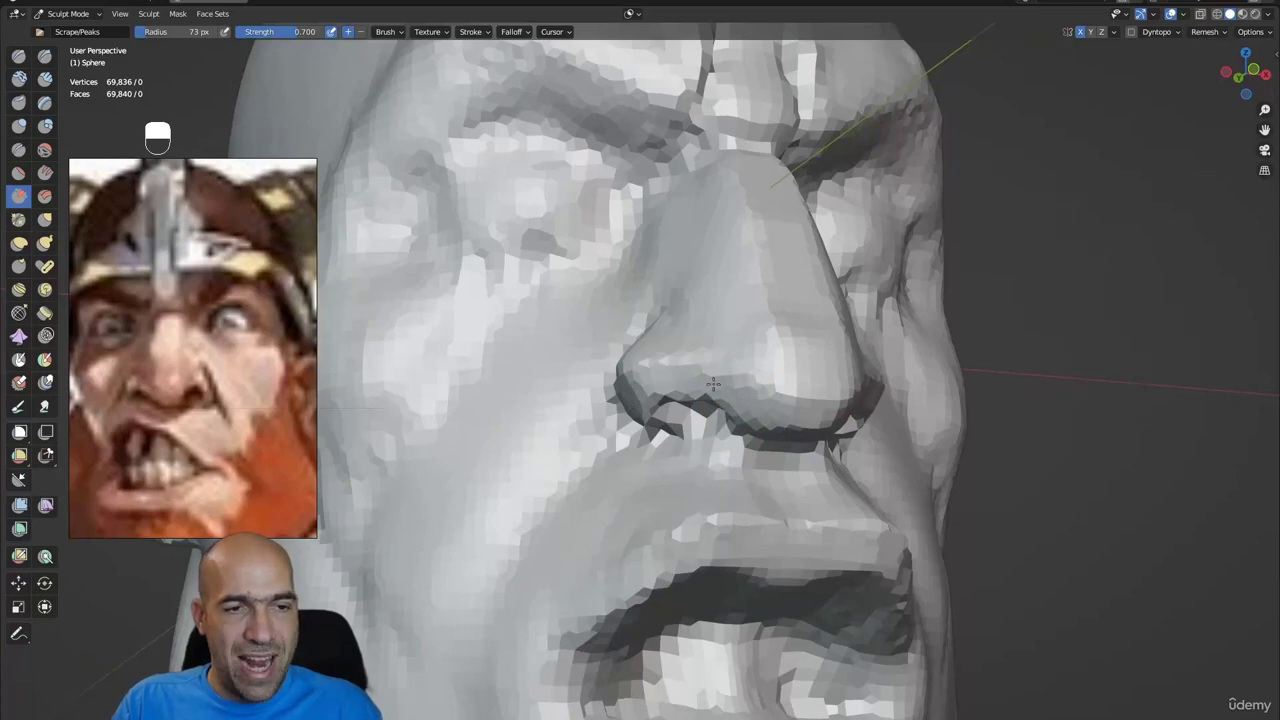
- Reshape the nostrils and nose wings from the front with the Grab brush
mouse_move(648, 390)
middle_down()
mouse_move(694, 414)
mouse_move(678, 403)
mouse_move(696, 367)
mouse_move(671, 342)
middle_up()
key(g)
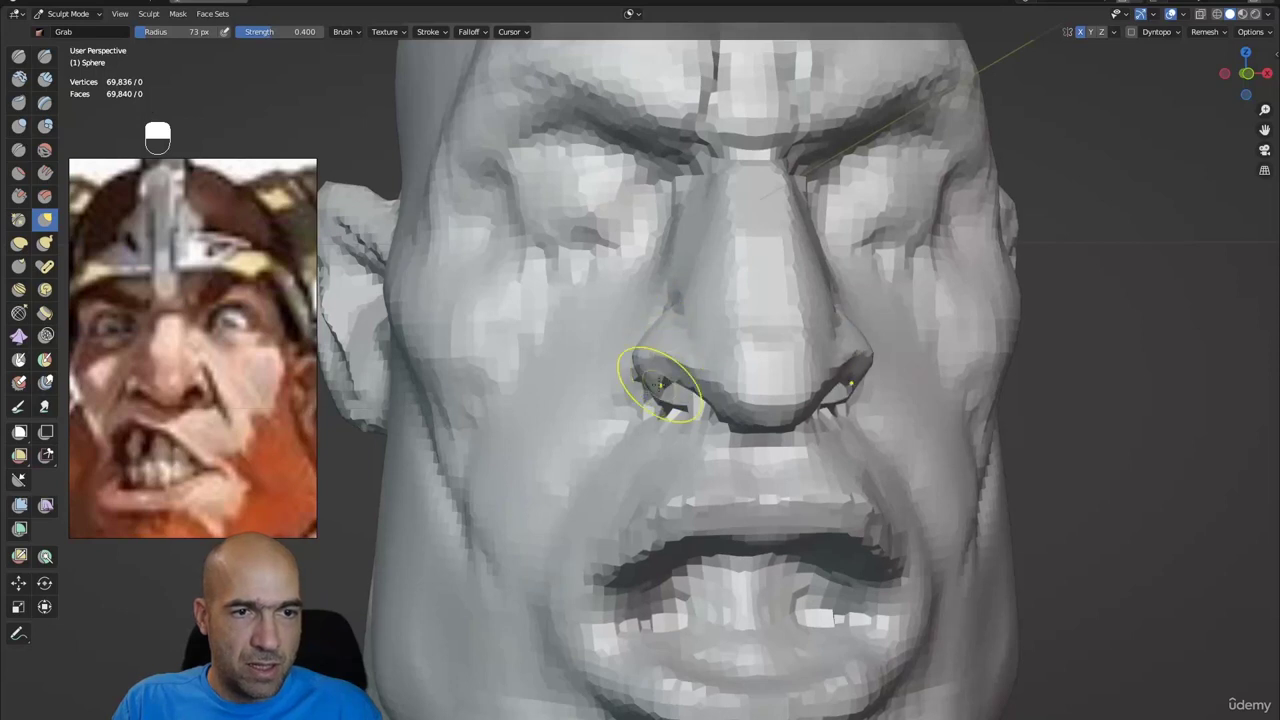
drag(668, 372, 663, 373)
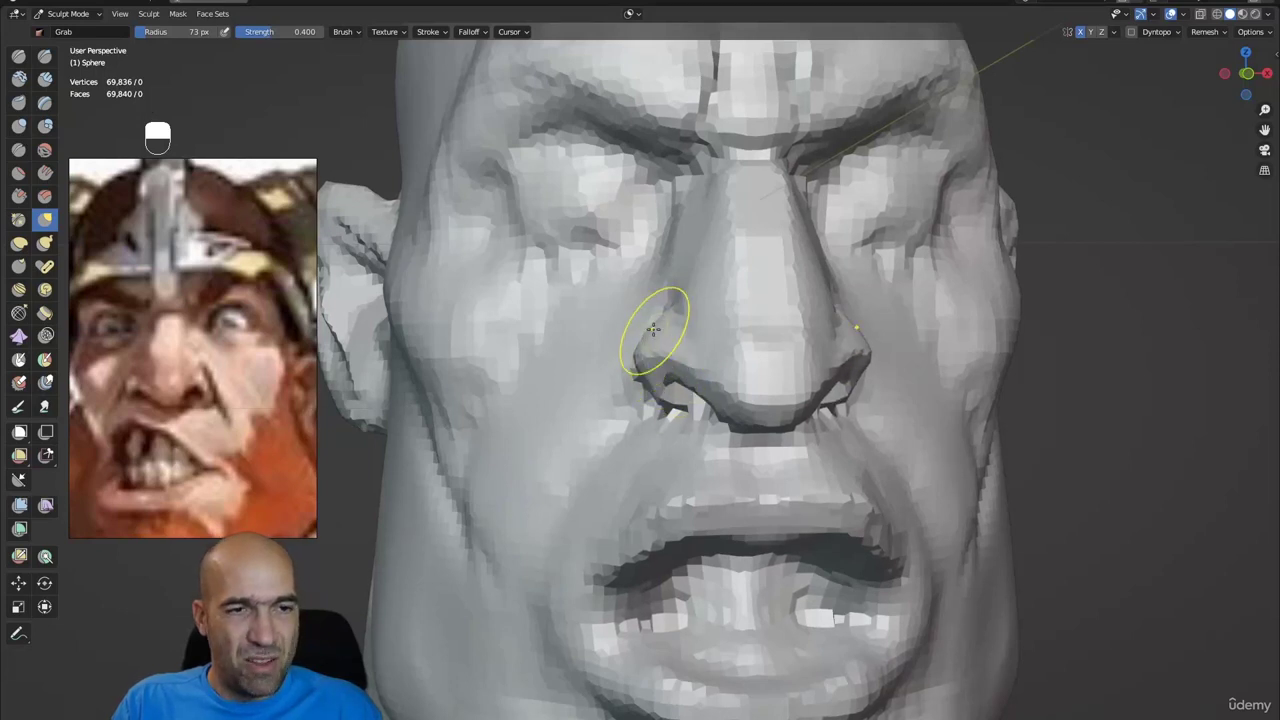
ctrl+alt+drag(687, 331, 726, 388)
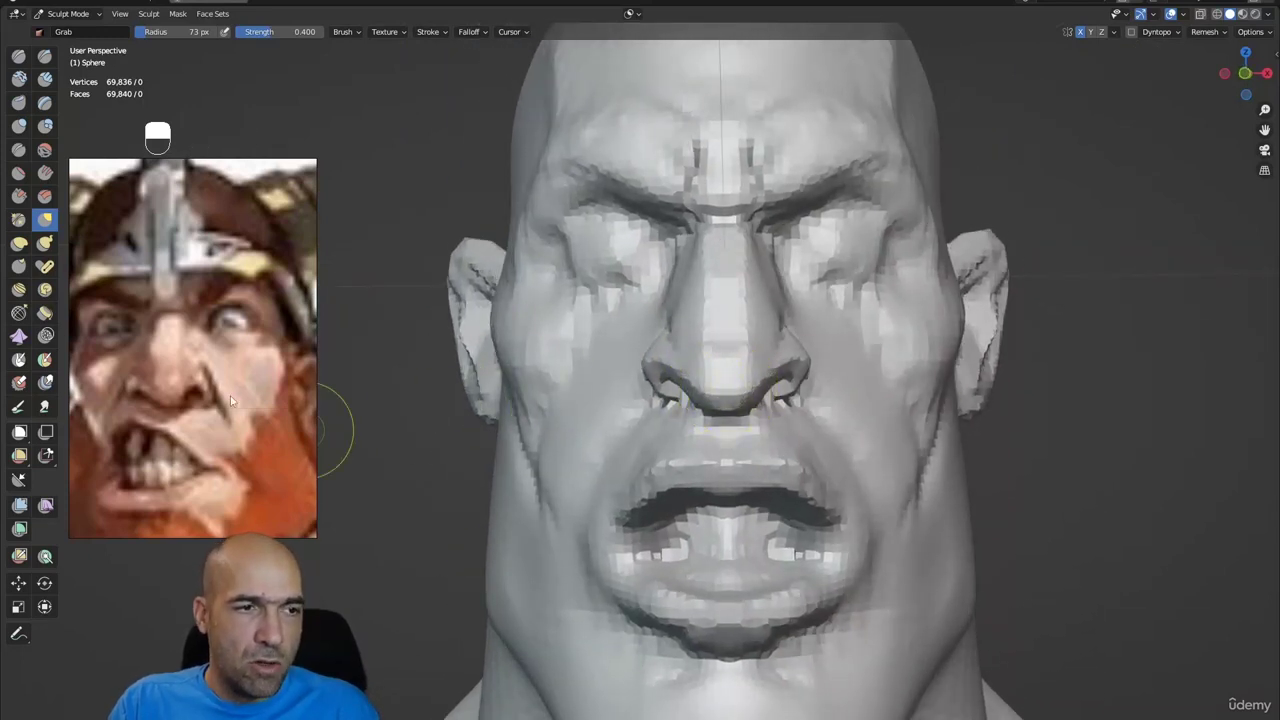
- Smooth the cheek fold running from the nose wing down past the mouth corner and even out the cheek
alt+drag(895, 380, 843, 372)
key(2)
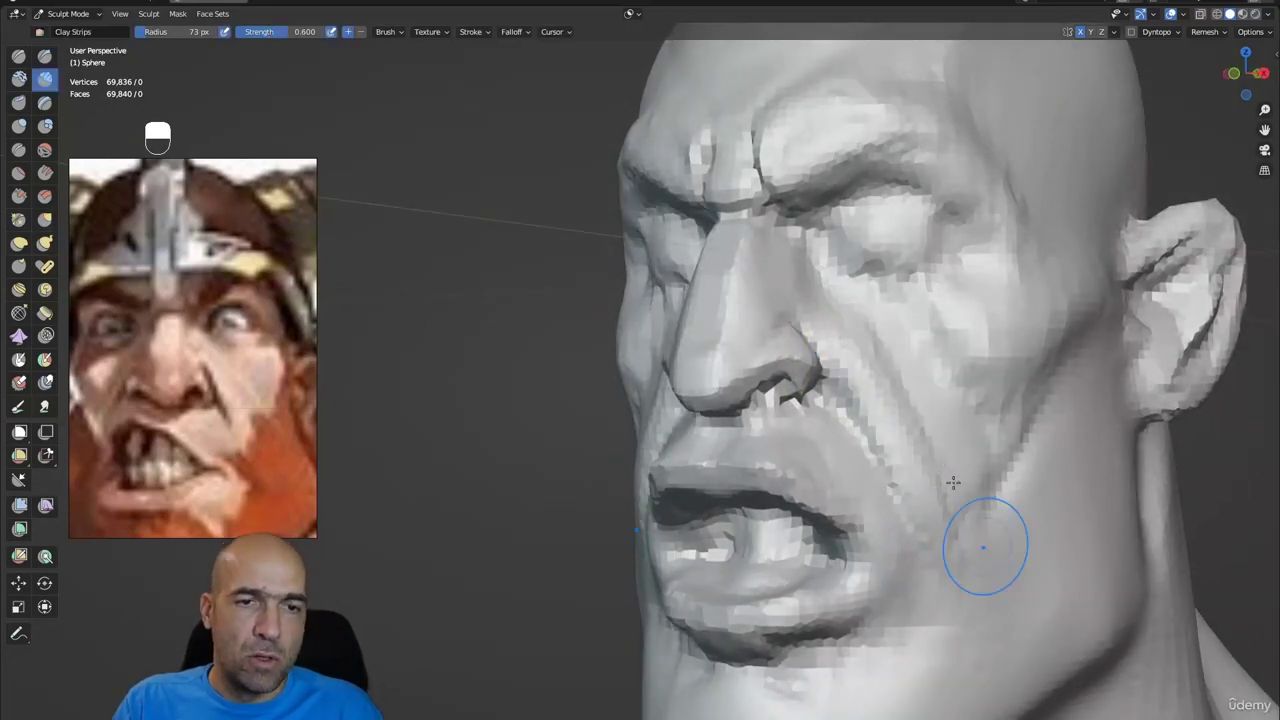
mouse_move(876, 384)
shift+mouse_down()
mouse_move(915, 436)
mouse_move(935, 512)
shift+mouse_up()
middle_drag(896, 432, 903, 423)
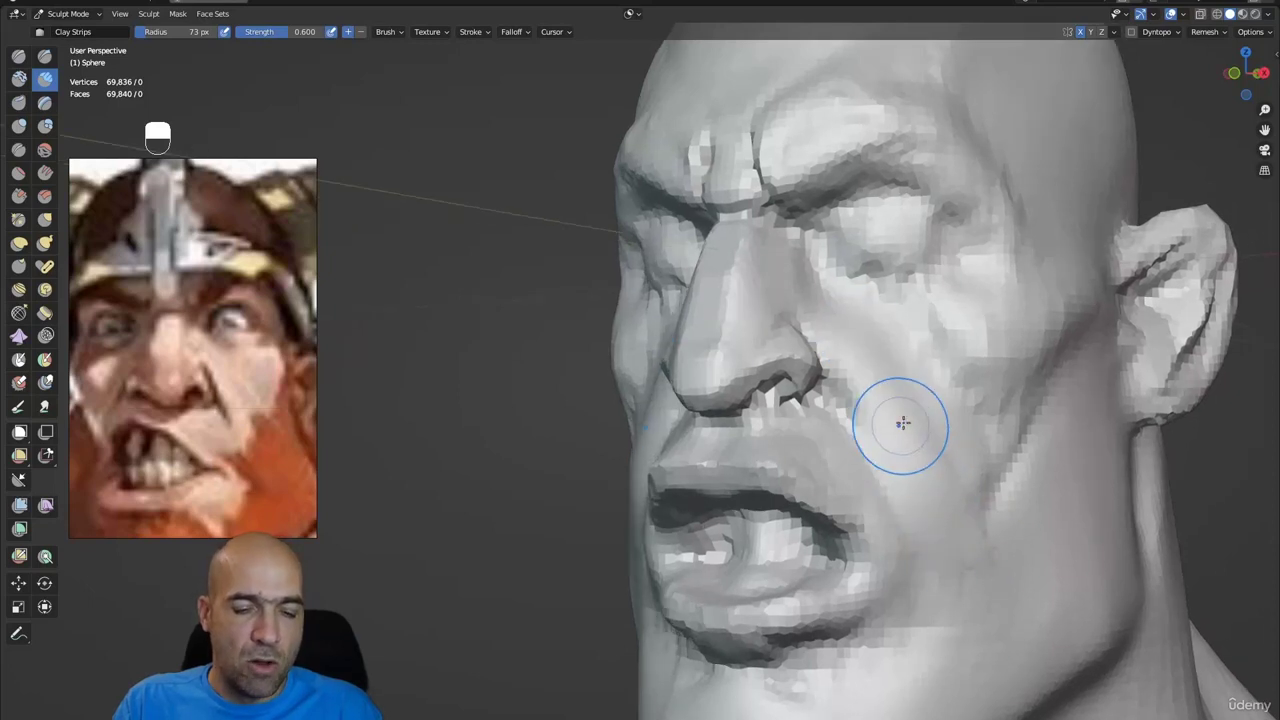
key(3)
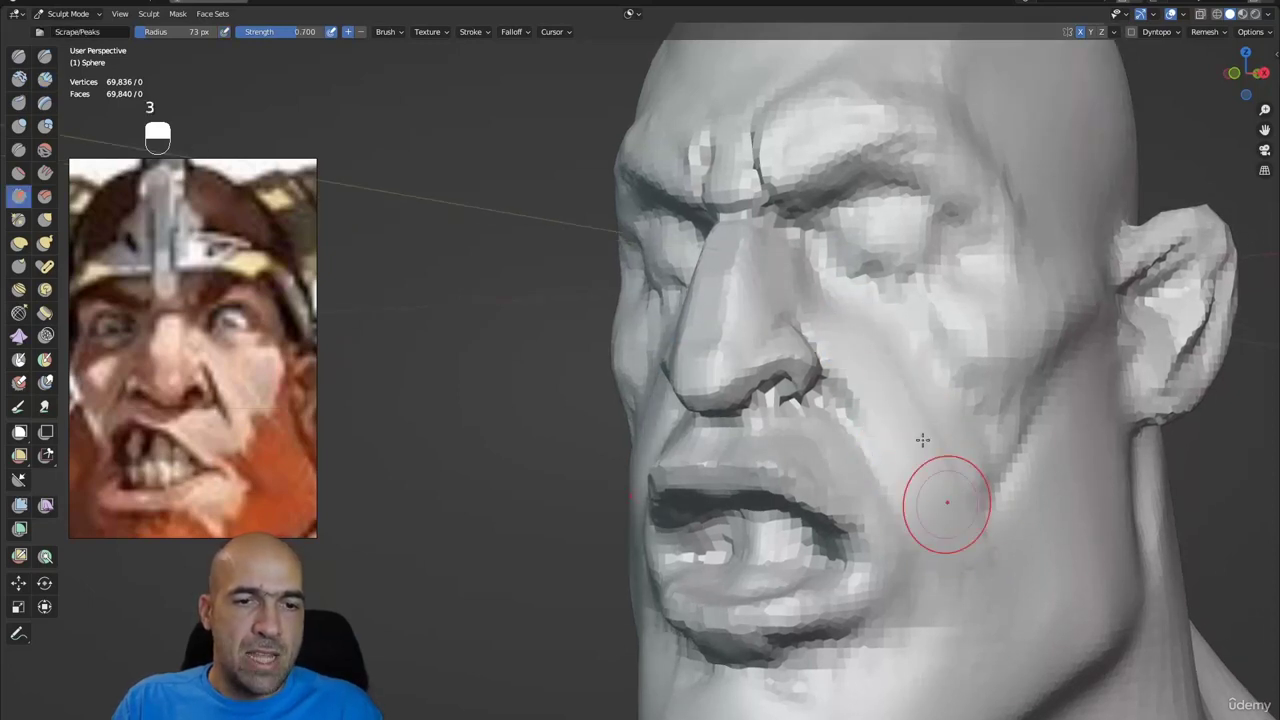
- Smooth the cheekbone and the hollow of the cheek below the outer eye
mouse_move(914, 391)
middle_down()
mouse_move(857, 251)
mouse_move(876, 340)
mouse_move(829, 331)
mouse_move(837, 300)
middle_up()
scroll(823, 326, up, 1)
key(1)
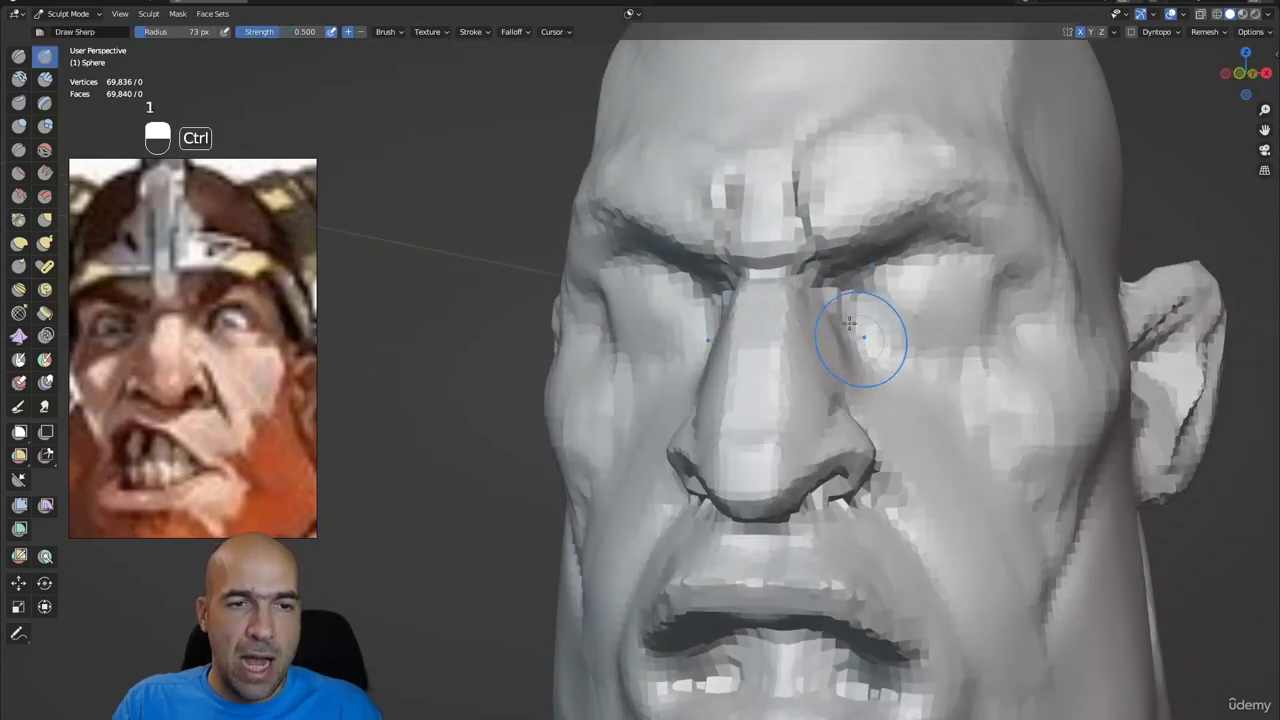
mouse_move(914, 349)
middle_down()
mouse_move(871, 349)
mouse_move(973, 383)
middle_up()
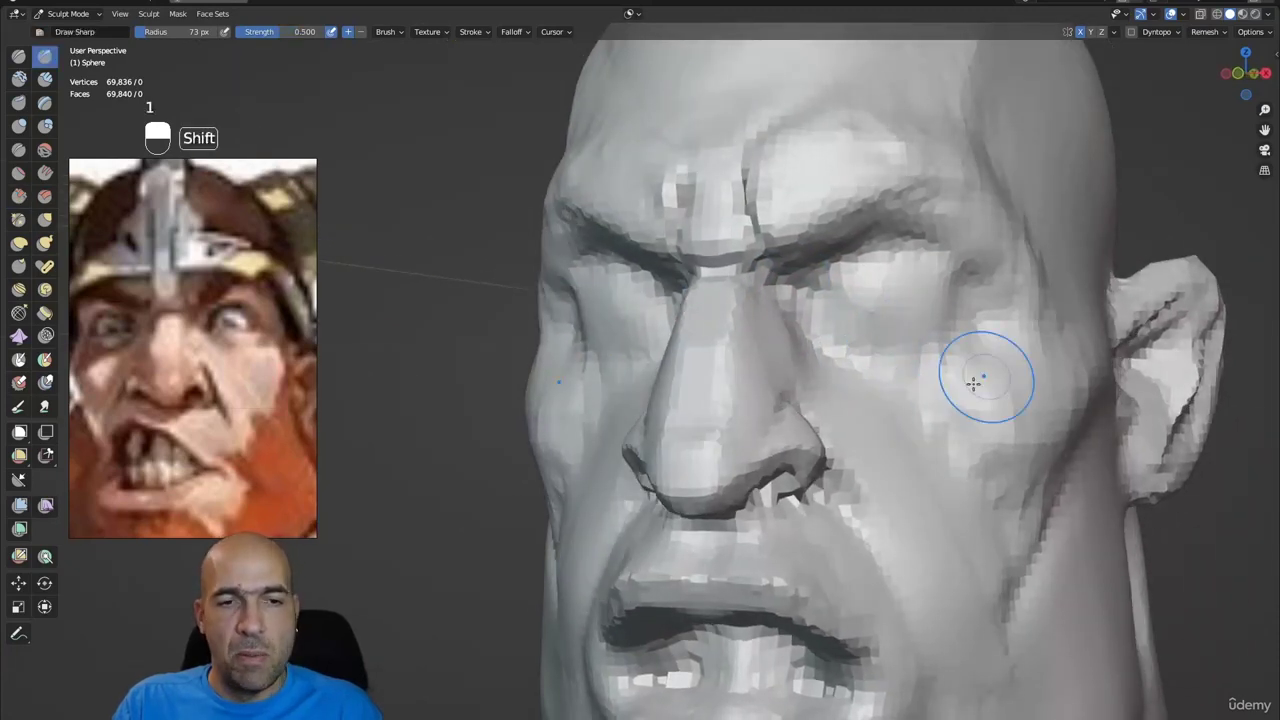
mouse_move(973, 383)
shift+mouse_down()
mouse_move(1051, 414)
mouse_move(1063, 457)
mouse_move(980, 571)
mouse_move(1006, 548)
mouse_move(971, 489)
mouse_move(965, 498)
shift+mouse_up()
alt+drag(965, 480, 909, 452)
ctrl+alt+drag(884, 408, 878, 424)
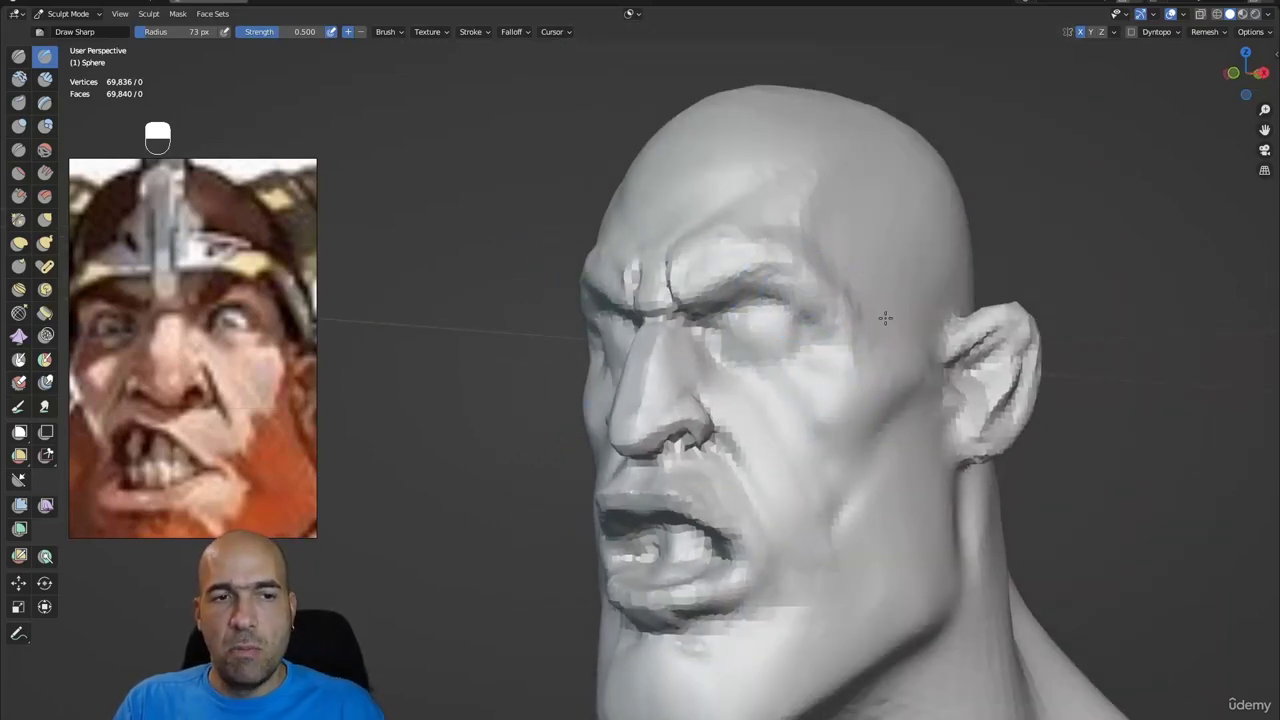
- Smooth the forehead above the brow toward the temple
alt+drag(857, 323, 884, 318)
ctrl+alt+drag(884, 318, 880, 292)
mouse_move(777, 263)
shift+mouse_down()
mouse_move(734, 274)
mouse_move(817, 229)
mouse_move(814, 207)
mouse_move(878, 176)
shift+mouse_up()
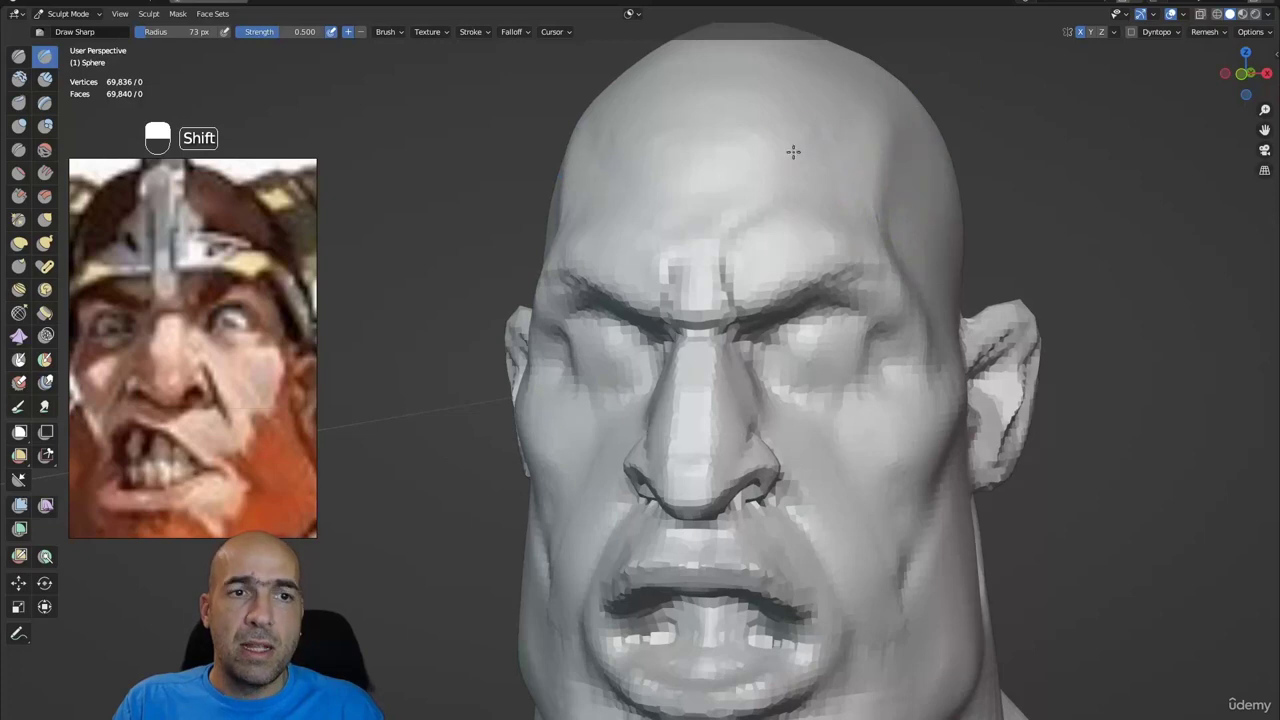
- Carve the inside of the open mouth deeper behind the lips with Draw Sharp at 73 px radius
ctrl+alt+drag(914, 171, 684, 270)
mouse_move(761, 377)
alt+mouse_down()
mouse_move(848, 374)
mouse_move(835, 310)
alt+mouse_up()
alt+shift+drag(778, 440, 760, 322)
mouse_move(746, 383)
alt+shift+mouse_down()
mouse_move(744, 320)
mouse_move(736, 335)
alt+shift+mouse_up()
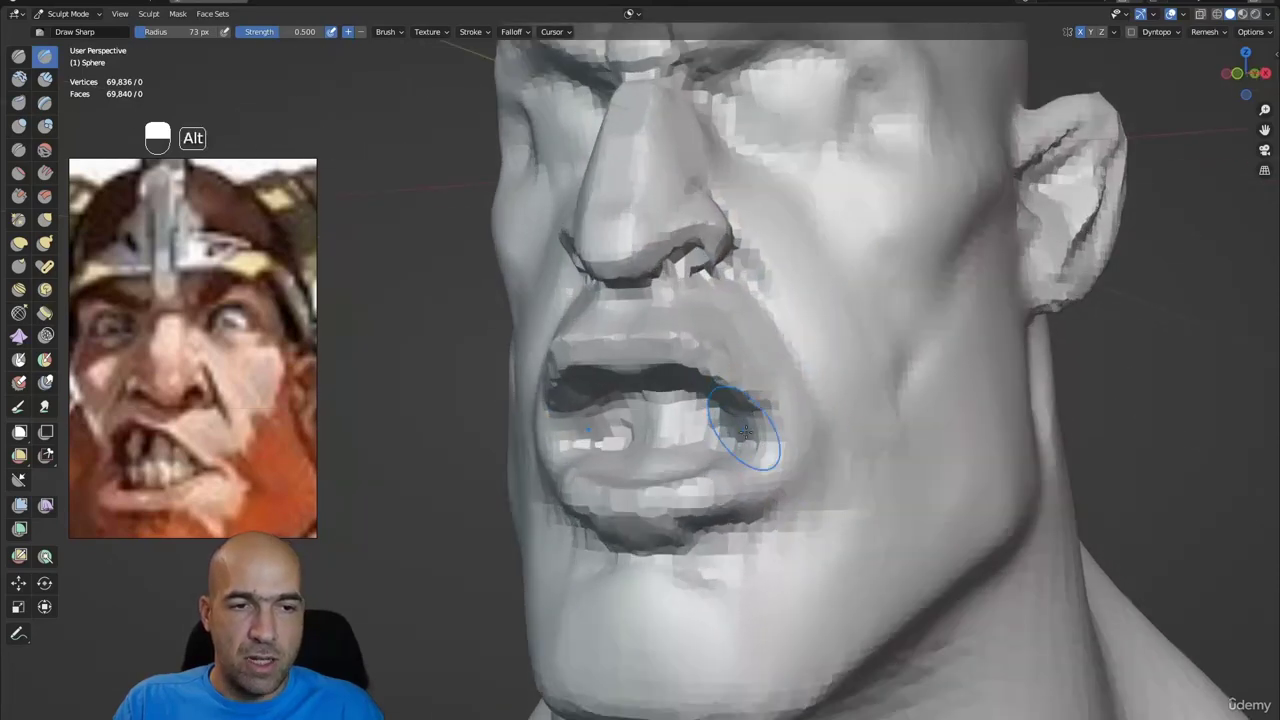
key(1)
mouse_move(763, 443)
ctrl+alt+mouse_down()
mouse_move(758, 378)
mouse_move(772, 440)
mouse_move(820, 466)
mouse_move(686, 491)
mouse_move(698, 492)
ctrl+alt+mouse_up()
ctrl+drag(656, 425, 640, 505)
alt+drag(640, 470, 715, 464)
key(x)
mouse_move(668, 462)
ctrl+mouse_down()
mouse_move(666, 430)
mouse_move(670, 442)
mouse_move(738, 418)
mouse_move(705, 412)
mouse_move(755, 425)
ctrl+mouse_up()
- Build up the cheekbone and the bag under the eye with Clay Strips at 73 px radius and blend them
ctrl+alt+drag(833, 424, 785, 357)
alt+drag(843, 442, 812, 438)
key(2)
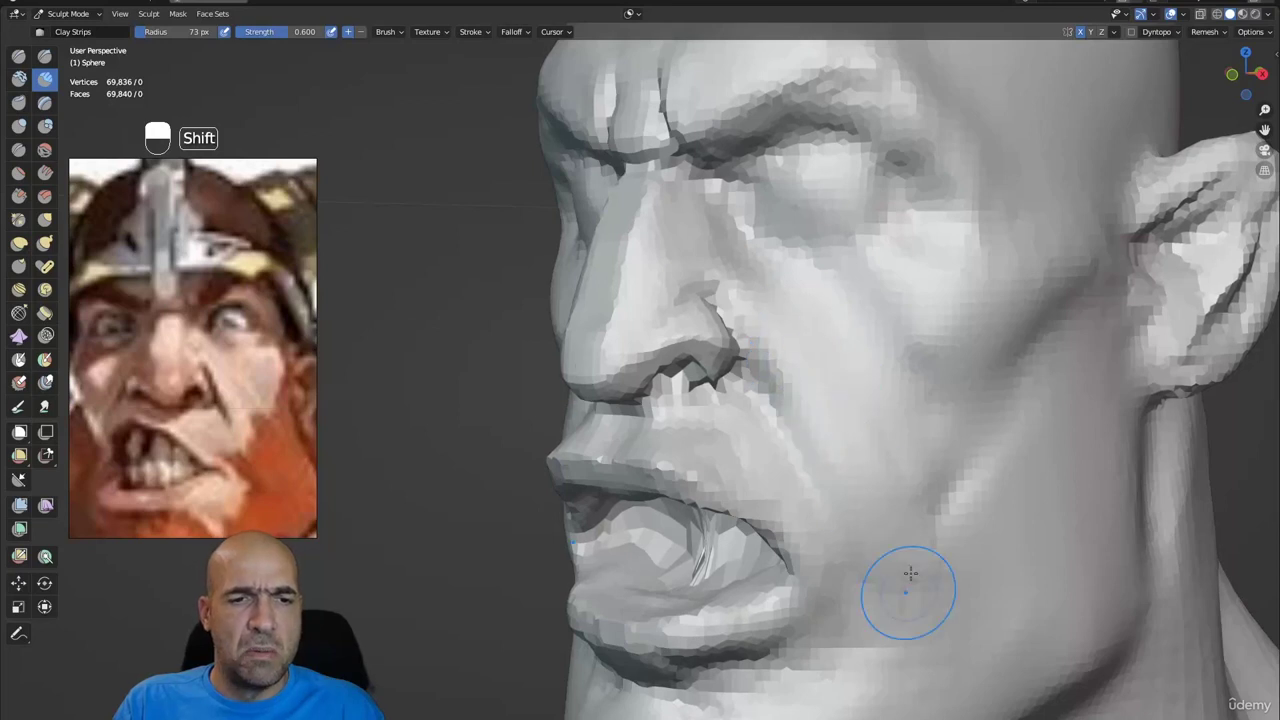
ctrl+alt+drag(923, 580, 834, 400)
key(2)
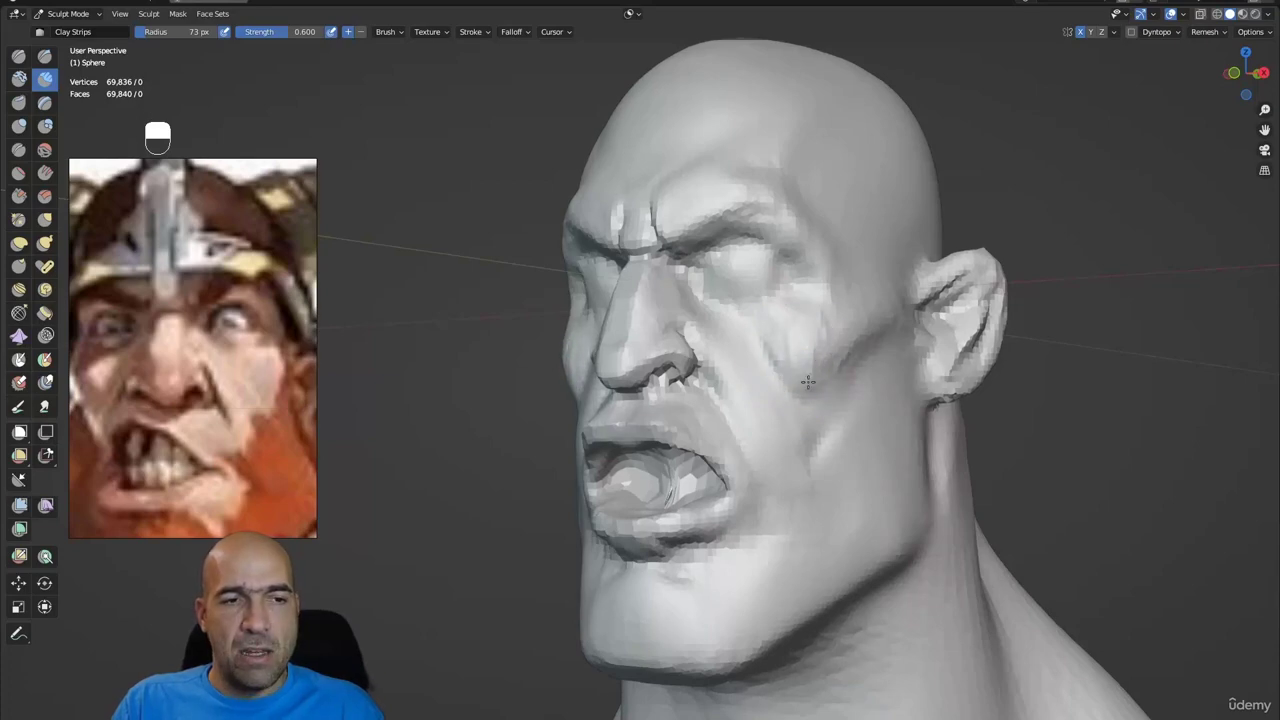
alt+drag(845, 345, 850, 262)
alt+shift+drag(850, 262, 724, 328)
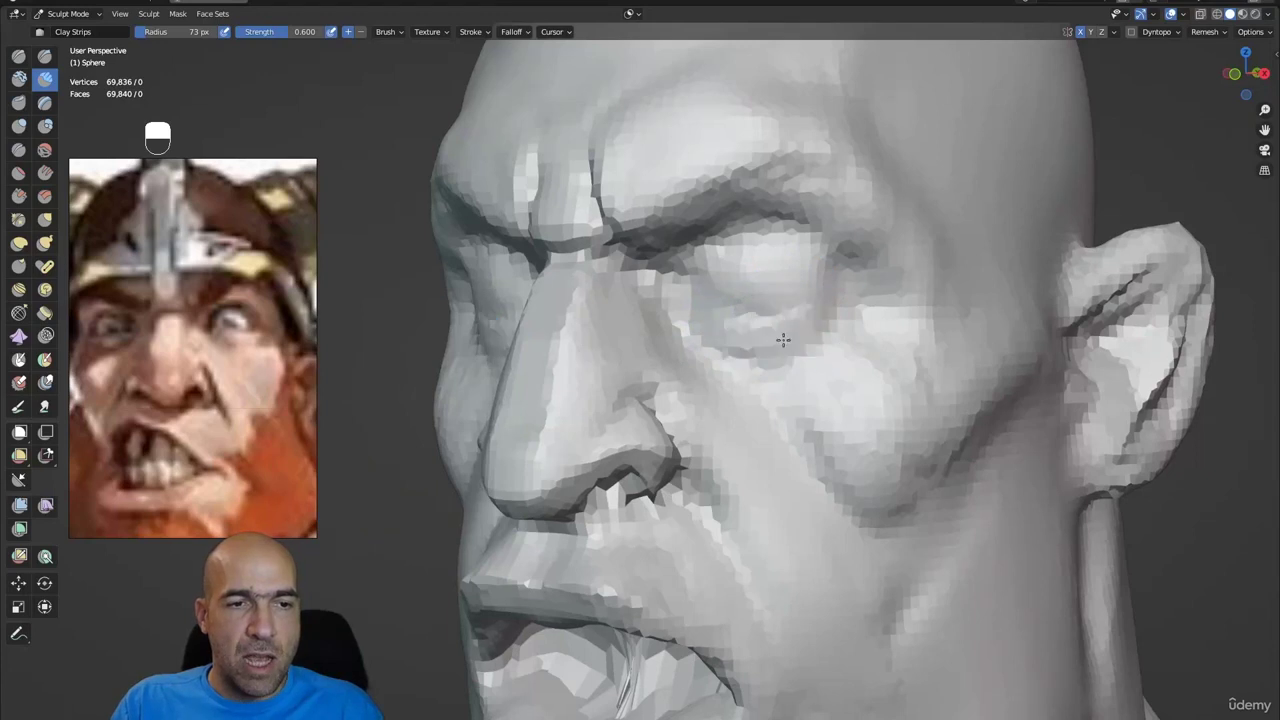
alt+drag(845, 298, 814, 320)
- Cut the eye opening between the upper and lower lids with Draw Sharp at 52 px radius and soften the inside
key(1)
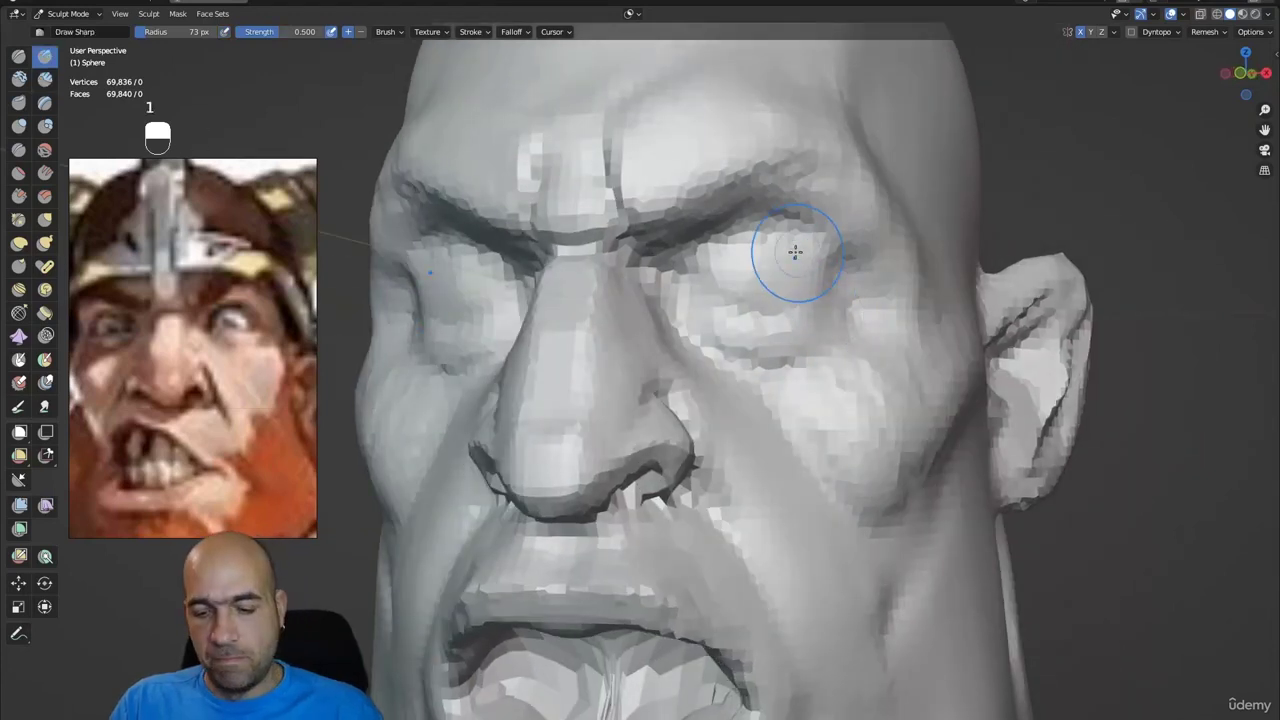
key(bracketleft)
key(bracketleft)
key(bracketleft)
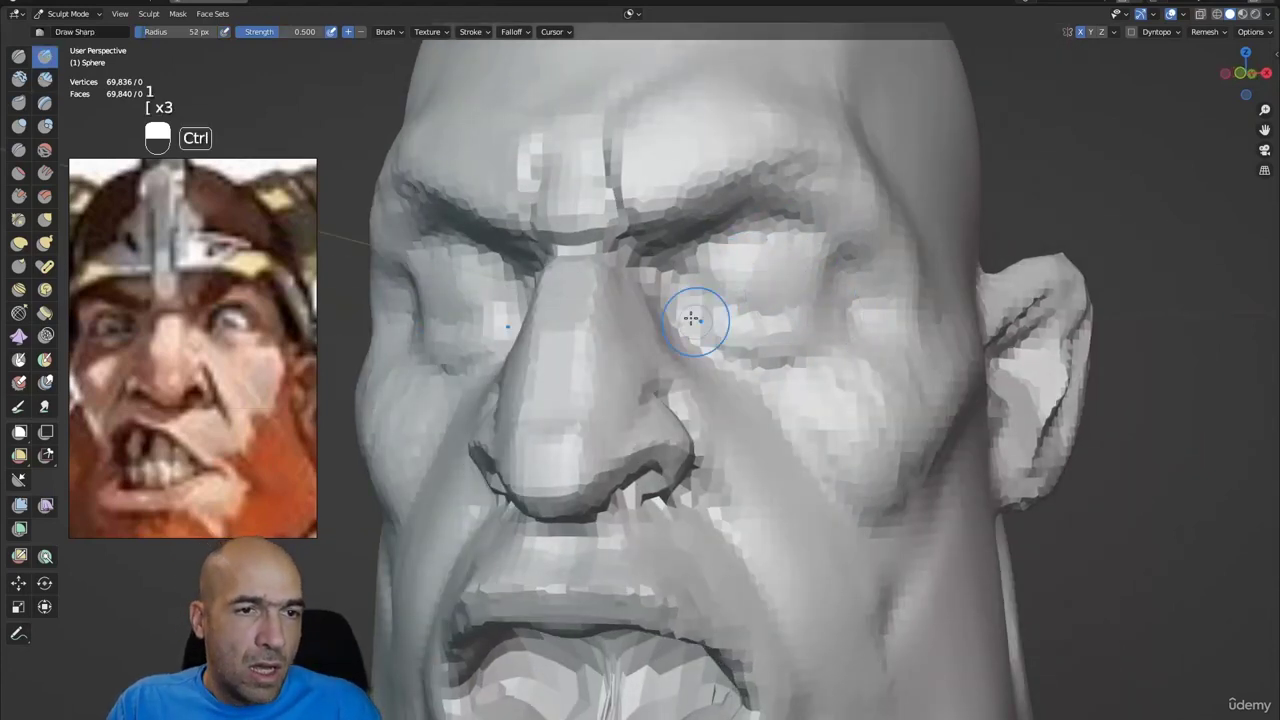
mouse_move(692, 317)
ctrl+mouse_down()
mouse_move(737, 277)
mouse_move(810, 290)
ctrl+mouse_up()
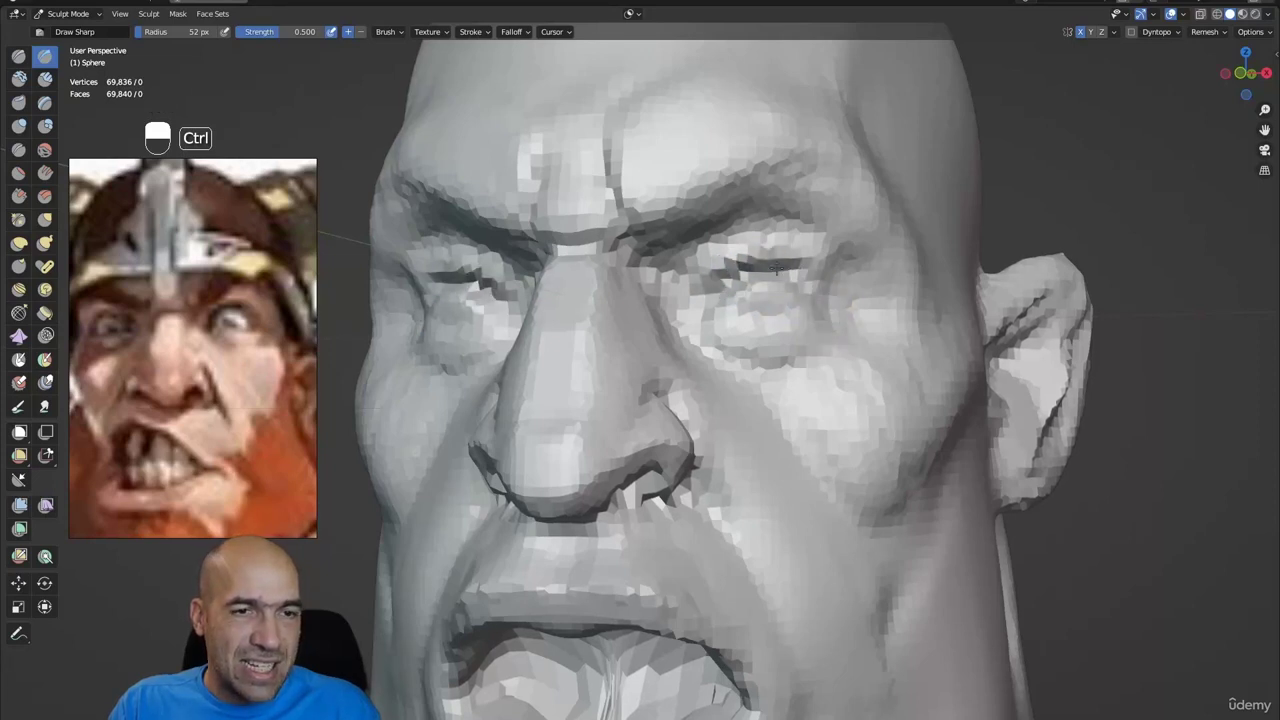
ctrl+drag(797, 292, 841, 311)
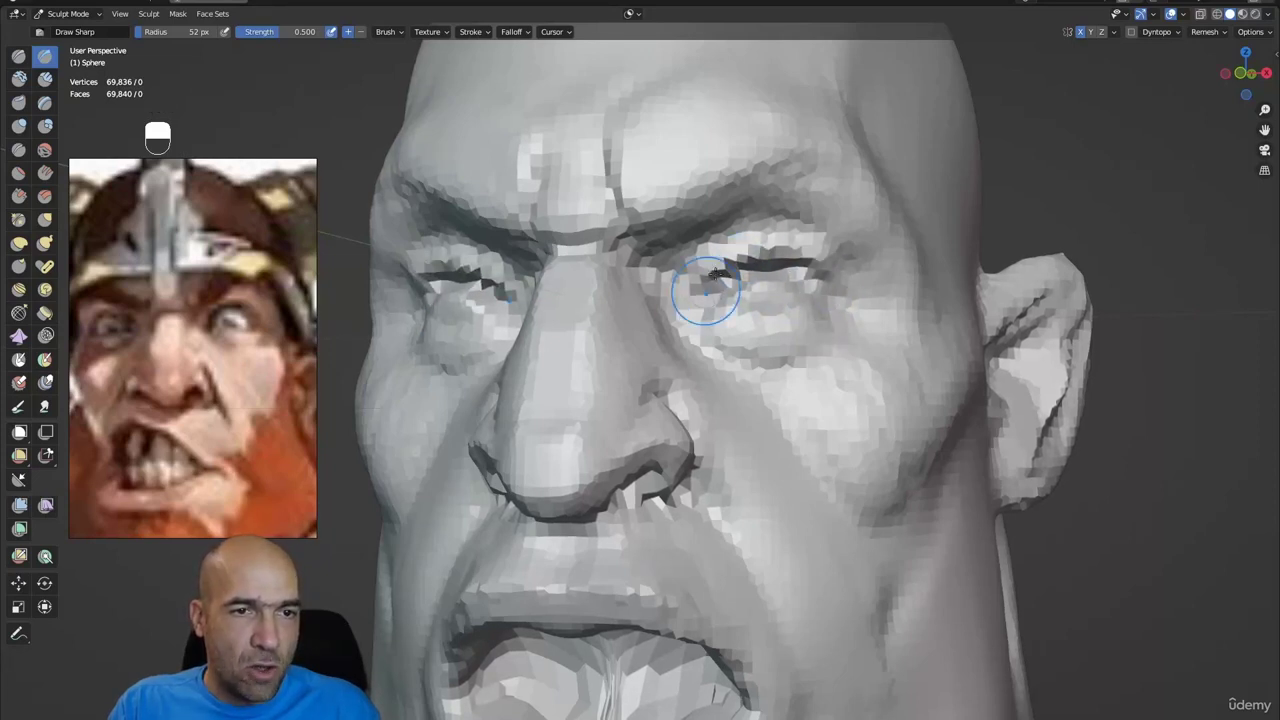
ctrl+drag(706, 290, 766, 265)
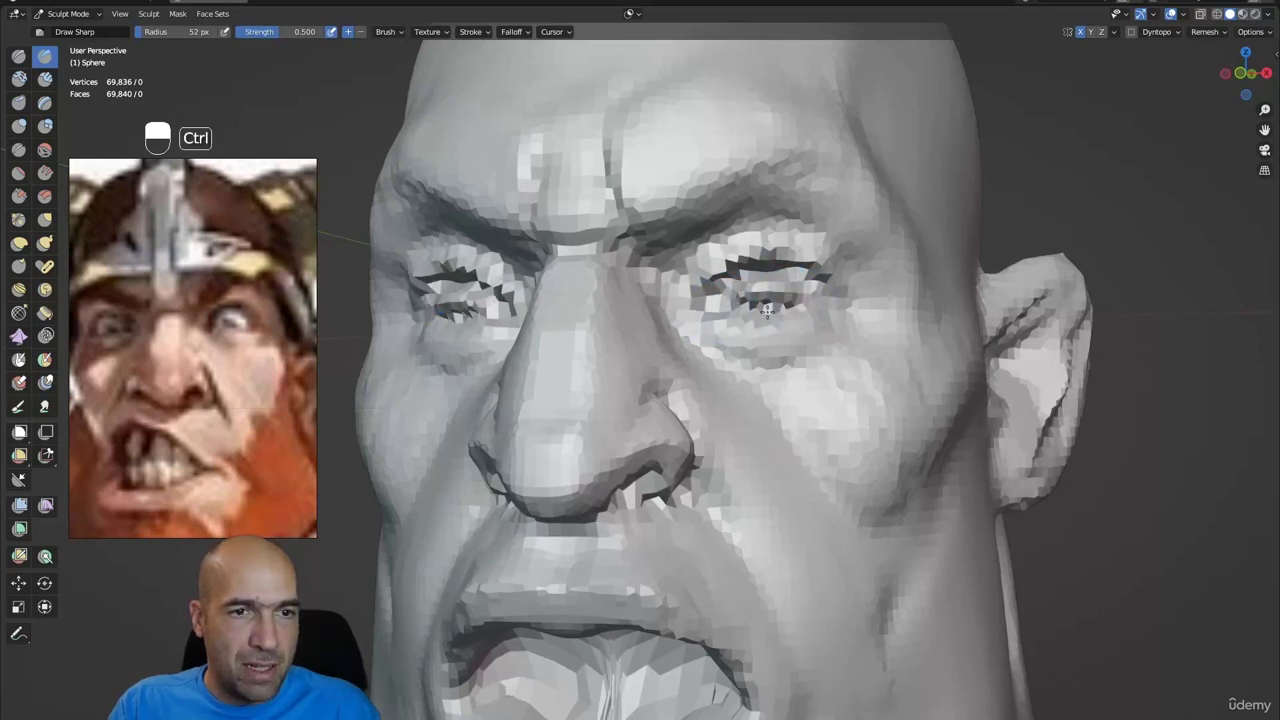
mouse_move(747, 293)
shift+mouse_down()
mouse_move(777, 299)
mouse_move(762, 305)
mouse_move(731, 450)
mouse_move(757, 448)
mouse_move(785, 318)
mouse_move(733, 314)
mouse_move(797, 299)
mouse_move(814, 309)
shift+mouse_up()
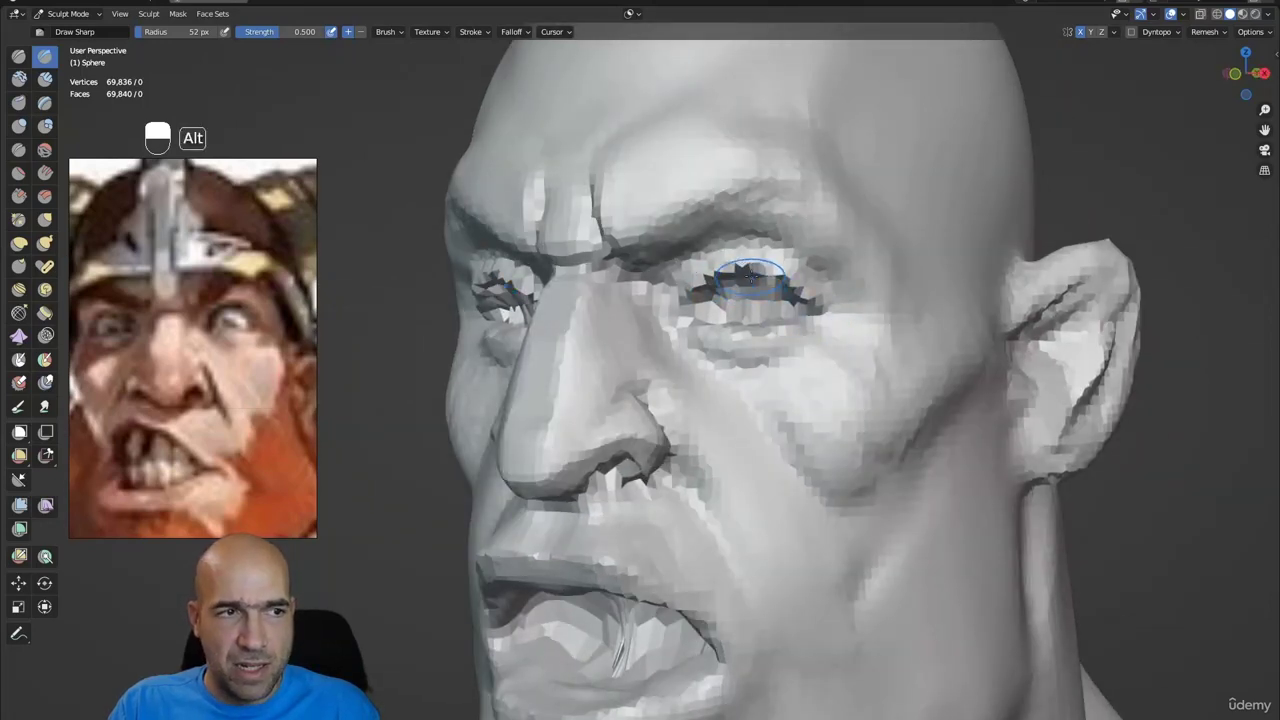
- Reshape the eyelids around the eye opening from several angles with the Grab brush at 77 px radius
alt+drag(750, 278, 762, 280)
key(g)
key(bracketright)
key(bracketright)
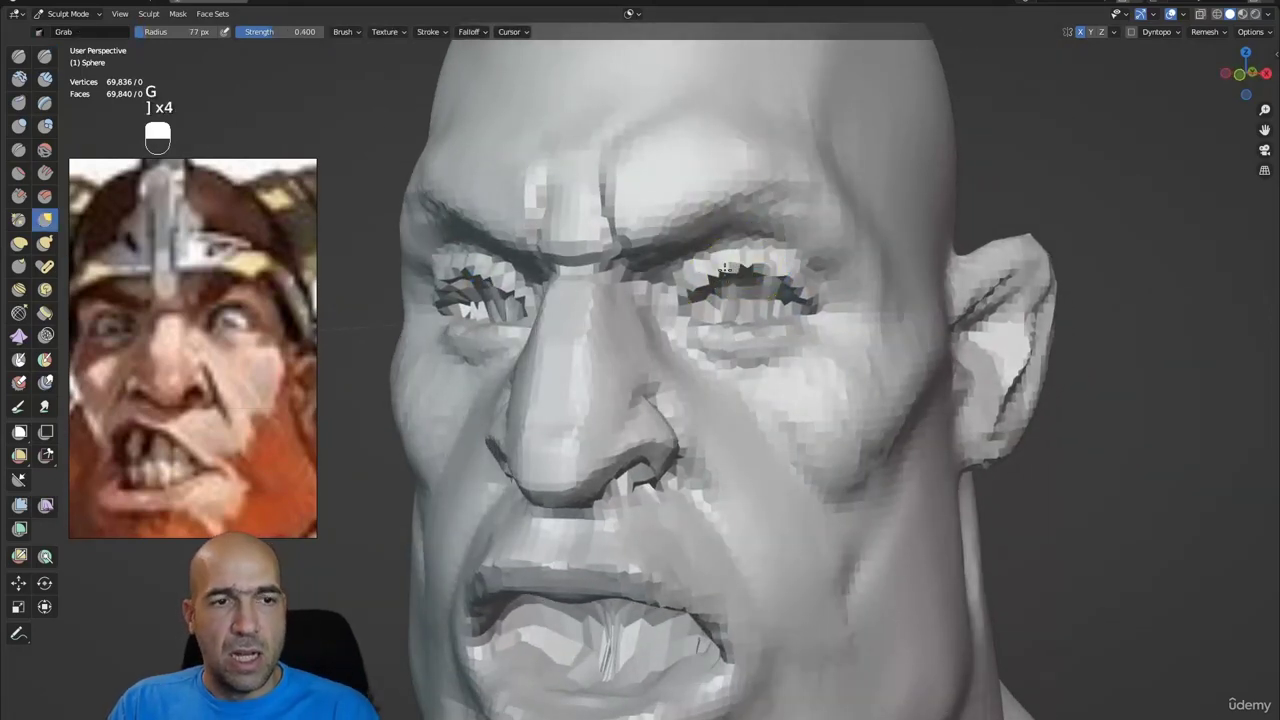
mouse_move(696, 300)
ctrl+alt+mouse_down()
mouse_move(708, 241)
mouse_move(720, 272)
mouse_move(688, 340)
mouse_move(656, 322)
ctrl+alt+mouse_up()
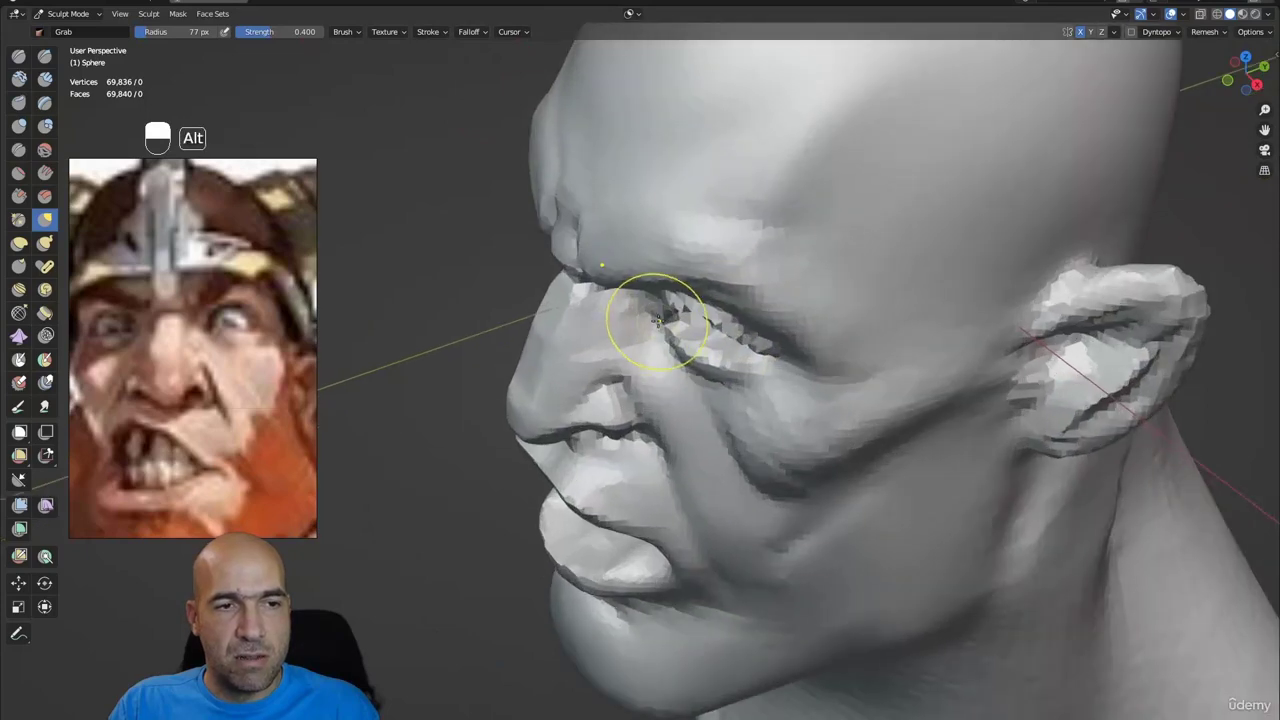
mouse_move(727, 352)
middle_down()
mouse_move(686, 286)
mouse_move(683, 320)
mouse_move(702, 283)
middle_up()
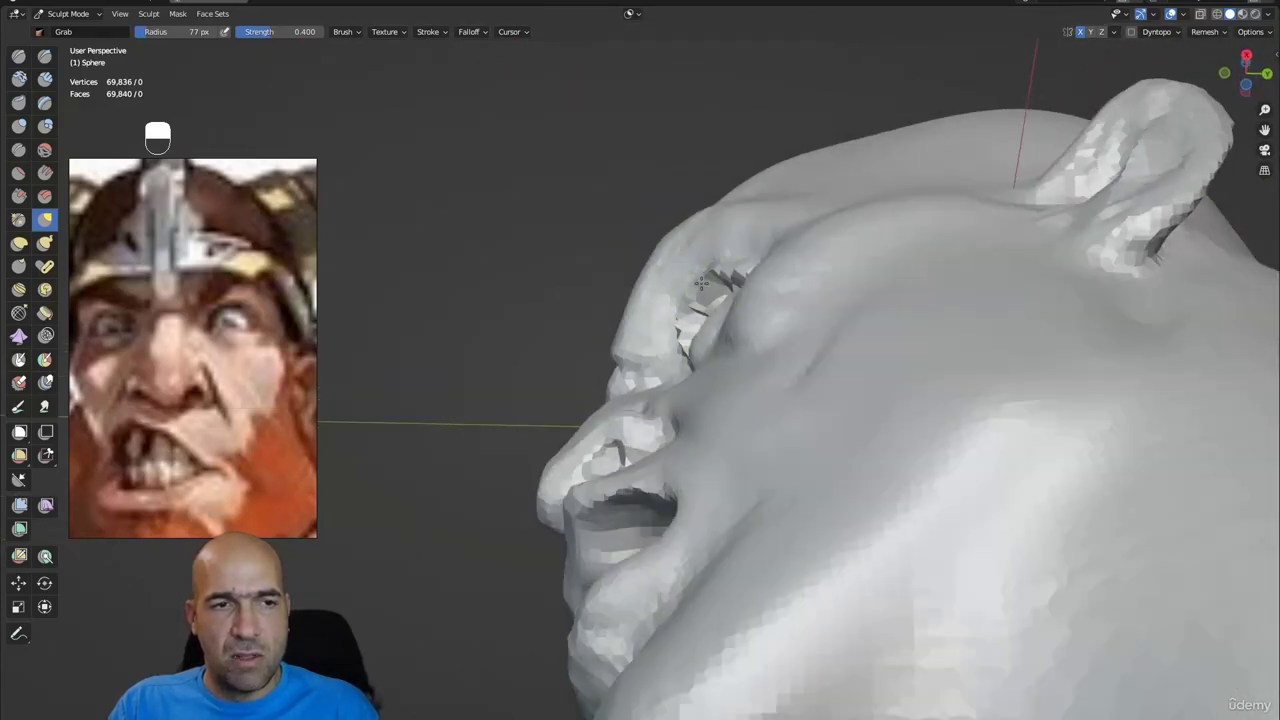
alt+drag(713, 276, 763, 331)
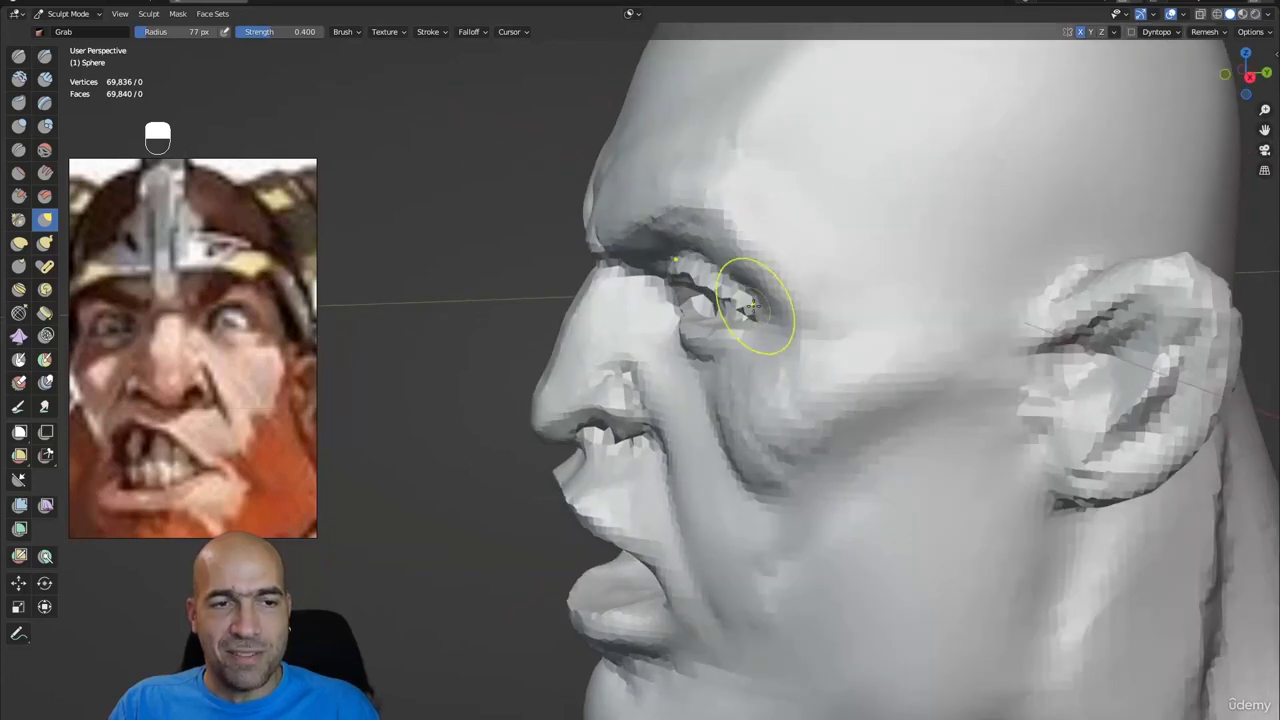
ctrl+alt+drag(740, 282, 690, 300)
alt+drag(660, 285, 760, 288)
alt+drag(760, 288, 631, 357)
- Adjust the profile of the nose and upper mouth from the side with the Grab brush at 115 px radius
scroll(618, 375, down, 3)
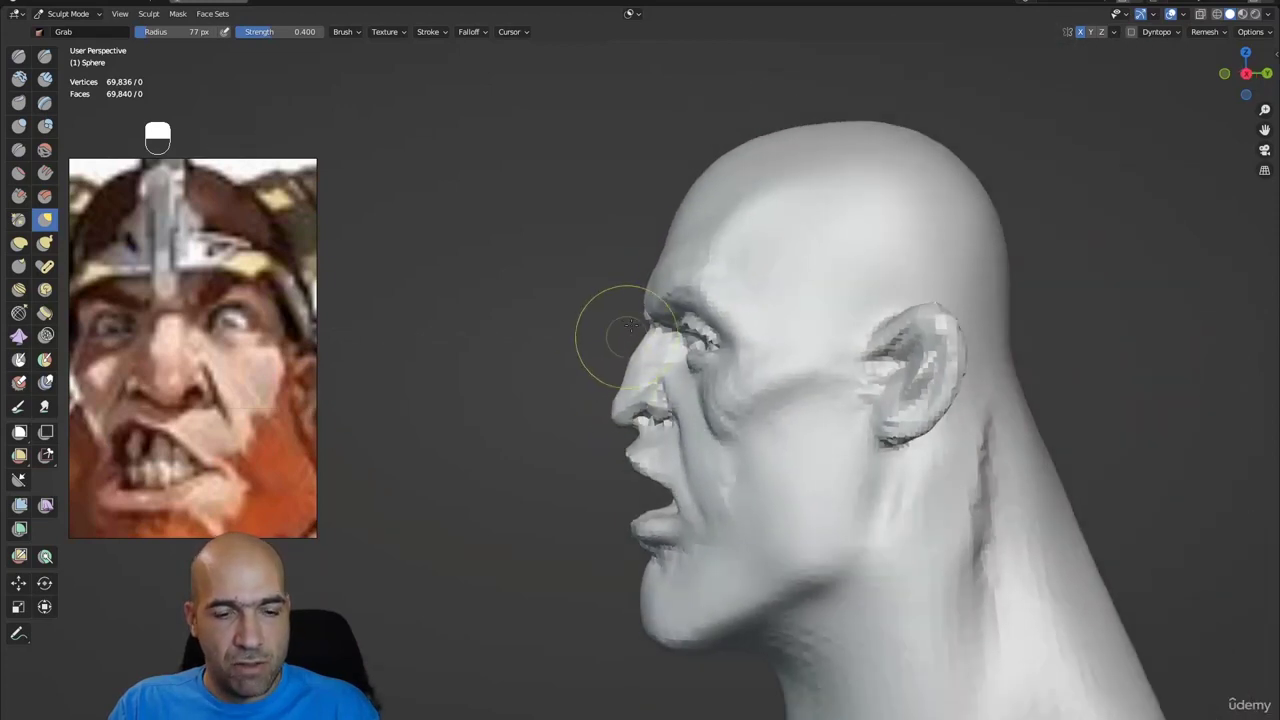
key(bracketright)
key(bracketright)
key(bracketright)
key(bracketright)
mouse_move(614, 408)
mouse_down()
mouse_move(677, 419)
mouse_move(665, 419)
mouse_up()
drag(666, 421, 703, 430)
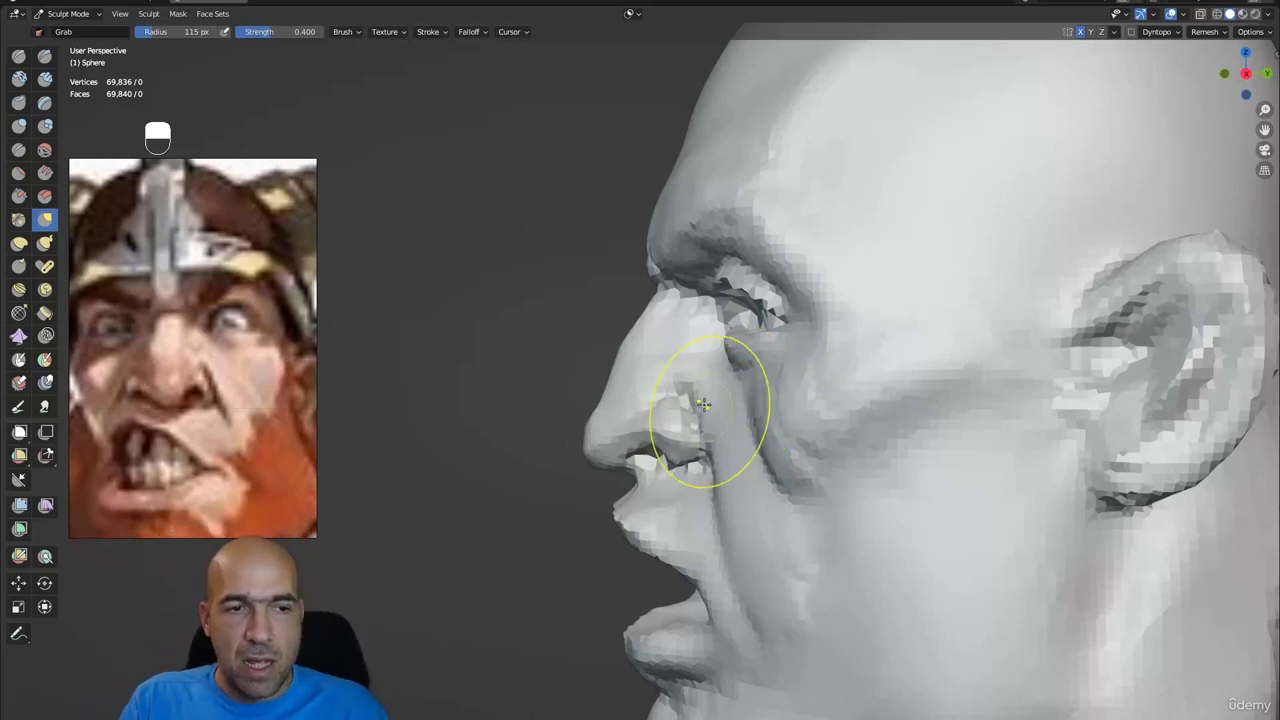
mouse_move(711, 425)
mouse_down()
mouse_move(728, 580)
mouse_move(751, 576)
mouse_up()
- Refine the lower eyelid and the bag beneath it with Clay Strips and Scrape/Peaks at 82 px radius
mouse_move(751, 576)
ctrl+middle_down()
mouse_move(749, 429)
mouse_move(829, 417)
mouse_move(849, 329)
mouse_move(909, 286)
ctrl+middle_up()
key(1)
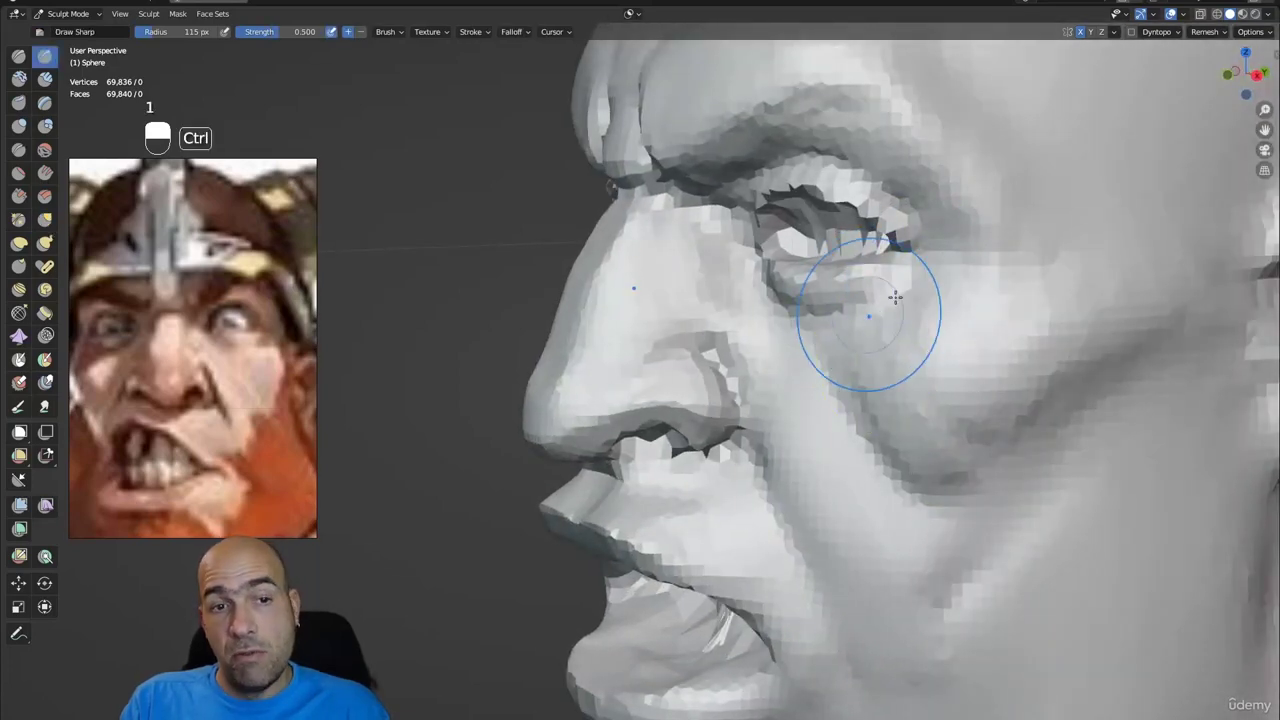
mouse_move(890, 328)
middle_down()
mouse_move(871, 386)
mouse_move(826, 400)
mouse_move(860, 346)
middle_up()
key(2)
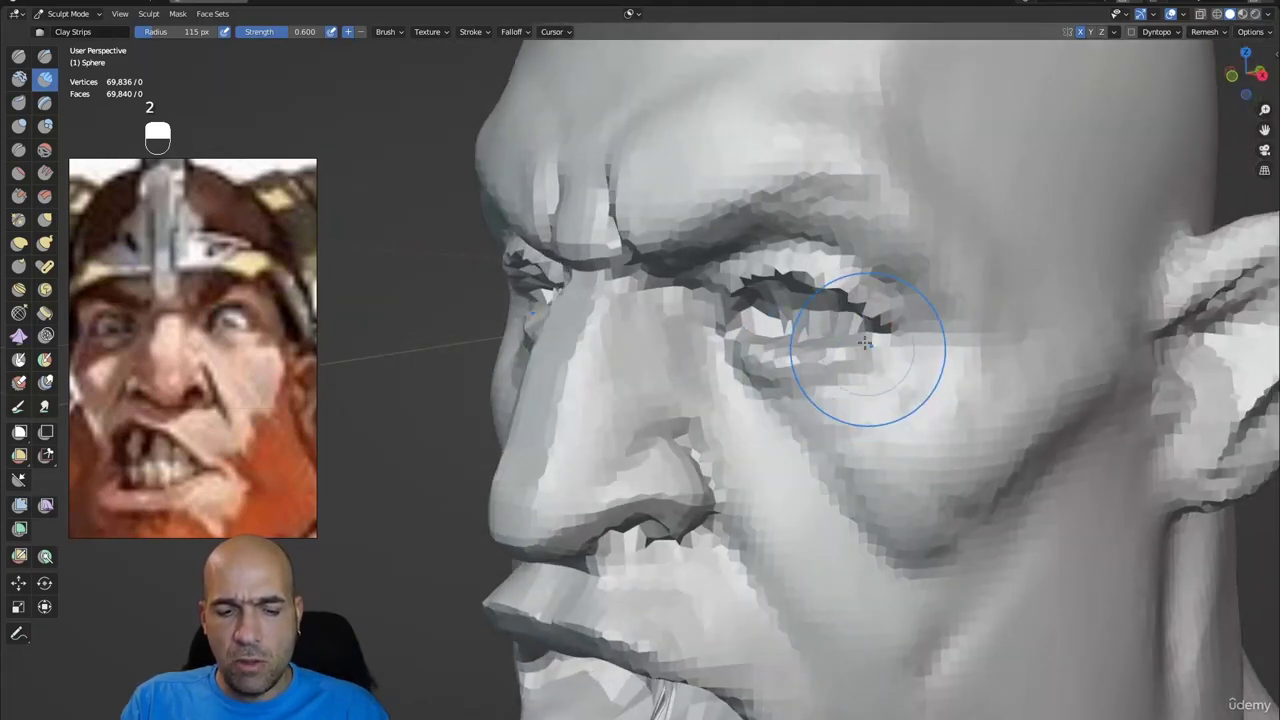
key(2)
key(bracketleft)
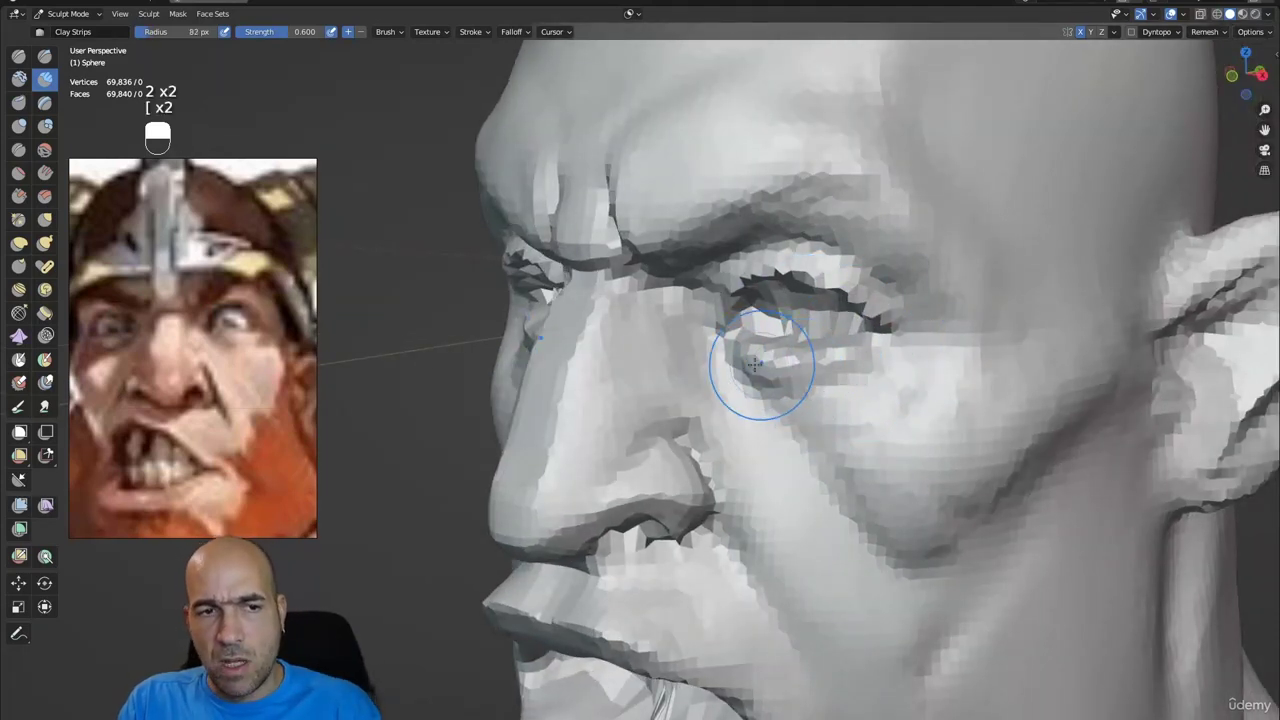
key(3)
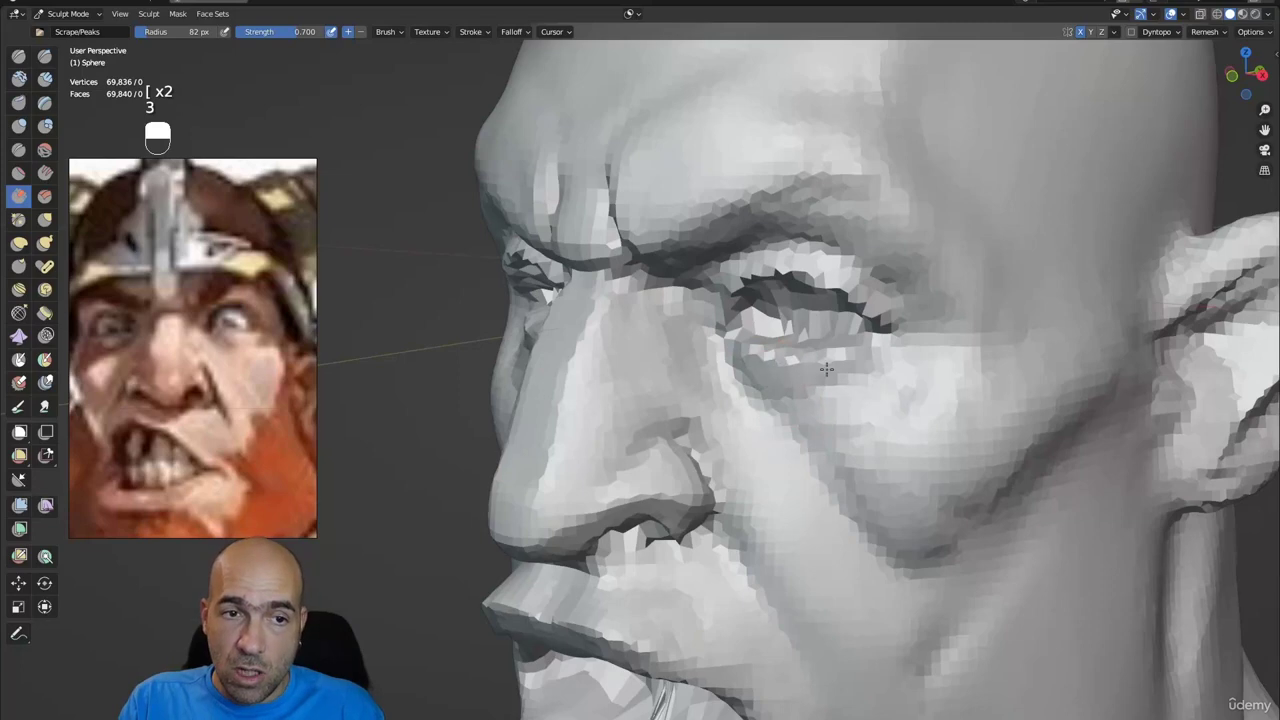
key(1)
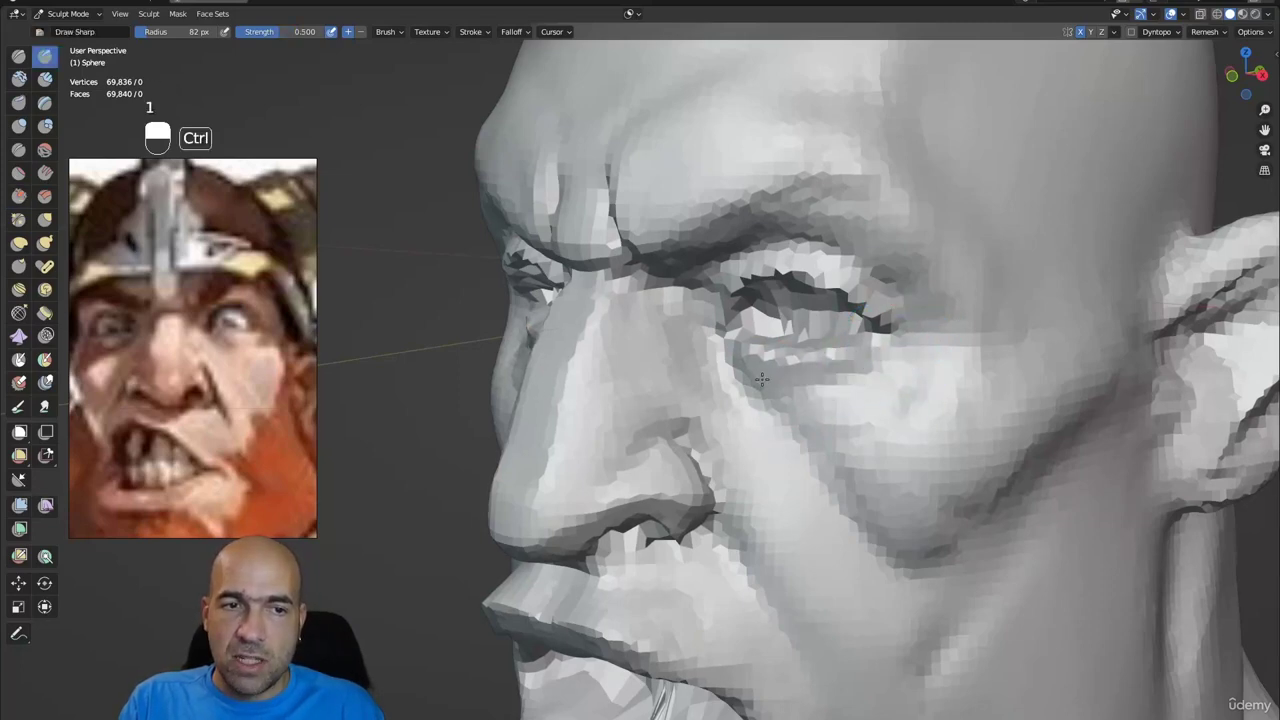
- Adjust the curve of the lower eyelid from below with the Grab brush at 82 px radius
mouse_move(847, 373)
alt+middle_down()
mouse_move(786, 371)
mouse_move(851, 273)
alt+middle_up()
alt+drag(851, 274, 854, 258)
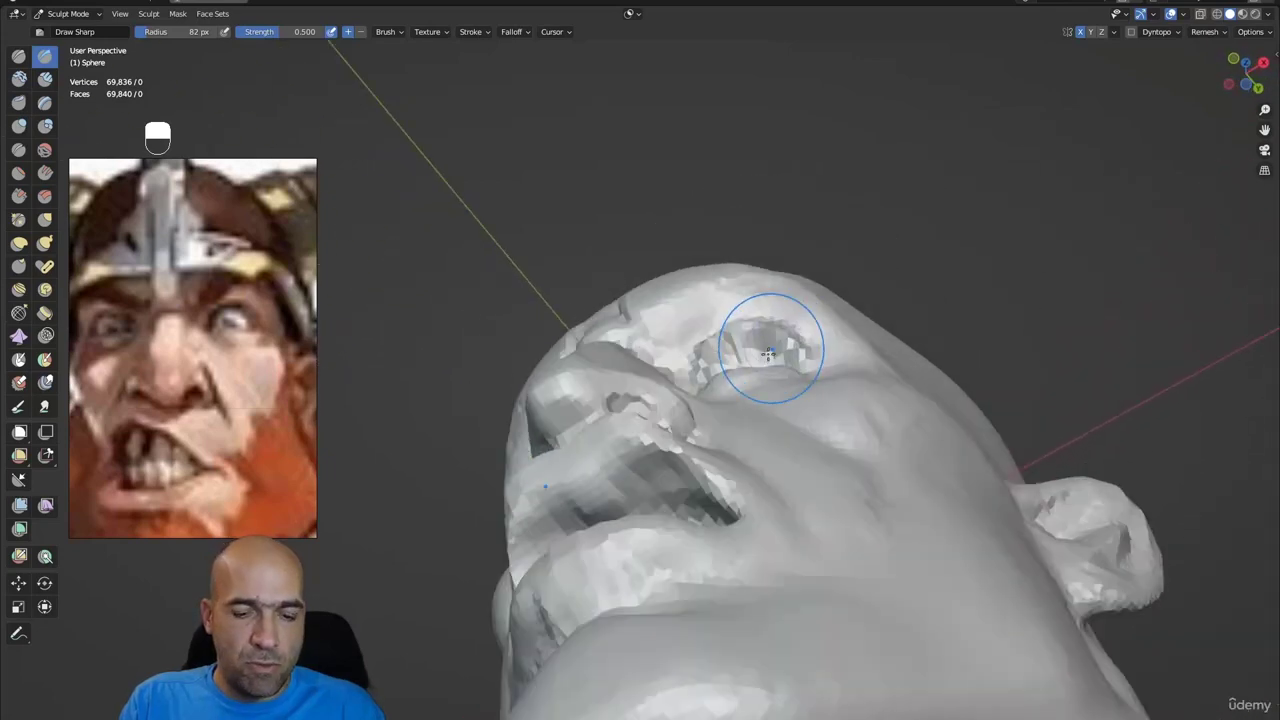
key(g)
ctrl+alt+drag(763, 371, 807, 366)
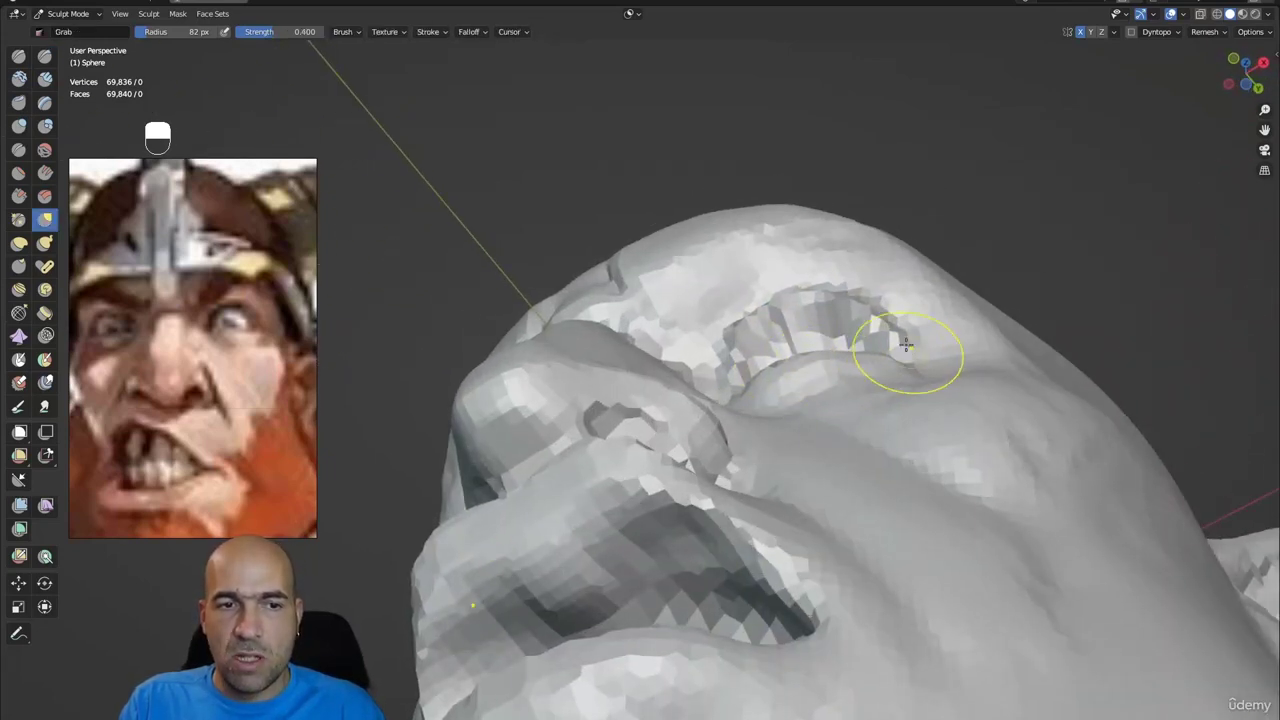
- Carve the creases around the upper and lower eyelids with Draw Sharp at 82 px radius
mouse_move(909, 349)
alt+mouse_down()
mouse_move(885, 403)
mouse_move(814, 329)
mouse_move(737, 349)
mouse_move(771, 326)
mouse_move(740, 318)
alt+mouse_up()
key(1)
mouse_move(742, 359)
ctrl+mouse_down()
mouse_move(757, 284)
mouse_move(868, 234)
mouse_move(953, 250)
mouse_move(1046, 342)
ctrl+mouse_up()
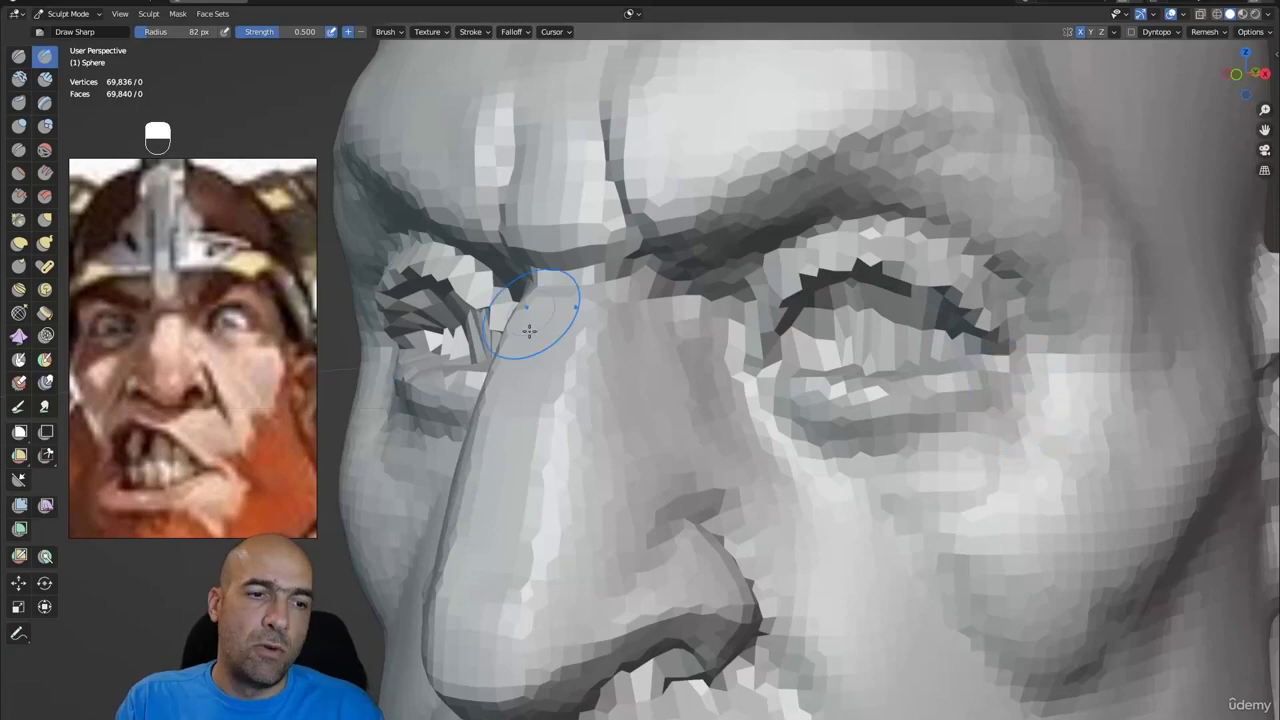
mouse_move(636, 434)
ctrl+alt+mouse_down()
mouse_move(660, 471)
mouse_move(620, 488)
mouse_move(655, 472)
mouse_move(663, 440)
ctrl+alt+mouse_up()
mouse_move(708, 486)
alt+mouse_down()
mouse_move(682, 521)
mouse_move(675, 437)
alt+mouse_up()
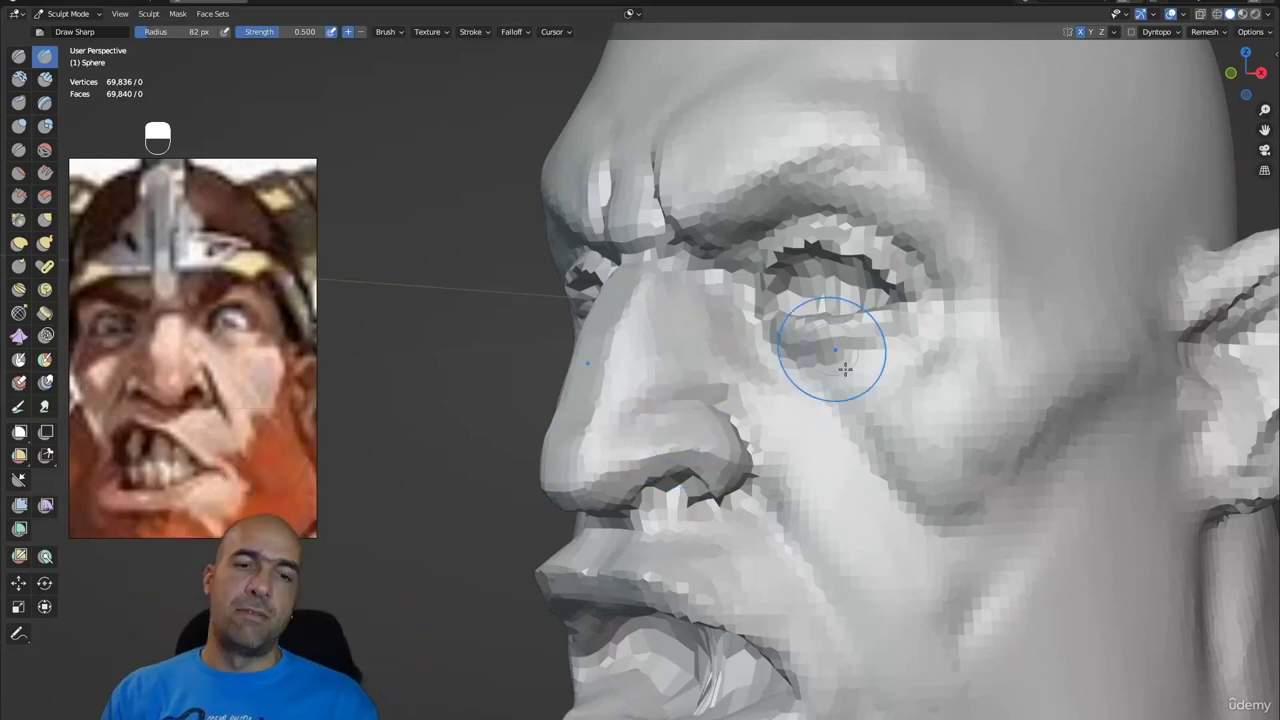
- Smooth the inner surface of the ear
shift+middle_drag(955, 382, 988, 335)
alt+shift+drag(988, 335, 570, 305)
alt+drag(767, 308, 725, 310)
alt+shift+drag(745, 315, 843, 355)
mouse_move(885, 278)
shift+mouse_down()
mouse_move(892, 335)
mouse_move(972, 352)
mouse_move(911, 368)
mouse_move(880, 345)
shift+mouse_up()
alt+drag(848, 314, 863, 306)
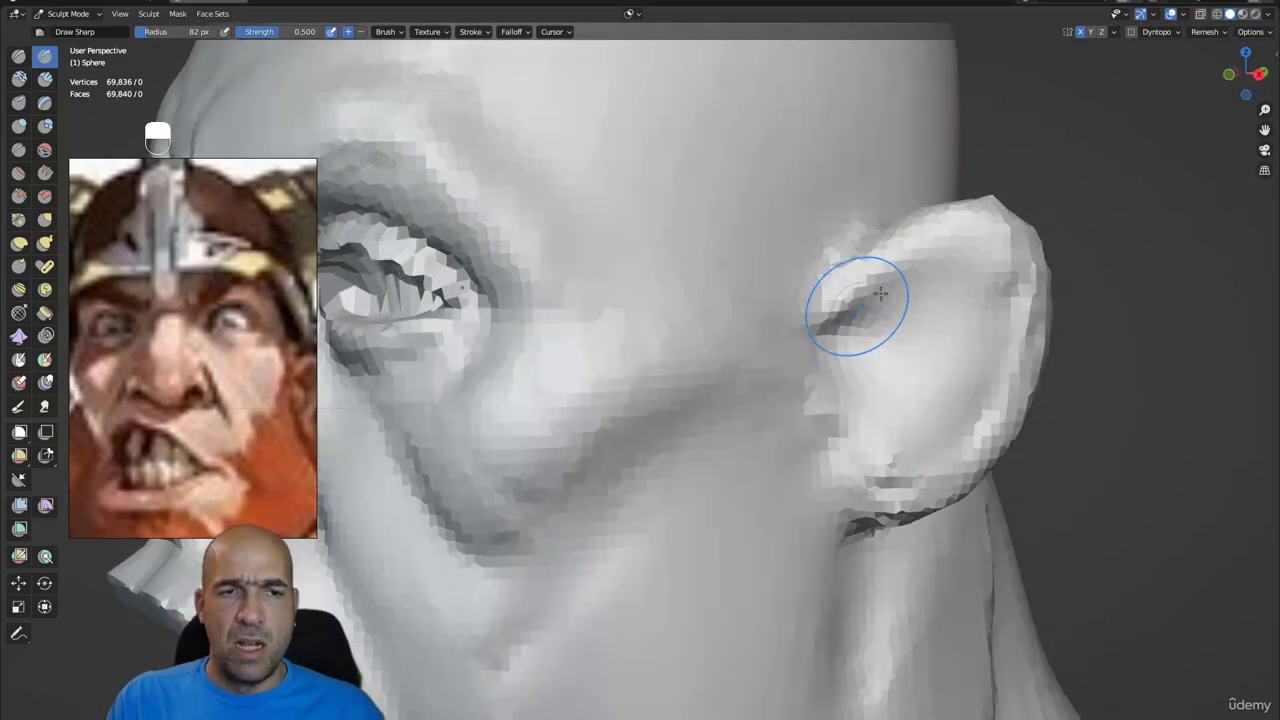
- Carve the groove inside the ear's outer rim, the inner fold and the ear canal with Draw Sharp
ctrl+drag(940, 273, 970, 246)
mouse_move(900, 358)
ctrl+mouse_down()
mouse_move(886, 354)
mouse_move(976, 270)
mouse_move(1000, 275)
mouse_move(1011, 379)
mouse_move(956, 406)
ctrl+mouse_up()
ctrl+drag(928, 294, 938, 376)
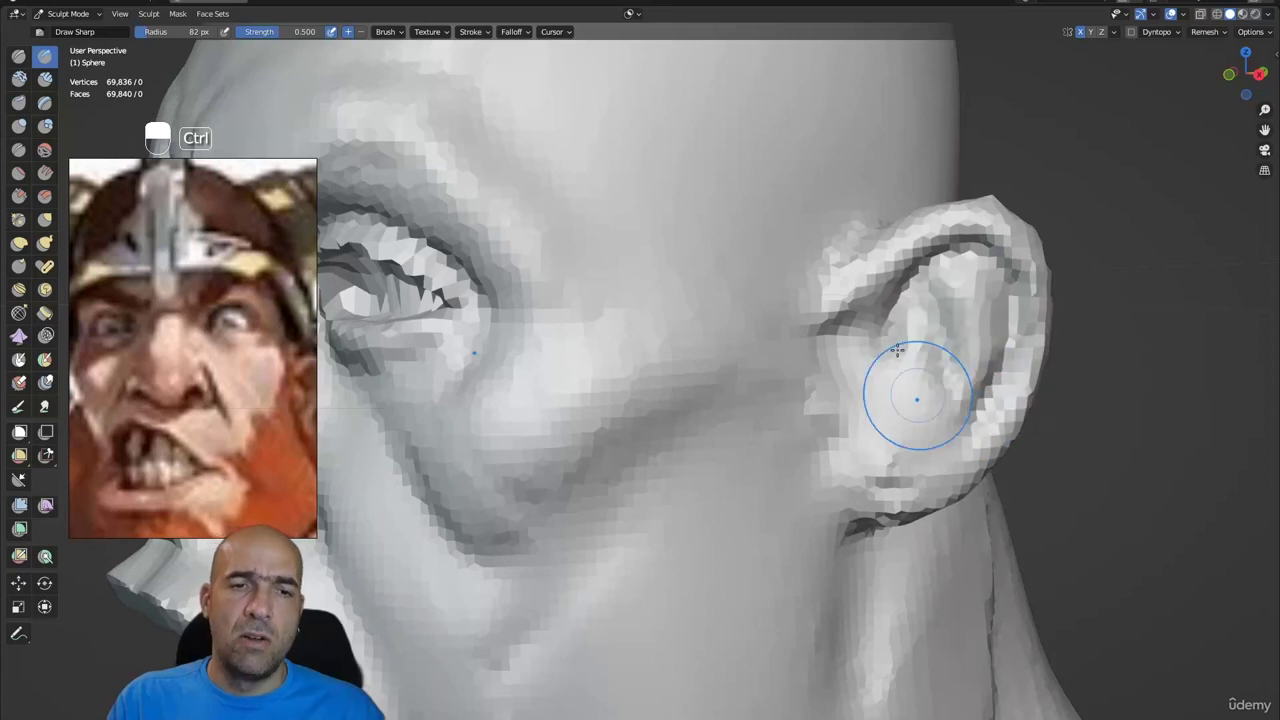
mouse_move(922, 325)
ctrl+mouse_down()
mouse_move(923, 412)
mouse_move(897, 351)
mouse_move(880, 368)
mouse_move(900, 280)
mouse_move(859, 282)
ctrl+mouse_up()
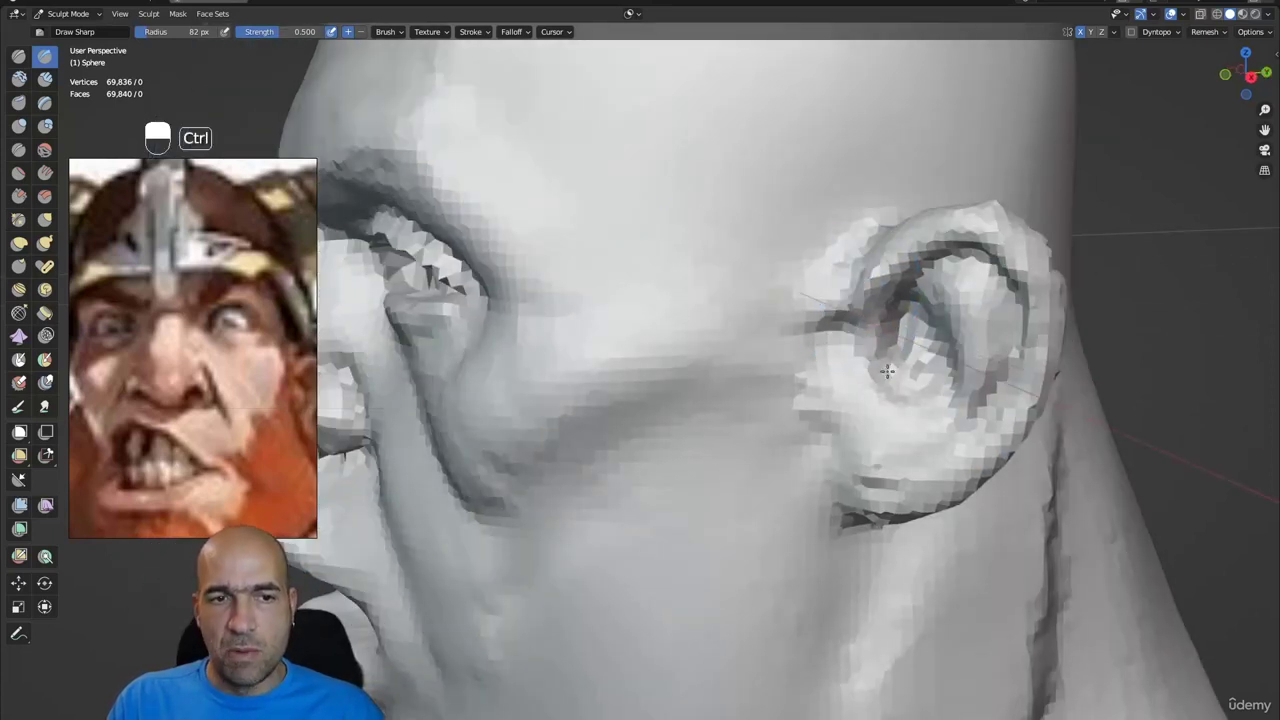
- Deepen the ear canal and the groove inside the ear's outer rim with Draw Sharp at 82 px radius
mouse_move(882, 370)
ctrl+mouse_down()
mouse_move(886, 236)
mouse_move(832, 265)
mouse_move(816, 323)
mouse_move(848, 376)
ctrl+mouse_up()
mouse_move(909, 337)
alt+mouse_down()
mouse_move(871, 289)
mouse_move(890, 350)
alt+mouse_up()
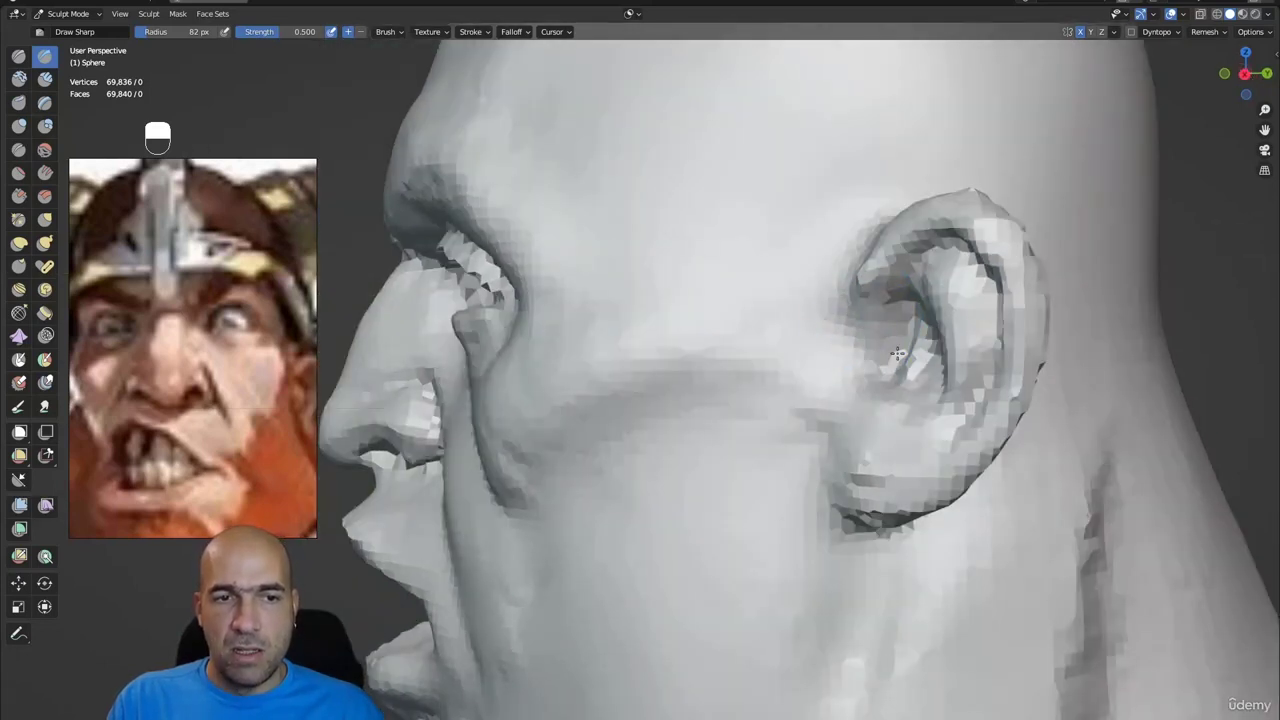
mouse_move(872, 290)
ctrl+mouse_down()
mouse_move(928, 350)
mouse_move(929, 271)
mouse_move(918, 262)
mouse_move(903, 350)
ctrl+mouse_up()
mouse_move(985, 232)
shift+mouse_down()
mouse_move(1040, 210)
mouse_move(1015, 238)
shift+mouse_up()
alt+drag(1015, 285, 994, 222)
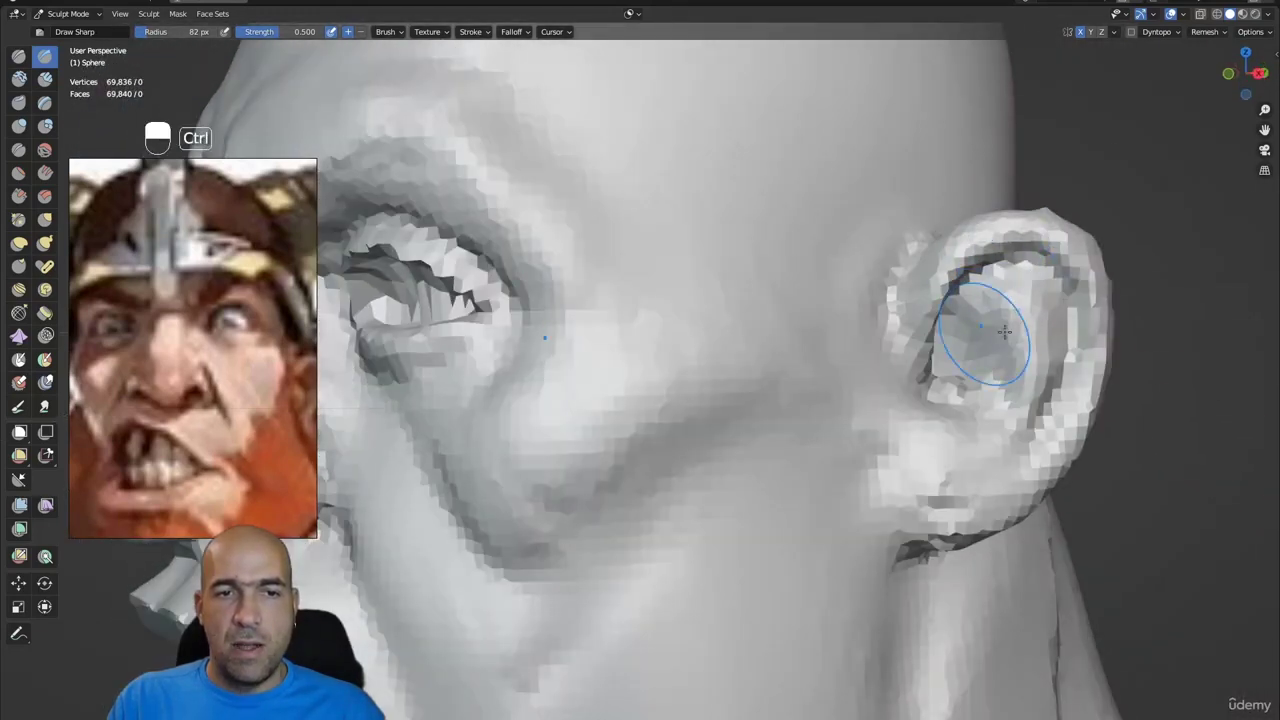
ctrl+drag(960, 298, 1009, 364)
ctrl+drag(978, 292, 1038, 286)
mouse_move(1036, 380)
mouse_down()
mouse_move(1048, 285)
mouse_move(1065, 370)
mouse_move(996, 476)
mouse_move(1015, 463)
mouse_up()
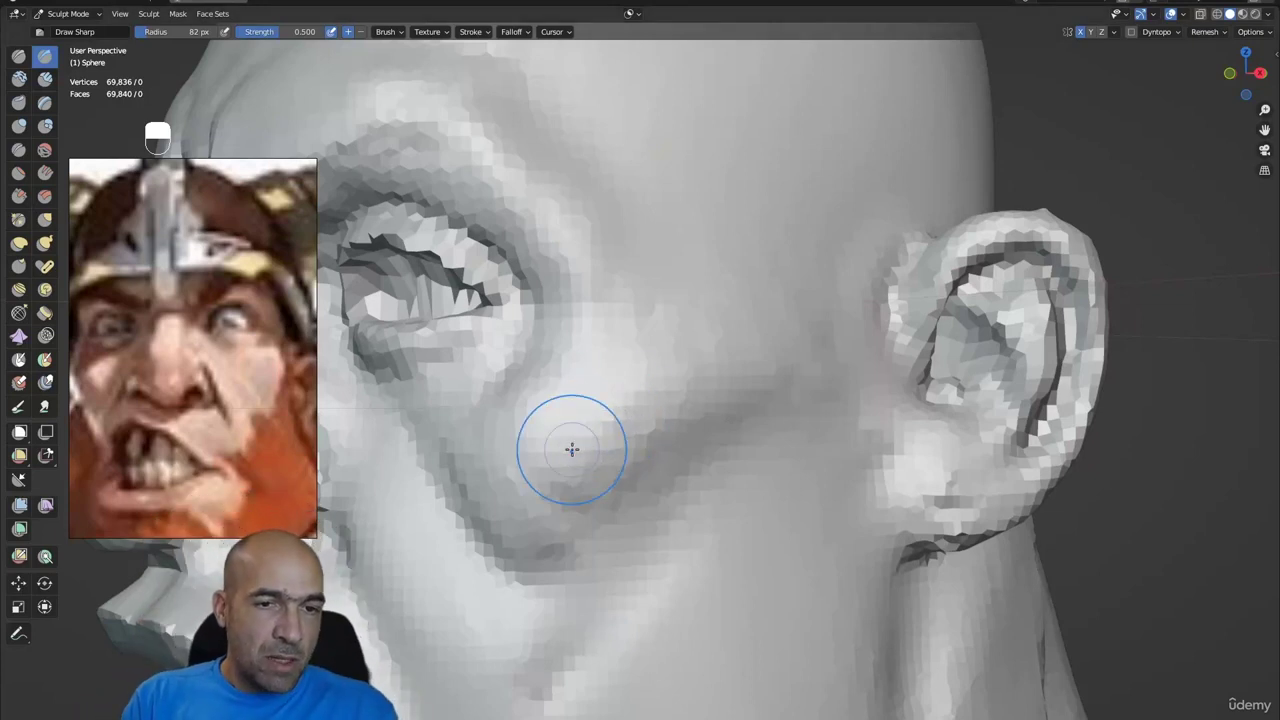
- Smooth the surface below the ear where the jaw meets the neck
ctrl+alt+drag(561, 470, 566, 540)
alt+drag(723, 413, 757, 414)
ctrl+alt+drag(866, 366, 882, 348)
mouse_move(970, 358)
alt+shift+mouse_down()
mouse_move(857, 398)
mouse_move(848, 432)
mouse_move(890, 434)
mouse_move(879, 471)
alt+shift+mouse_up()
key(1)
mouse_move(913, 452)
ctrl+mouse_down()
mouse_move(905, 440)
mouse_move(900, 460)
mouse_move(905, 420)
mouse_move(921, 421)
mouse_move(896, 450)
mouse_move(905, 420)
mouse_move(852, 420)
mouse_move(876, 412)
mouse_move(868, 440)
mouse_move(944, 468)
mouse_move(850, 484)
mouse_move(786, 470)
mouse_move(803, 496)
mouse_move(762, 500)
mouse_move(773, 545)
mouse_move(758, 557)
mouse_move(738, 544)
ctrl+mouse_up()
key(g)
key(1)
alt+drag(738, 544, 706, 526)
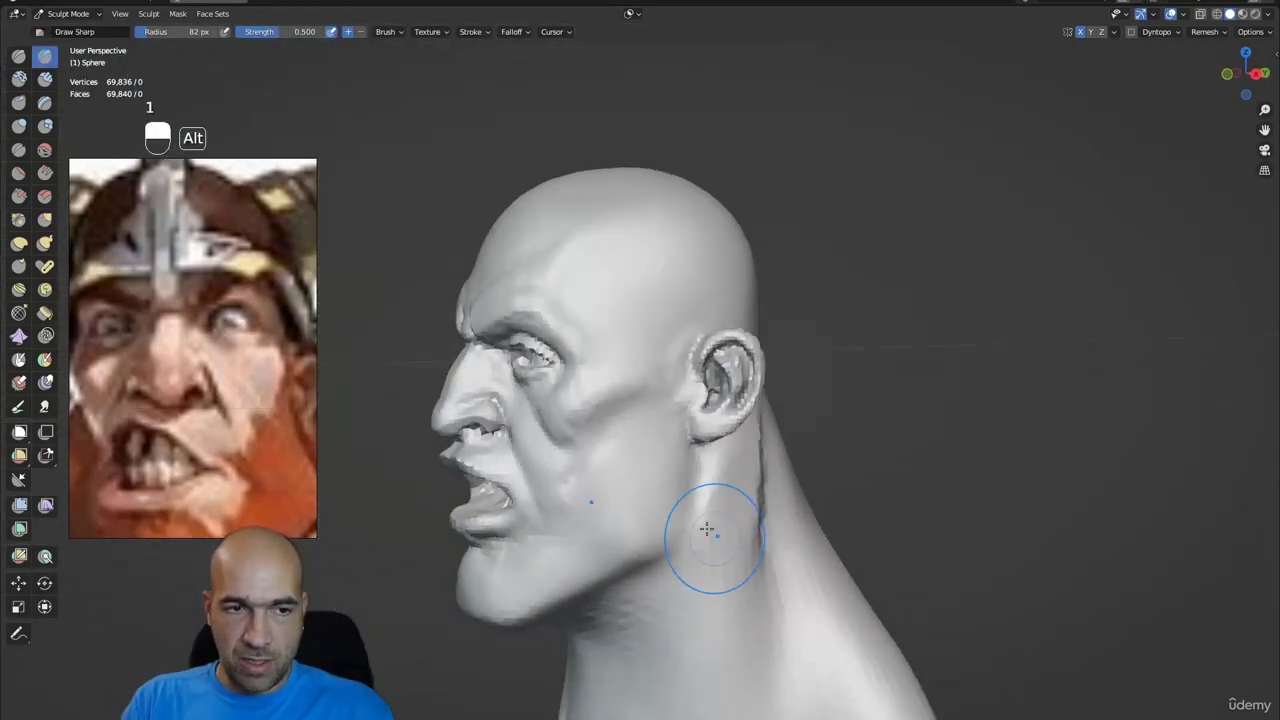
mouse_move(764, 450)
shift+mouse_down()
mouse_move(768, 568)
mouse_move(720, 514)
mouse_move(652, 500)
mouse_move(714, 463)
mouse_move(718, 420)
shift+mouse_up()
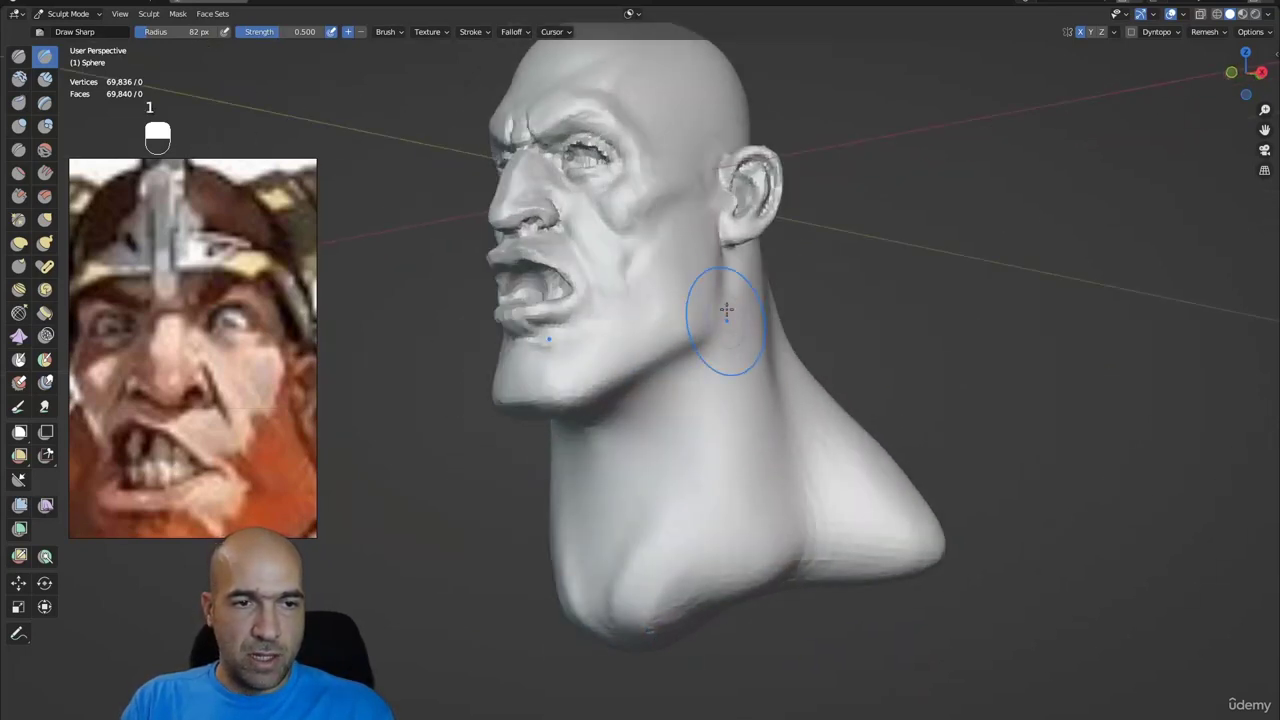
- Carve the front edge of the neck muscle running down from behind the jaw with Draw Sharp and smooth it
mouse_move(706, 354)
ctrl+mouse_down()
mouse_move(651, 494)
mouse_move(639, 457)
mouse_move(600, 476)
ctrl+mouse_up()
shift+drag(660, 430, 600, 492)
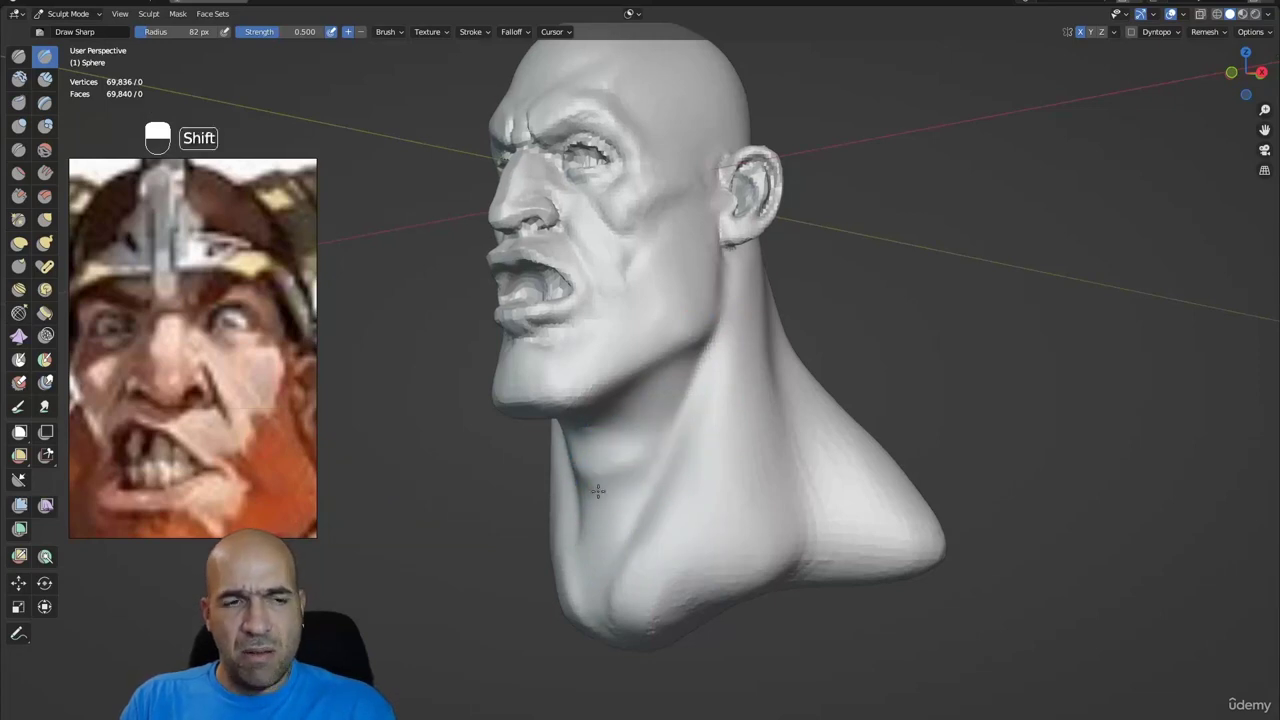
alt+drag(644, 450, 649, 423)
mouse_move(688, 360)
ctrl+mouse_down()
mouse_move(628, 421)
mouse_move(657, 386)
mouse_move(682, 400)
ctrl+mouse_up()
mouse_move(735, 335)
alt+mouse_down()
mouse_move(688, 360)
mouse_move(720, 325)
mouse_move(777, 320)
mouse_move(736, 323)
alt+mouse_up()
- Pull the upper side of the skull inward with the Grab brush at 168 px radius
key(g)
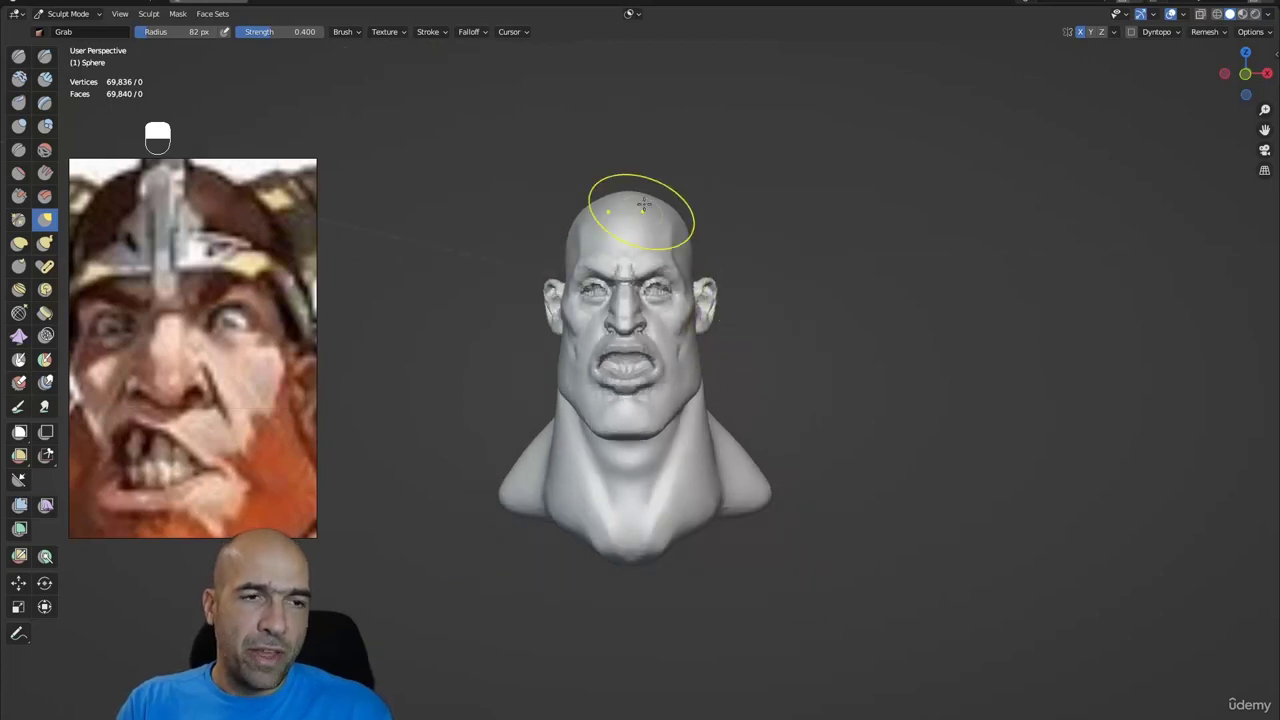
key(g)
key(bracketright)
key(bracketright)
key(bracketright)
key(bracketright)
key(bracketright)
key(bracketright)
key(bracketright)
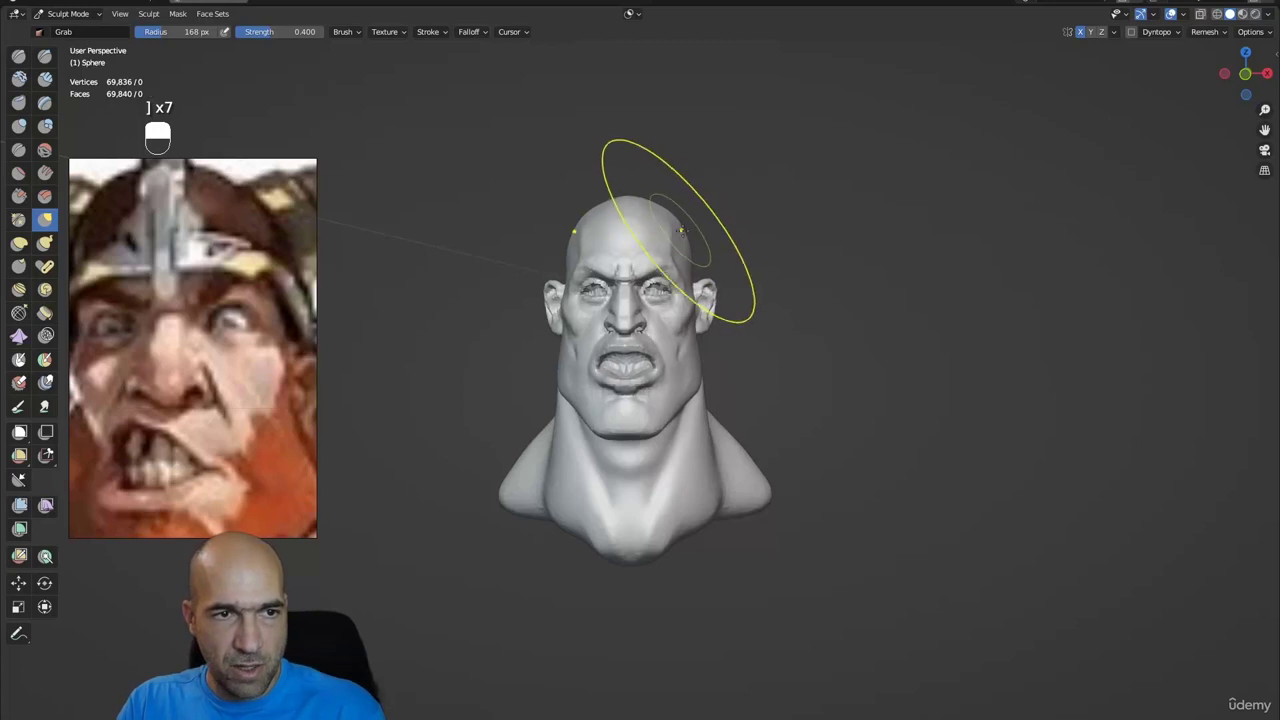
mouse_move(680, 254)
mouse_down()
mouse_move(679, 236)
mouse_move(694, 254)
mouse_move(626, 260)
mouse_move(640, 230)
mouse_up()
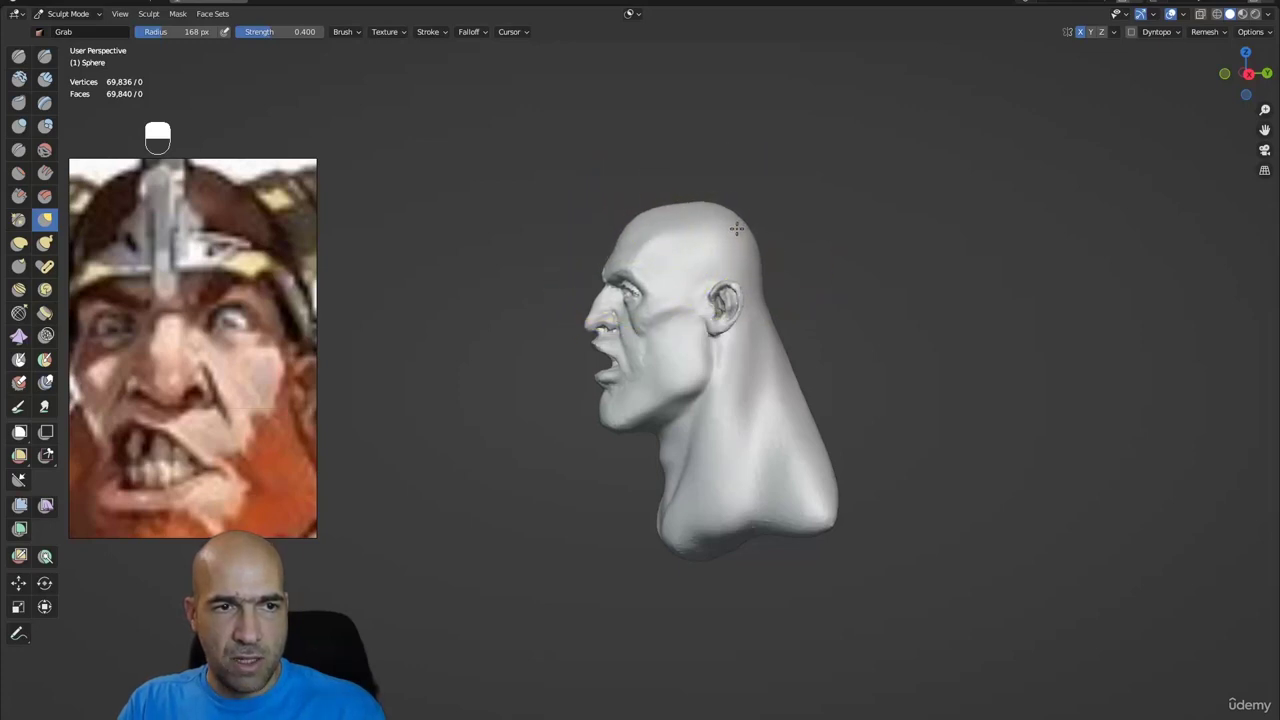
mouse_move(629, 309)
ctrl+alt+mouse_down()
mouse_move(600, 263)
mouse_move(567, 311)
mouse_move(588, 292)
mouse_move(598, 307)
ctrl+alt+mouse_up()
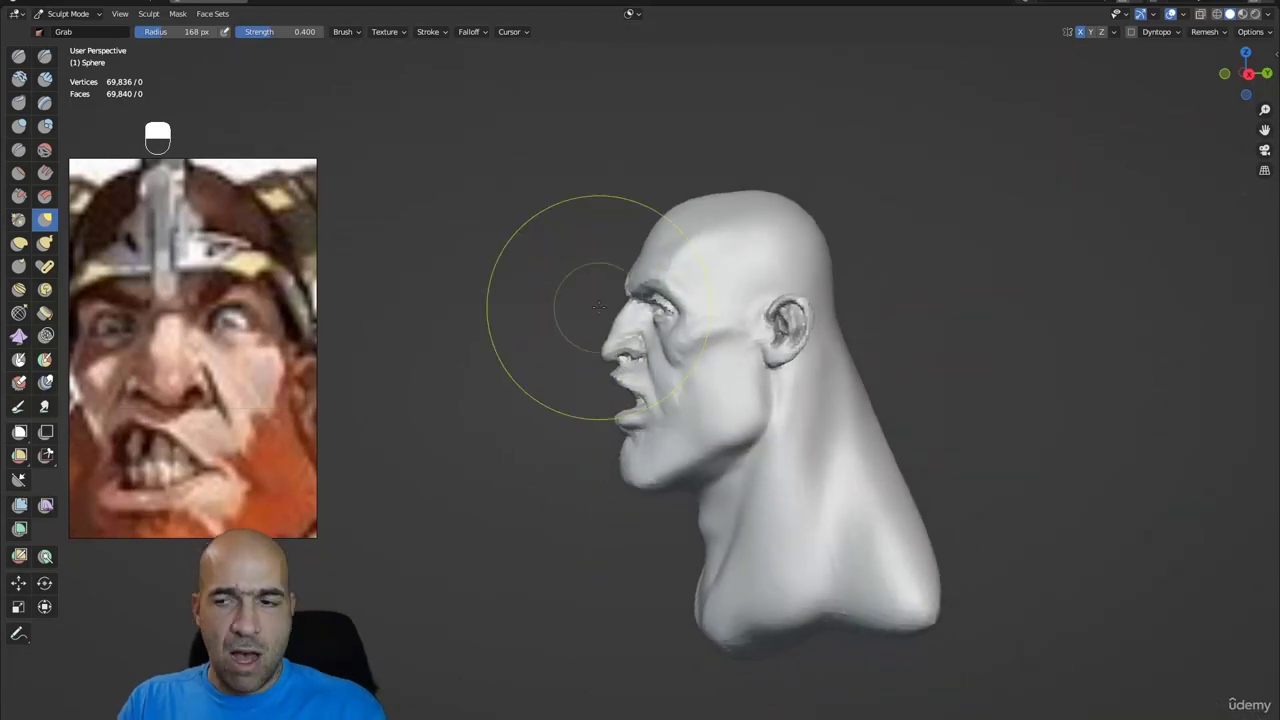
- Browse the reference image from the Viking's face to the side-profile head drawing to compare the skull and neck proportions
scroll(215, 400, down, 10)
middle_drag(236, 471, 188, 152)
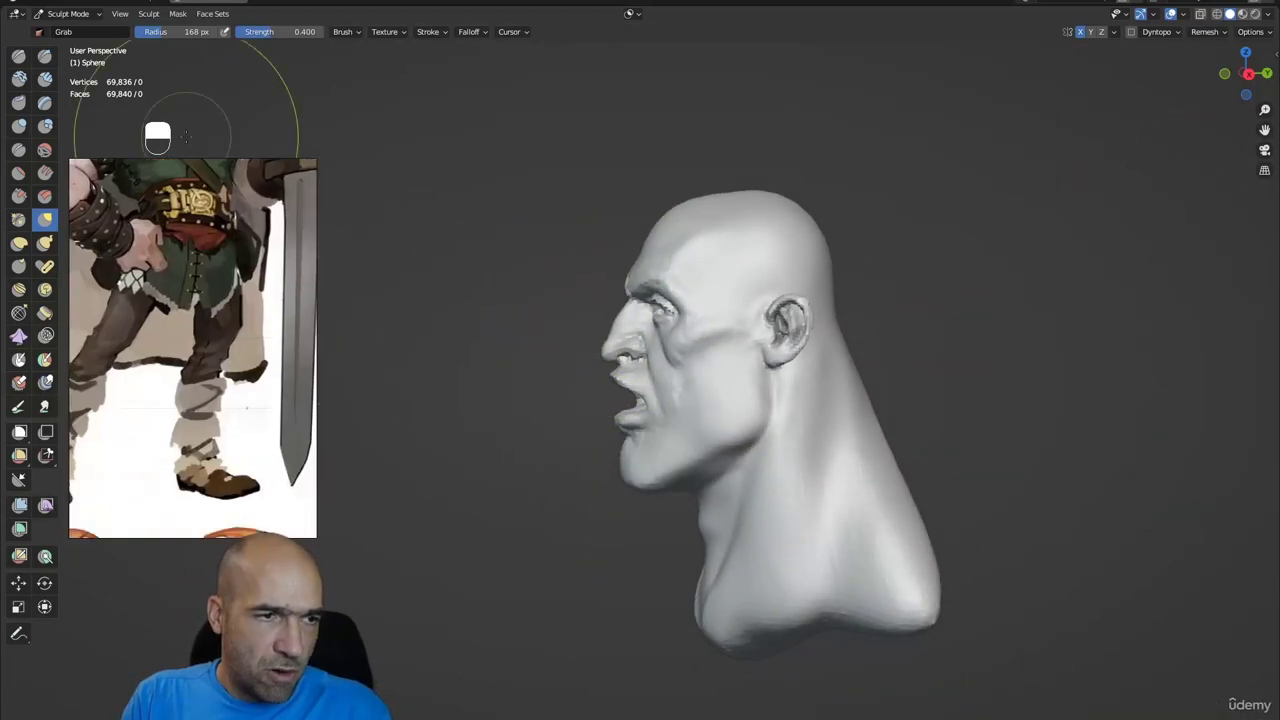
middle_drag(200, 400, 213, 572)
scroll(192, 334, up, 3)
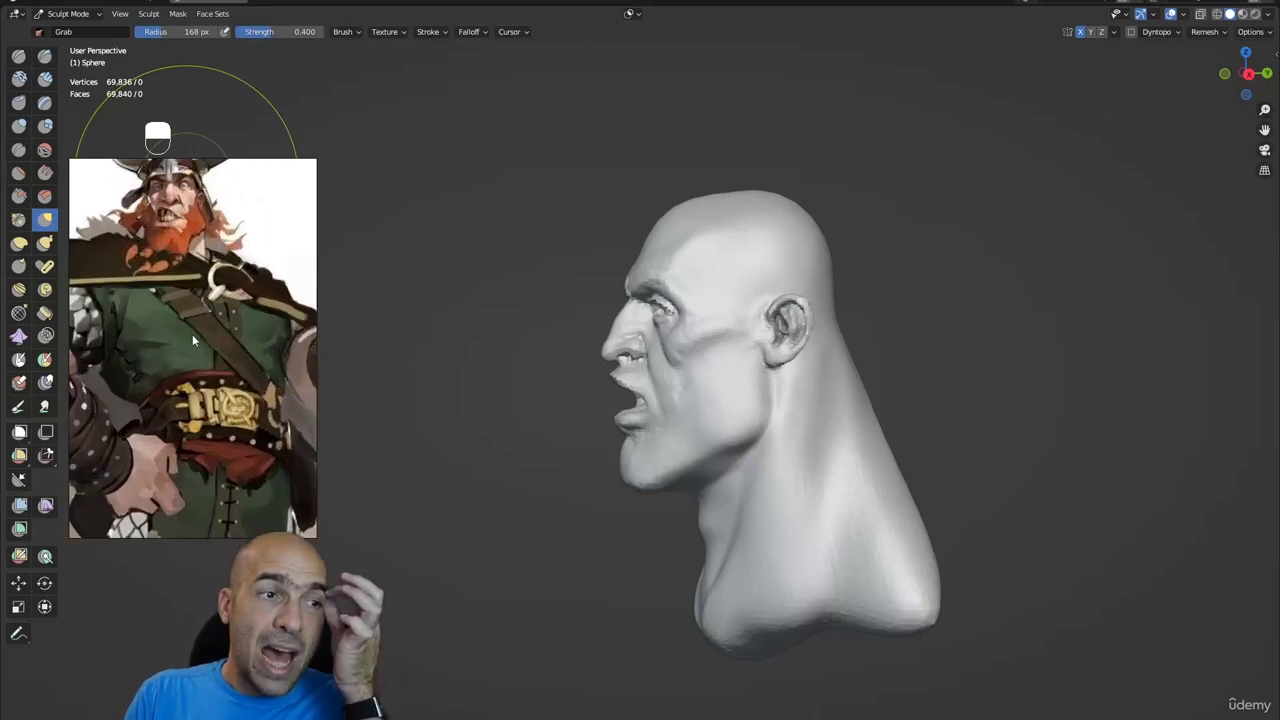
scroll(178, 264, down, 3)
scroll(178, 264, down, 5)
middle_drag(194, 414, 229, 230)
scroll(208, 350, up, 5)
middle_drag(245, 358, 195, 468)
middle_drag(146, 174, 178, 268)
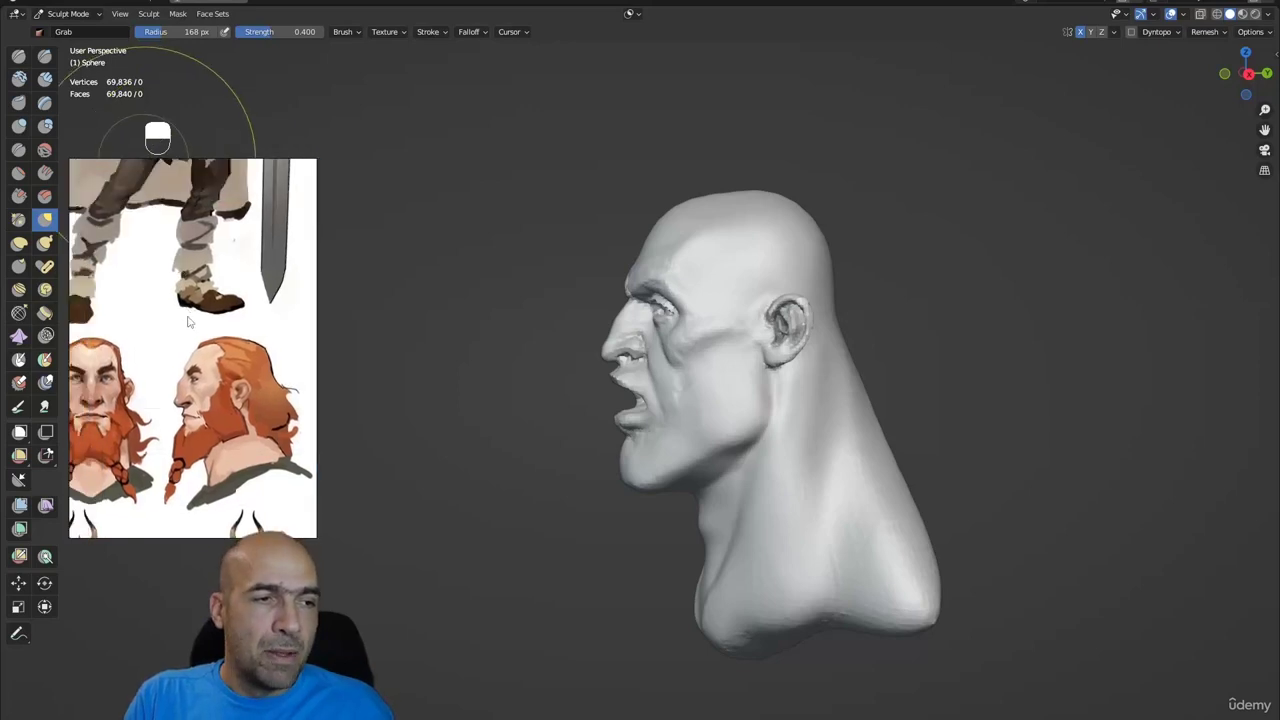
scroll(189, 322, up, 3)
middle_drag(209, 383, 214, 281)
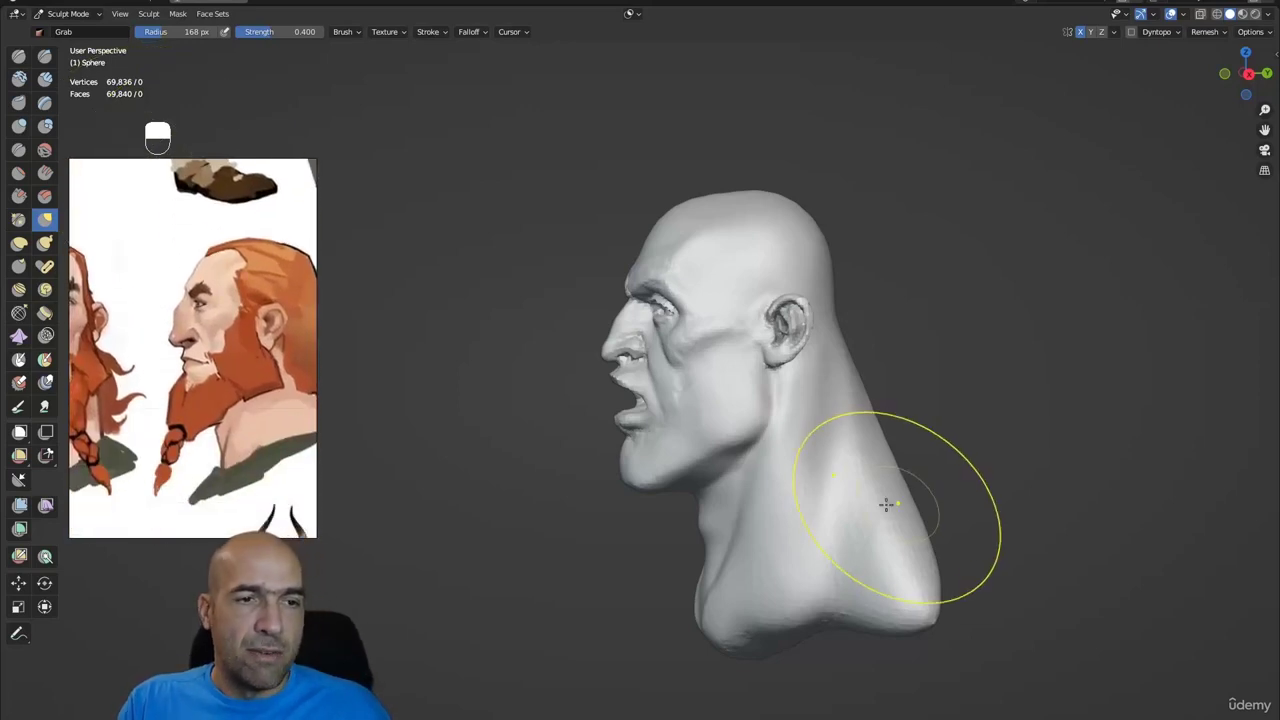
- Reshape the upper and lower eyelids and the outer eye corner with the Grab brush at 108 px radius
scroll(560, 357, up, 3)
alt+shift+drag(560, 357, 564, 400)
ctrl+alt+drag(564, 400, 571, 391)
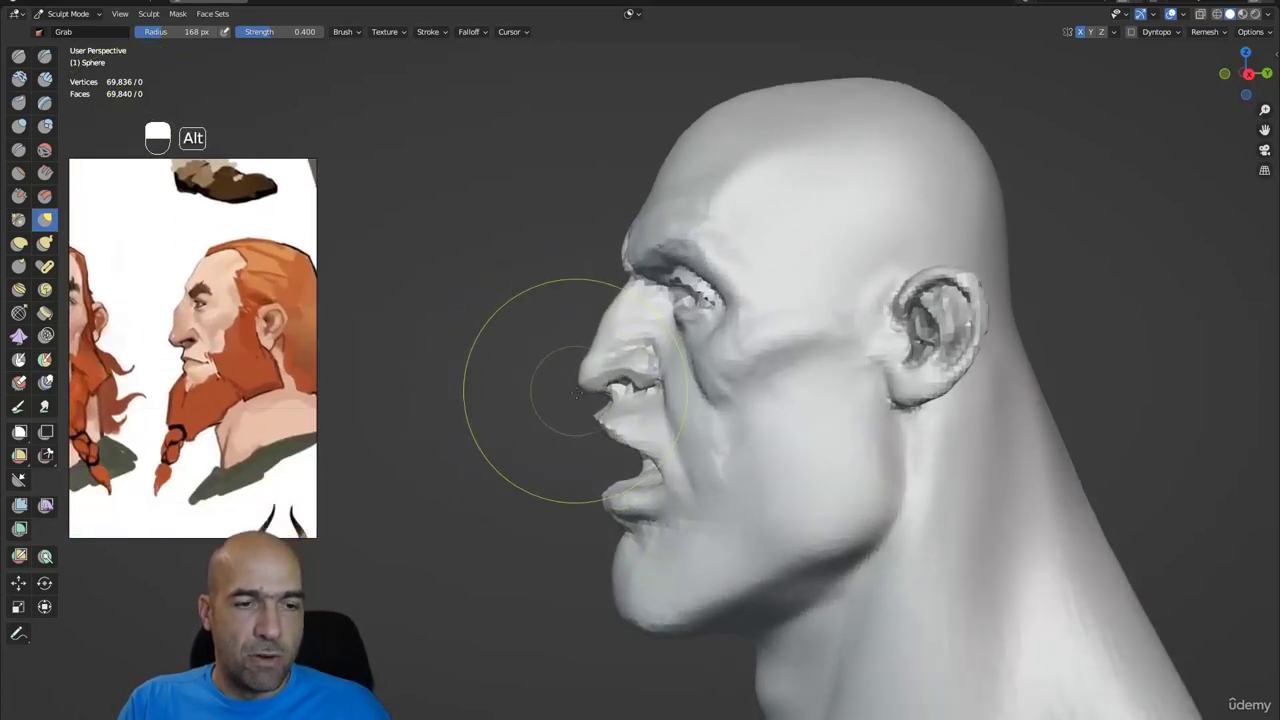
key(g)
key([)
key([)
key([)
key([)
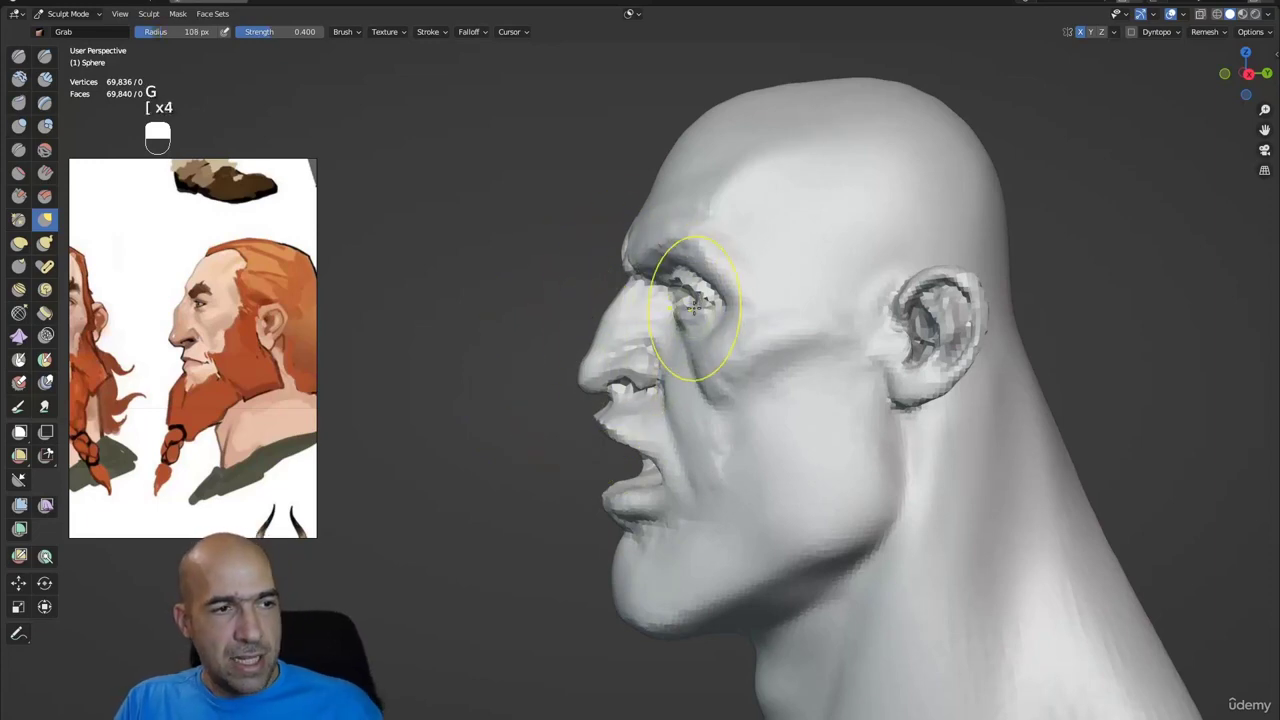
mouse_move(692, 307)
ctrl+alt+mouse_down()
mouse_move(686, 320)
mouse_move(714, 307)
mouse_move(777, 320)
mouse_move(692, 310)
ctrl+alt+mouse_up()
alt+shift+drag(692, 310, 654, 404)
ctrl+alt+drag(654, 404, 646, 366)
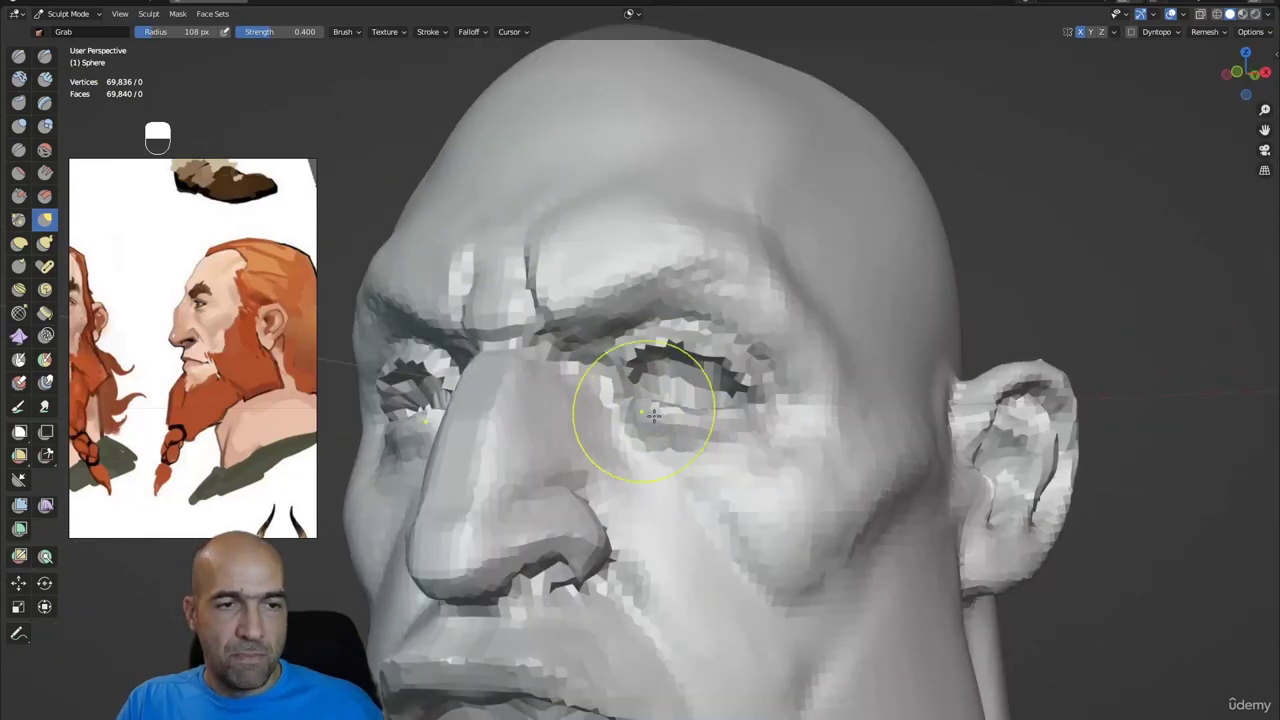
mouse_move(676, 408)
mouse_down()
mouse_move(697, 376)
mouse_move(720, 390)
mouse_up()
mouse_move(752, 404)
mouse_down()
mouse_move(774, 377)
mouse_move(743, 363)
mouse_up()
drag(660, 338, 646, 322)
mouse_move(724, 332)
alt+mouse_down()
mouse_move(676, 396)
mouse_move(640, 398)
mouse_move(737, 391)
mouse_move(711, 354)
mouse_move(735, 377)
mouse_move(780, 370)
mouse_move(754, 423)
mouse_move(771, 418)
alt+mouse_up()
- Refine the area around the eyes with Clay Strips and with the Grab brush at 87 px radius
key(2)
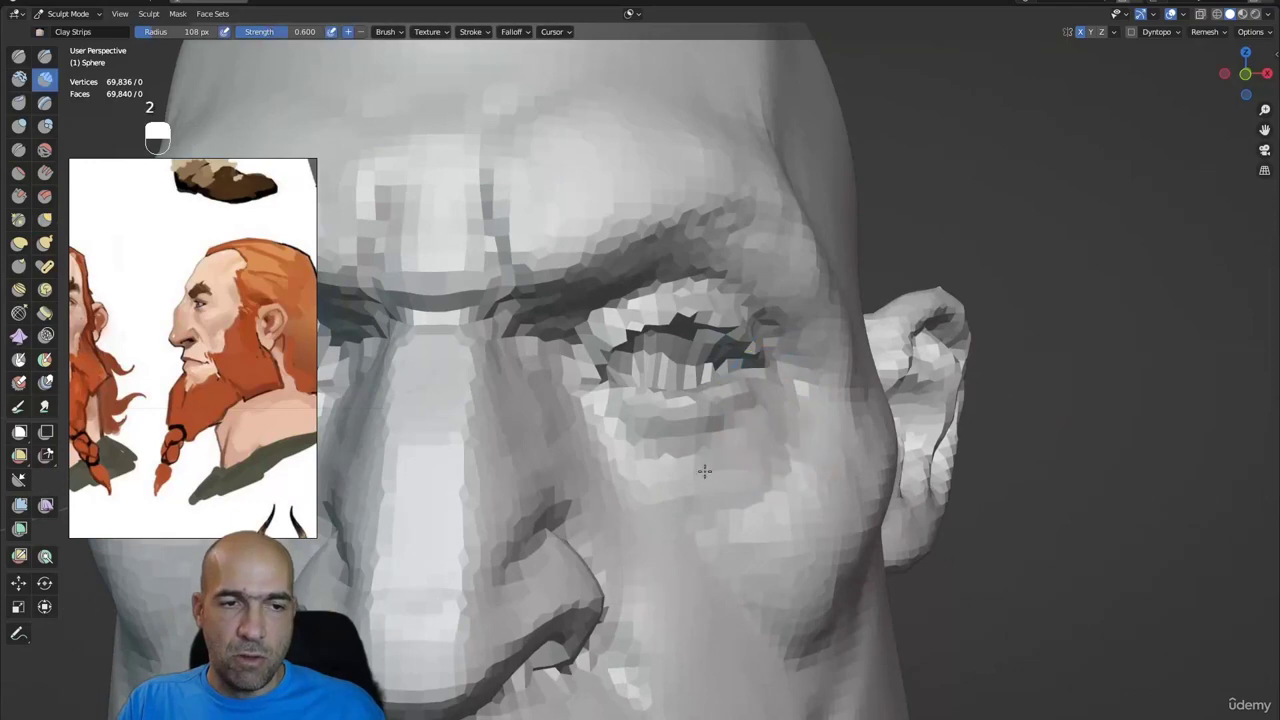
mouse_move(708, 479)
ctrl+alt+mouse_down()
mouse_move(700, 505)
mouse_move(654, 471)
mouse_move(749, 486)
mouse_move(774, 475)
mouse_move(714, 457)
mouse_move(680, 423)
ctrl+alt+mouse_up()
key(g)
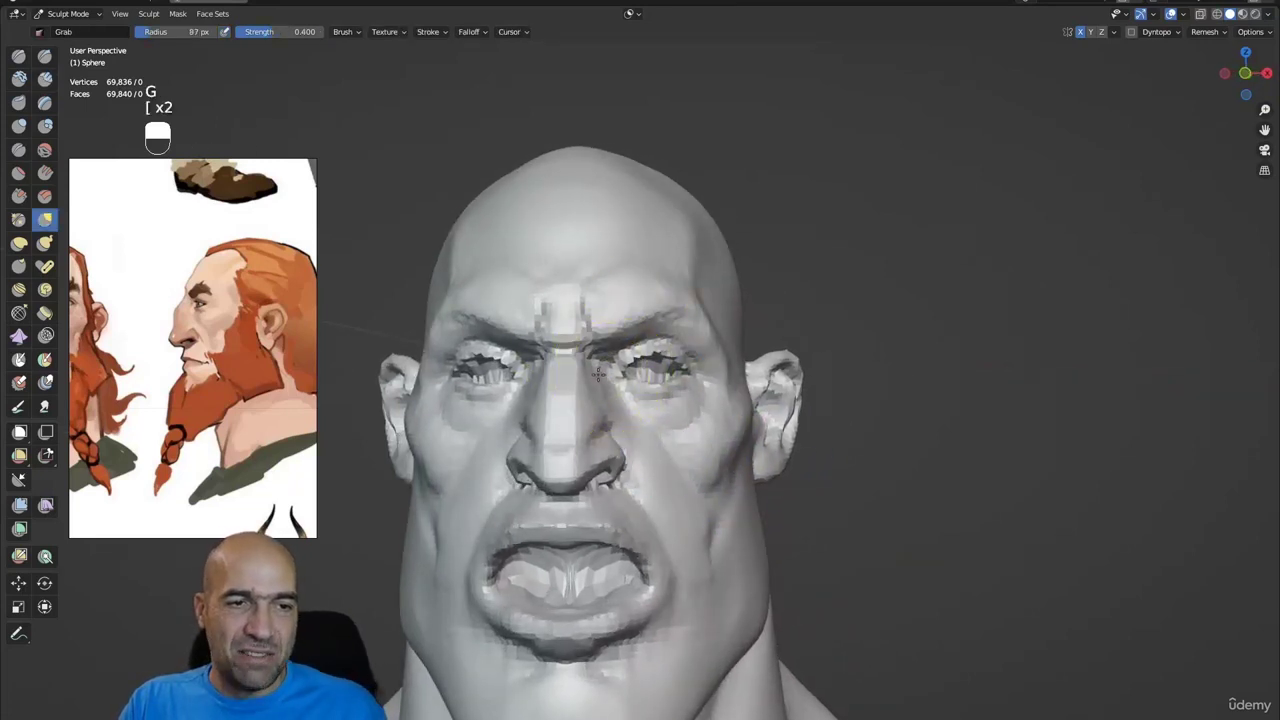
mouse_move(635, 350)
ctrl+alt+mouse_down()
mouse_move(640, 330)
mouse_move(713, 366)
mouse_move(742, 355)
mouse_move(771, 371)
mouse_move(748, 320)
ctrl+alt+mouse_up()
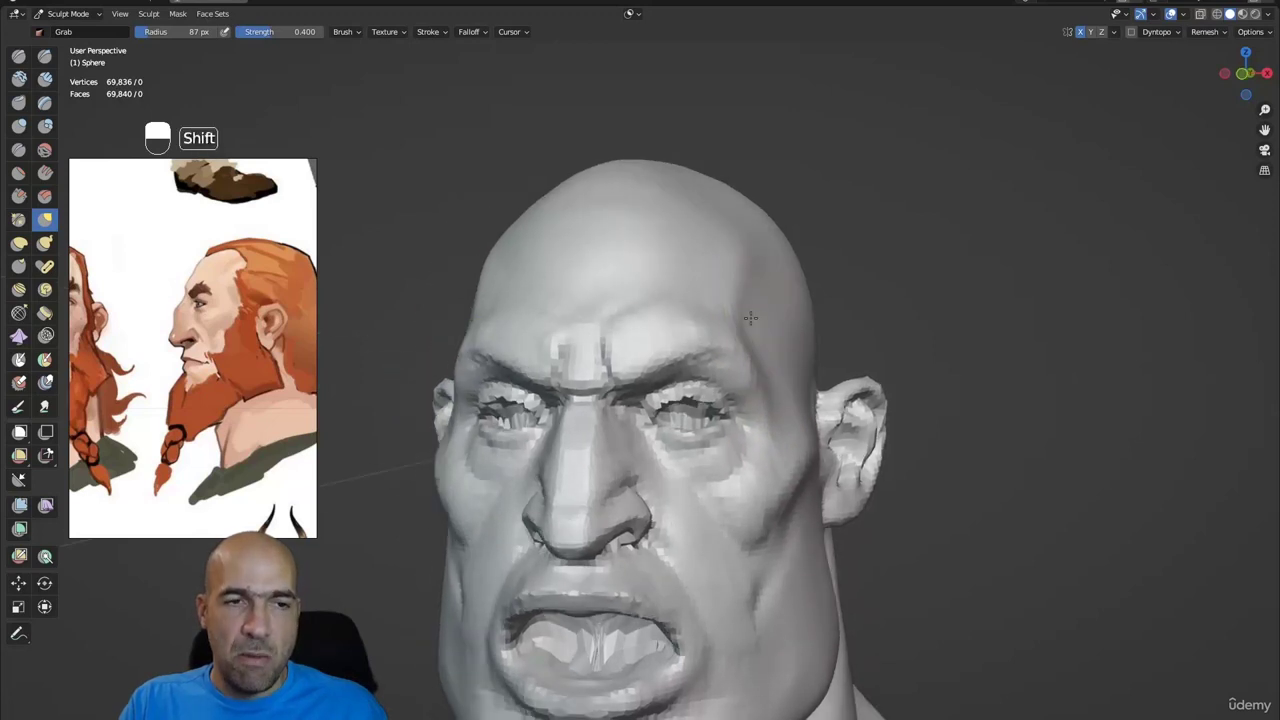
- Adjust the lower lip with Grab and carve the mouth floor behind it with Draw Sharp at 87 px radius
mouse_move(670, 254)
alt+shift+mouse_down()
mouse_move(643, 291)
mouse_move(634, 252)
alt+shift+mouse_up()
mouse_move(634, 252)
ctrl+alt+mouse_down()
mouse_move(692, 360)
mouse_move(663, 400)
mouse_move(645, 355)
mouse_move(667, 353)
mouse_move(677, 443)
ctrl+alt+mouse_up()
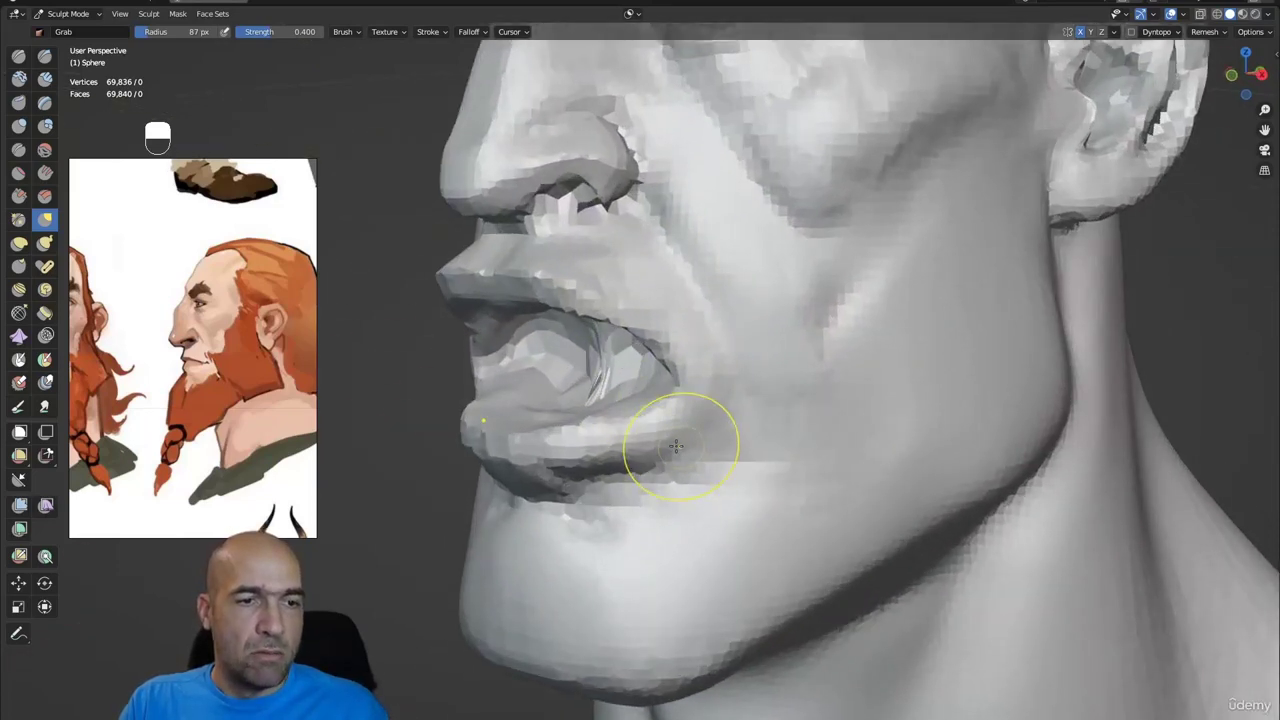
key(2)
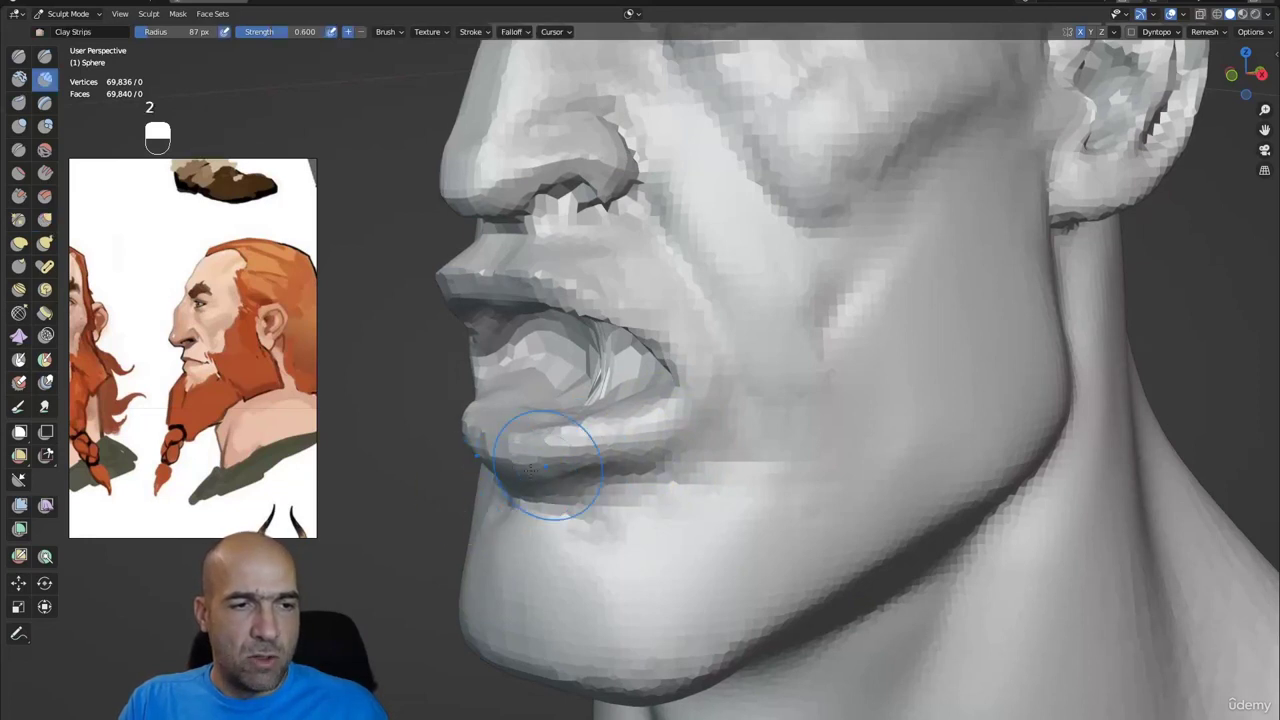
key(1)
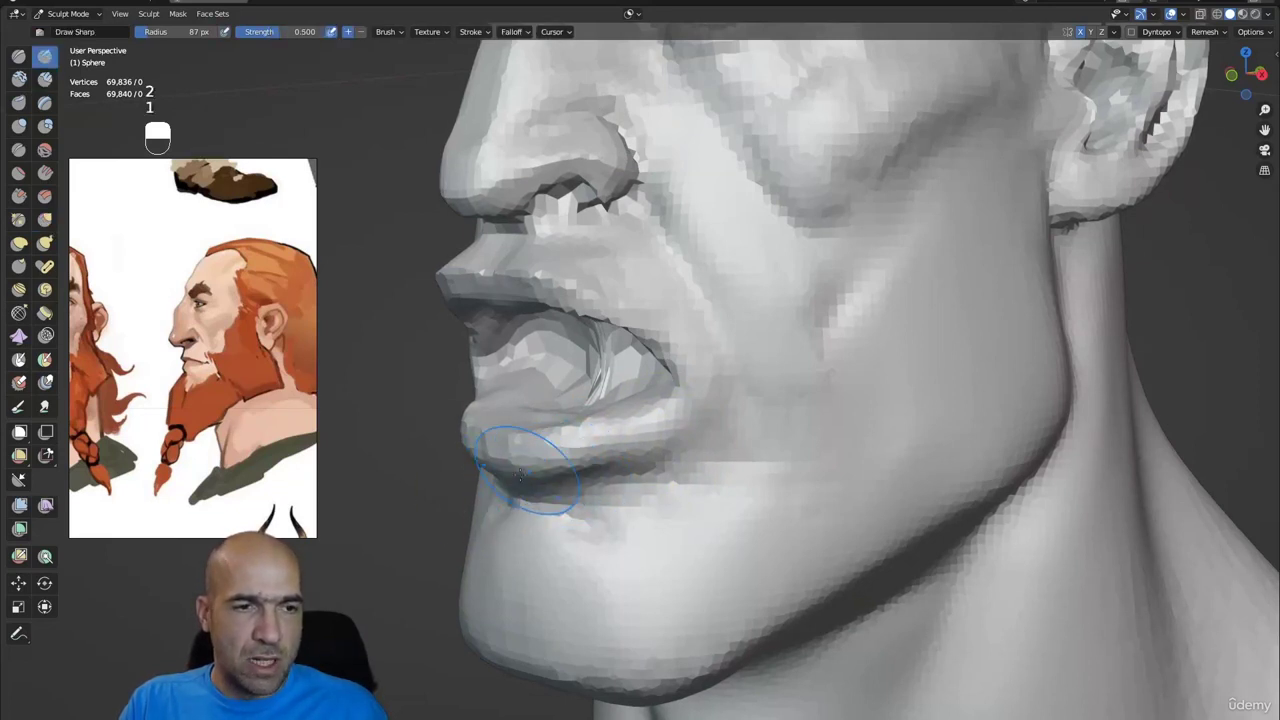
key(shift)
middle_drag(523, 421, 516, 403)
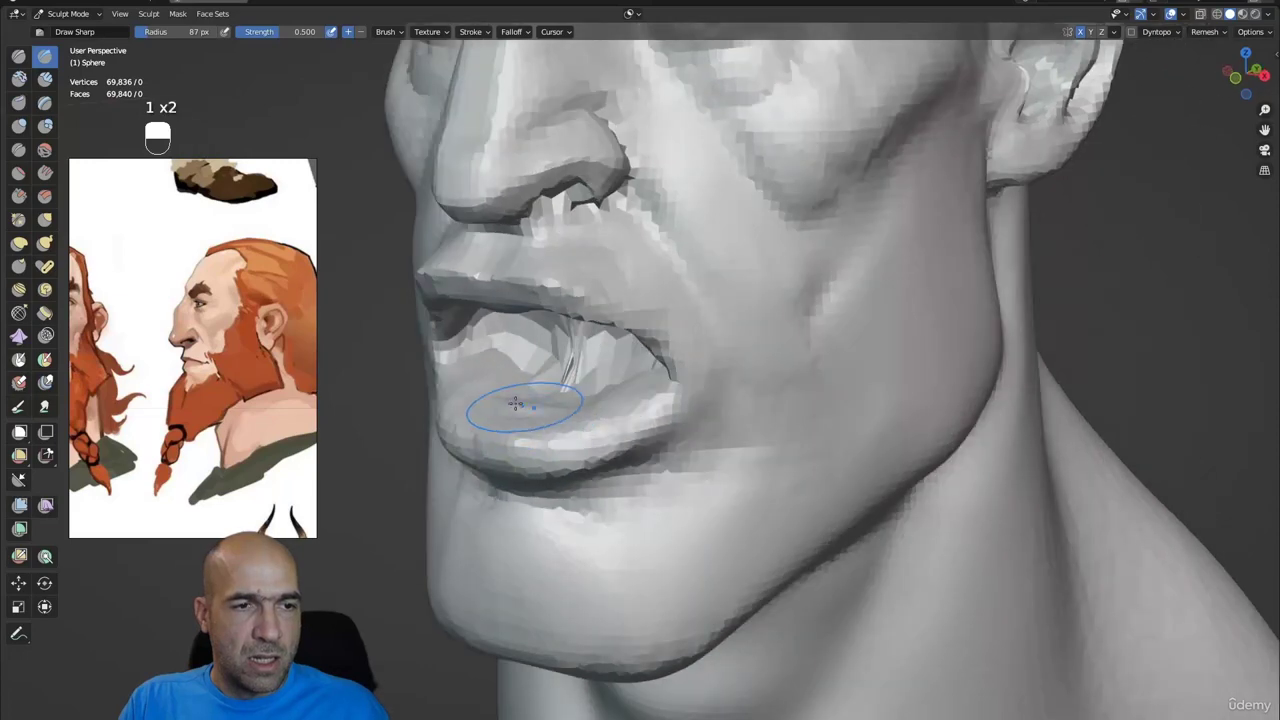
ctrl+drag(603, 395, 605, 393)
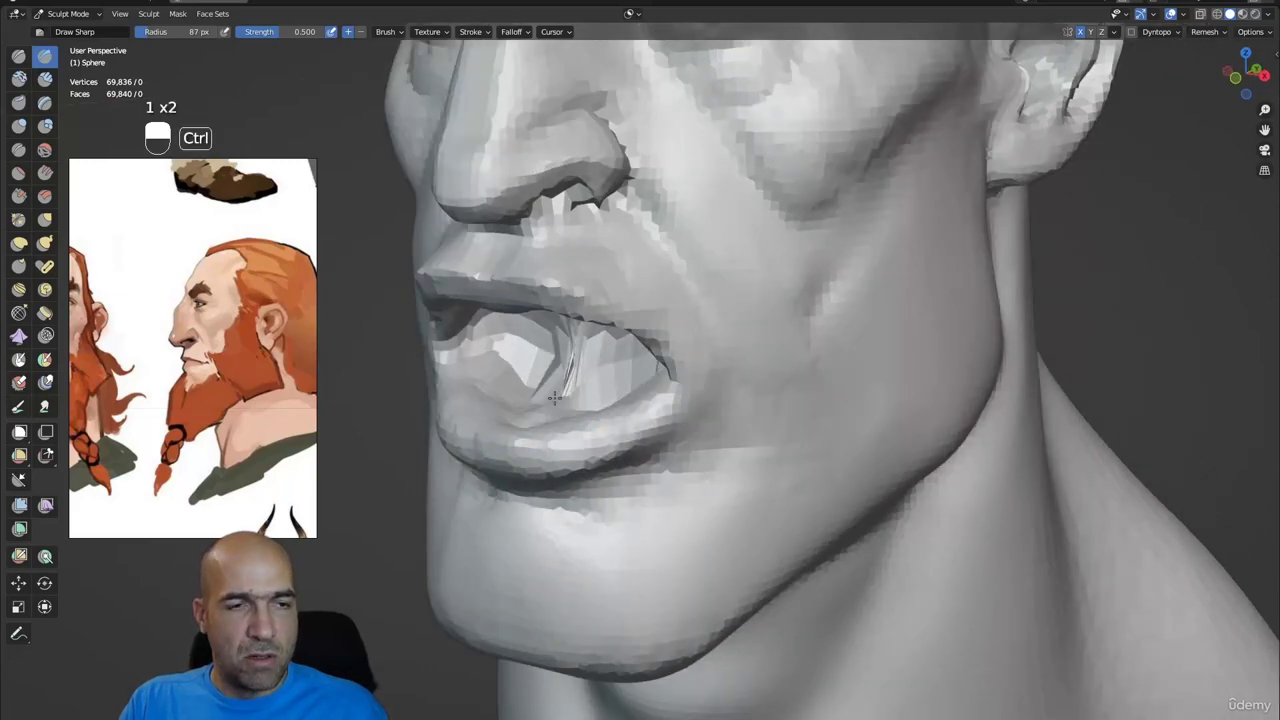
middle_drag(604, 402, 691, 406)
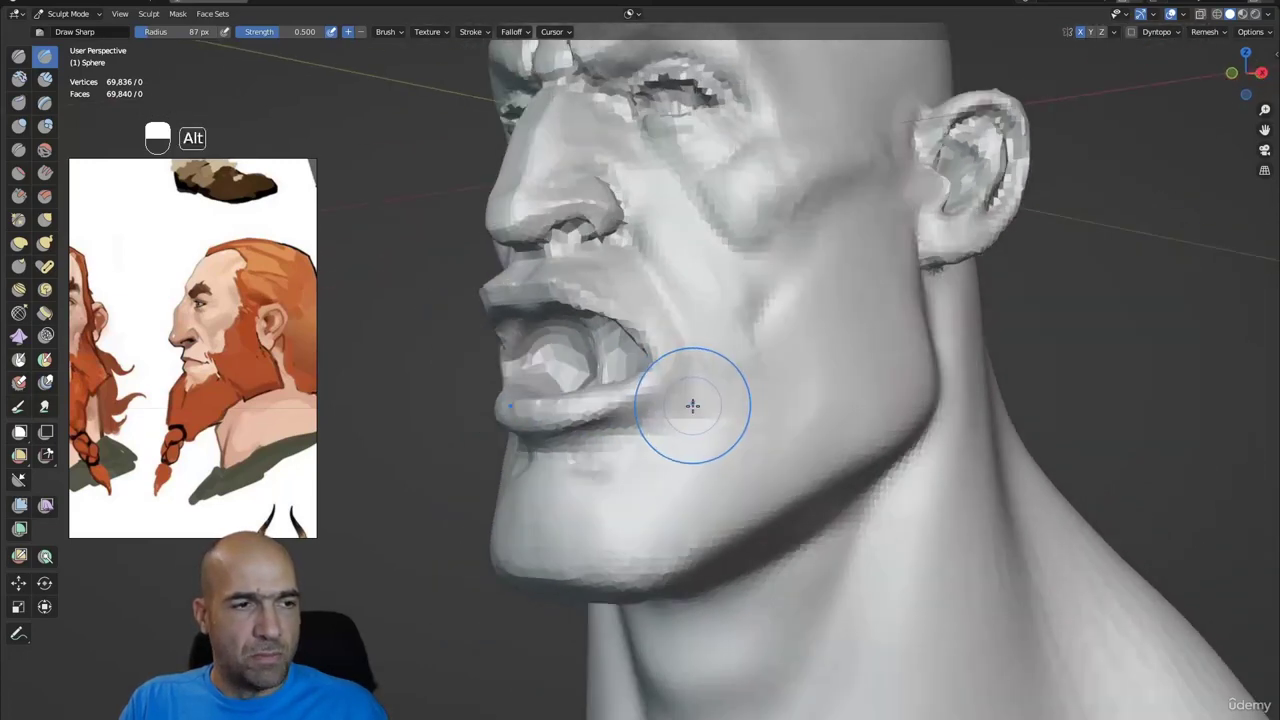
- Build up the flesh below the mouth corner beside the chin with Clay Strips at 87 px radius
key(2)
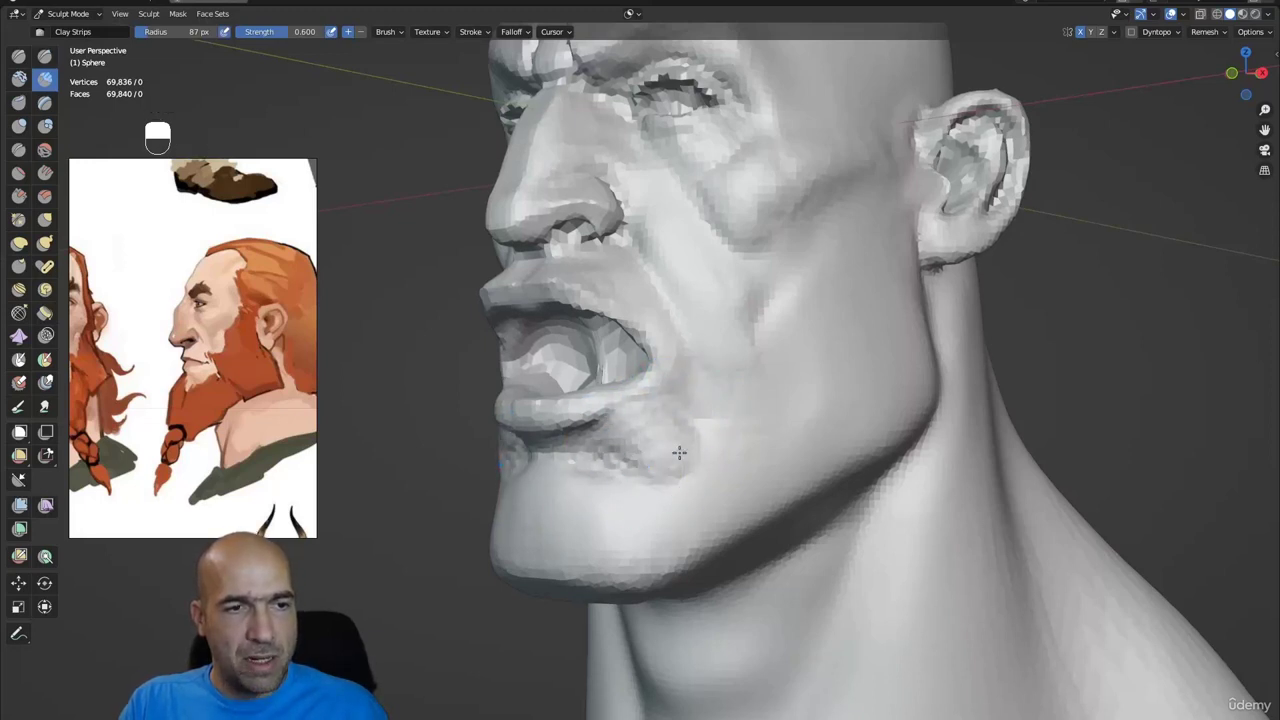
middle_drag(649, 486, 600, 455)
key(1)
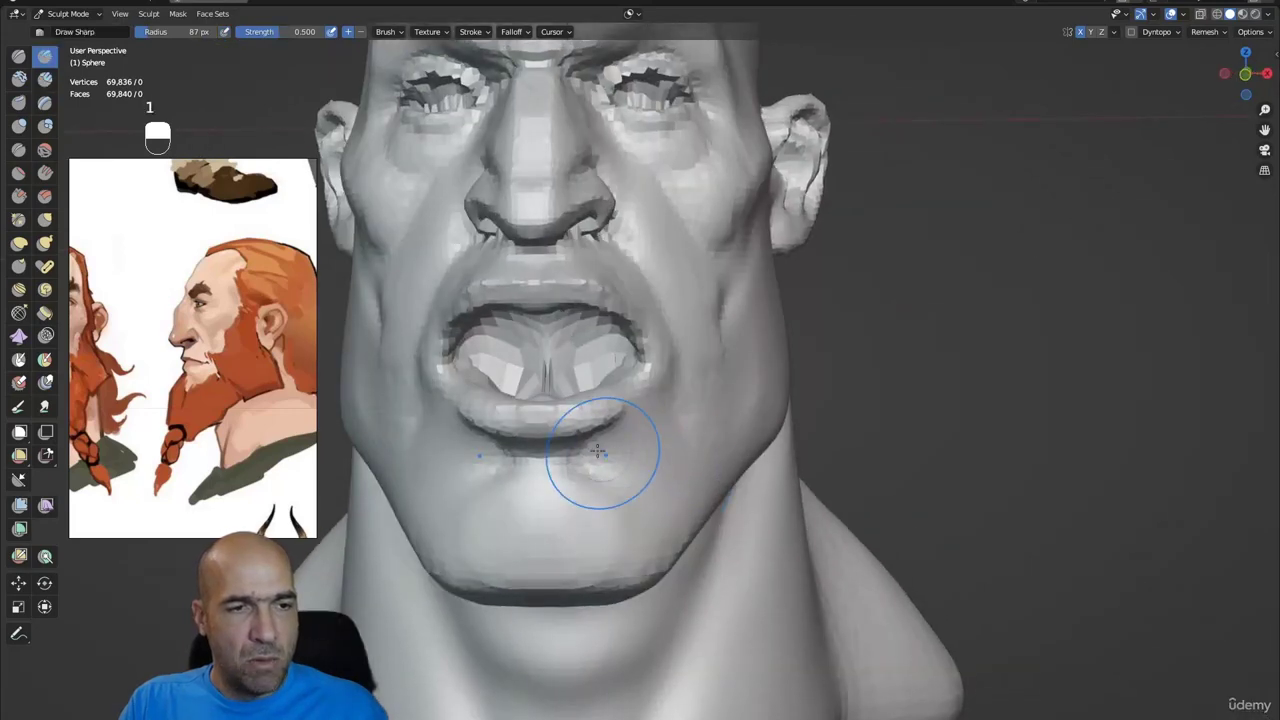
alt+drag(650, 492, 715, 486)
key(2)
drag(459, 443, 370, 459)
alt+drag(442, 424, 626, 342)
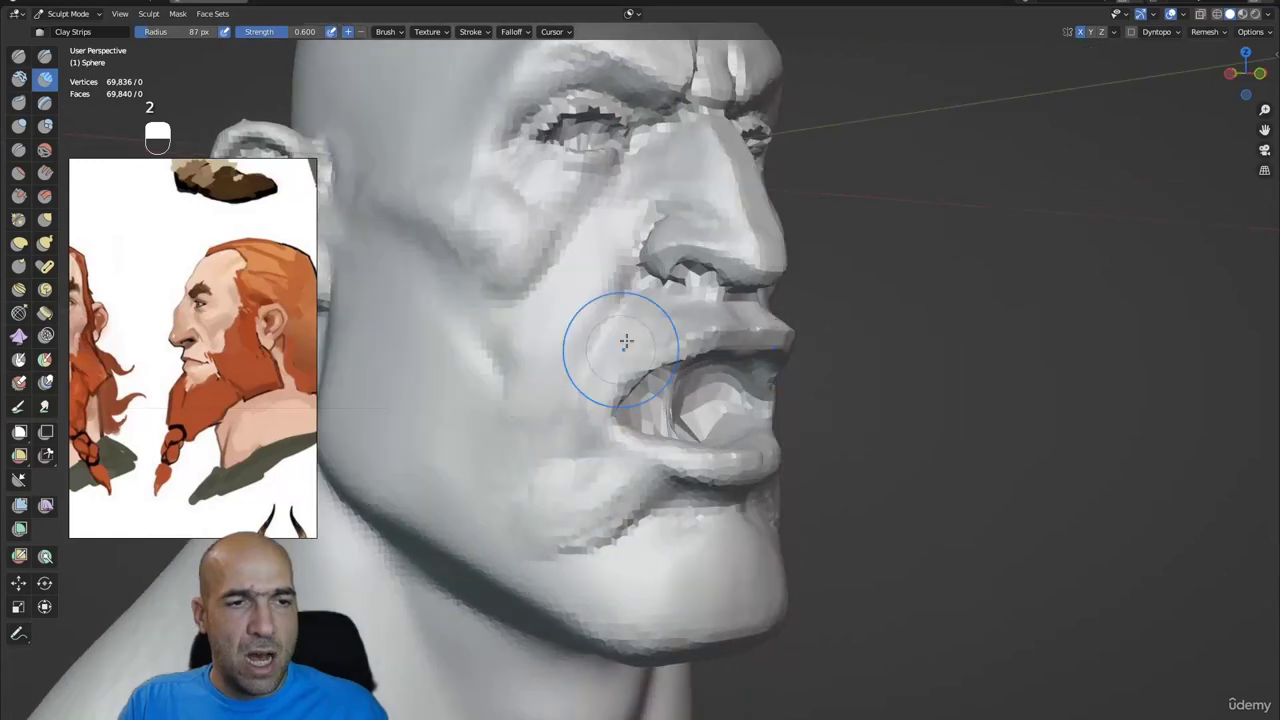
- Shape the chin and the crease under the lower lip with Clay Strips and smooth the transitions
alt+drag(629, 457, 558, 462)
ctrl+alt+drag(558, 462, 536, 530)
alt+shift+drag(706, 395, 652, 470)
mouse_move(677, 524)
ctrl+alt+mouse_down()
mouse_move(686, 514)
mouse_move(606, 537)
mouse_move(594, 503)
mouse_move(569, 492)
mouse_move(600, 500)
ctrl+alt+mouse_up()
key(1)
key(2)
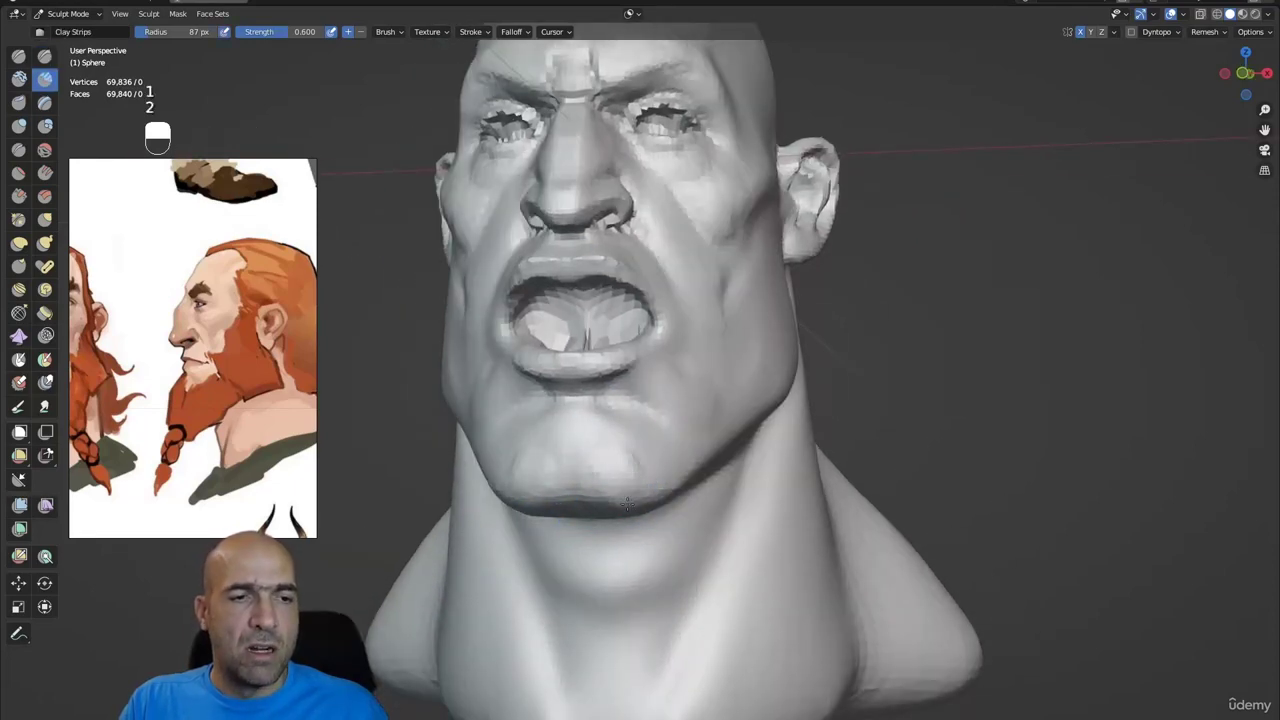
mouse_move(633, 458)
alt+shift+mouse_down()
mouse_move(666, 491)
mouse_move(620, 491)
mouse_move(700, 470)
mouse_move(659, 479)
alt+shift+mouse_up()
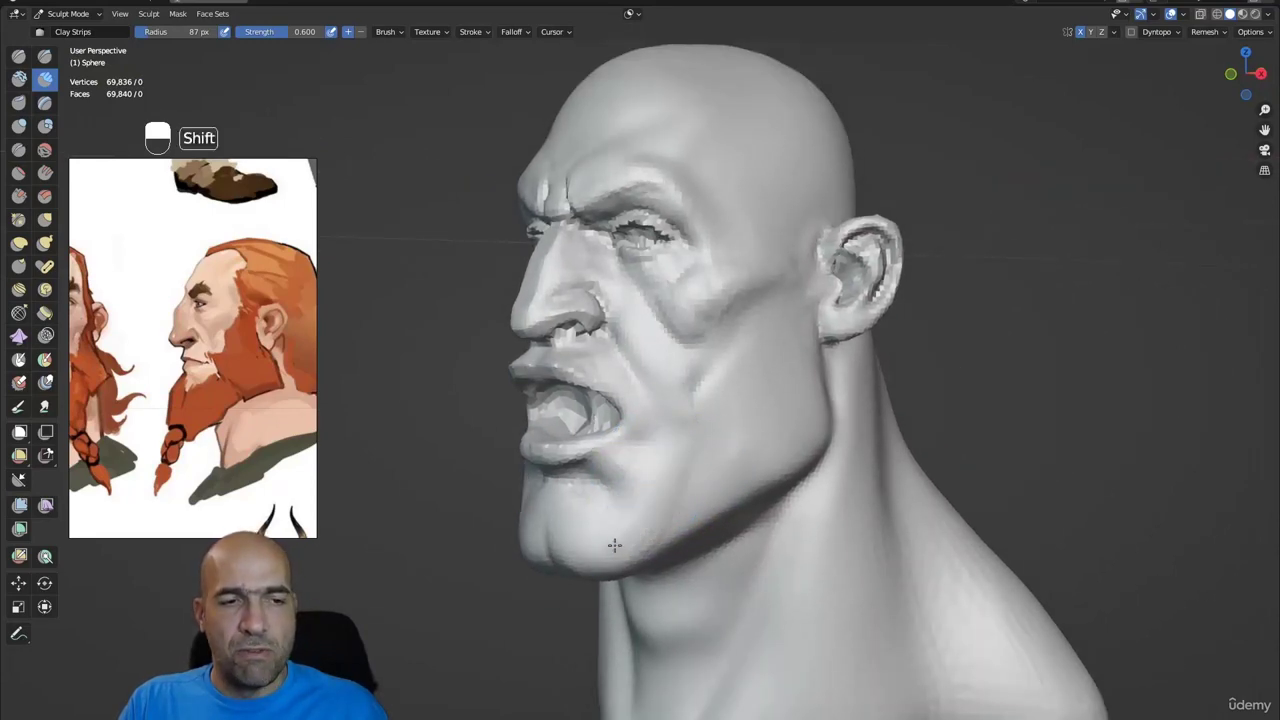
mouse_move(614, 543)
alt+shift+mouse_down()
mouse_move(622, 519)
mouse_move(740, 500)
mouse_move(728, 488)
alt+shift+mouse_up()
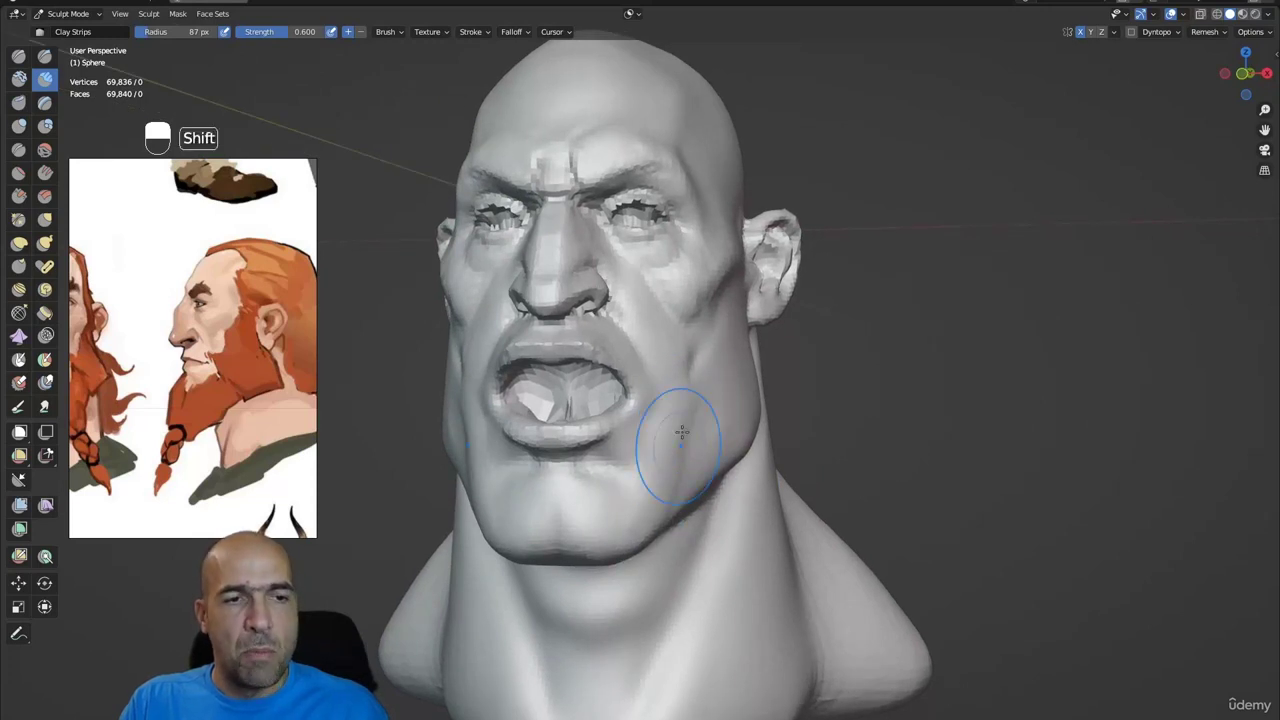
- Refine the cheek and jaw muscle with Clay Strips at 87 px radius and smooth the area
alt+drag(681, 432, 661, 413)
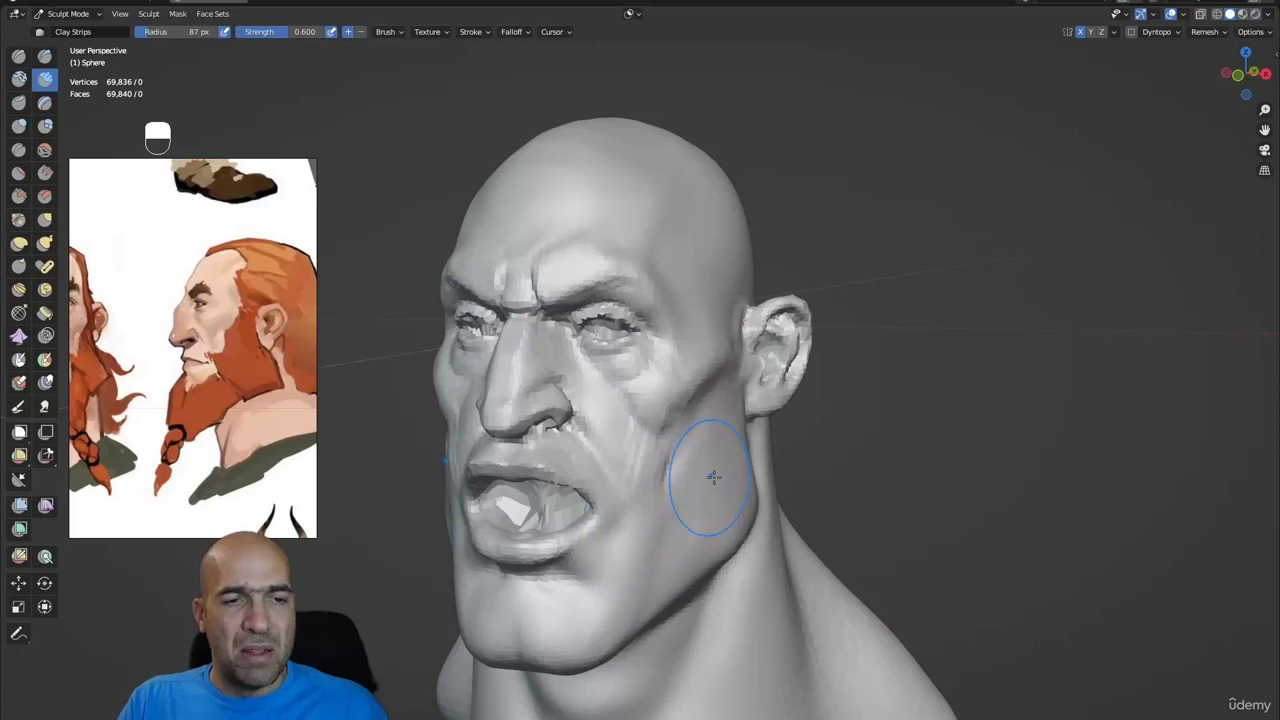
alt+drag(713, 477, 712, 483)
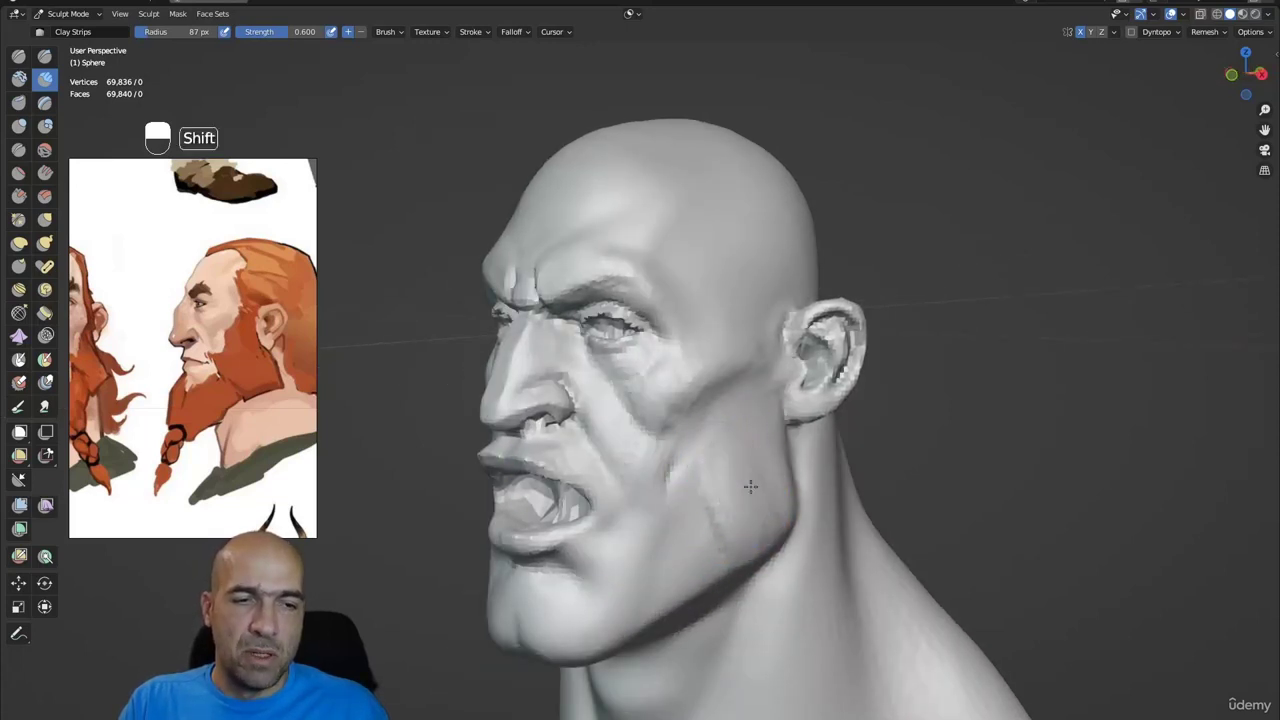
alt+drag(674, 409, 696, 432)
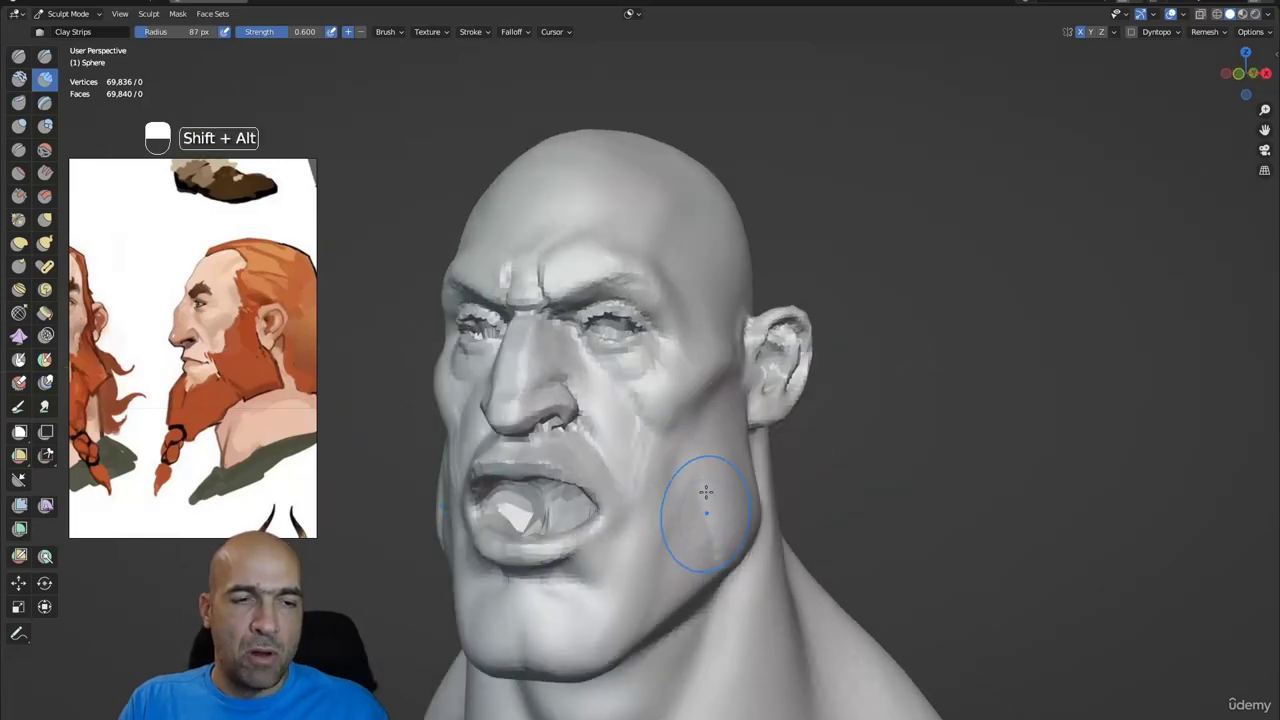
alt+drag(706, 491, 705, 526)
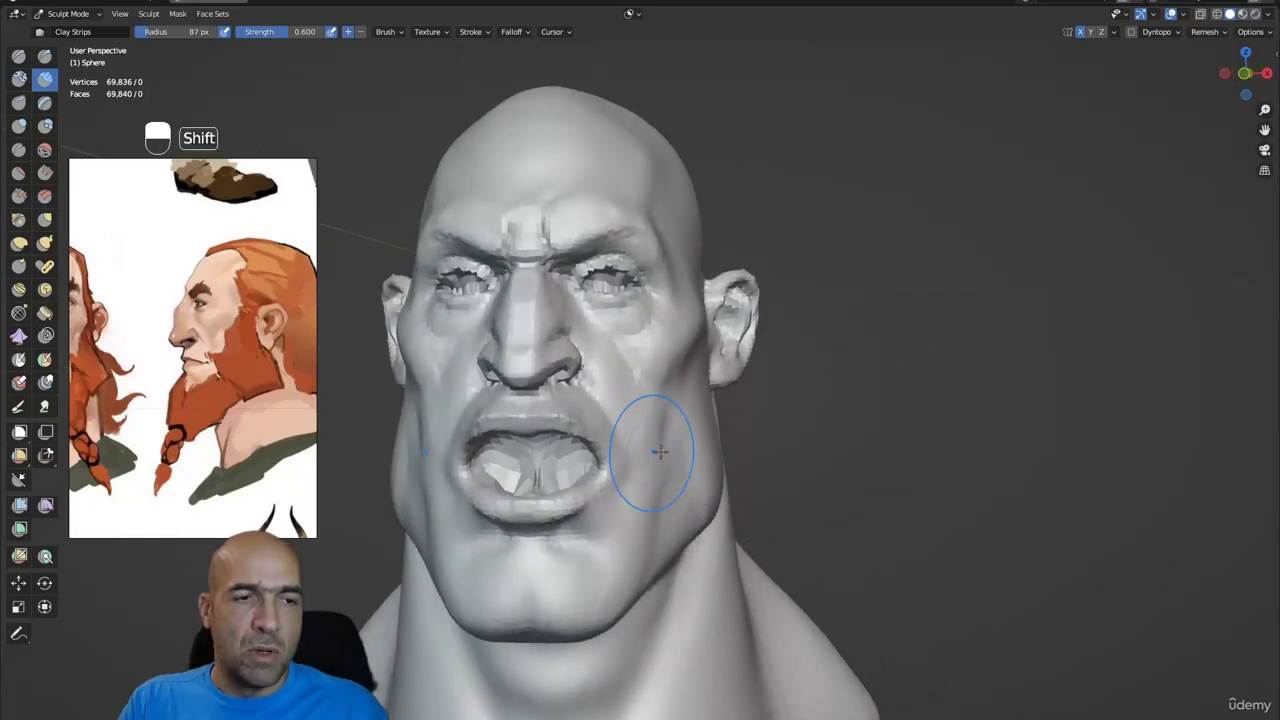
mouse_move(660, 452)
alt+mouse_down()
mouse_move(651, 460)
mouse_move(677, 451)
mouse_move(617, 426)
alt+mouse_up()
- Sharpen the folds around the nose and mouth corner with Draw Sharp, reducing the brush radius to 63 px
key(1)
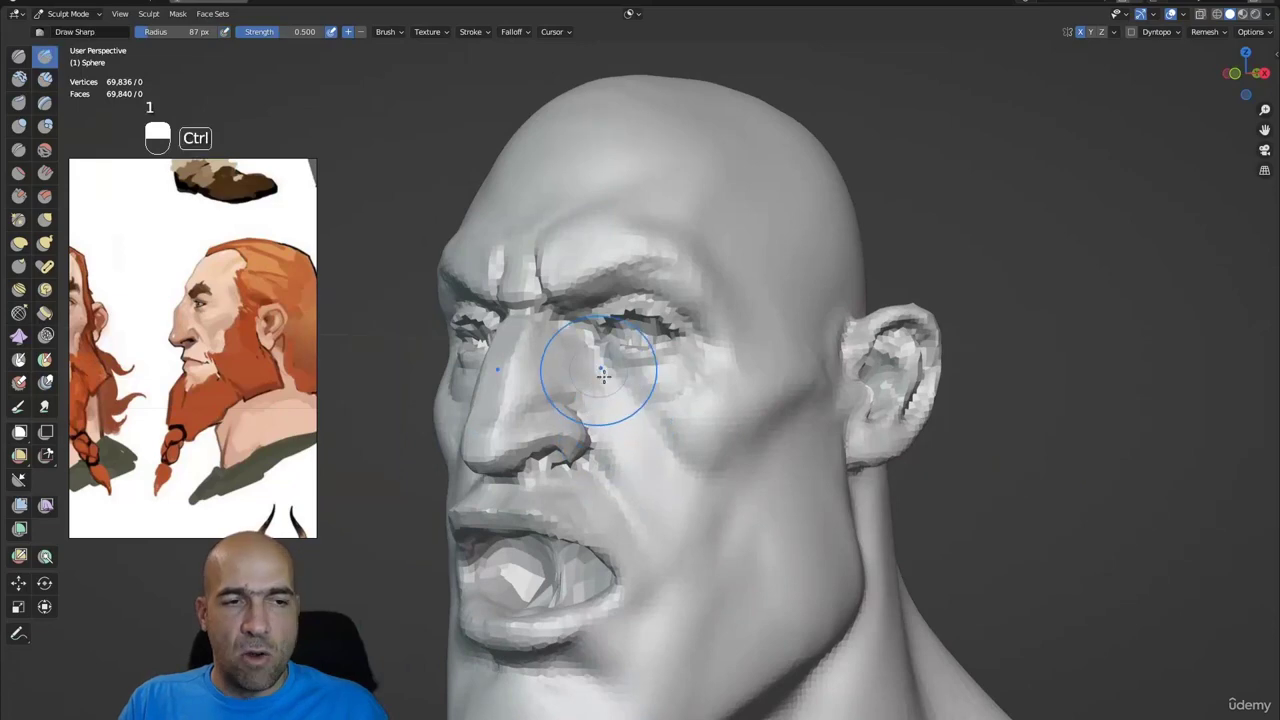
ctrl+alt+drag(712, 573, 699, 391)
ctrl+alt+drag(699, 391, 660, 352)
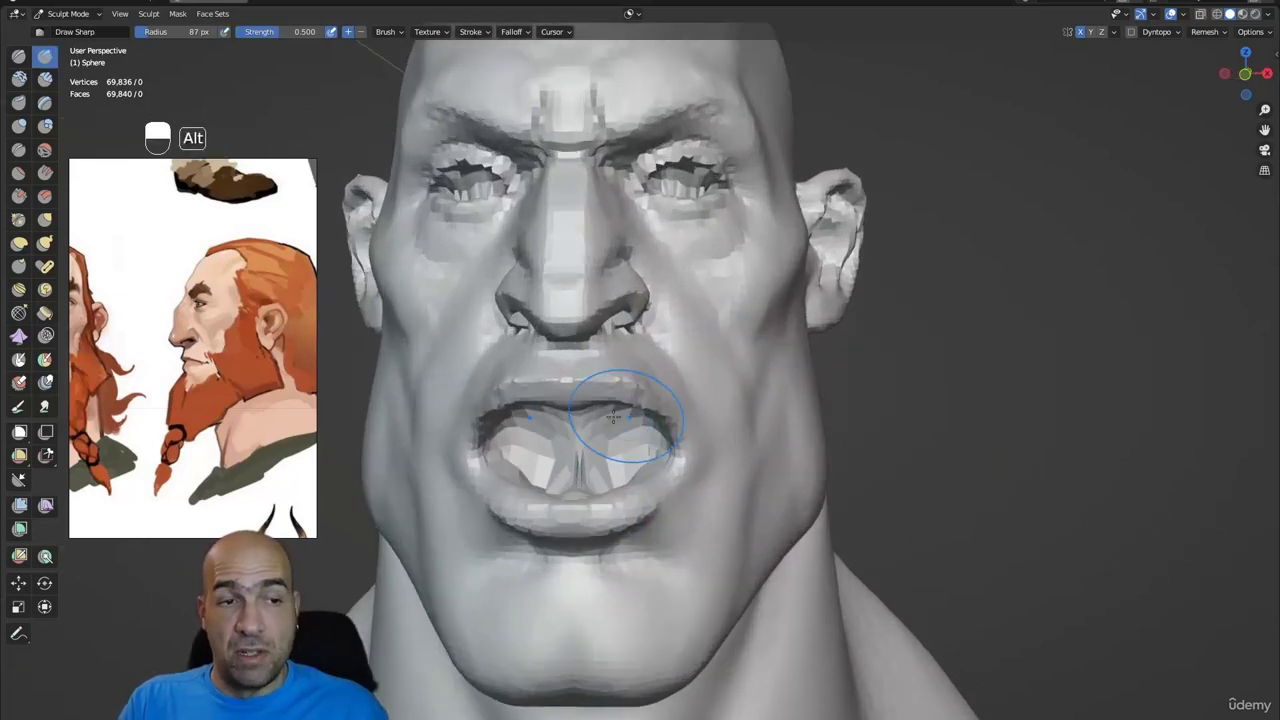
alt+drag(626, 420, 766, 424)
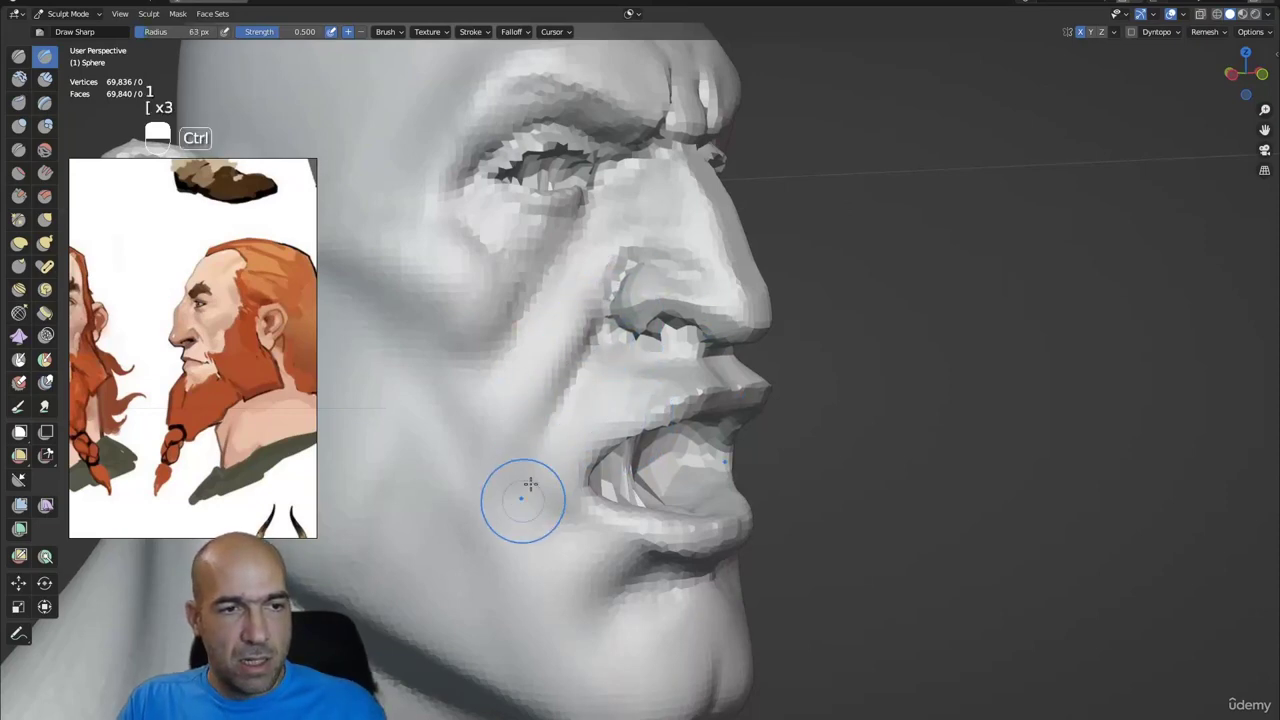
ctrl+alt+drag(571, 514, 578, 560)
mouse_move(578, 560)
alt+mouse_down()
mouse_move(529, 506)
mouse_move(536, 418)
alt+mouse_up()
alt+drag(536, 418, 580, 414)
- Soften and fill the cheek beside the mouth corner with Clay Strips at 63 px radius
key(2)
alt+shift+drag(521, 535, 476, 520)
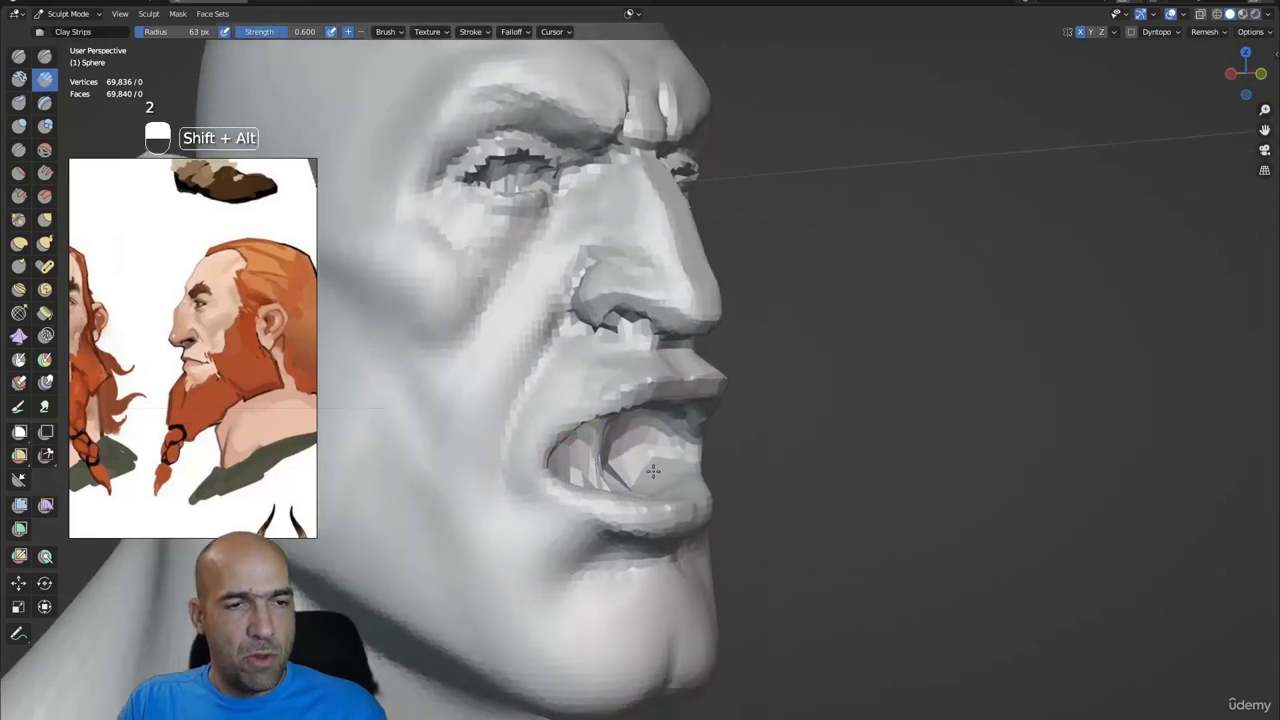
alt+drag(660, 480, 500, 460)
ctrl+alt+drag(560, 390, 575, 455)
key(2)
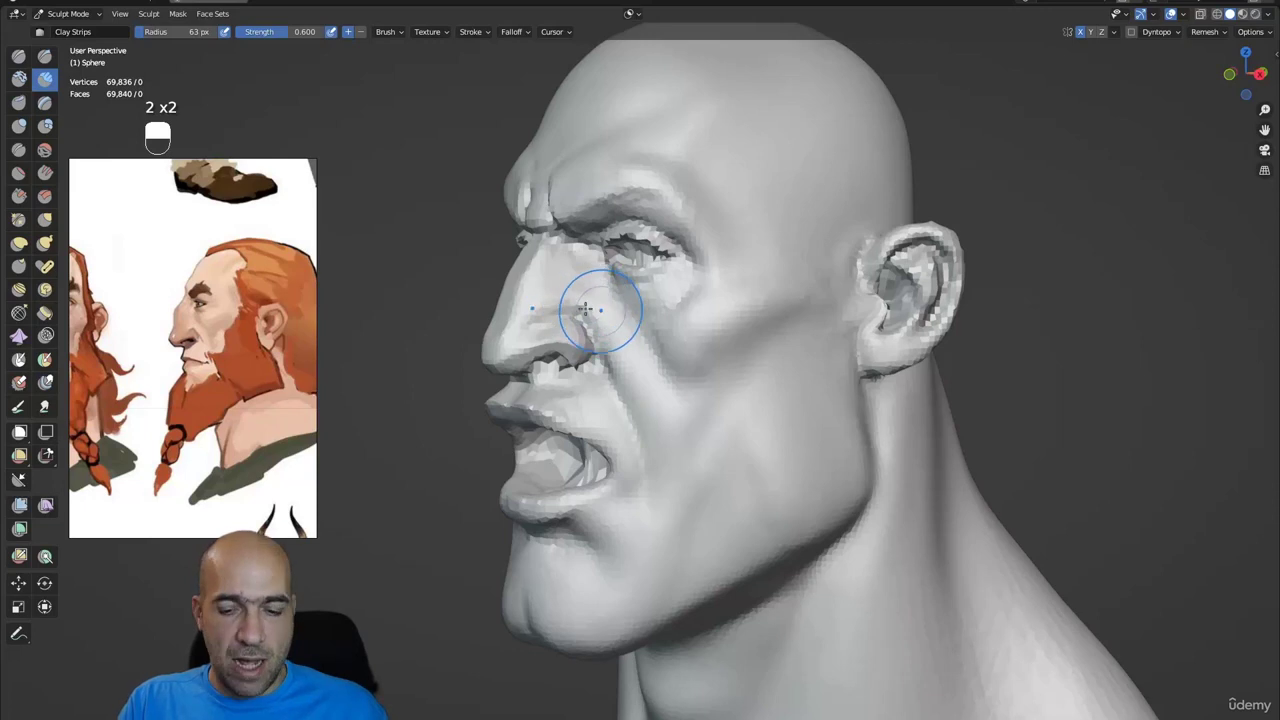
- Tighten the crease around the nostril wing with the Pinch/Magnify brush at 50 px radius
key(p)
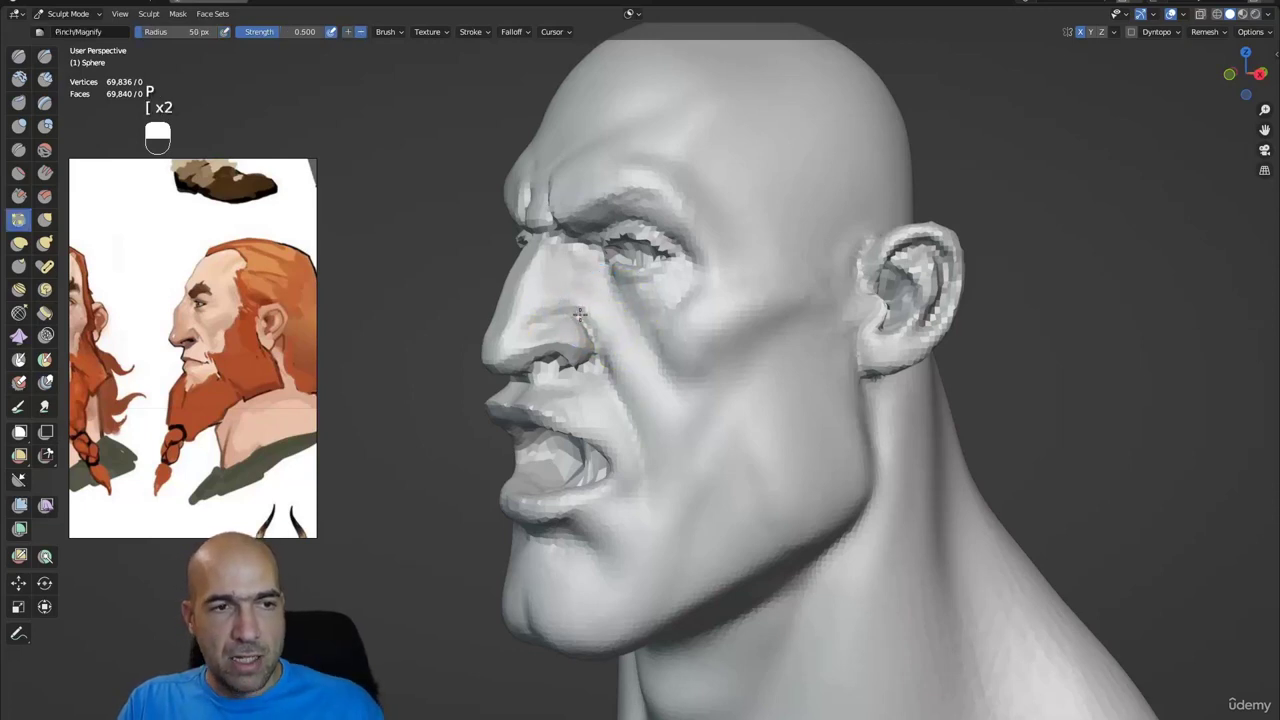
ctrl+alt+drag(545, 330, 471, 409)
mouse_move(491, 360)
ctrl+alt+mouse_down()
mouse_move(474, 357)
mouse_move(503, 346)
ctrl+alt+mouse_up()
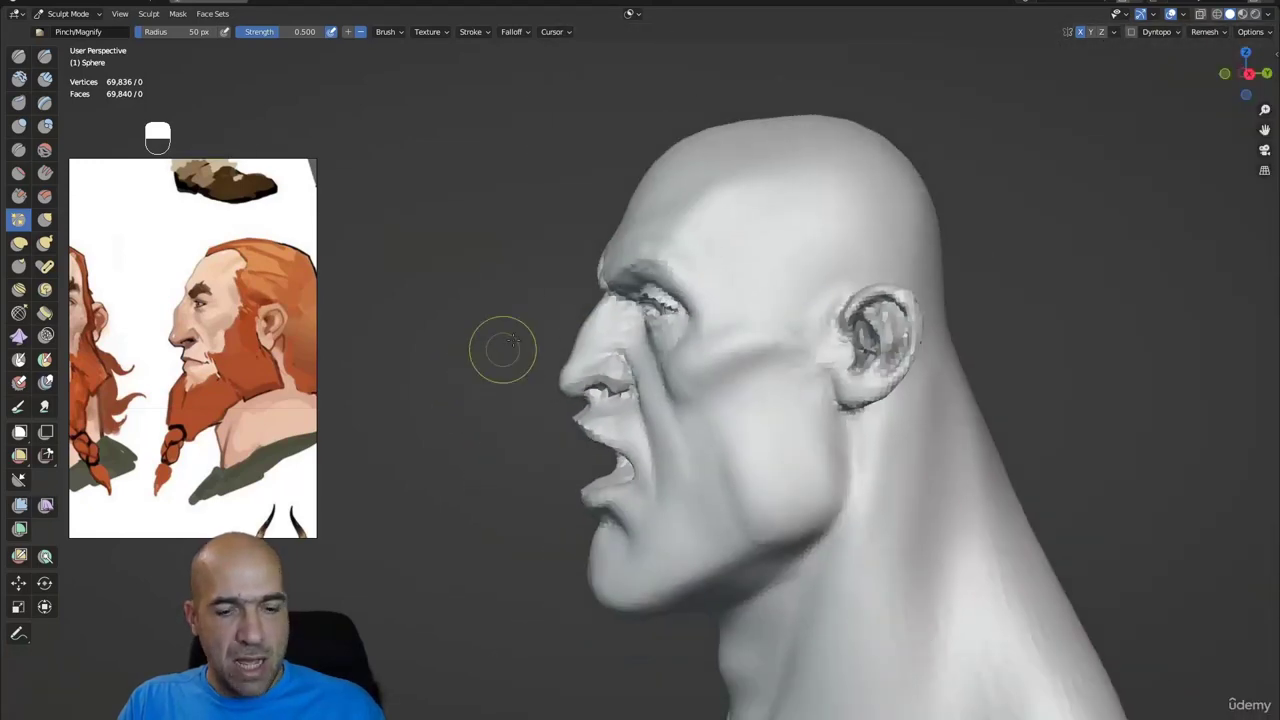
- Adjust the nose profile against the reference with the Grab brush at 124 px radius
key(g)
key(bracketright)
key(bracketright)
key(bracketright)
key(bracketright)
key(bracketright)
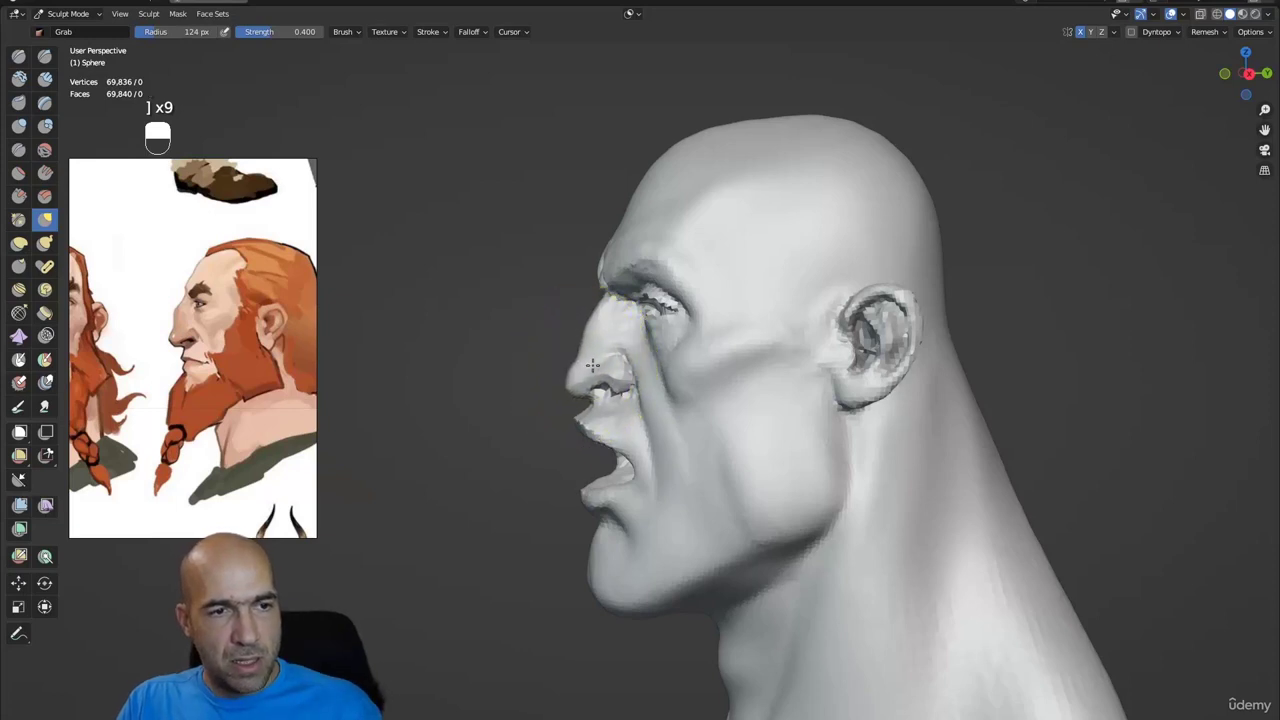
ctrl+alt+drag(608, 372, 580, 303)
mouse_move(527, 257)
mouse_down()
mouse_move(488, 252)
mouse_move(520, 228)
mouse_move(586, 470)
mouse_up()
mouse_move(583, 362)
ctrl+alt+mouse_down()
mouse_move(600, 399)
mouse_move(598, 588)
mouse_move(595, 449)
mouse_move(650, 445)
ctrl+alt+mouse_up()
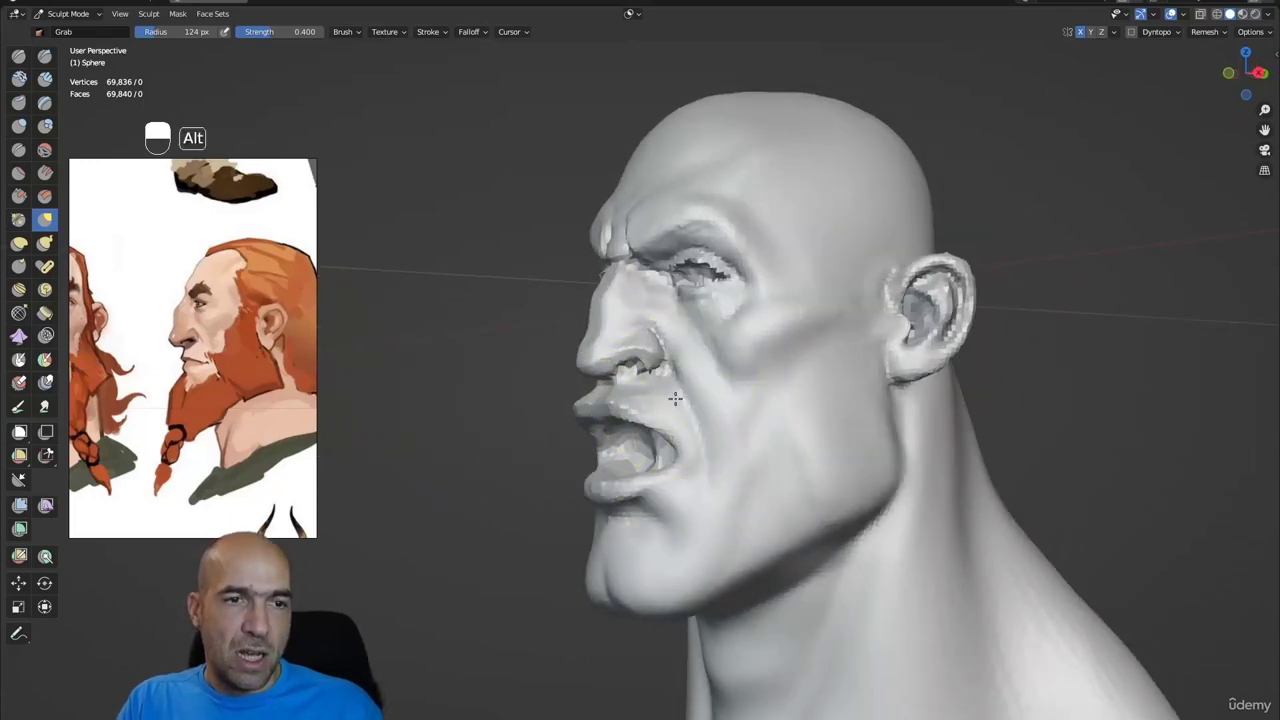
- Reposition the ear in side view with the Grab brush at 152 px radius
mouse_move(674, 397)
alt+mouse_down()
mouse_move(646, 400)
mouse_move(660, 348)
mouse_move(776, 430)
alt+mouse_up()
key(1)
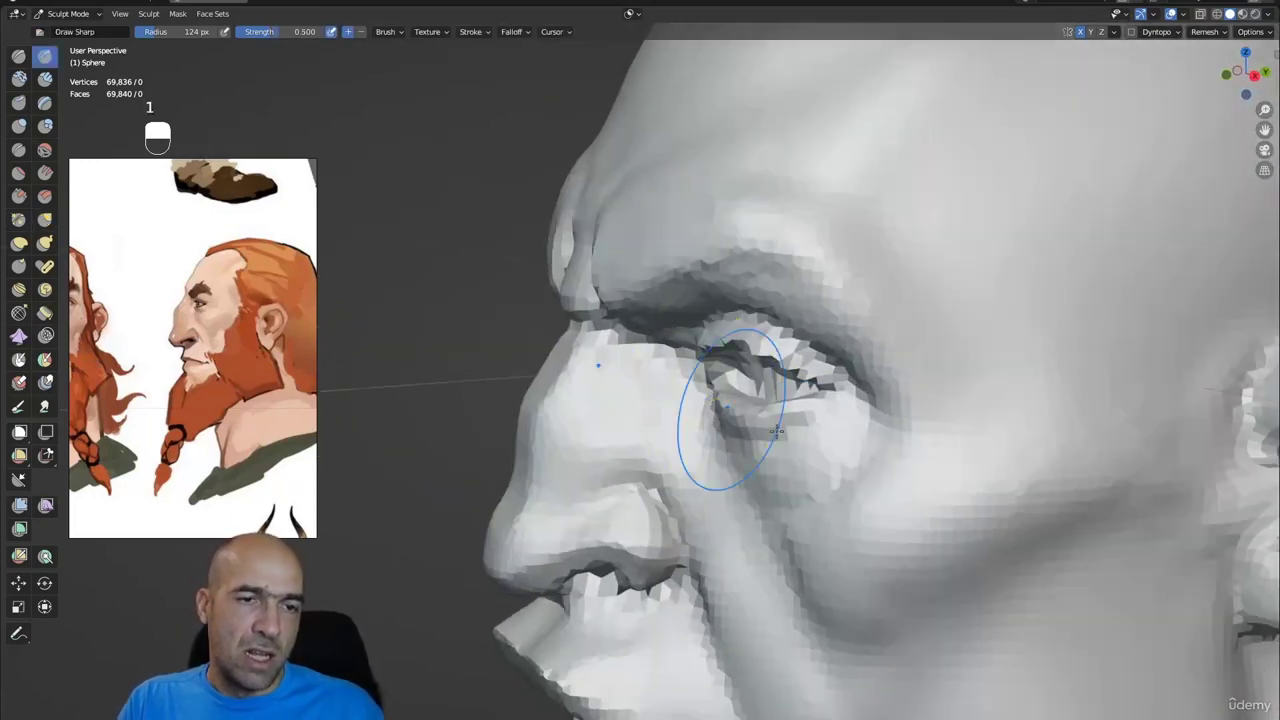
ctrl+alt+drag(833, 485, 794, 508)
alt+drag(789, 449, 793, 449)
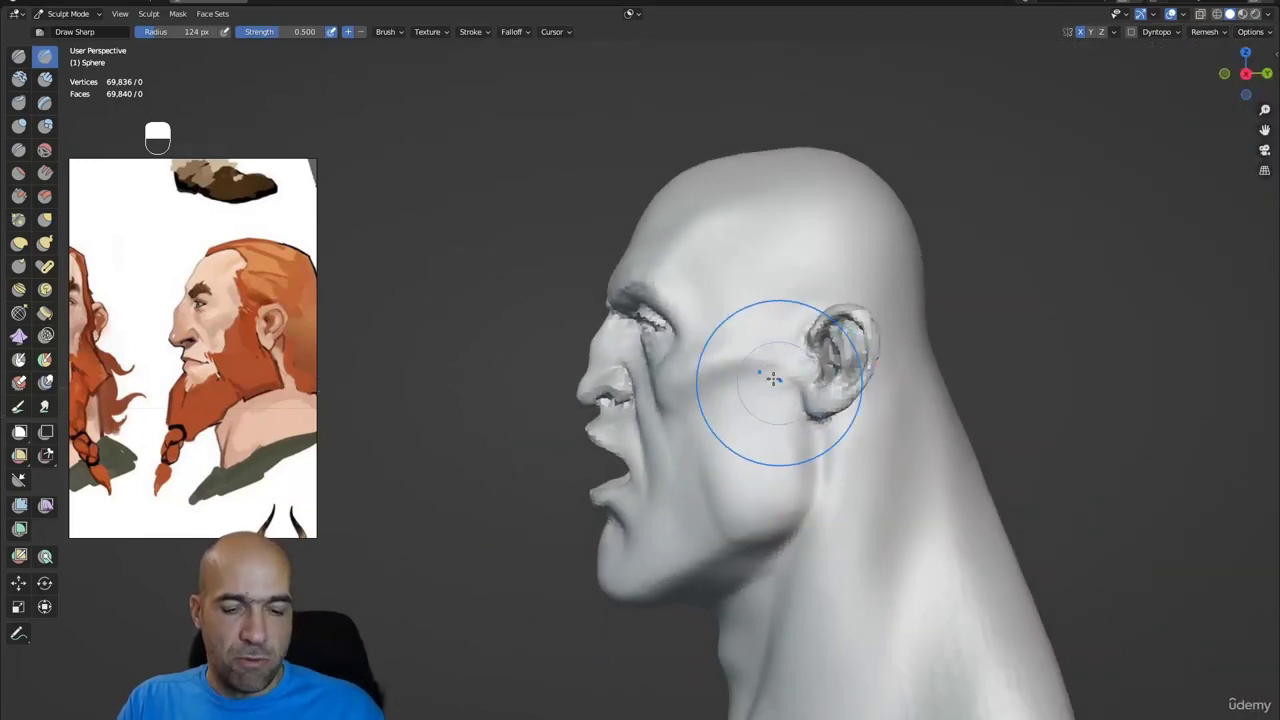
key(g)
drag(833, 347, 836, 340)
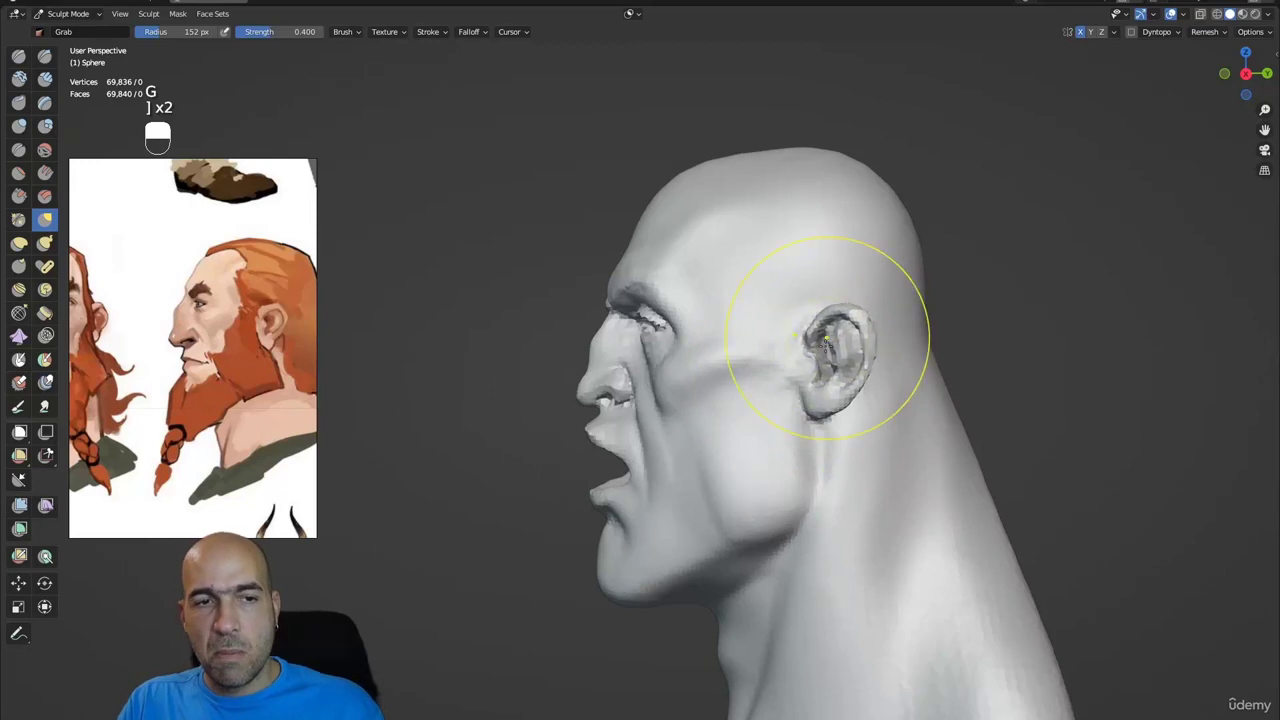
ctrl+alt+drag(789, 494, 815, 448)
- Build up the muscle along the side of the neck with Clay Strips at 152 px radius and smooth the strokes
mouse_move(915, 478)
alt+mouse_down()
mouse_move(863, 469)
mouse_move(923, 526)
mouse_move(920, 497)
mouse_move(860, 402)
mouse_move(857, 460)
mouse_move(868, 457)
mouse_move(766, 482)
alt+mouse_up()
key(1)
key(2)
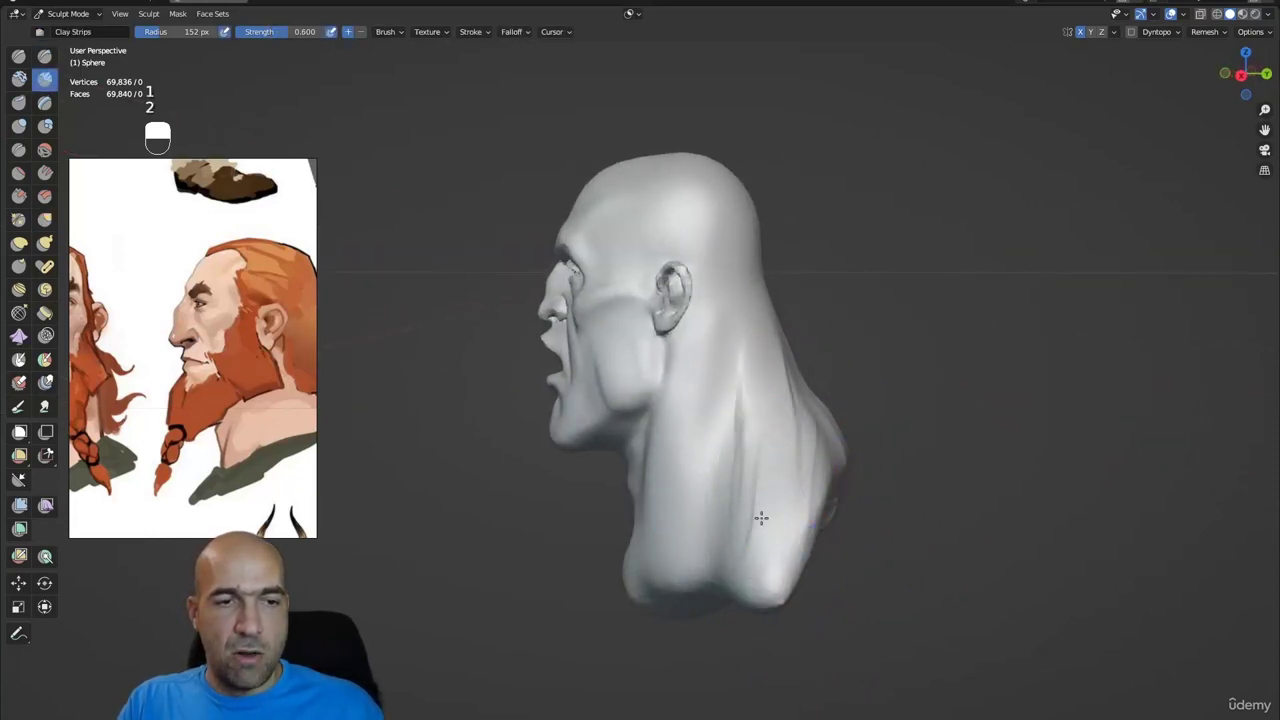
alt+drag(804, 528, 880, 508)
shift+drag(742, 440, 764, 570)
mouse_move(766, 562)
alt+mouse_down()
mouse_move(800, 540)
mouse_move(868, 530)
alt+mouse_up()
mouse_move(633, 617)
alt+mouse_down()
mouse_move(740, 549)
mouse_move(751, 600)
mouse_move(634, 600)
alt+mouse_up()
- Carve the hollow at the base of the throat with Draw Sharp at 98 px radius
key(1)
key(bracketleft)
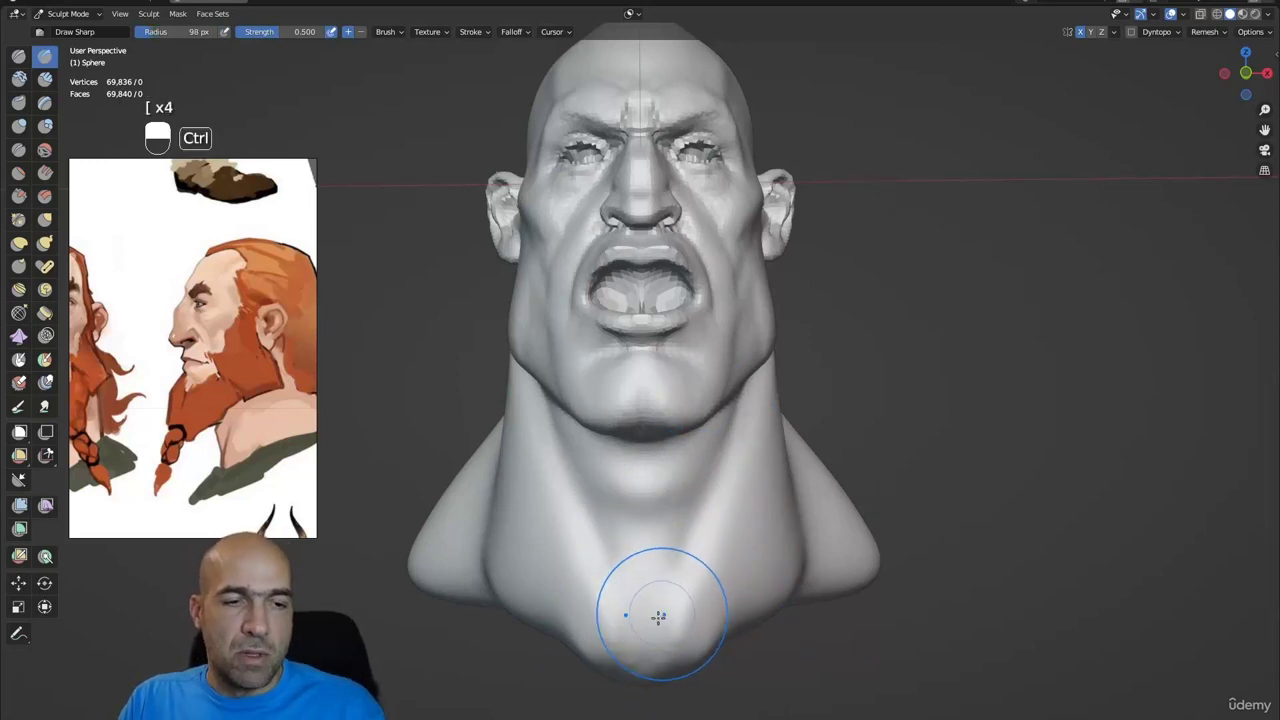
ctrl+drag(664, 588, 646, 608)
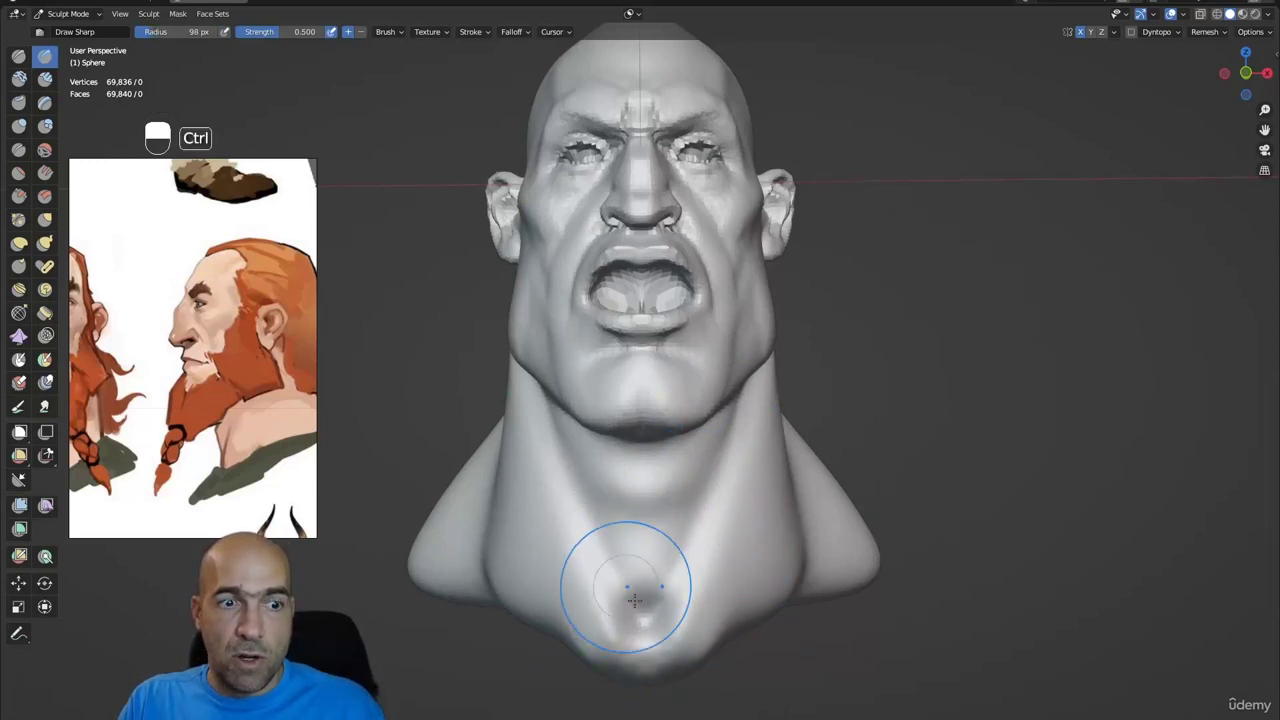
mouse_move(648, 598)
middle_down()
mouse_move(689, 566)
mouse_move(682, 527)
middle_up()
ctrl+alt+drag(657, 482, 676, 478)
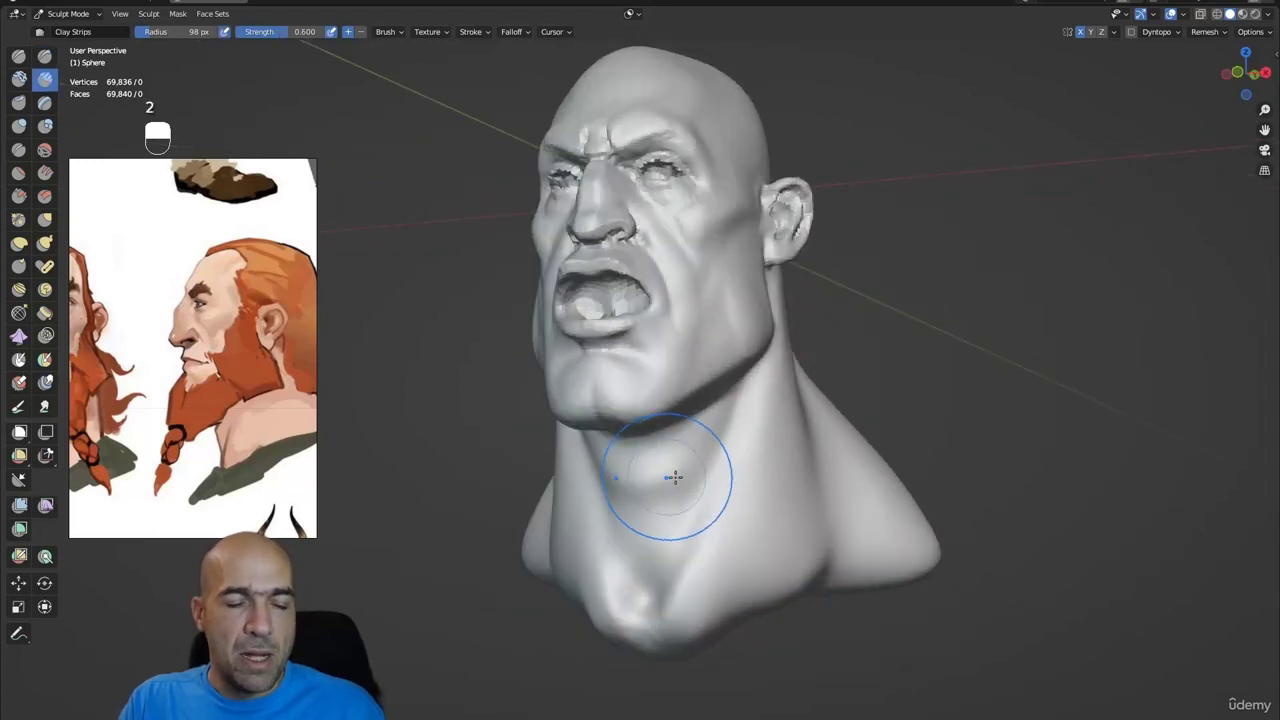
- Smooth the back of the neck and define the base of the skull with Draw Sharp at 98 px radius
mouse_move(729, 527)
ctrl+alt+mouse_down()
mouse_move(723, 570)
mouse_move(640, 556)
mouse_move(830, 535)
mouse_move(1037, 601)
mouse_move(980, 547)
ctrl+alt+mouse_up()
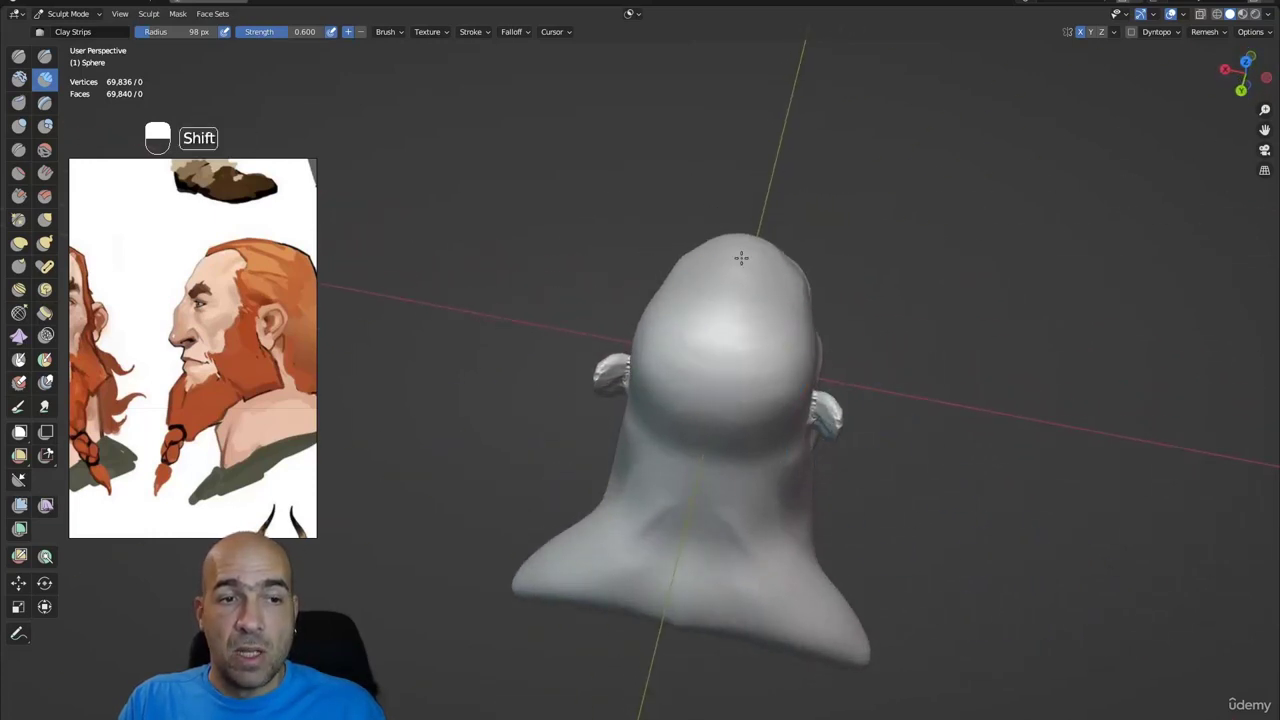
alt+drag(768, 495, 828, 443)
alt+shift+drag(865, 500, 788, 452)
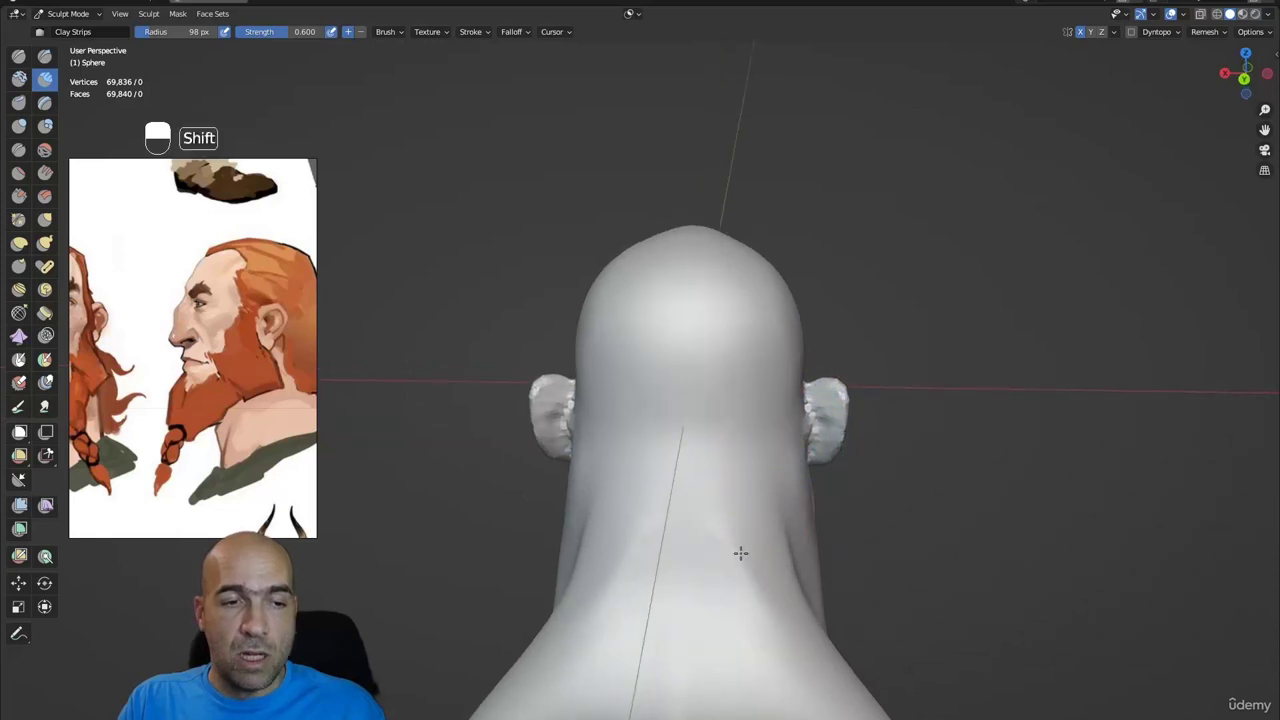
mouse_move(754, 537)
alt+mouse_down()
mouse_move(757, 423)
mouse_move(808, 400)
alt+mouse_up()
key(1)
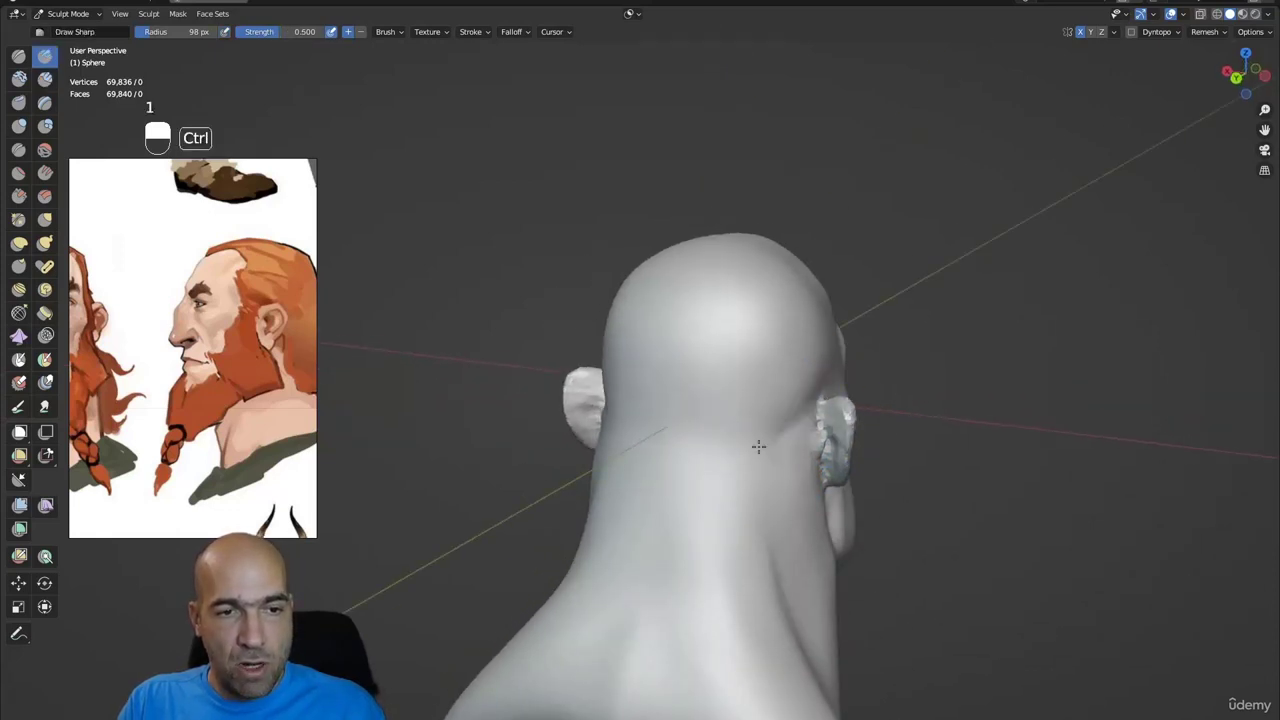
alt+drag(662, 440, 751, 334)
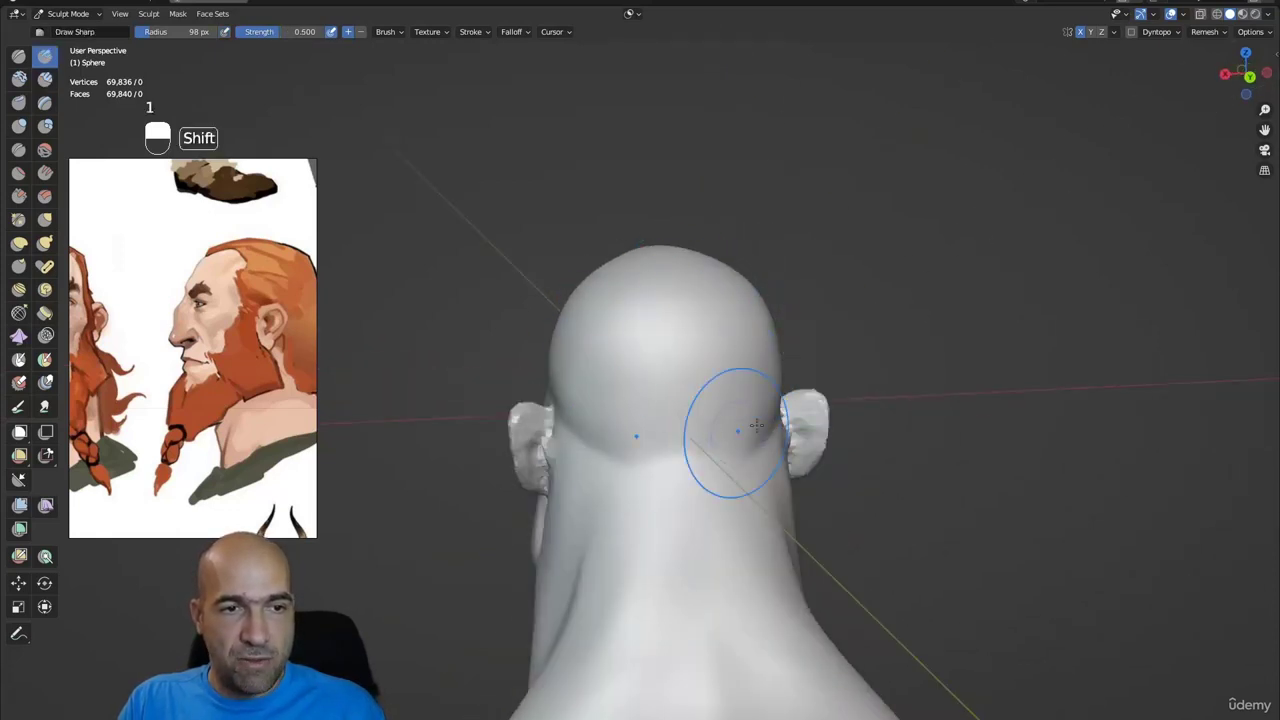
- Add long vertical muscle strokes down the back of the neck with Clay Strips at 98 px radius and smooth them
key(2)
alt+drag(591, 579, 611, 451)
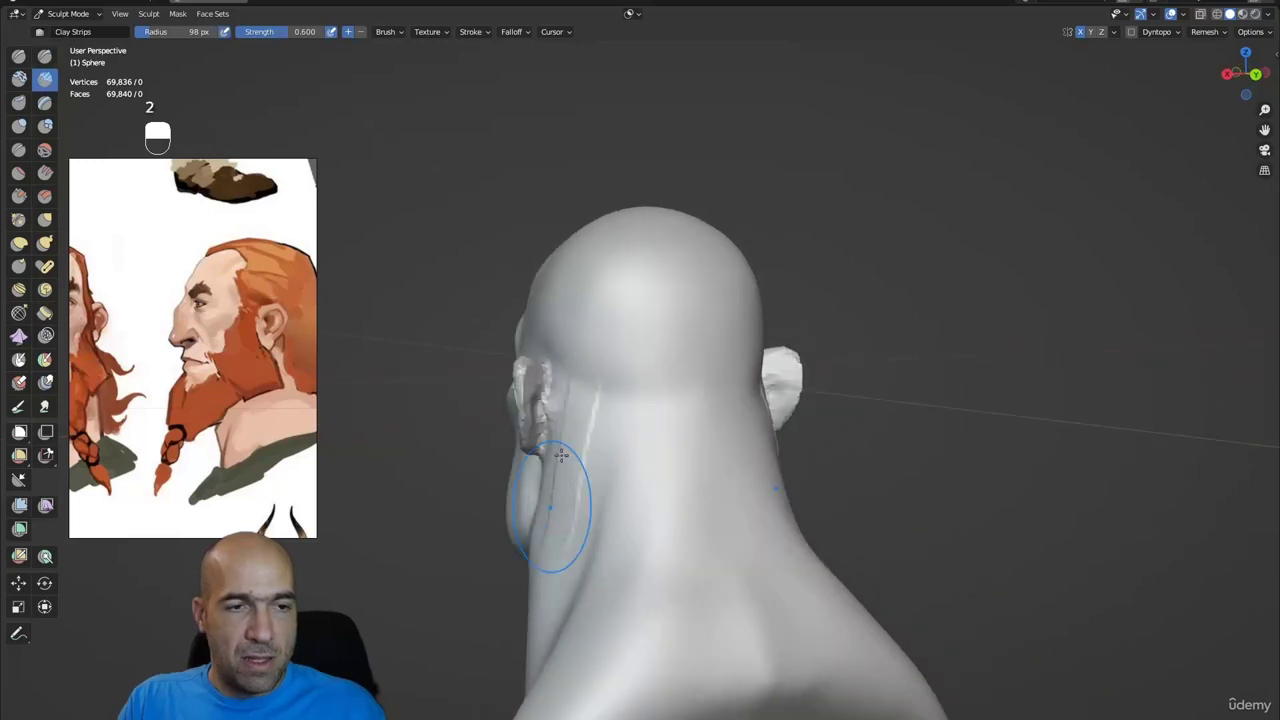
mouse_move(643, 388)
mouse_down()
mouse_move(602, 605)
mouse_move(626, 691)
mouse_move(616, 708)
mouse_up()
mouse_move(688, 400)
mouse_down()
mouse_move(650, 700)
mouse_move(685, 579)
mouse_up()
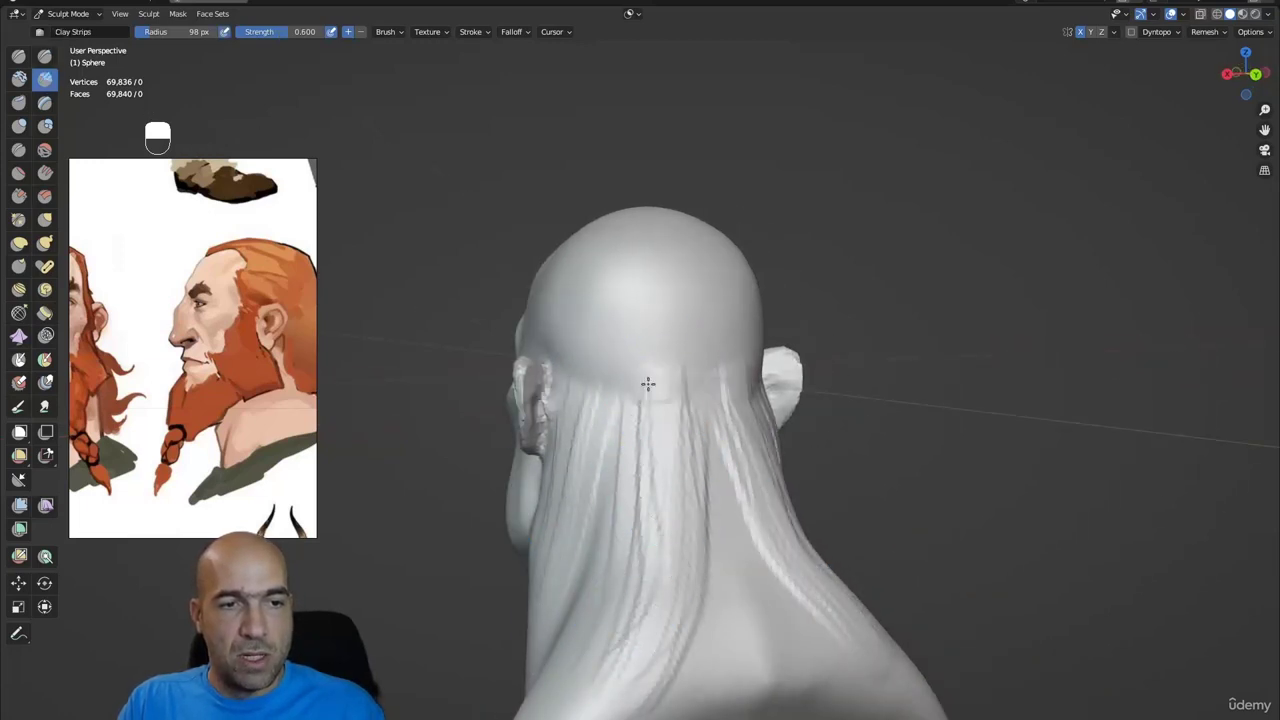
shift+drag(638, 399, 642, 589)
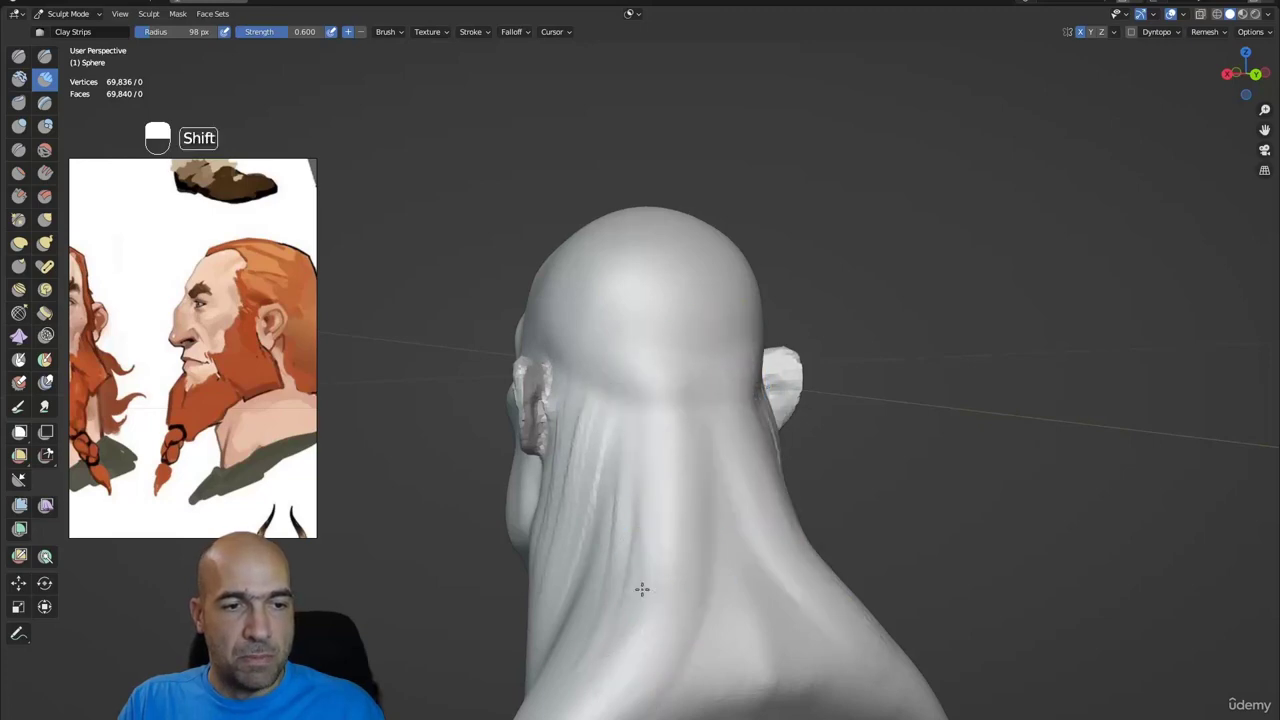
mouse_move(568, 553)
middle_down()
mouse_move(797, 514)
mouse_move(720, 509)
mouse_move(629, 471)
middle_up()
- Deepen the grooves between the throat and the front neck muscles with Draw Sharp at 98 px radius
key(1)
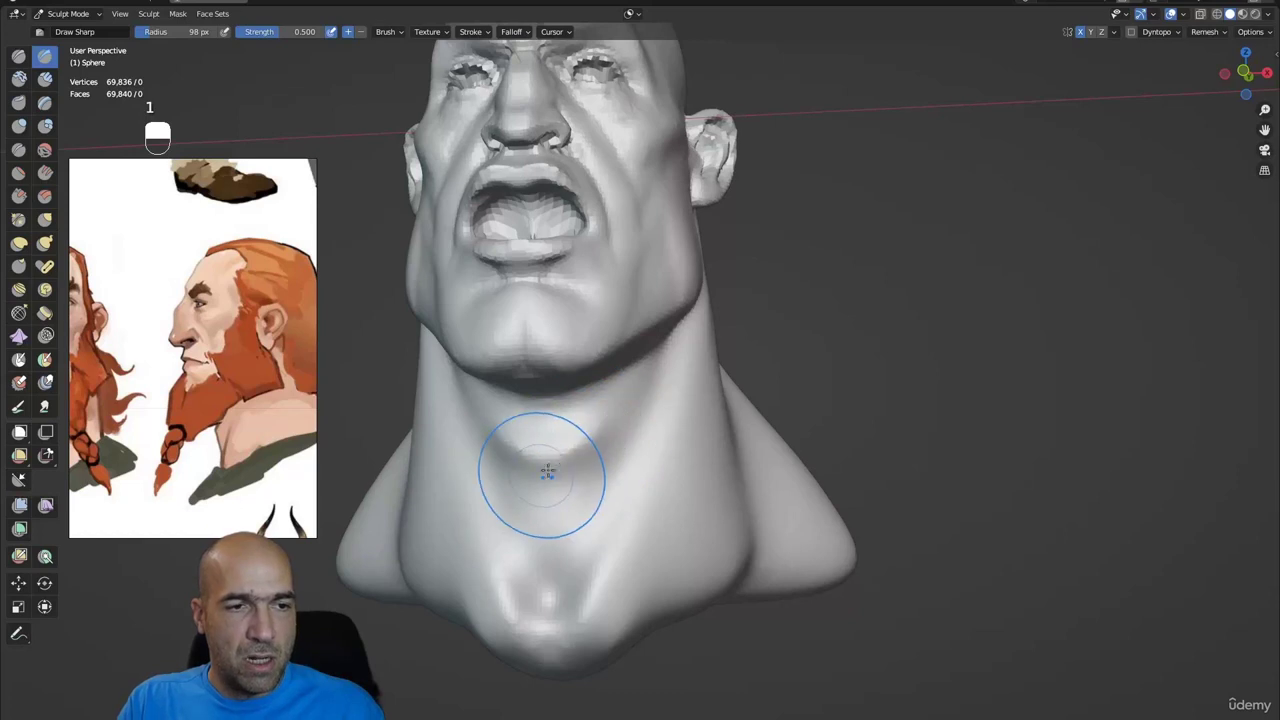
mouse_move(548, 473)
middle_down()
mouse_move(680, 470)
mouse_move(604, 475)
middle_up()
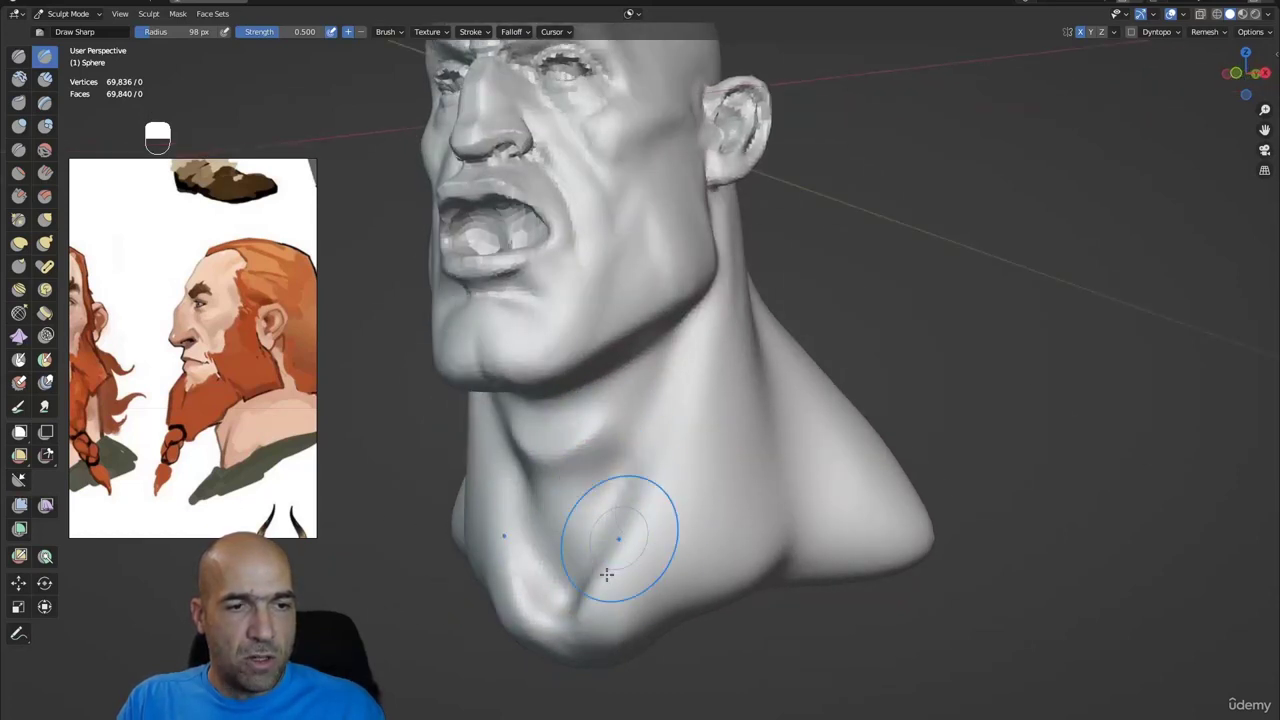
mouse_move(638, 558)
middle_down()
mouse_move(617, 507)
mouse_move(640, 510)
middle_up()
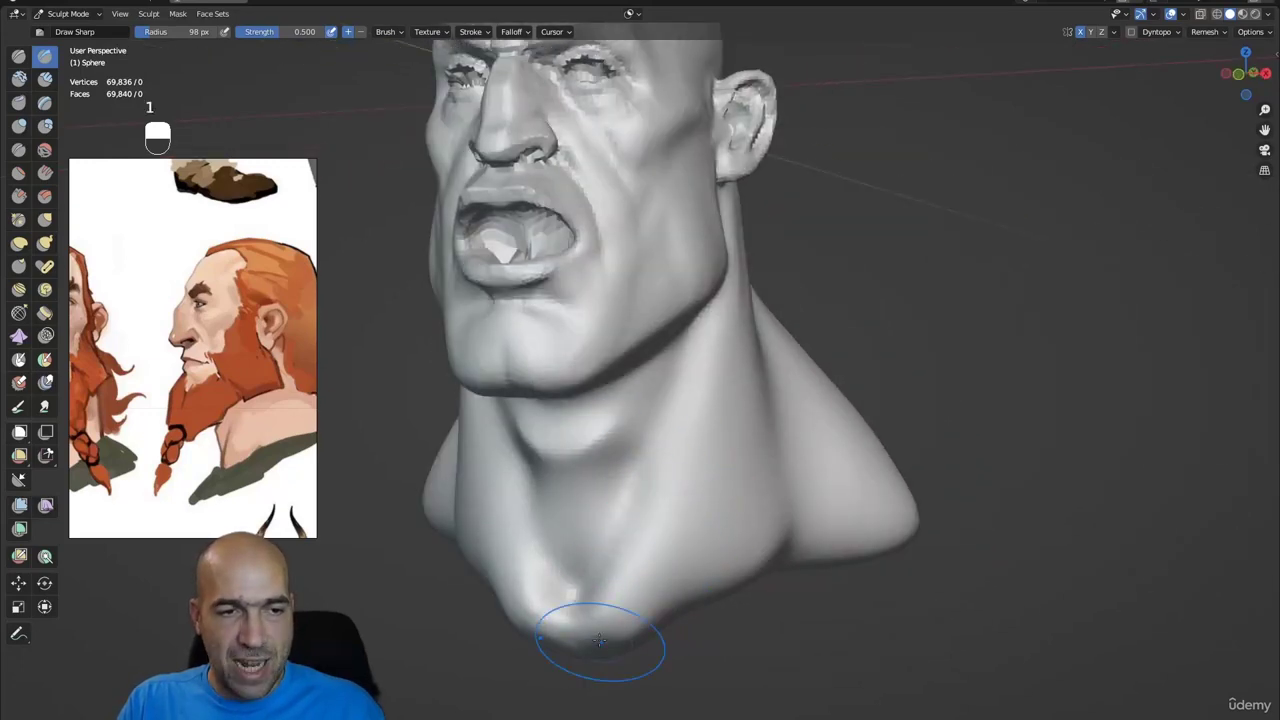
alt+drag(590, 546, 602, 580)
mouse_move(606, 560)
alt+mouse_down()
mouse_move(587, 517)
mouse_move(623, 449)
mouse_move(717, 403)
mouse_move(650, 436)
alt+mouse_up()
- Reshape the ears in front view with Grab at 98 px radius, pulling the upper rim up and outward and lengthening the lobe
key(g)
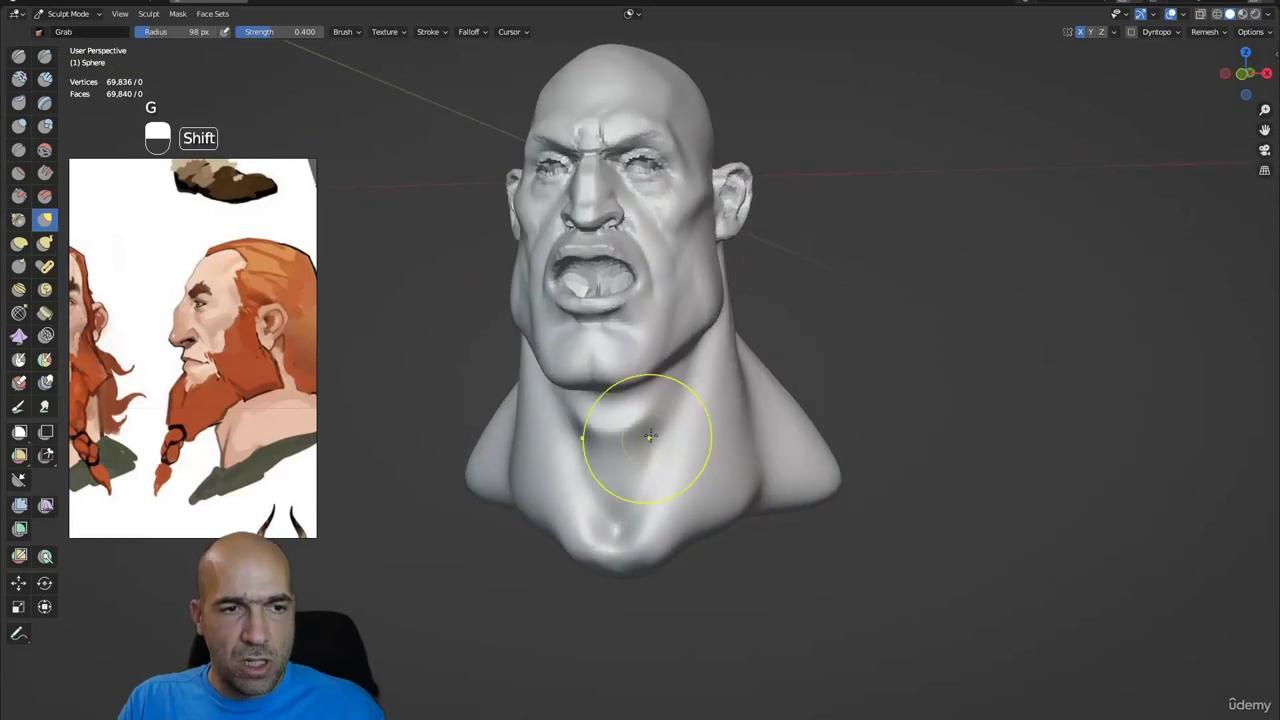
alt+shift+drag(619, 500, 712, 562)
alt+drag(712, 500, 765, 492)
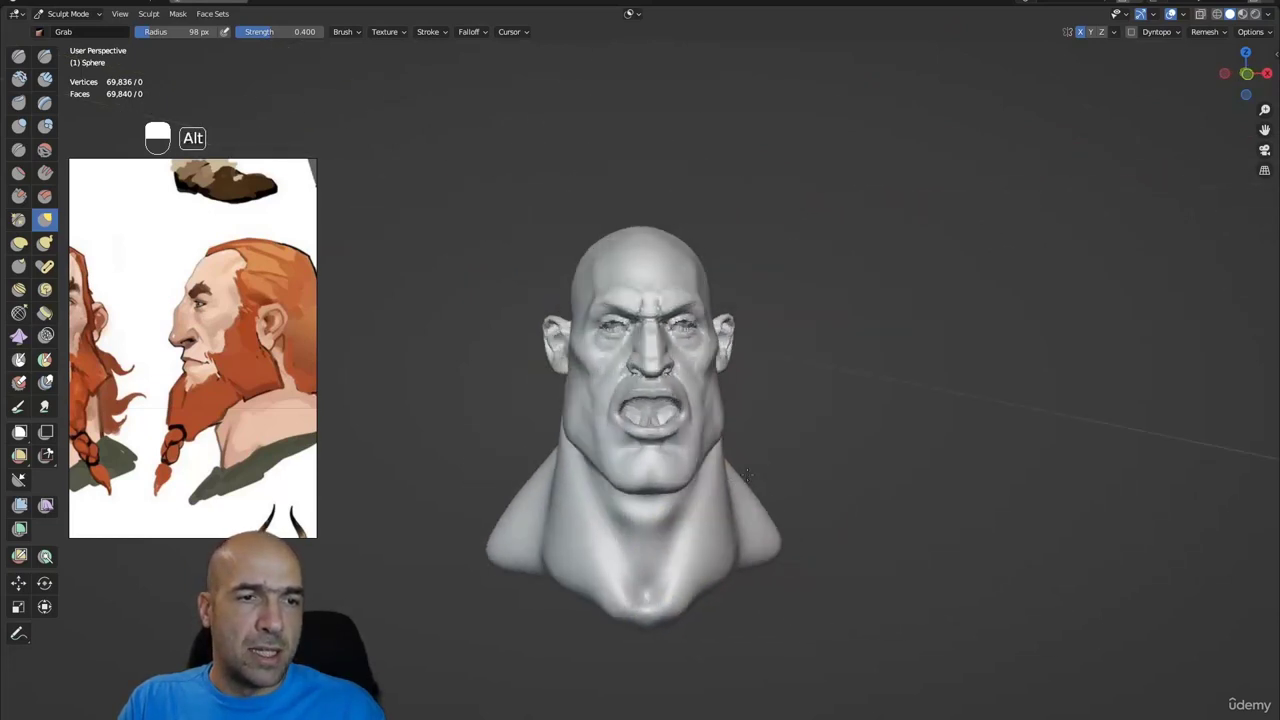
alt+shift+drag(751, 412, 700, 340)
ctrl+alt+drag(717, 441, 712, 447)
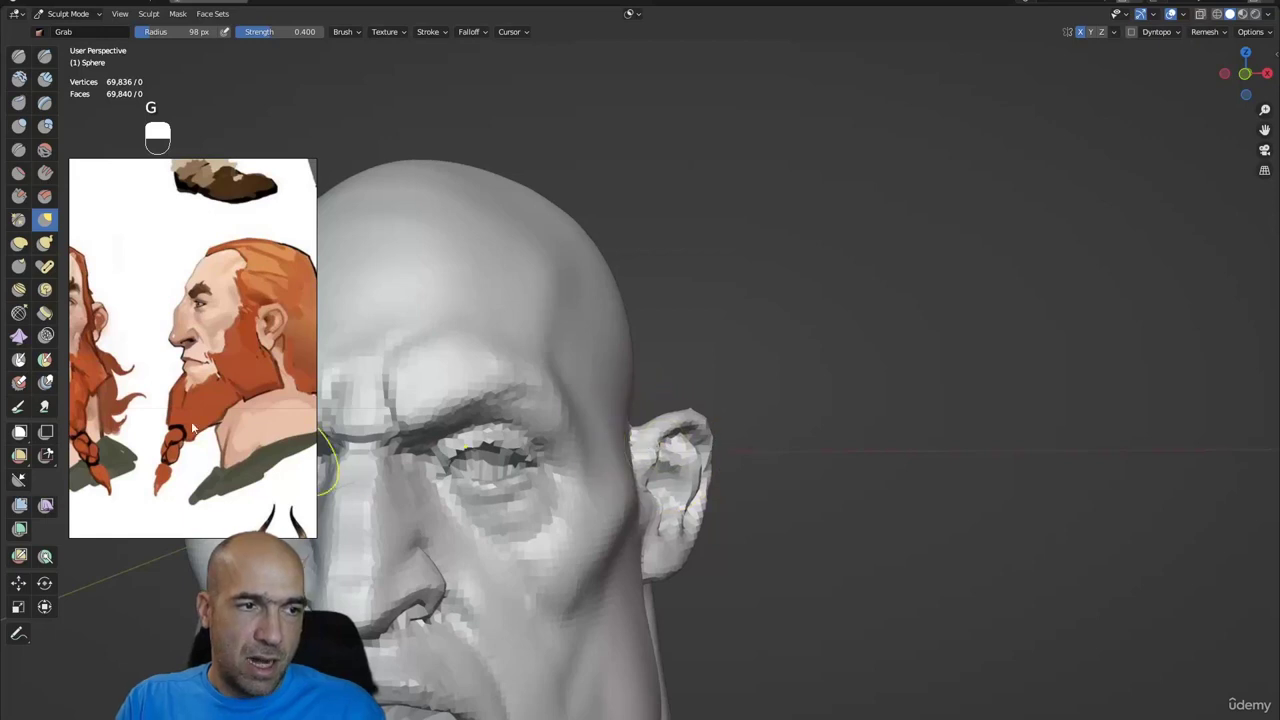
ctrl+alt+drag(683, 404, 692, 382)
drag(699, 440, 701, 415)
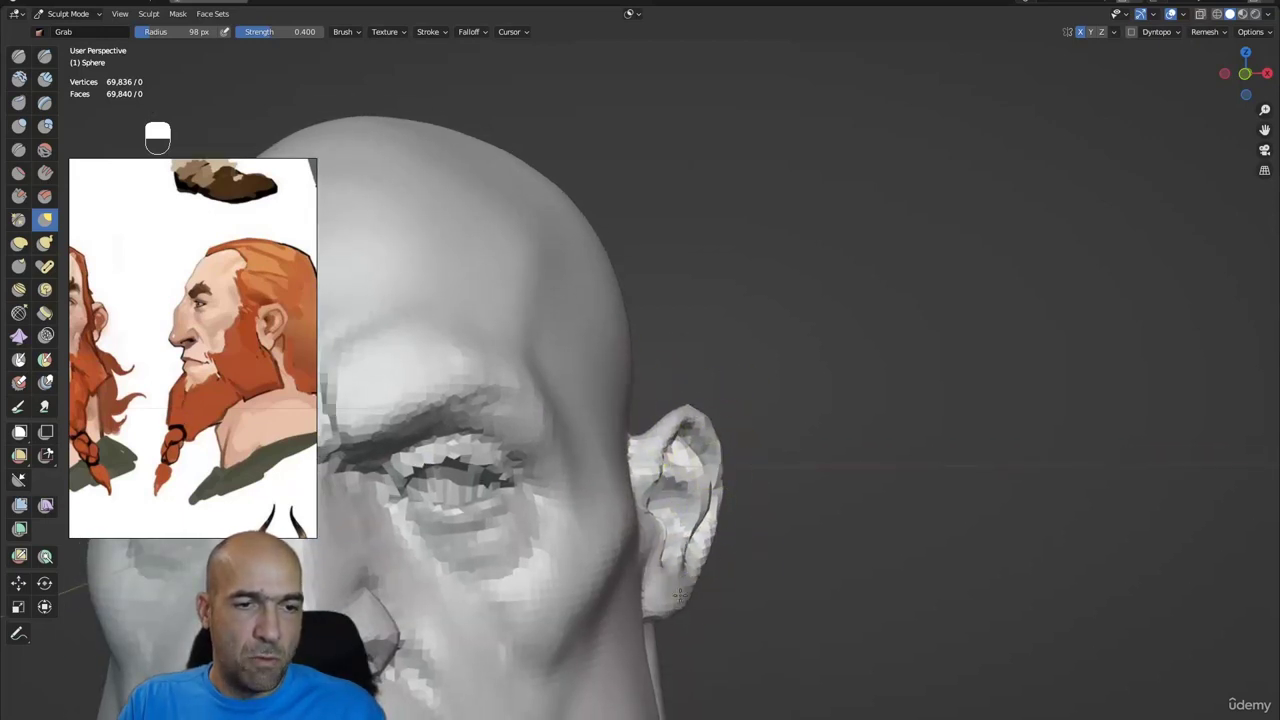
mouse_move(713, 537)
mouse_down()
mouse_move(701, 548)
mouse_move(667, 431)
mouse_up()
alt+shift+drag(667, 431, 750, 347)
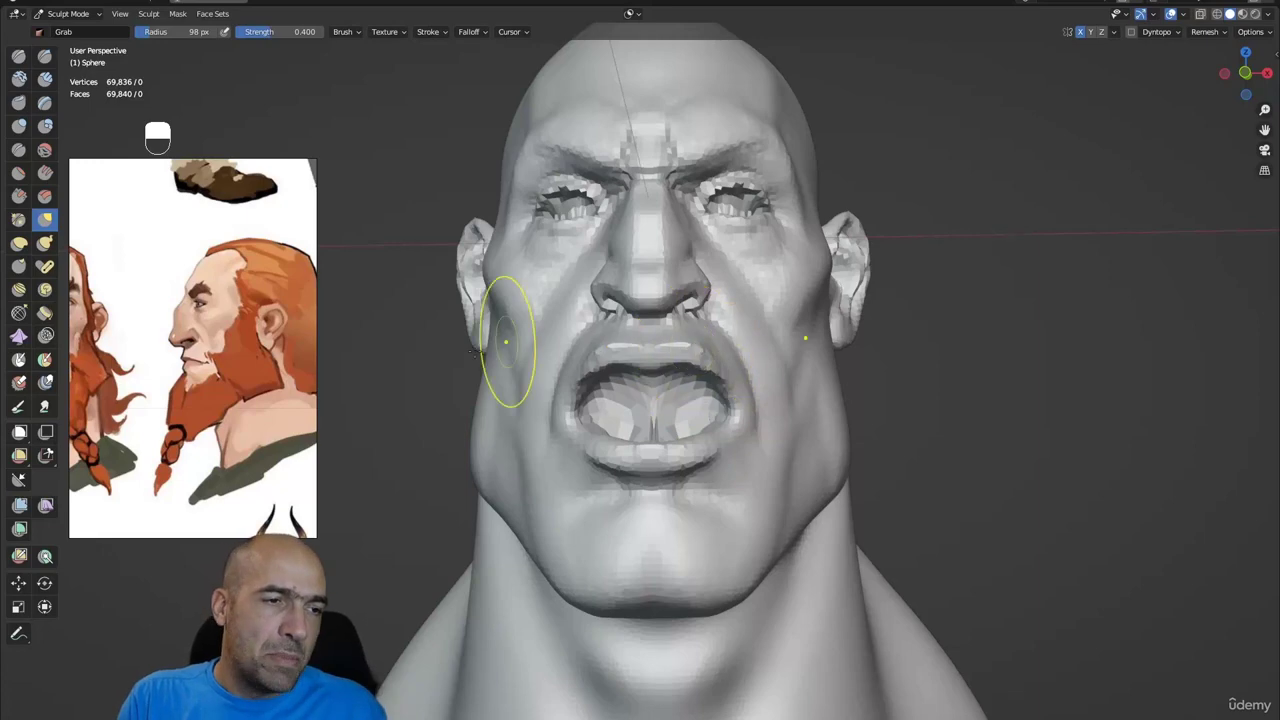
- Voxel-remesh the head at a finer voxel size of 0.00950 m
scroll(211, 392, down, 5)
scroll(211, 392, up, 8)
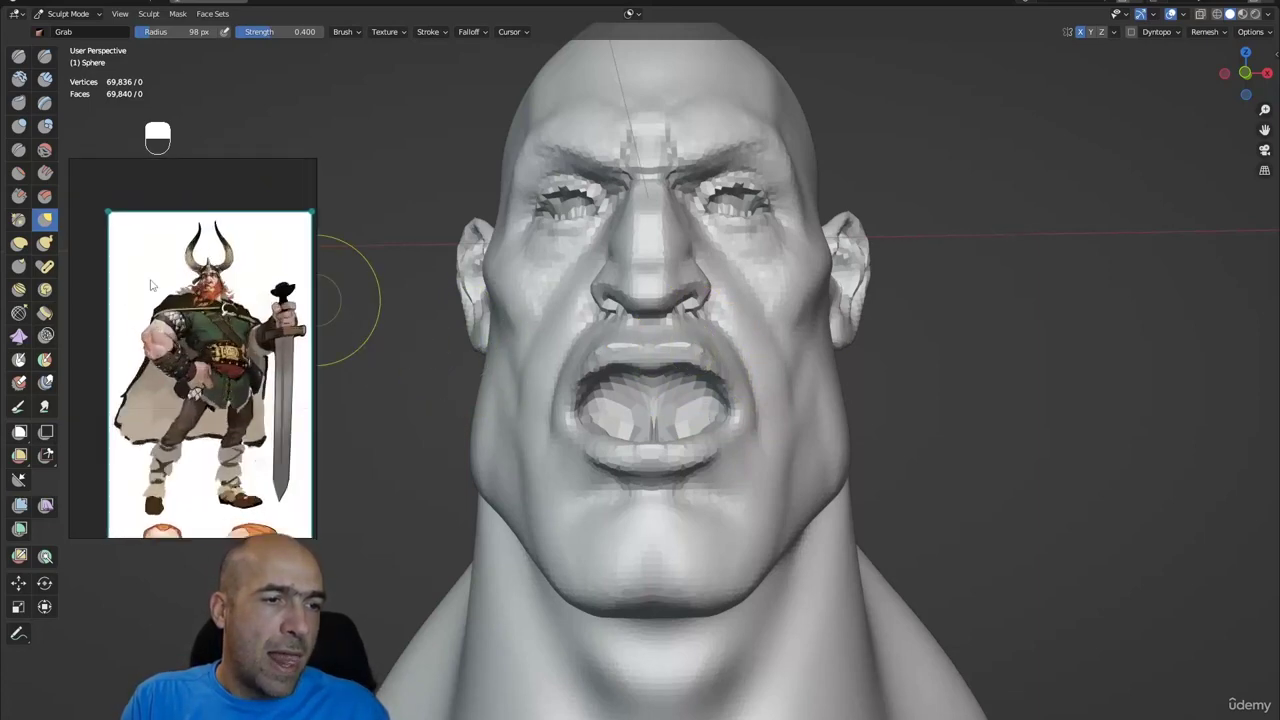
scroll(294, 279, up, 4)
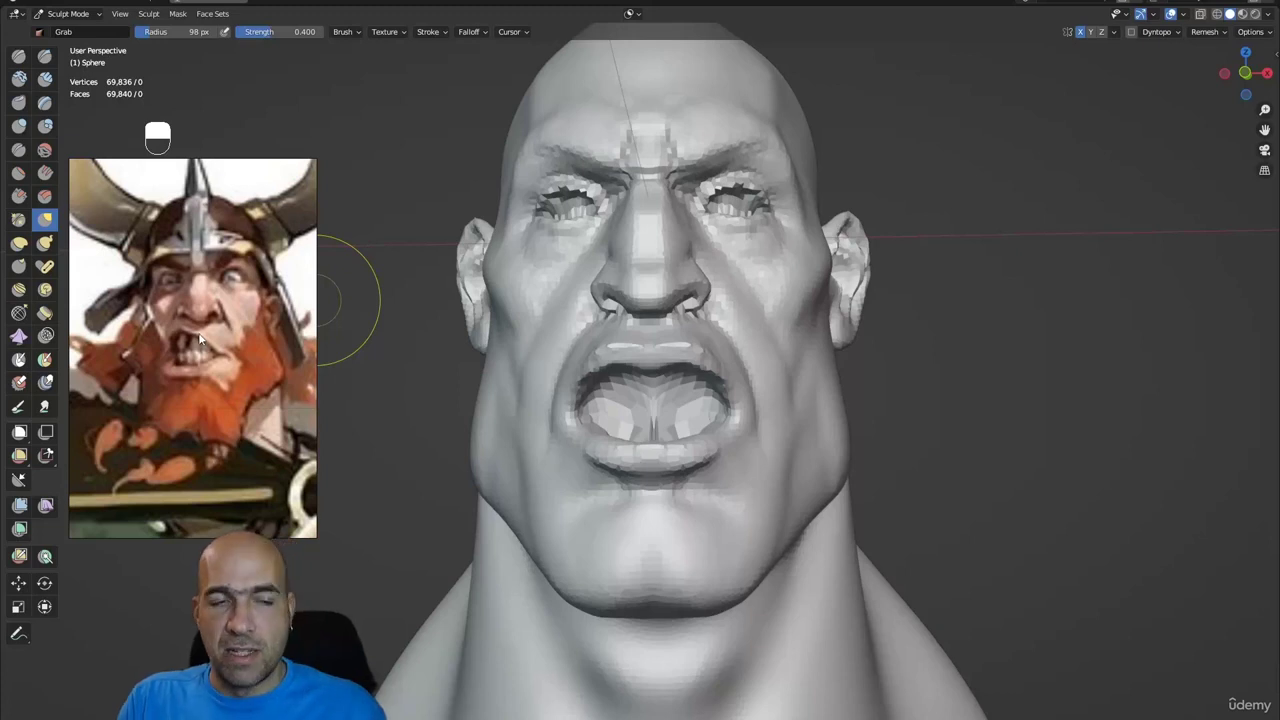
alt+drag(946, 334, 945, 367)
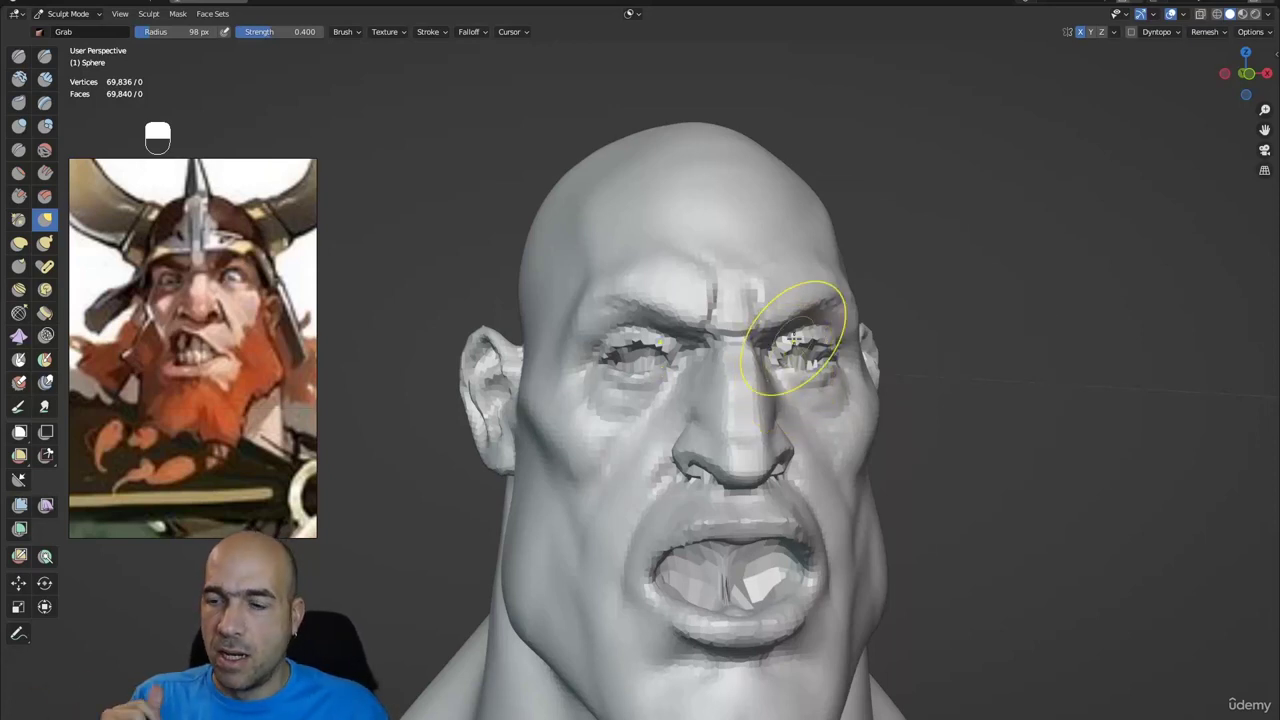
alt+drag(925, 500, 895, 485)
alt+shift+drag(898, 520, 943, 403)
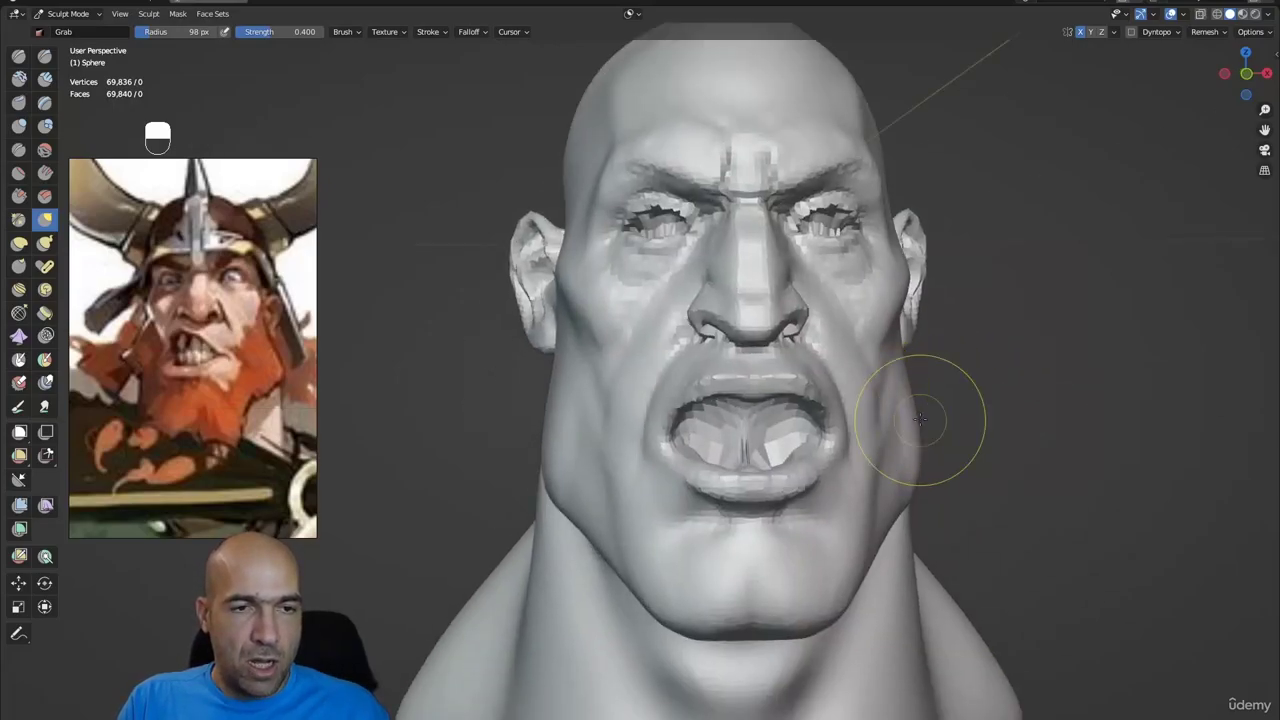
key(r)
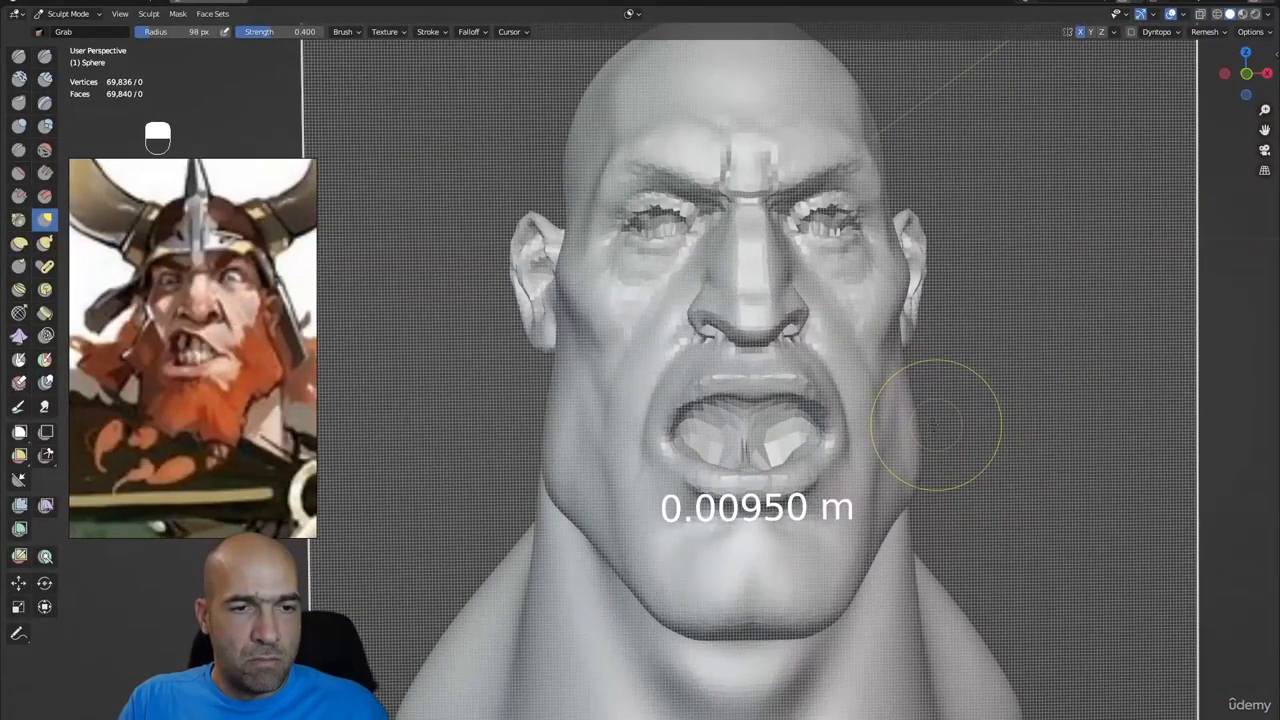
click(936, 424)
scroll(963, 403, down, 3)
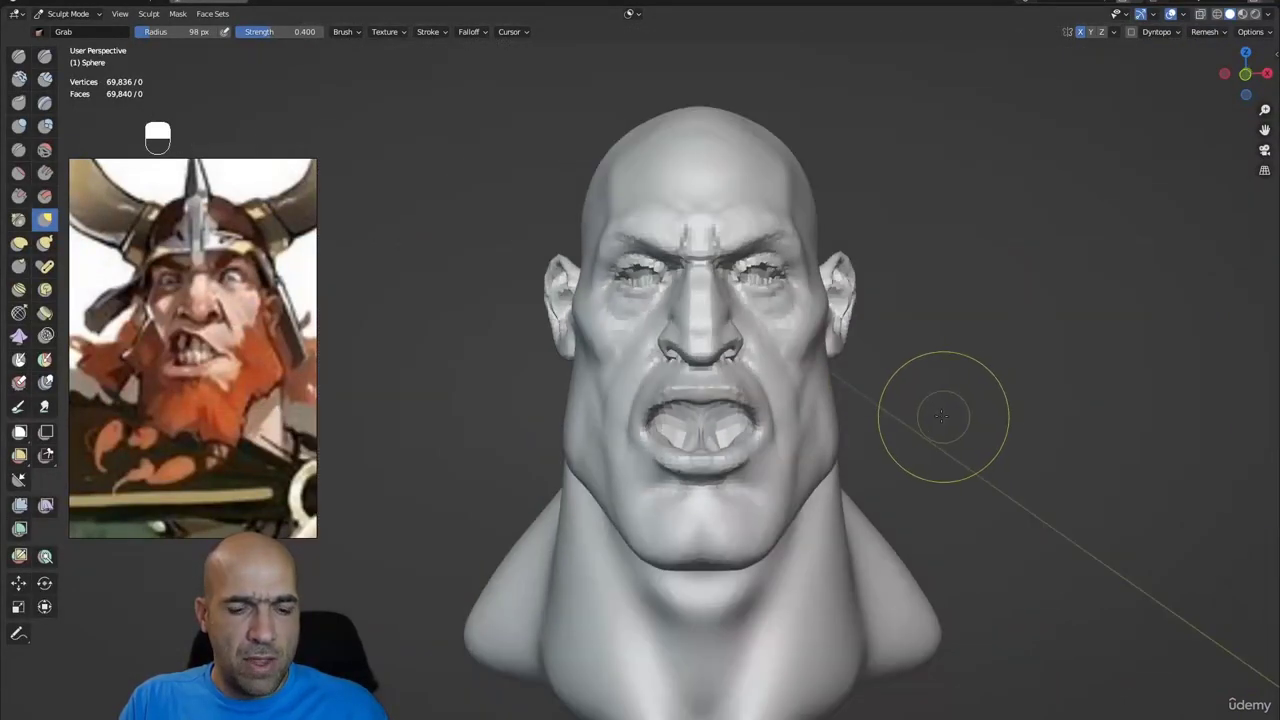
key(ctrl+r)
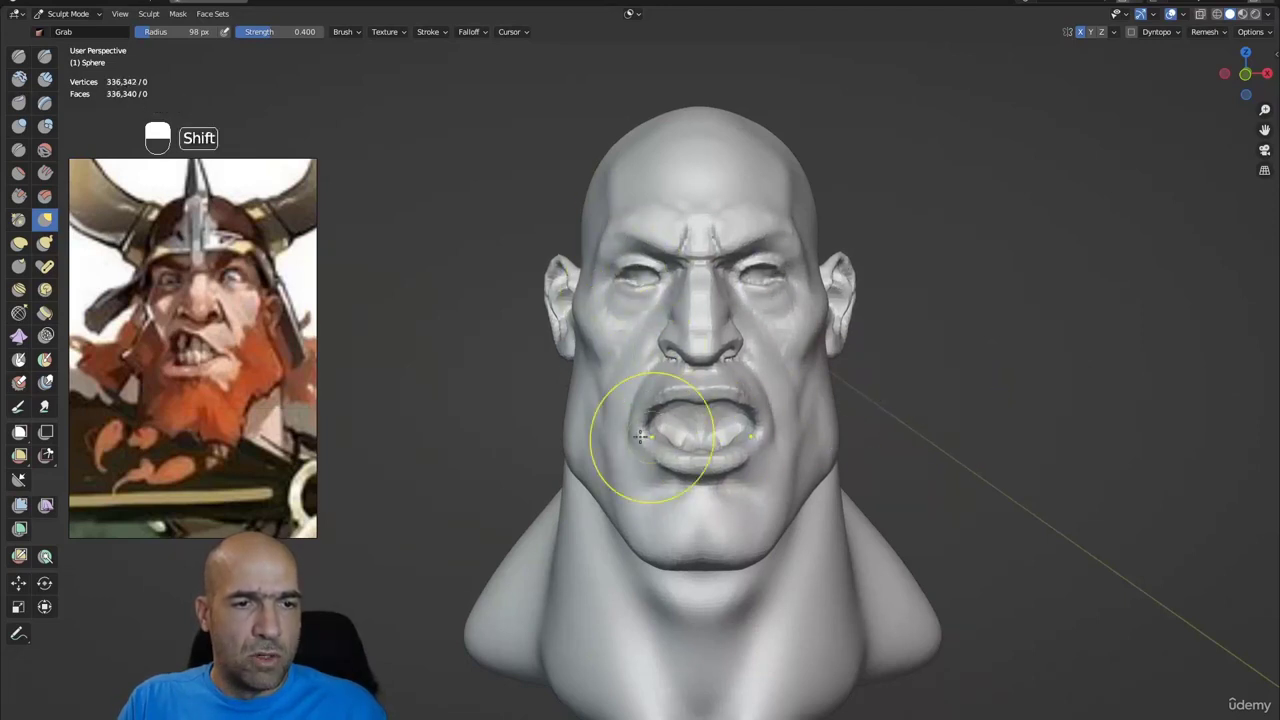
- Smooth the corners and surrounding lips of the open mouth
mouse_move(641, 437)
shift+mouse_down()
mouse_move(714, 486)
mouse_move(639, 447)
shift+mouse_up()
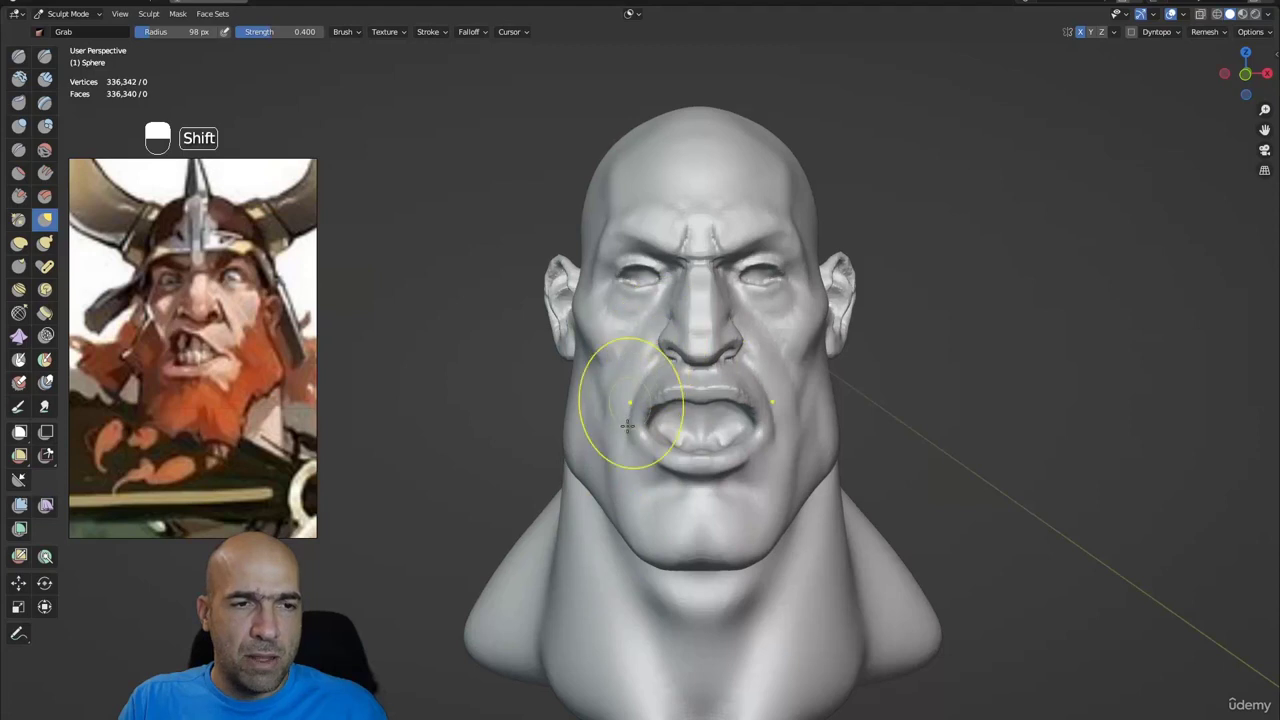
alt+shift+drag(555, 318, 553, 366)
middle_drag(552, 366, 595, 348)
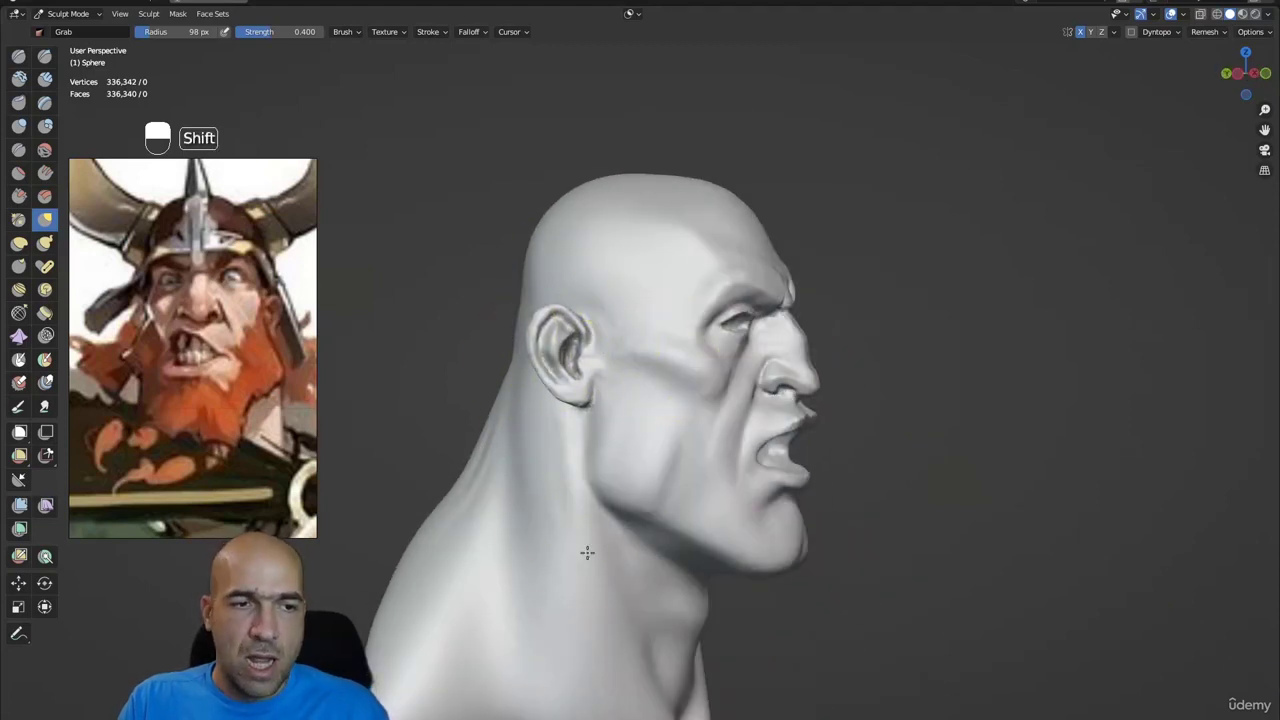
- Carve the hollows and inner folds of the ears with SculptDraw at 71 px radius
alt+drag(752, 492, 640, 440)
mouse_move(640, 440)
ctrl+alt+mouse_down()
mouse_move(644, 416)
mouse_move(684, 376)
mouse_move(749, 349)
ctrl+alt+mouse_up()
key(x)
key(bracketleft)
key(bracketleft)
key(bracketleft)
mouse_move(732, 280)
ctrl+mouse_down()
mouse_move(706, 255)
mouse_move(689, 272)
mouse_move(644, 250)
mouse_move(602, 262)
mouse_move(558, 345)
mouse_move(699, 271)
mouse_move(560, 350)
ctrl+mouse_up()
alt+drag(671, 323, 622, 334)
mouse_move(618, 310)
ctrl+mouse_down()
mouse_move(582, 328)
mouse_move(570, 368)
mouse_move(591, 423)
mouse_move(618, 396)
ctrl+mouse_up()
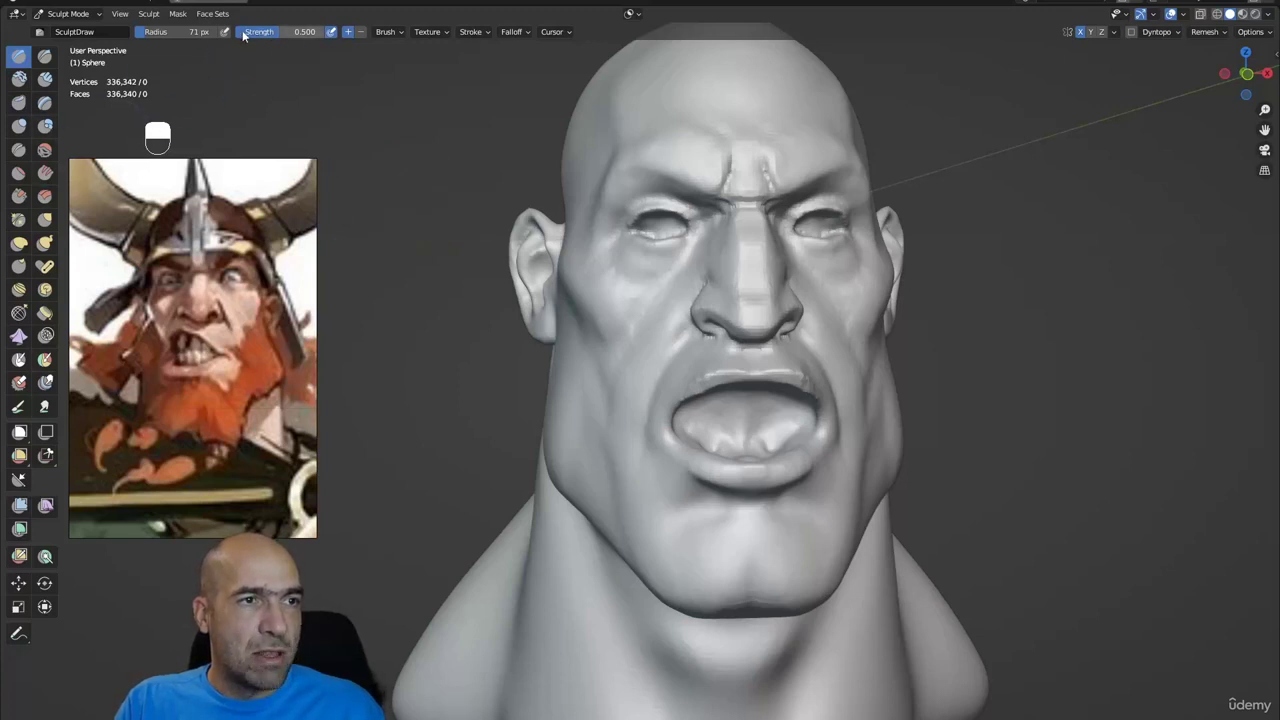
- Build up the brow beside the frown creases with Clay Strips at 71 px radius and 0.600 strength
mouse_move(737, 354)
alt+mouse_down()
mouse_move(729, 361)
mouse_move(738, 312)
alt+mouse_up()
mouse_move(738, 312)
alt+shift+mouse_down()
mouse_move(737, 342)
mouse_move(725, 304)
alt+shift+mouse_up()
alt+shift+drag(757, 168, 752, 308)
key(2)
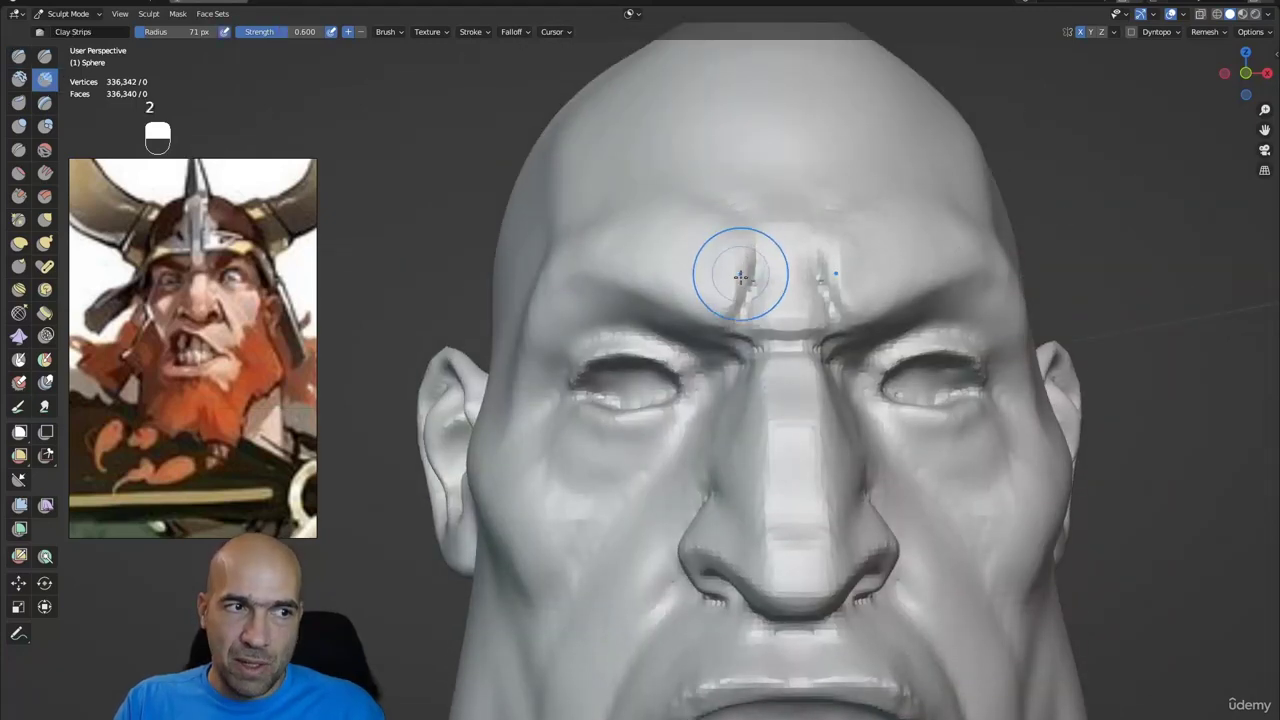
drag(741, 260, 737, 293)
- Sharpen the upper and lower eyelid edges and the crease beneath the eyes with Draw Sharp at 71 px radius
ctrl+alt+drag(651, 266, 609, 380)
key(1)
mouse_move(521, 393)
ctrl+mouse_down()
mouse_move(585, 360)
mouse_move(645, 364)
mouse_move(713, 430)
ctrl+mouse_up()
ctrl+drag(686, 359, 572, 334)
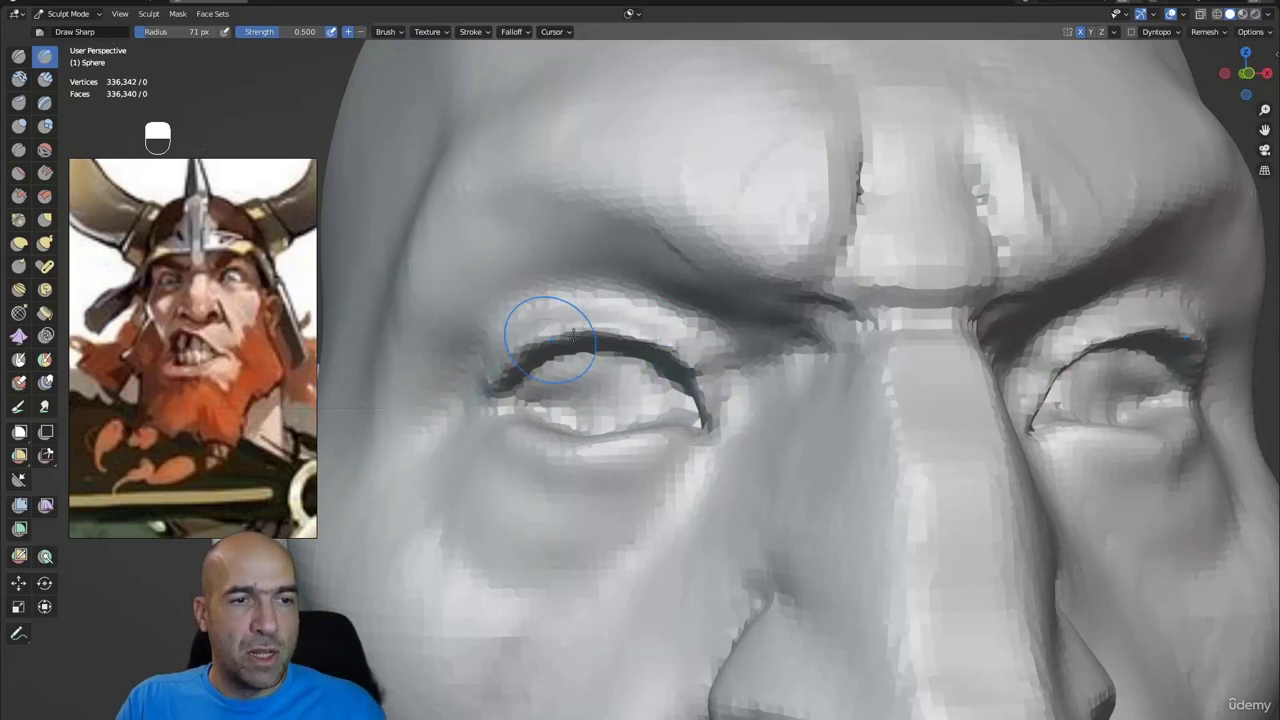
mouse_move(490, 412)
mouse_down()
mouse_move(691, 457)
mouse_move(609, 491)
mouse_move(503, 491)
mouse_move(470, 450)
mouse_move(586, 487)
mouse_move(600, 460)
mouse_move(631, 471)
mouse_up()
- Refine the inner eye corners and the lower eyelid rims with Draw Sharp at 71 px radius
key(x)
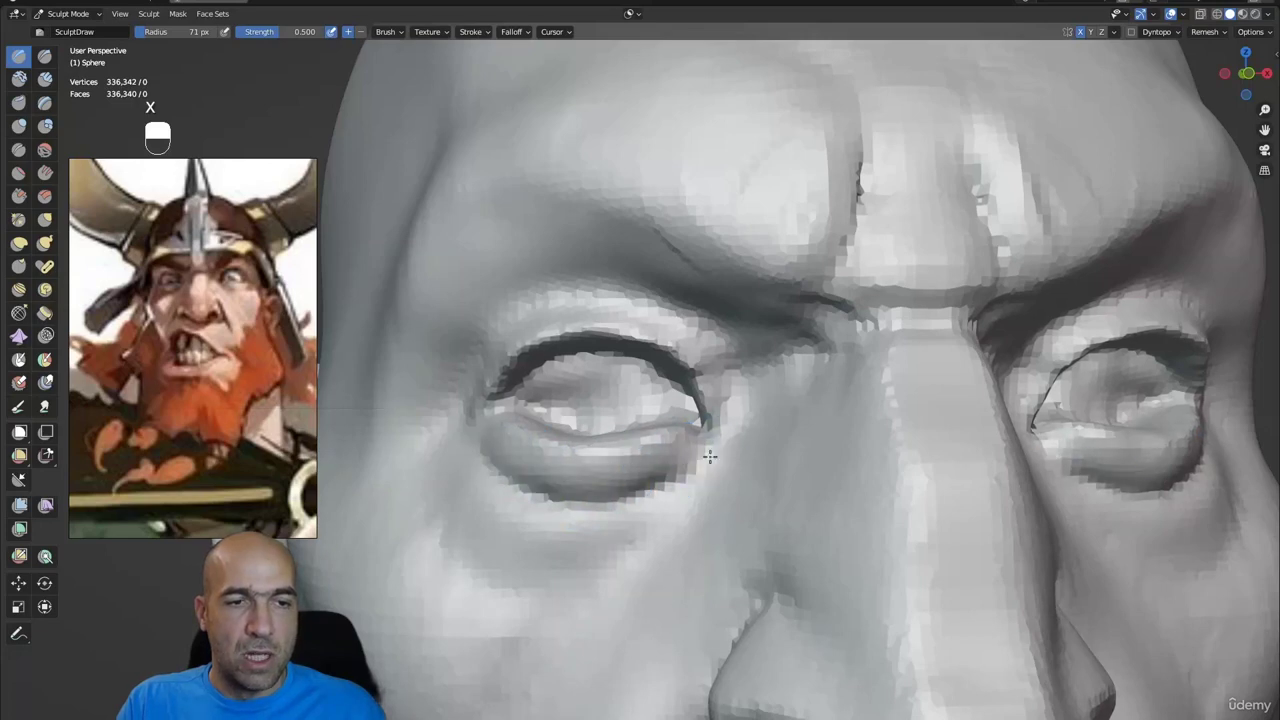
scroll(708, 451, down, 3)
key(1)
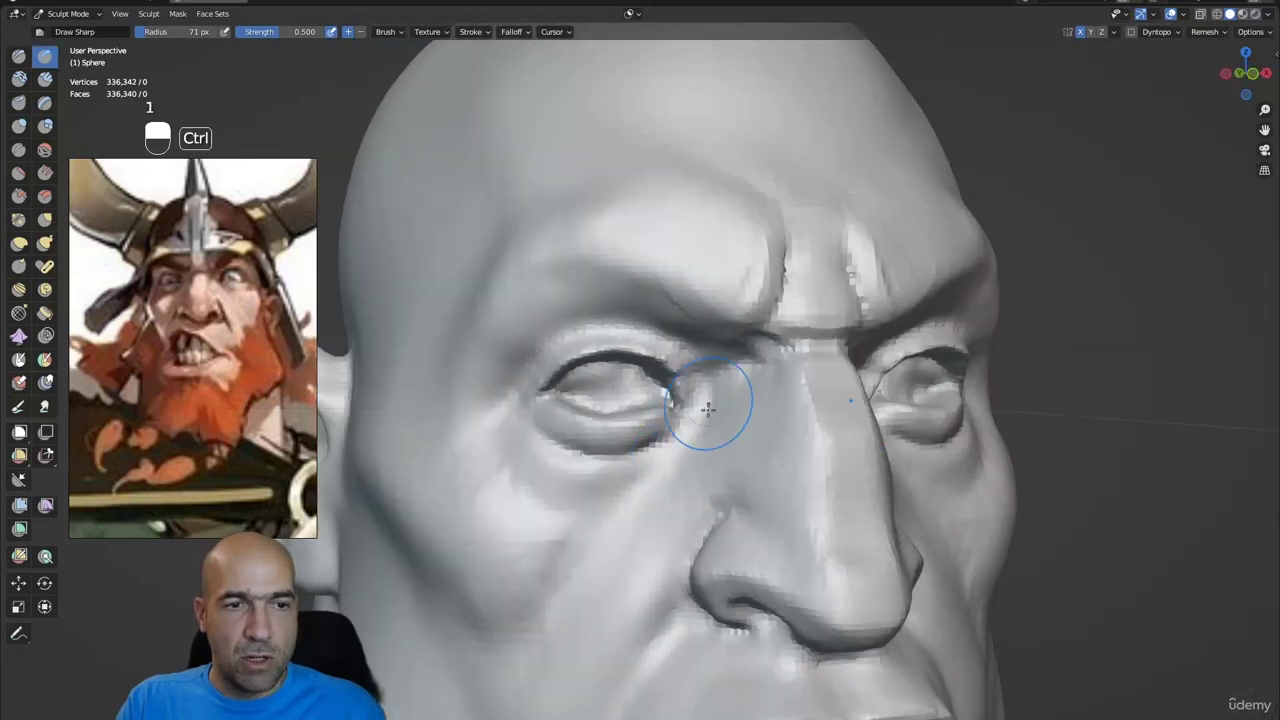
mouse_move(708, 409)
ctrl+mouse_down()
mouse_move(654, 480)
mouse_move(671, 523)
mouse_move(650, 440)
mouse_move(690, 425)
ctrl+mouse_up()
mouse_move(690, 425)
ctrl+alt+mouse_down()
mouse_move(669, 397)
mouse_move(774, 391)
mouse_move(615, 424)
mouse_move(637, 428)
ctrl+alt+mouse_up()
drag(530, 314, 689, 311)
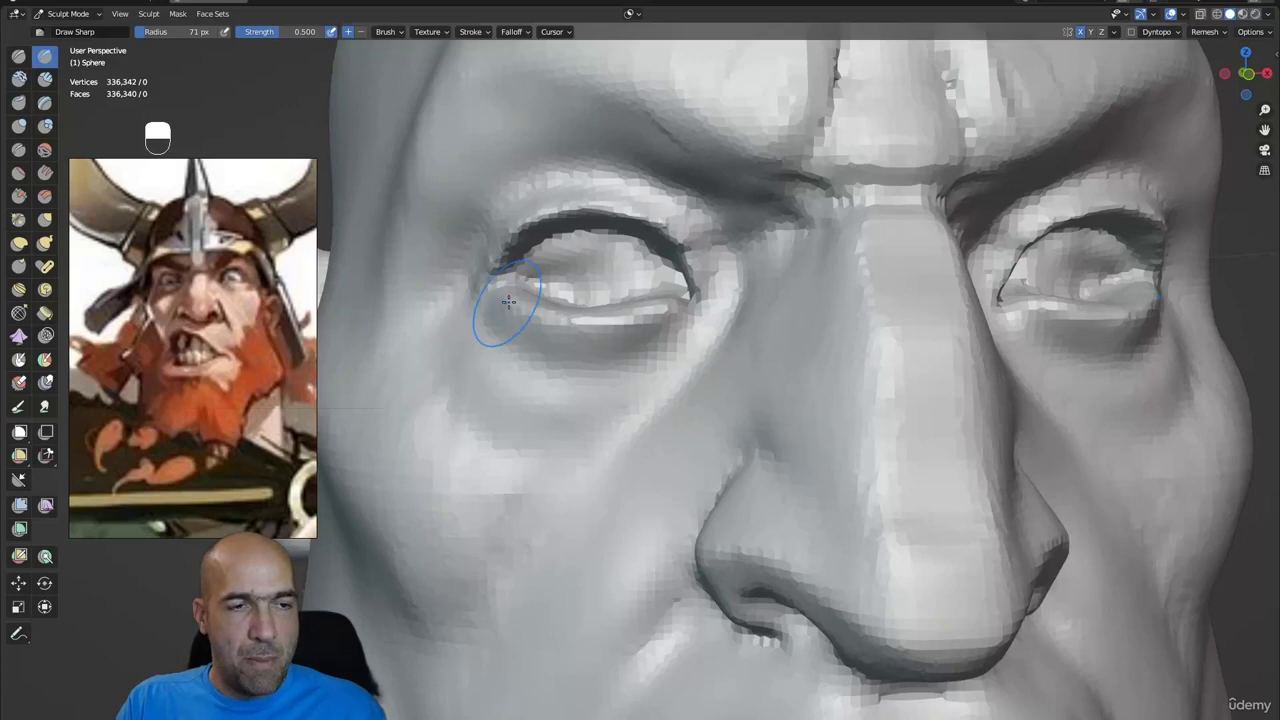
- Flatten the area along the lower eyelids with Scrape/Peaks at 71 px radius and 0.700 strength
key(3)
alt+drag(629, 310, 600, 328)
drag(663, 321, 582, 333)
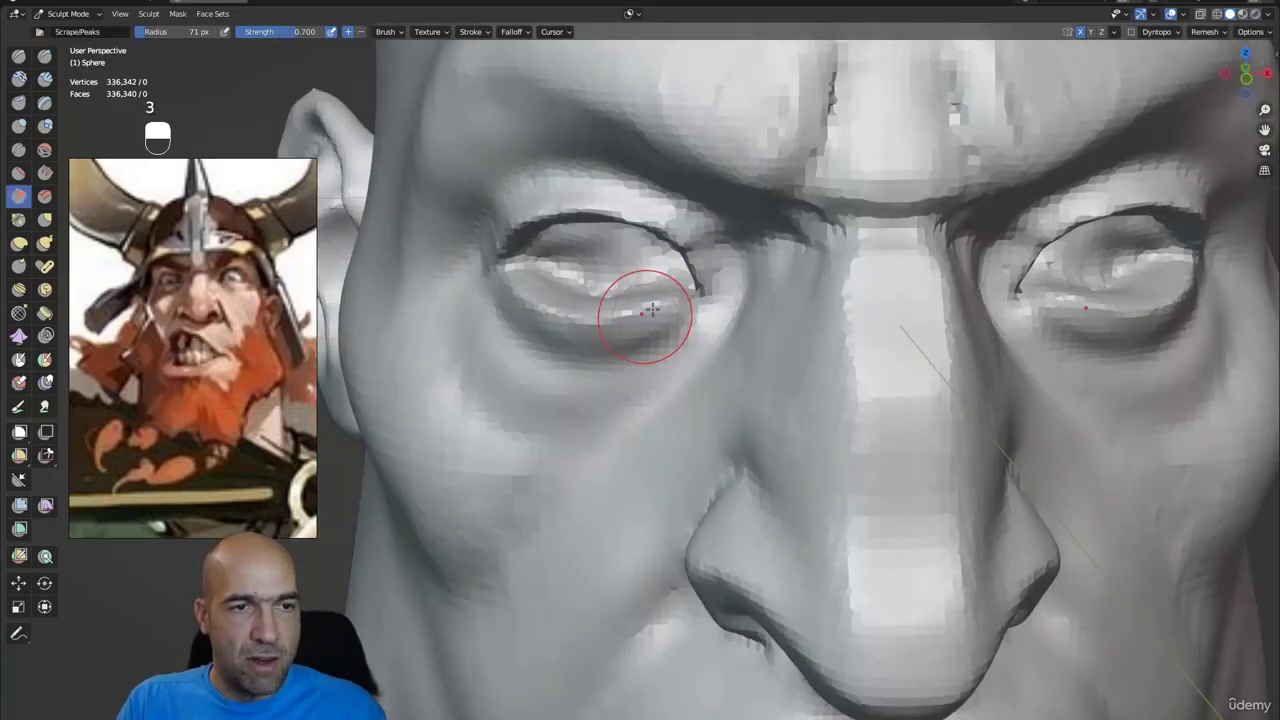
mouse_move(652, 309)
alt+mouse_down()
mouse_move(638, 311)
mouse_move(643, 266)
mouse_move(663, 323)
mouse_move(614, 360)
alt+mouse_up()
- Undo the last stroke, recarve the crease under the lower eyelids and outline the eye bags with Draw Sharp
key(1)
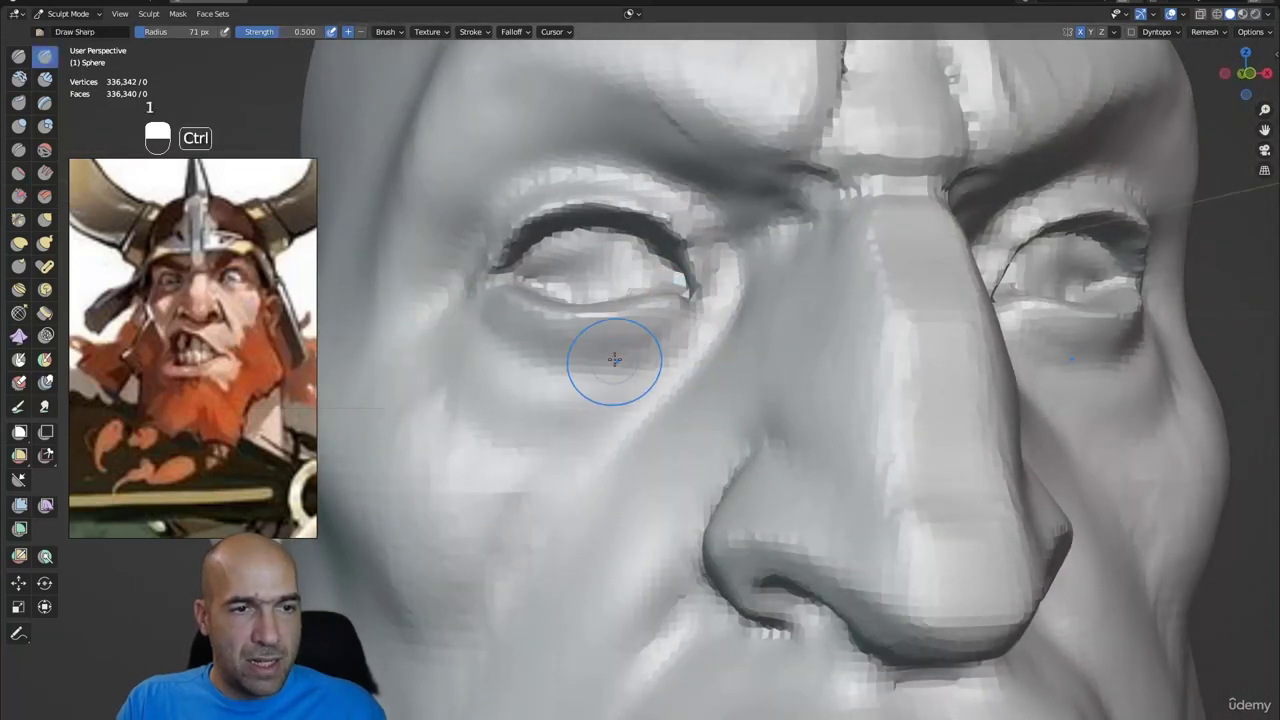
key(ctrl+z)
key(1)
ctrl+drag(685, 325, 573, 363)
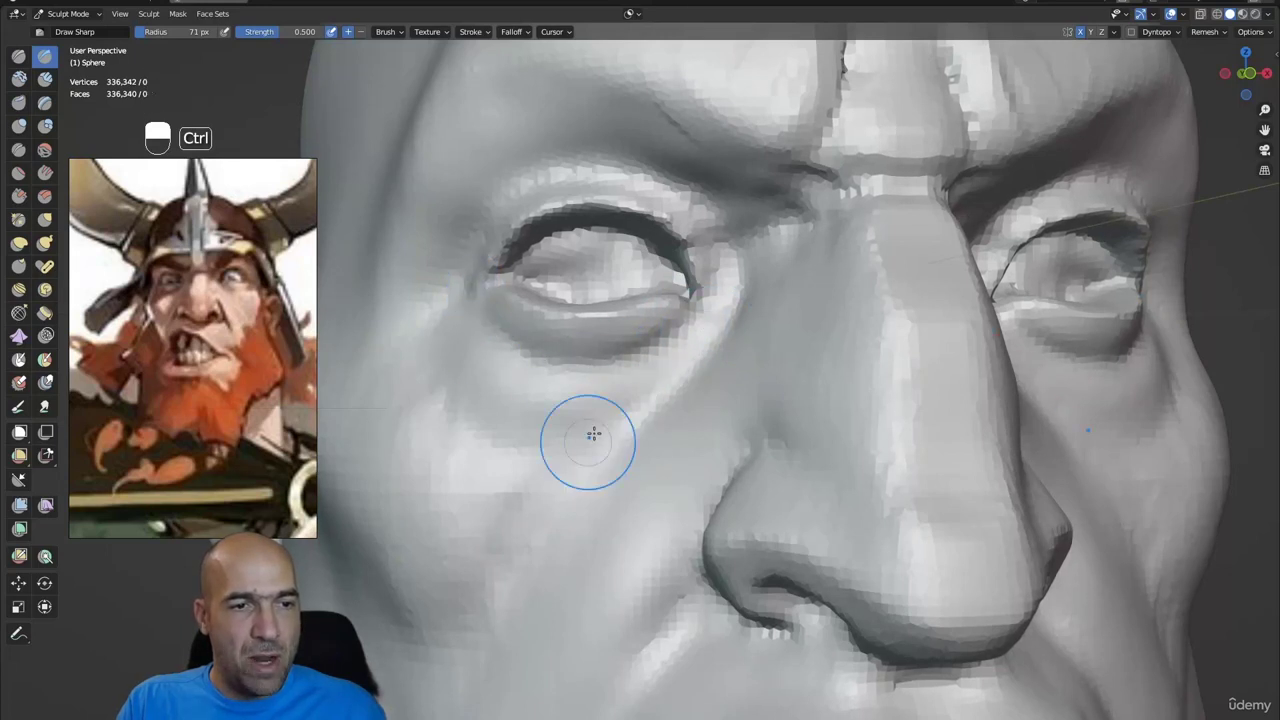
ctrl+drag(701, 350, 602, 421)
ctrl+drag(440, 338, 433, 393)
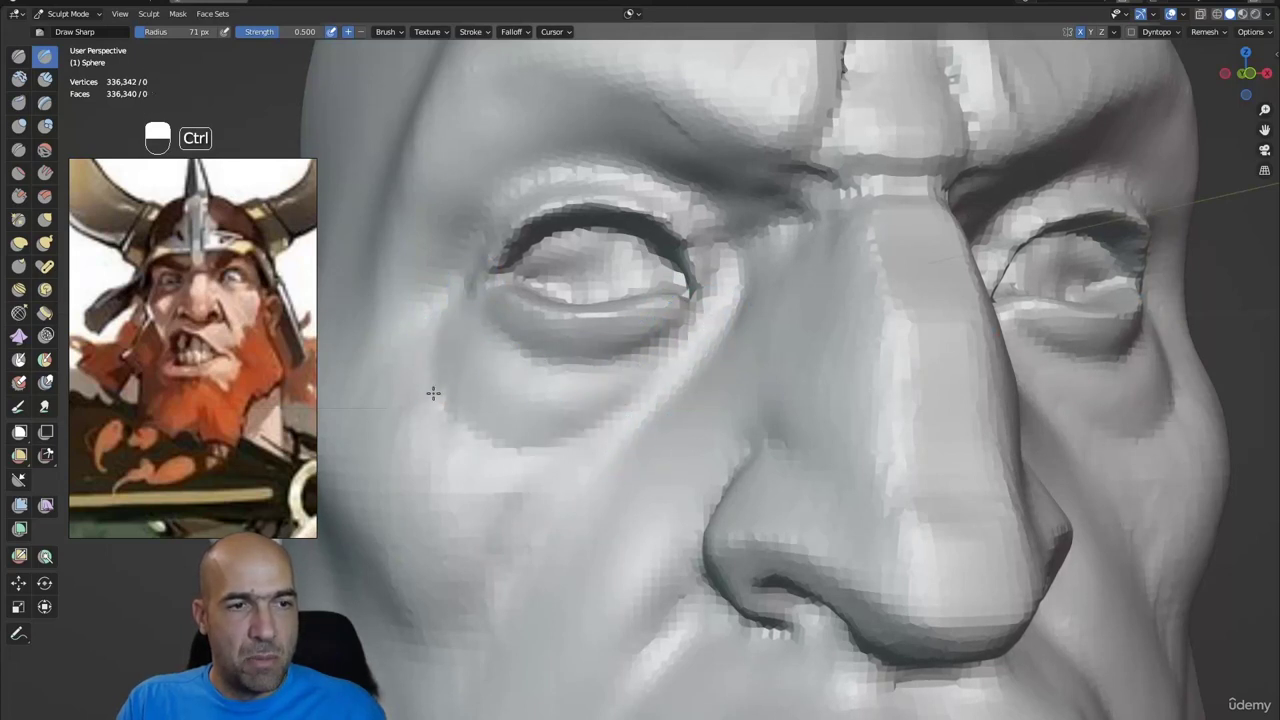
- Build up the eye bags with Clay Strips at 71 px radius and smooth them into the cheeks
key(2)
scroll(512, 392, down, 3)
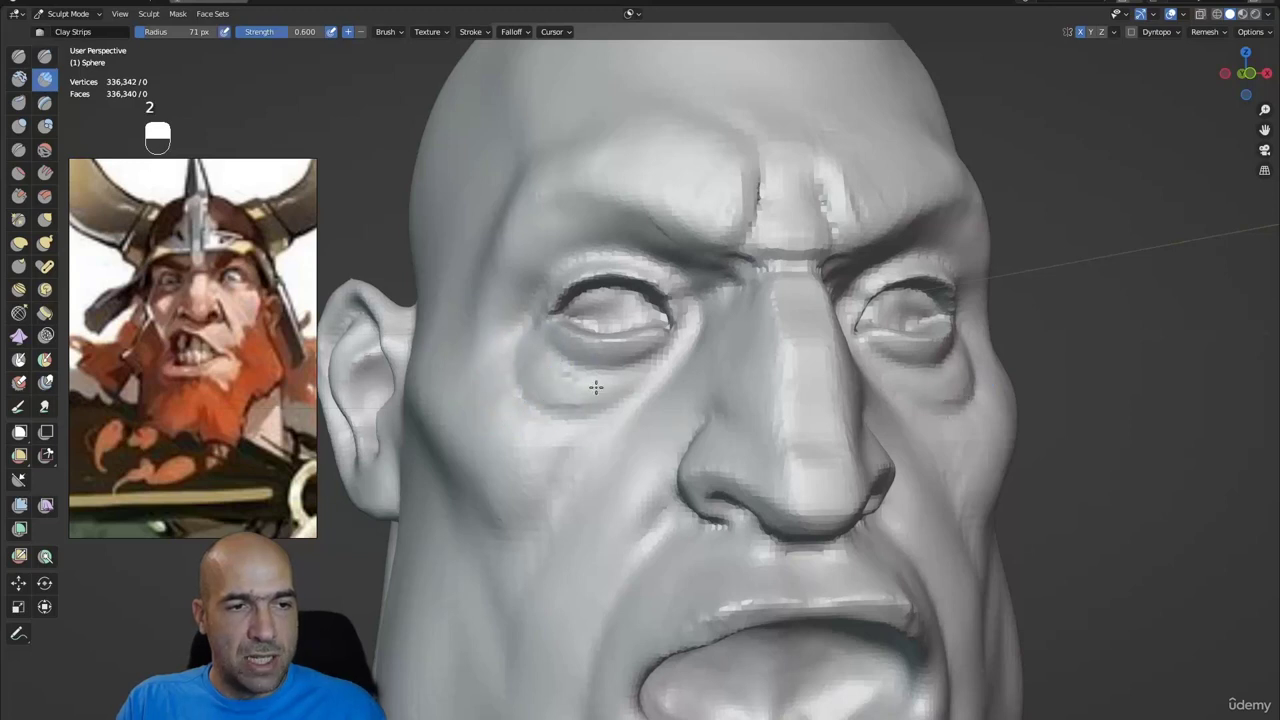
drag(556, 379, 604, 392)
shift+drag(604, 392, 557, 378)
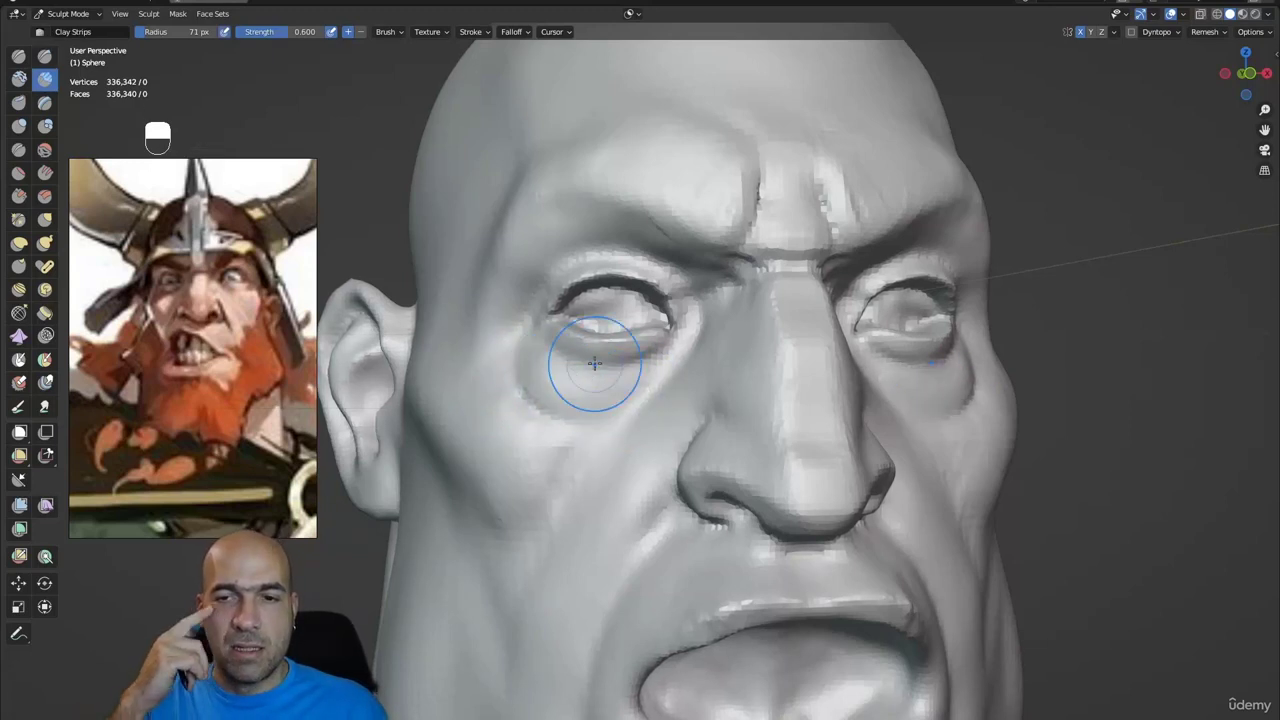
ctrl+alt+drag(965, 405, 820, 427)
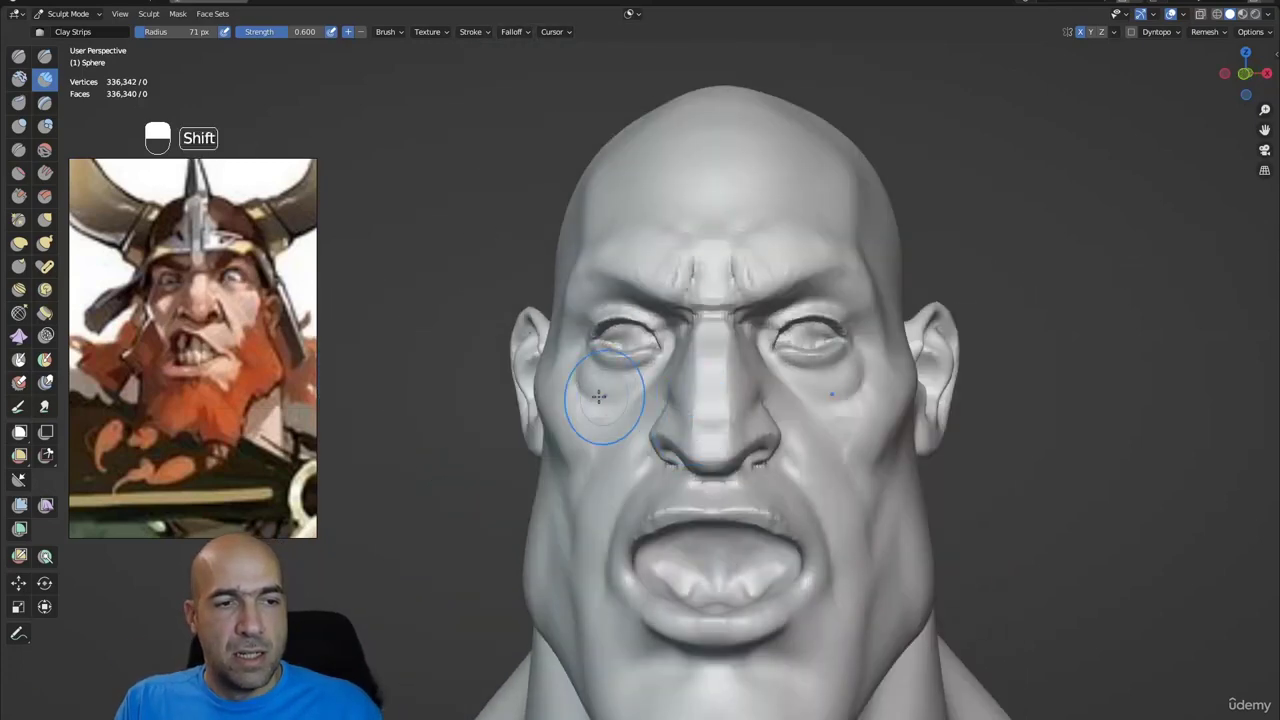
alt+drag(600, 421, 600, 384)
ctrl+alt+drag(600, 384, 573, 394)
- Adjust the temples and cheekbones in front view with Grab at 86 px radius
key(g)
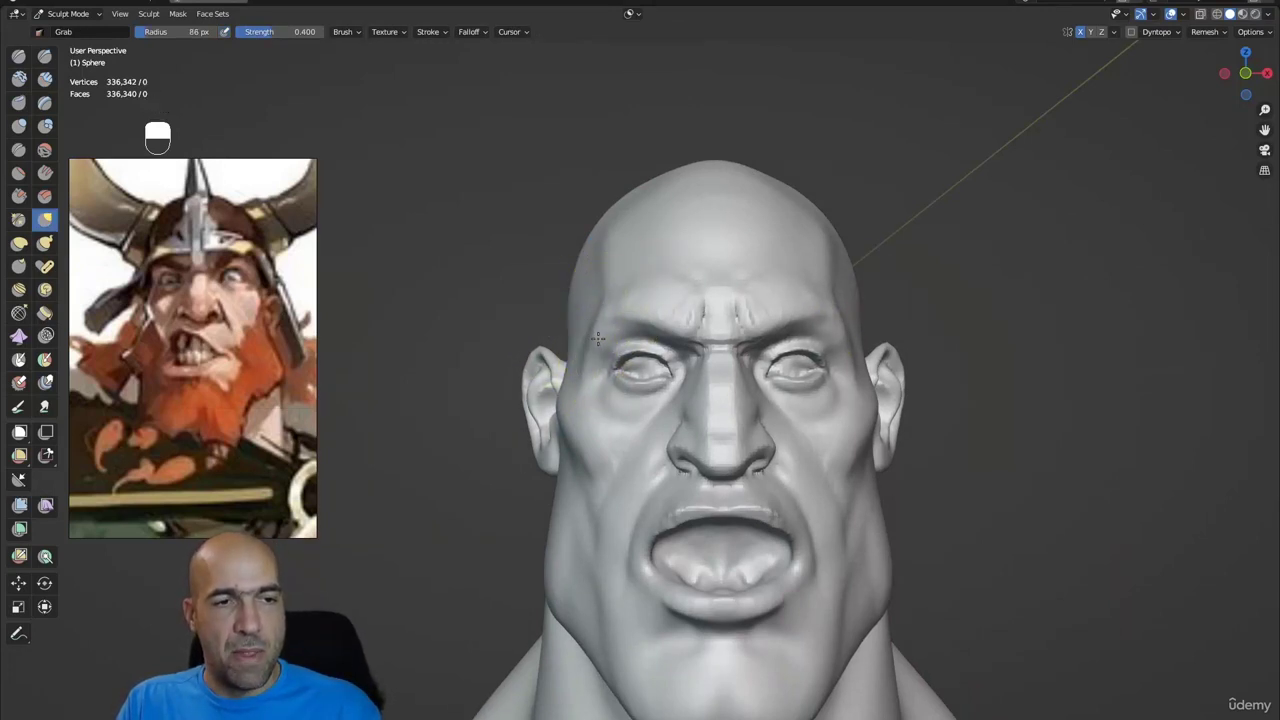
ctrl+alt+drag(583, 423, 577, 373)
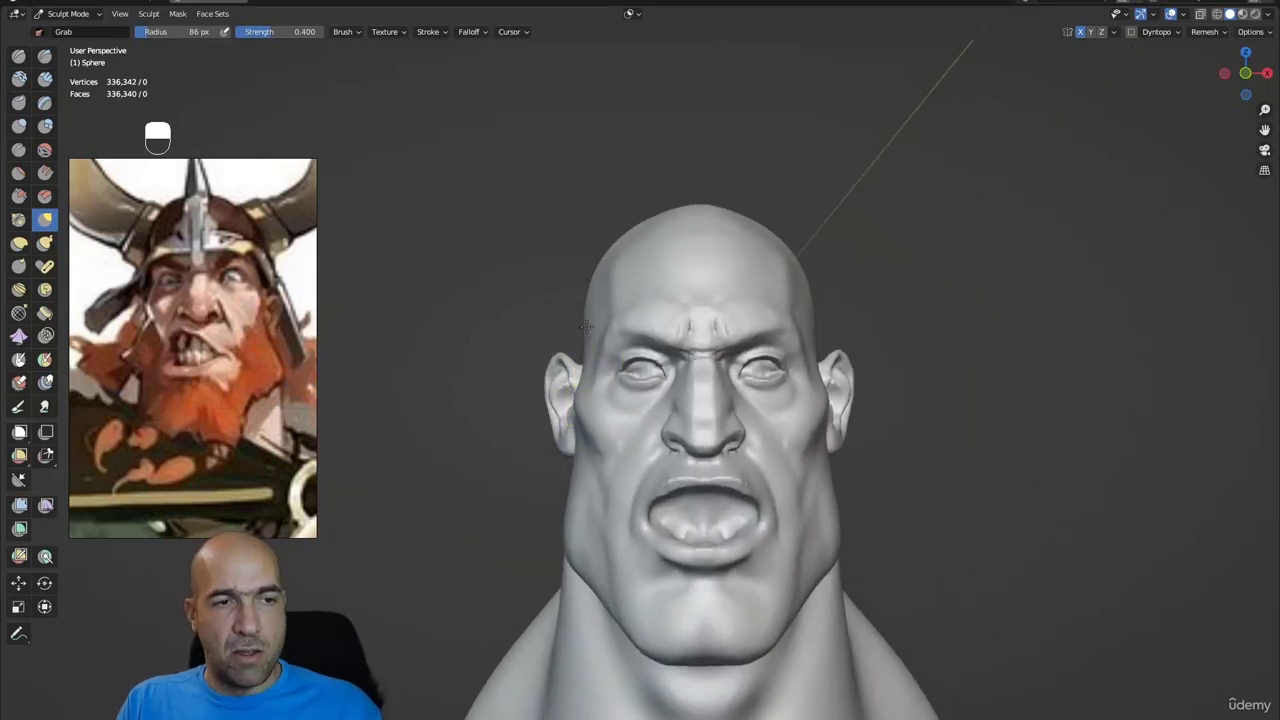
middle_drag(621, 368, 600, 428)
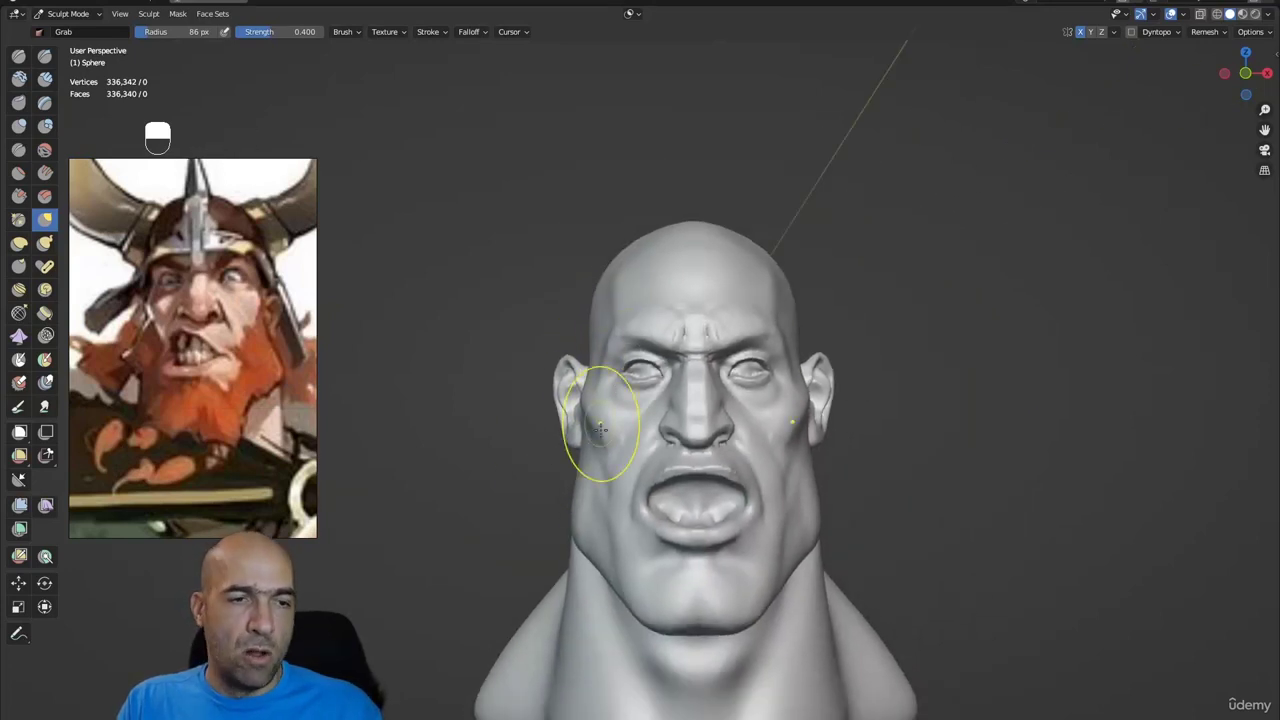
ctrl+alt+drag(619, 494, 612, 371)
- Carve long creases from below the cheekbones down the cheeks toward the jaw with Draw Sharp at 86 px radius
key(1)
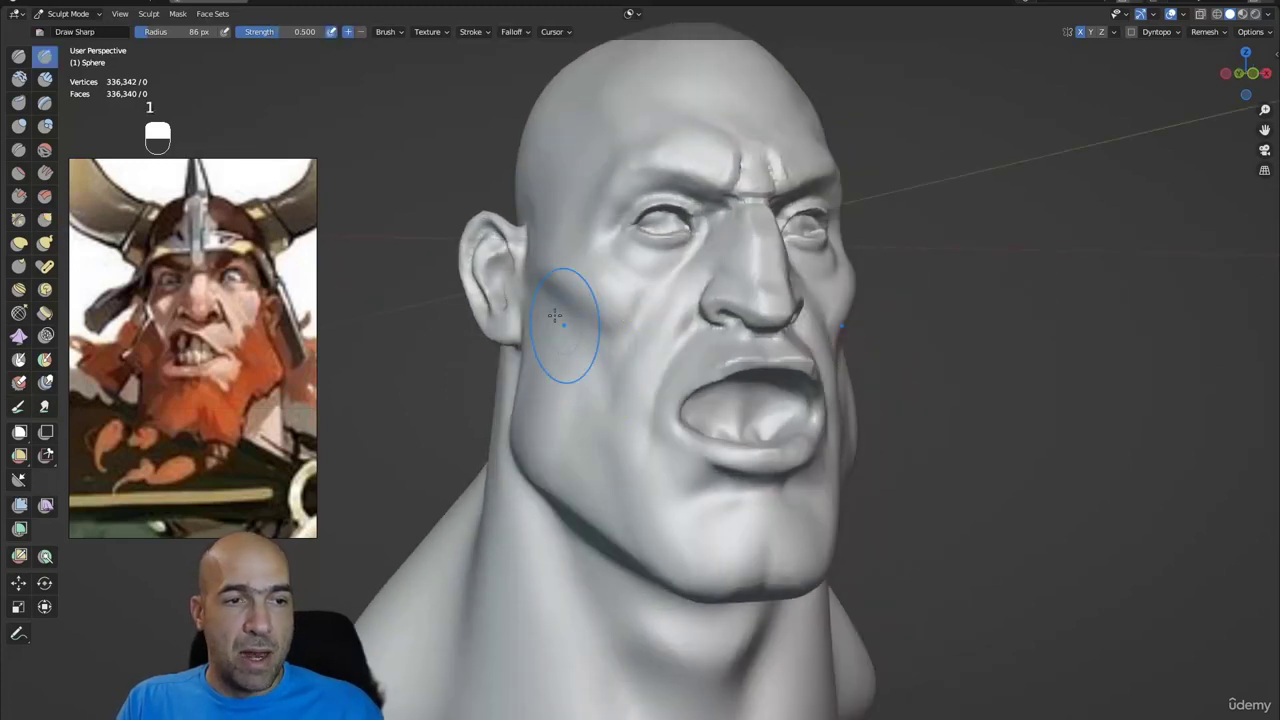
mouse_move(534, 304)
alt+mouse_down()
mouse_move(591, 361)
mouse_move(618, 432)
alt+mouse_up()
alt+drag(638, 430, 588, 412)
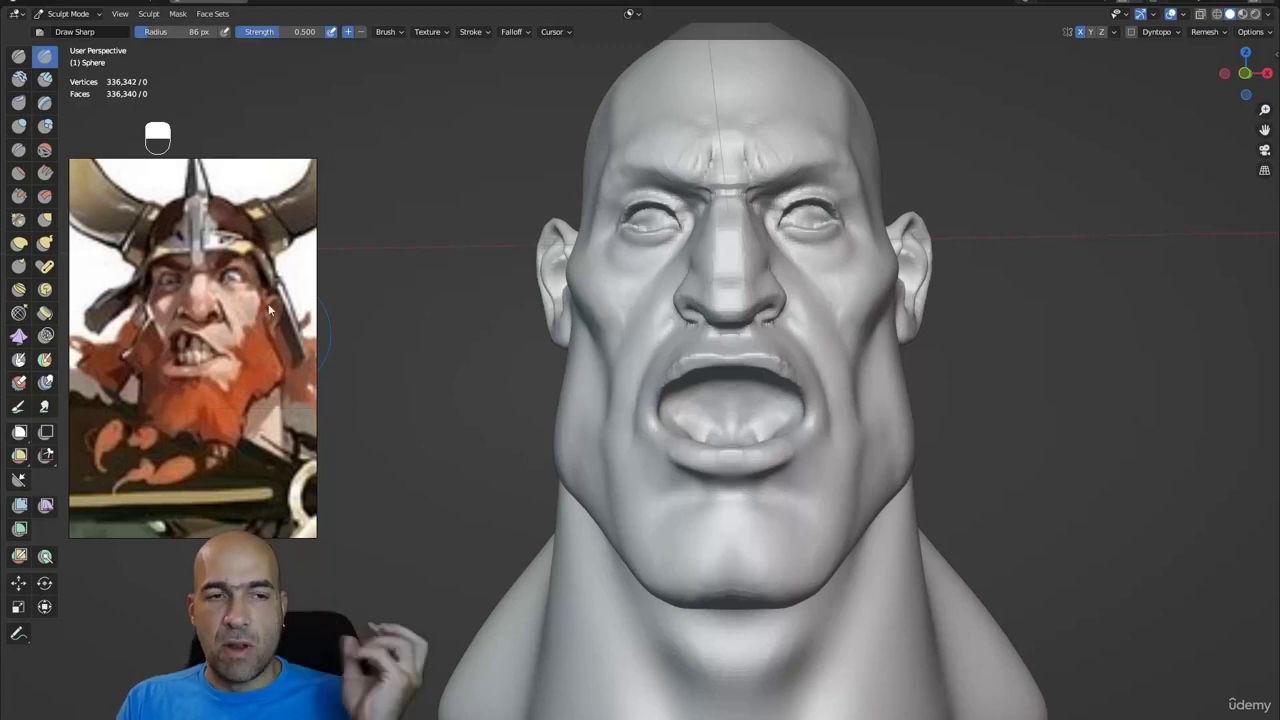
mouse_move(786, 271)
alt+mouse_down()
mouse_move(725, 336)
mouse_move(814, 423)
mouse_move(823, 402)
alt+mouse_up()
key(2)
key(1)
mouse_move(808, 328)
ctrl+mouse_down()
mouse_move(845, 449)
mouse_move(815, 539)
ctrl+mouse_up()
ctrl+drag(850, 480, 822, 566)
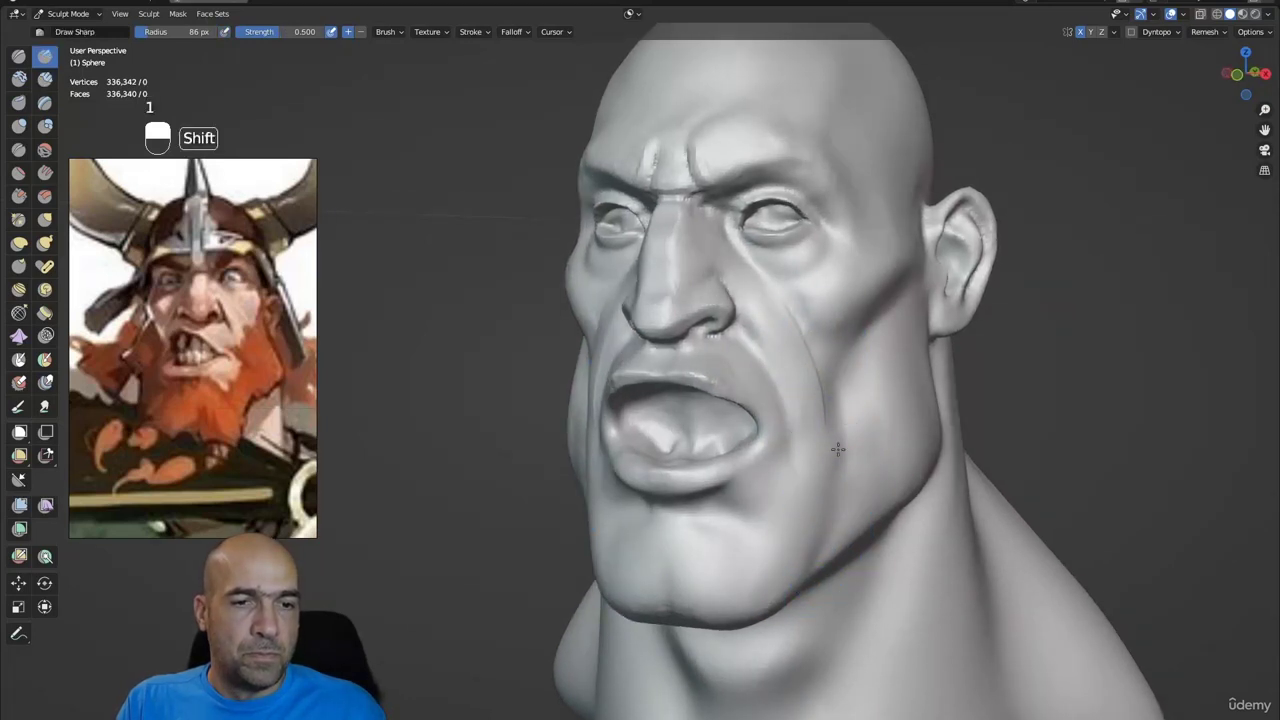
- Adjust the outer corners of the eyes in front view with Grab at 69 px radius
mouse_move(814, 377)
alt+mouse_down()
mouse_move(811, 391)
mouse_move(829, 369)
alt+mouse_up()
mouse_move(812, 163)
alt+shift+mouse_down()
mouse_move(803, 246)
mouse_move(771, 268)
alt+shift+mouse_up()
key(g)
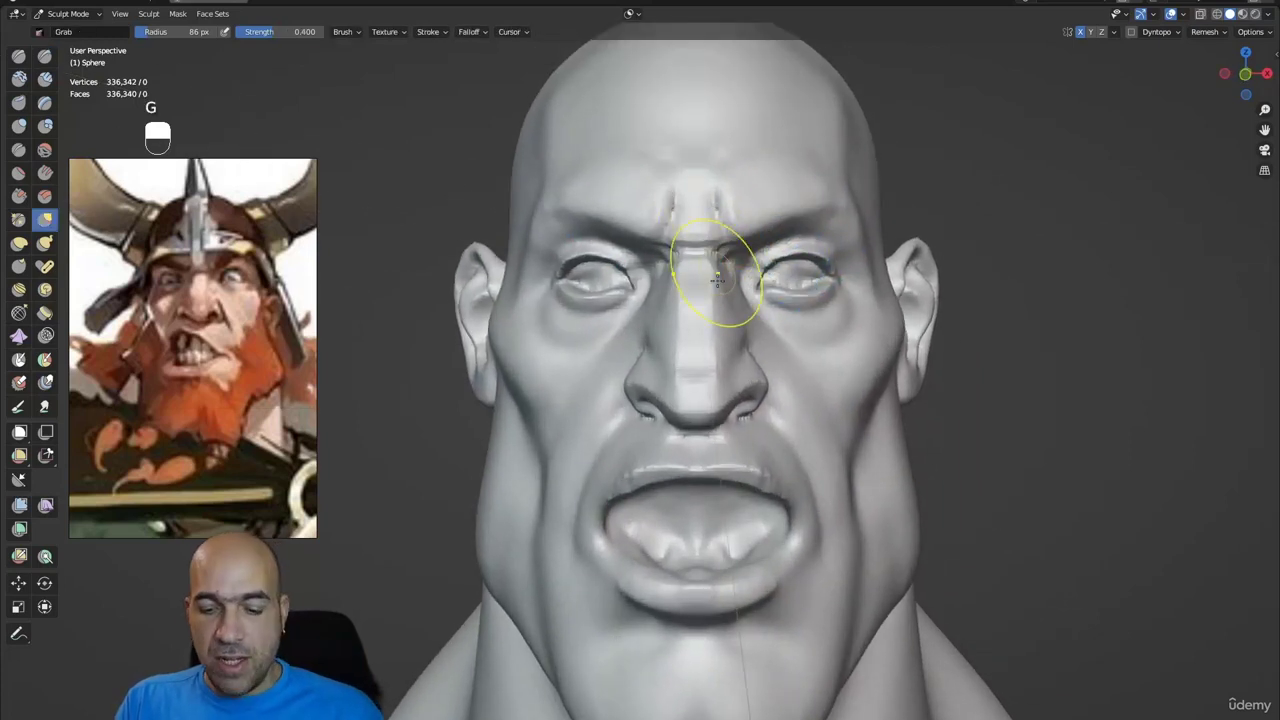
key(bracketleft)
key(bracketleft)
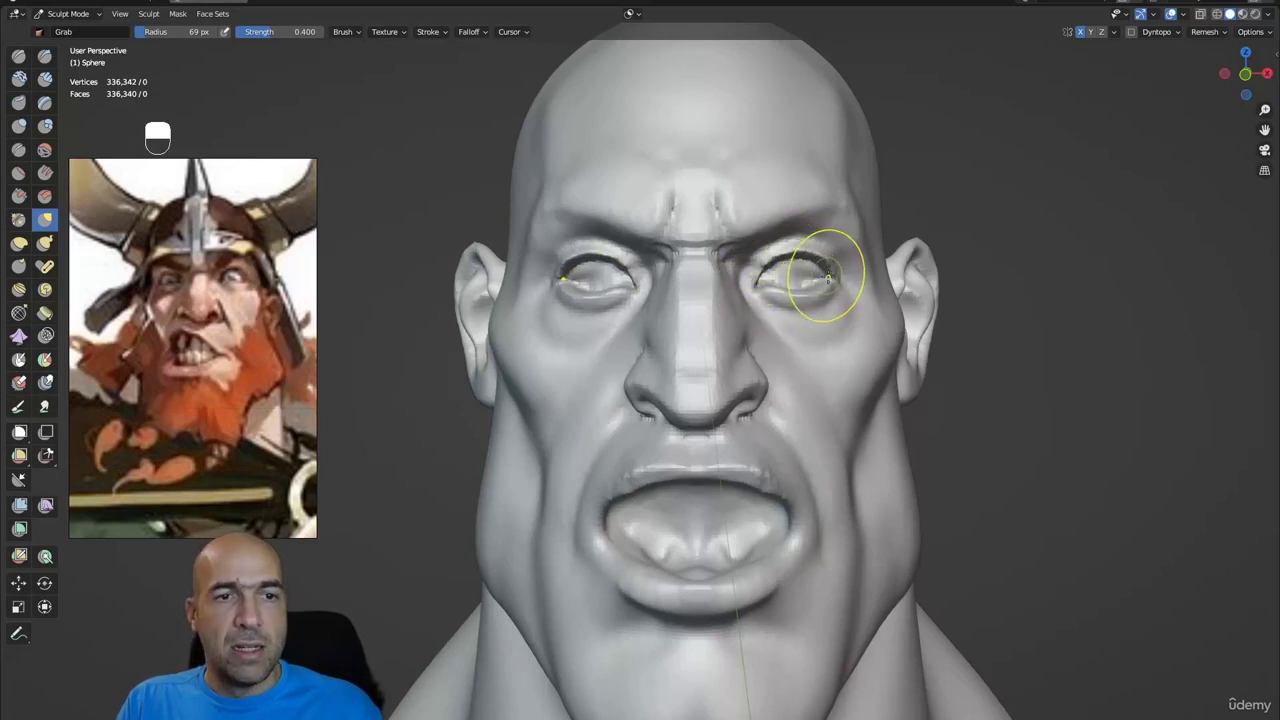
- Turn off X symmetry and pull the upper lip into a slanted, asymmetrical line with Grab at 103 px radius
alt+shift+drag(754, 446, 740, 400)
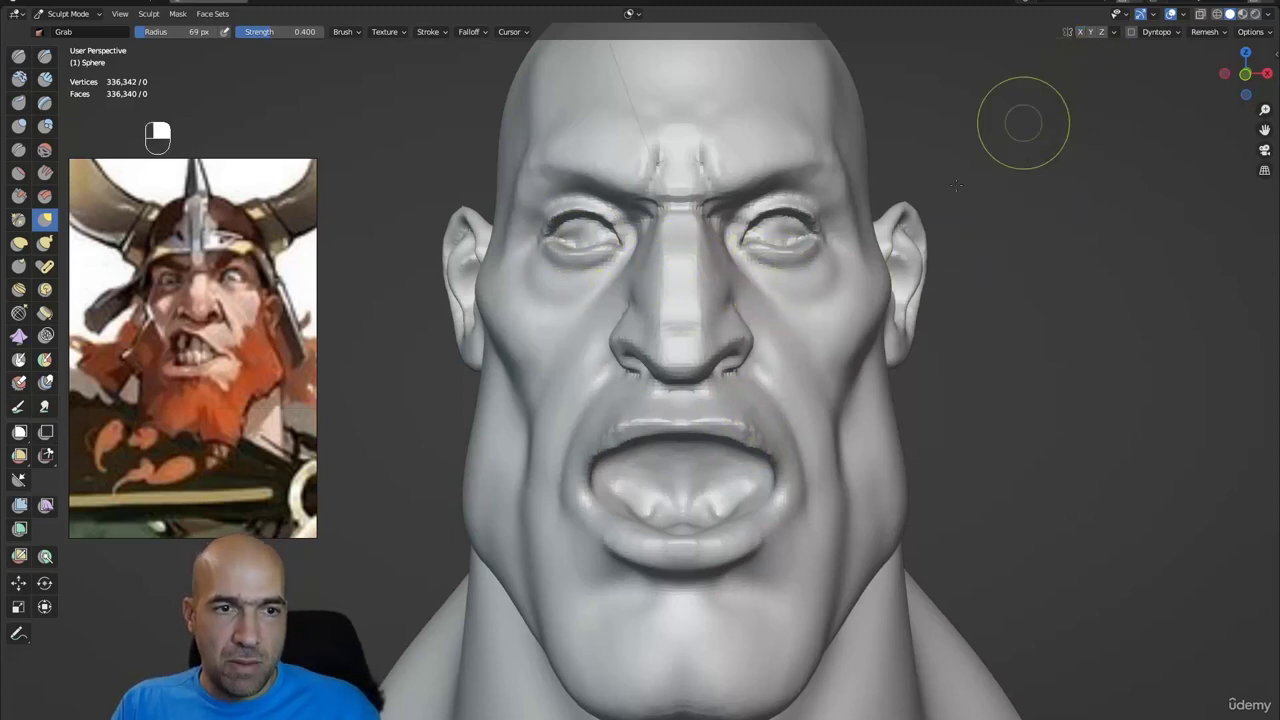
key(g)
key(bracketright)
key(bracketright)
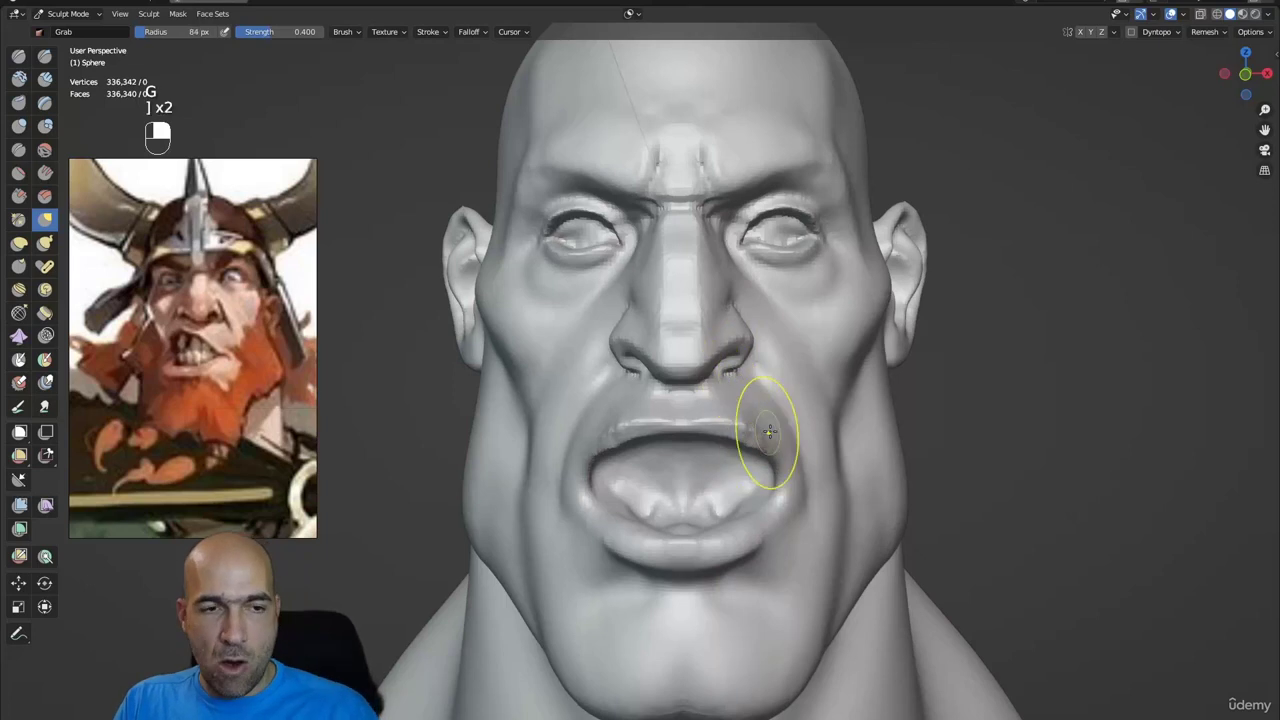
key(bracketright)
key(bracketright)
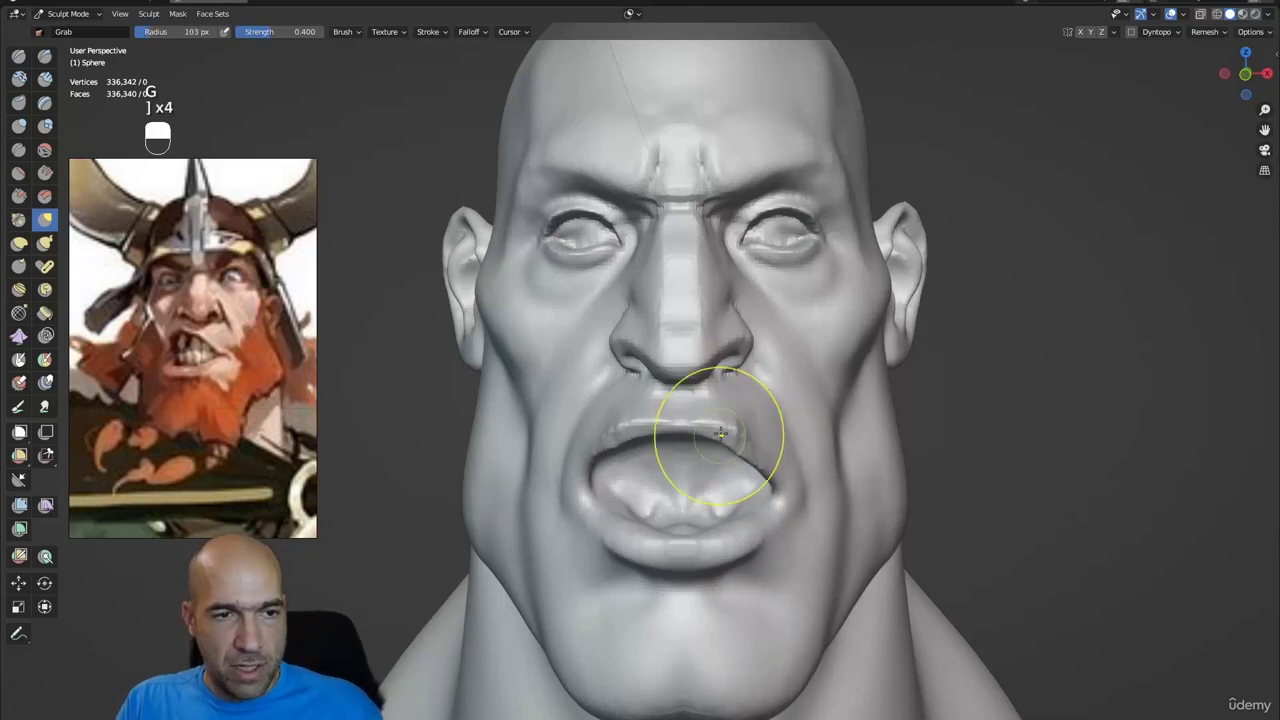
scroll(720, 434, down, 1)
mouse_move(673, 424)
mouse_down()
mouse_move(650, 415)
mouse_move(679, 416)
mouse_move(669, 378)
mouse_up()
mouse_move(669, 380)
ctrl+alt+mouse_down()
mouse_move(665, 368)
mouse_move(696, 382)
mouse_move(673, 245)
ctrl+alt+mouse_up()
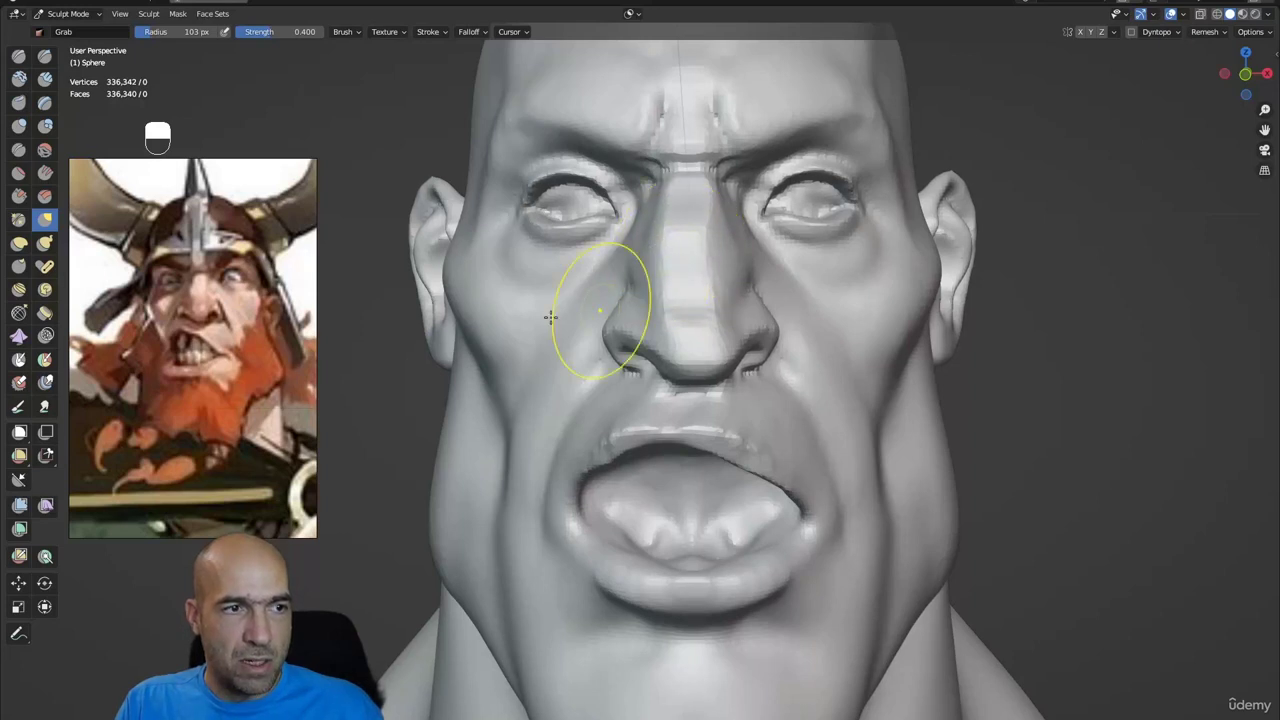
- Raise and flare the nostril above the drooping mouth corner with Grab and deepen it with Draw Sharp at 103 px radius
mouse_move(757, 353)
ctrl+alt+mouse_down()
mouse_move(774, 340)
mouse_move(769, 323)
mouse_move(801, 334)
ctrl+alt+mouse_up()
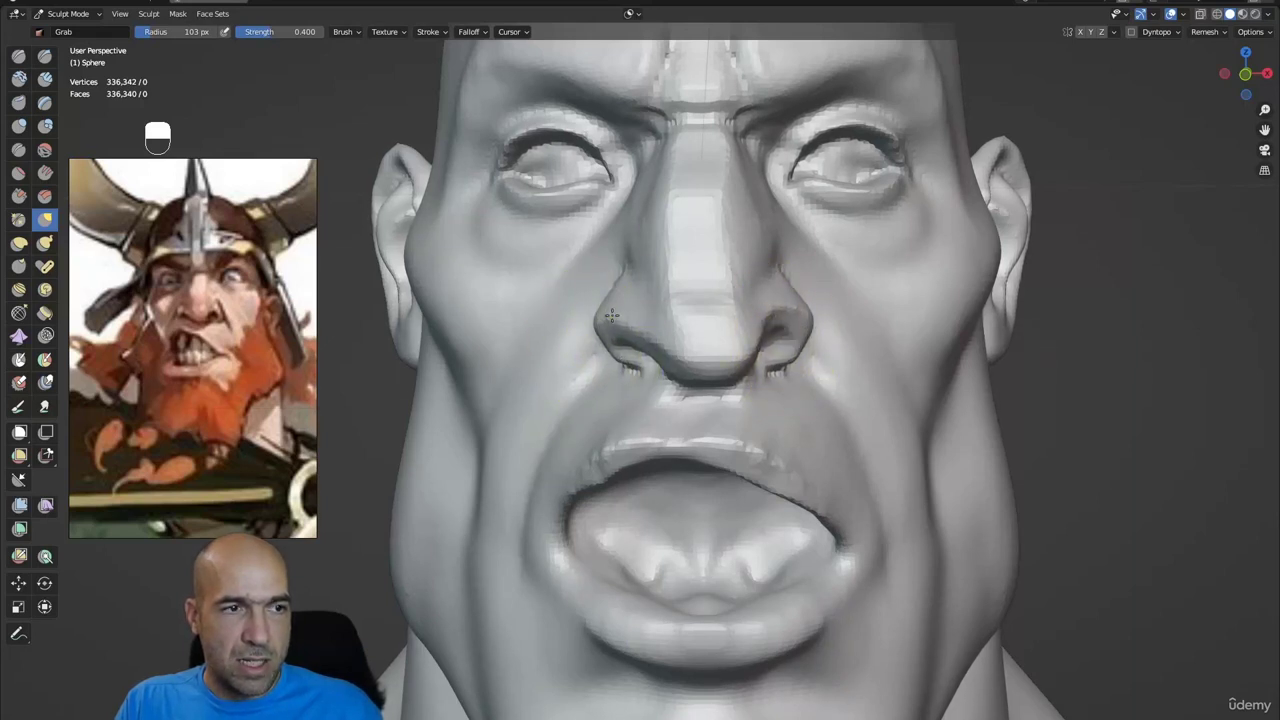
alt+drag(800, 367, 770, 345)
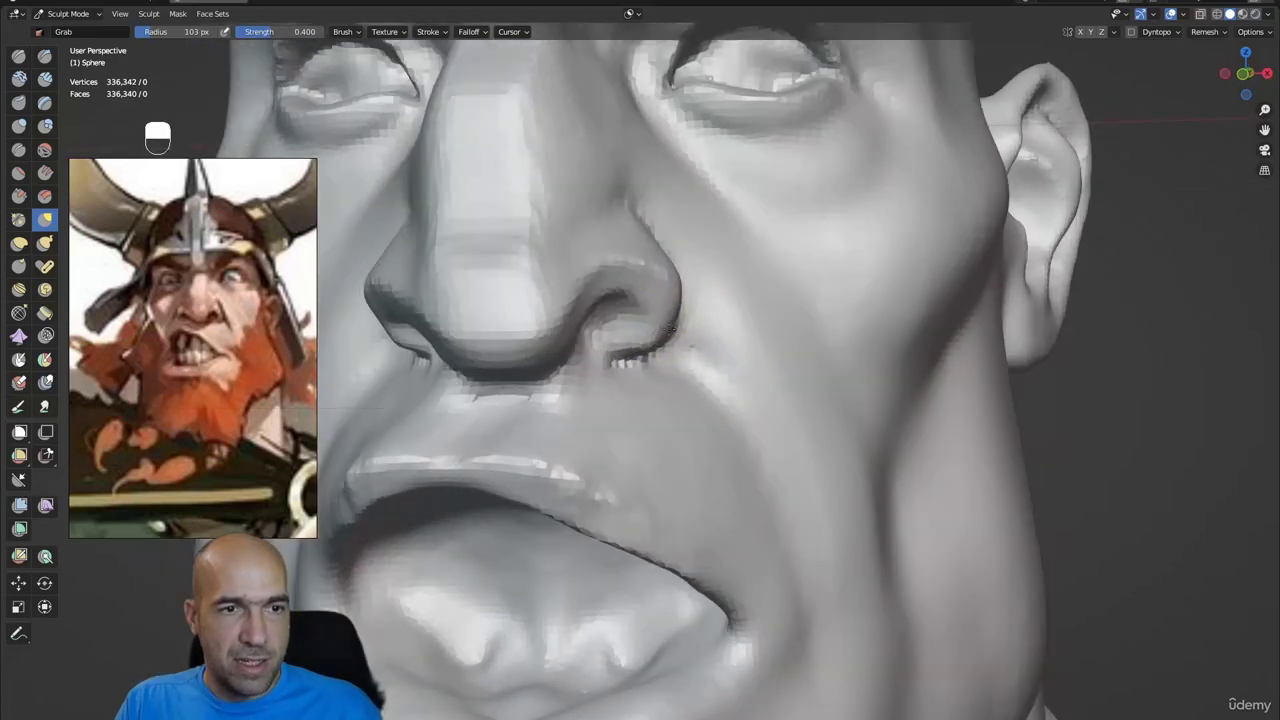
ctrl+alt+drag(616, 334, 600, 323)
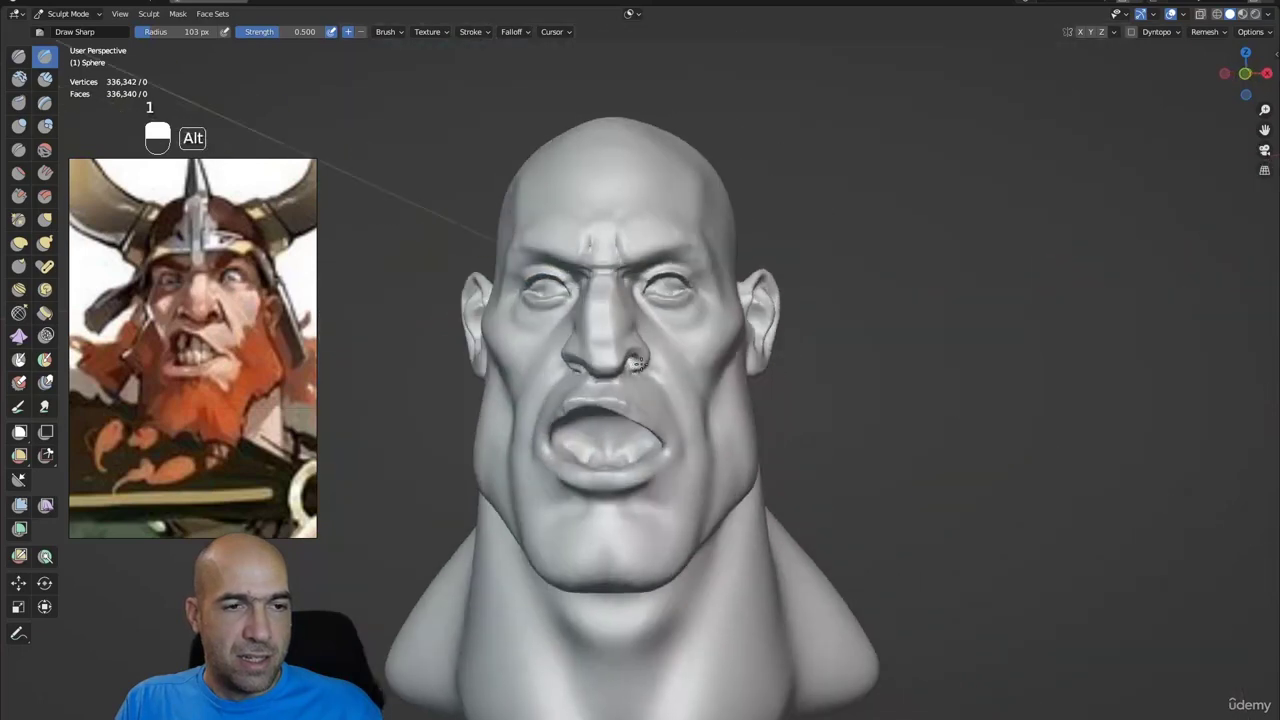
mouse_move(638, 364)
alt+mouse_down()
mouse_move(643, 349)
mouse_move(634, 384)
alt+mouse_up()
mouse_move(634, 384)
ctrl+alt+mouse_down()
mouse_move(611, 404)
mouse_move(543, 357)
mouse_move(563, 420)
mouse_move(531, 443)
mouse_move(618, 445)
mouse_move(643, 429)
mouse_move(634, 400)
mouse_move(647, 380)
mouse_move(593, 400)
mouse_move(590, 440)
mouse_move(683, 393)
ctrl+alt+mouse_up()
- Lift one side of the upper lip and slope the other toward the mouth corner with Grab at 103 px radius
key(g)
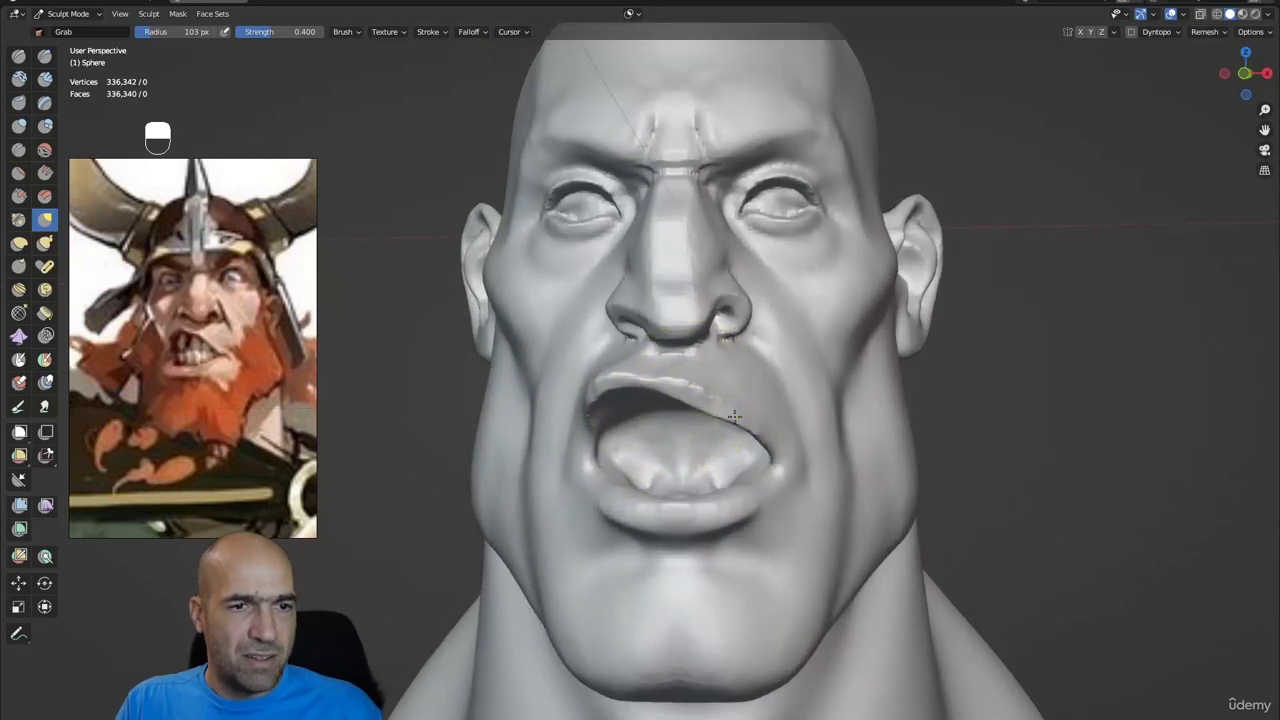
drag(741, 432, 764, 449)
middle_drag(776, 458, 786, 459)
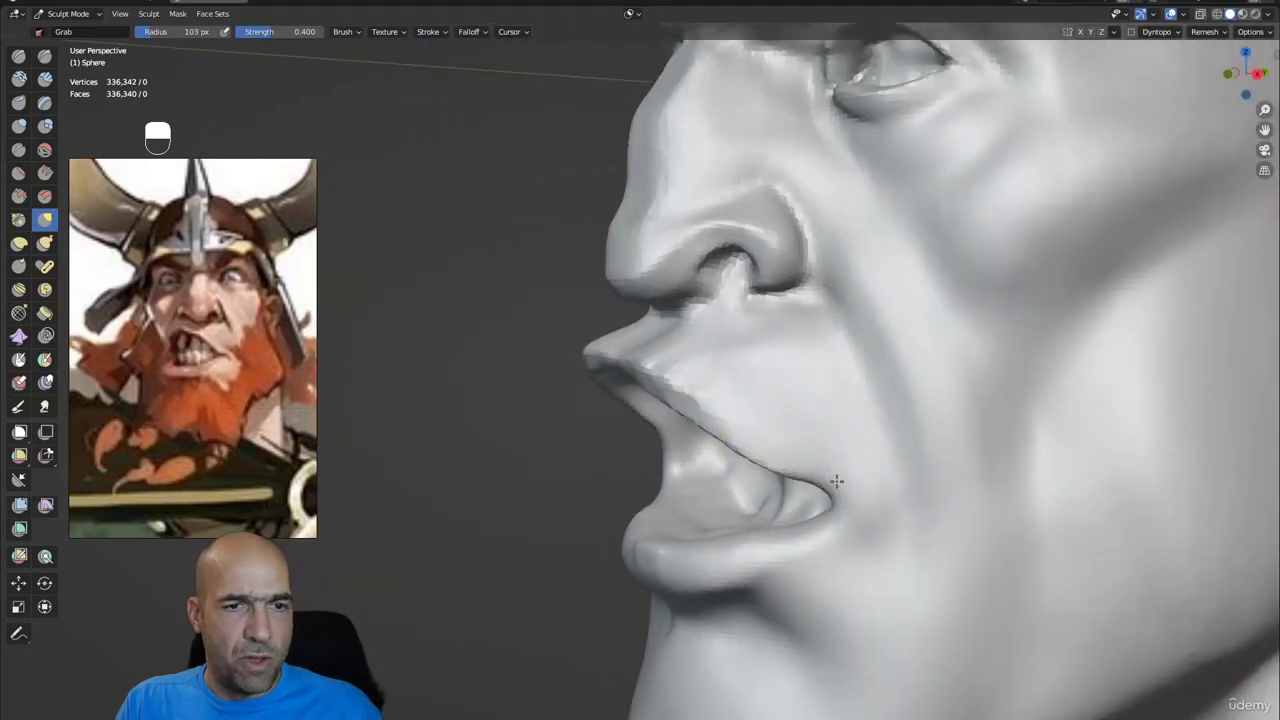
- Carve a sharp crease into the low mouth corner with Draw Sharp at 103 px radius
key(1)
ctrl+drag(857, 514, 830, 510)
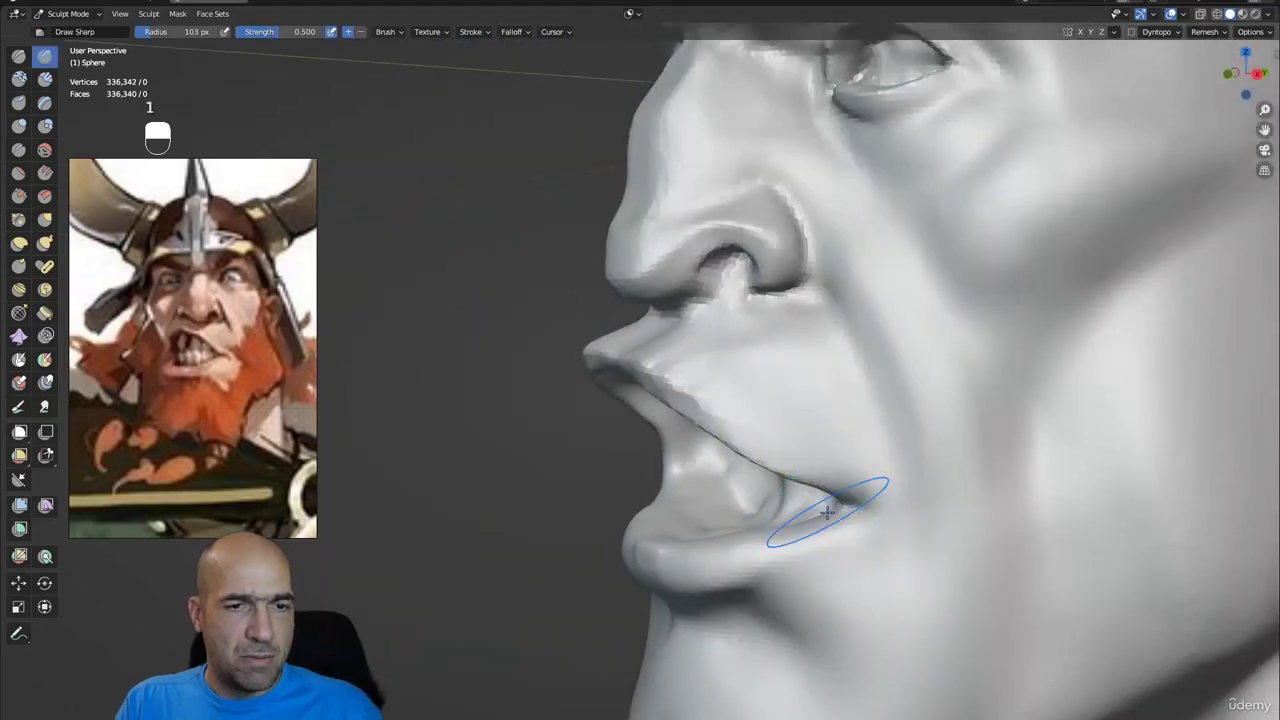
middle_drag(830, 510, 855, 492)
mouse_move(855, 492)
ctrl+mouse_down()
mouse_move(892, 498)
mouse_move(878, 498)
mouse_move(888, 471)
mouse_move(866, 420)
mouse_move(880, 471)
mouse_move(849, 457)
ctrl+mouse_up()
- Build up the lower lip beside the creased corner with Clay Strips and reshape the lip with Grab at 103 px radius
key(2)
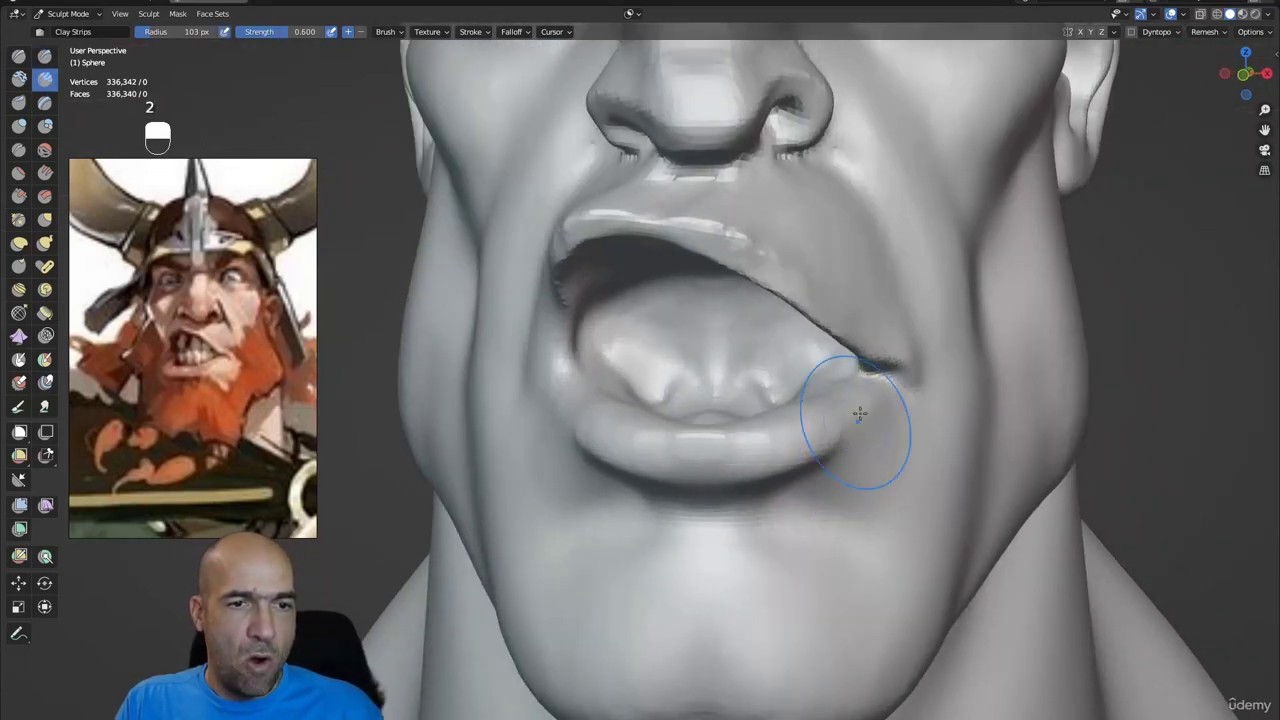
mouse_move(742, 434)
ctrl+alt+mouse_down()
mouse_move(729, 449)
mouse_move(694, 446)
mouse_move(682, 404)
mouse_move(598, 391)
mouse_move(655, 411)
mouse_move(669, 397)
mouse_move(706, 423)
mouse_move(593, 418)
ctrl+alt+mouse_up()
key(g)
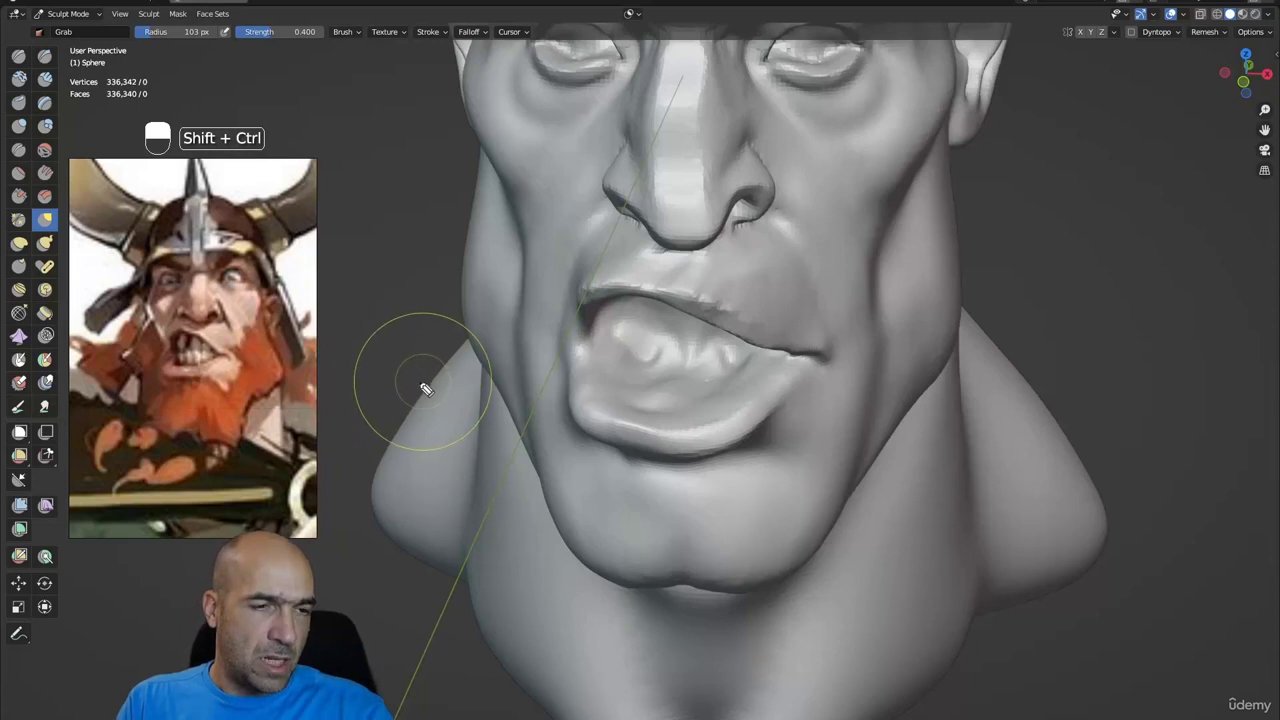
- Outline the angular mouth shape over the reference and the lower lip with the annotation pen and clear the marks
key(shift+ctrl+7)
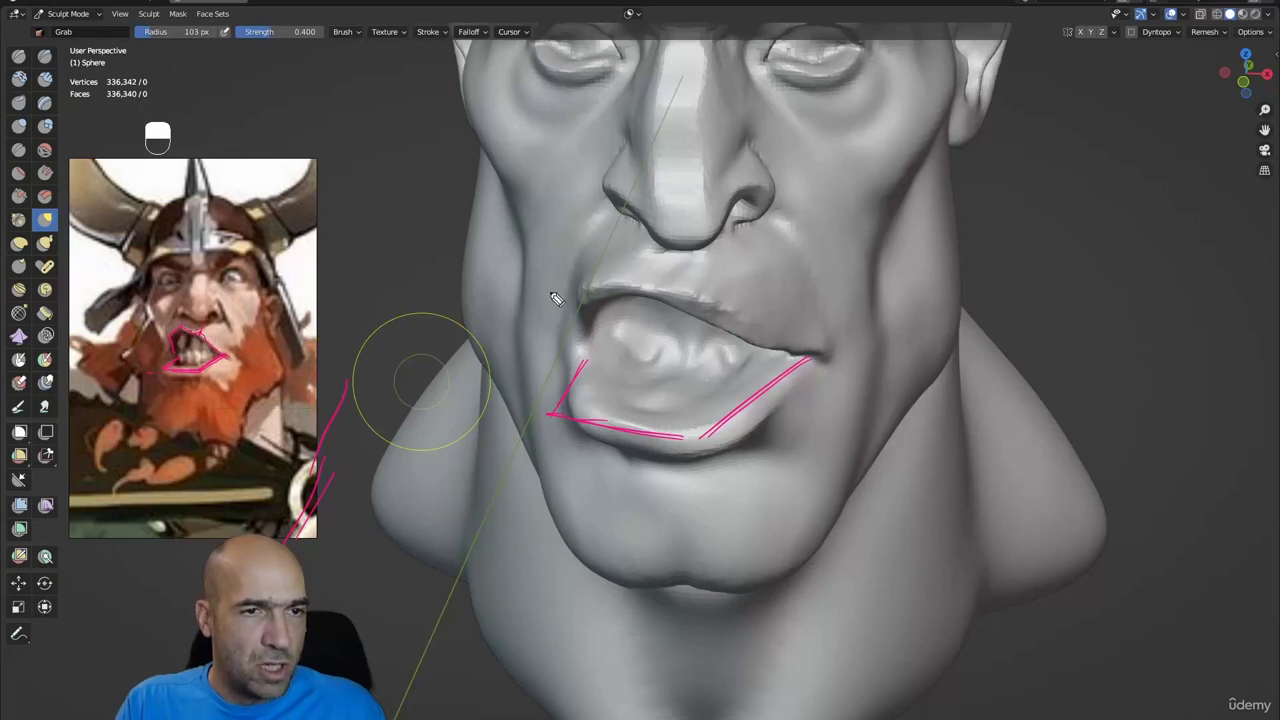
key(ctrl+shift+7)
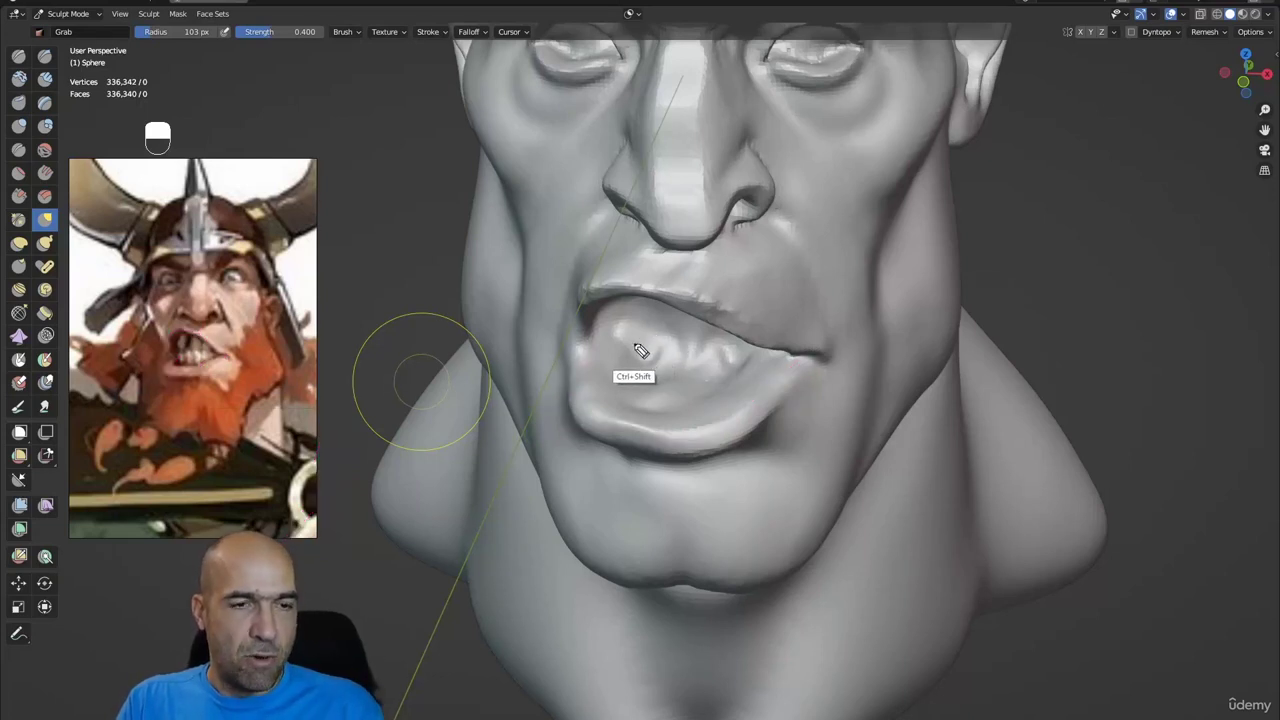
key(ctrl+shift+2)
- Undo the last mouth strokes and pull the lower lip's raised-side corner outward and down with Grab at 103 px radius
key(ctrl+z)
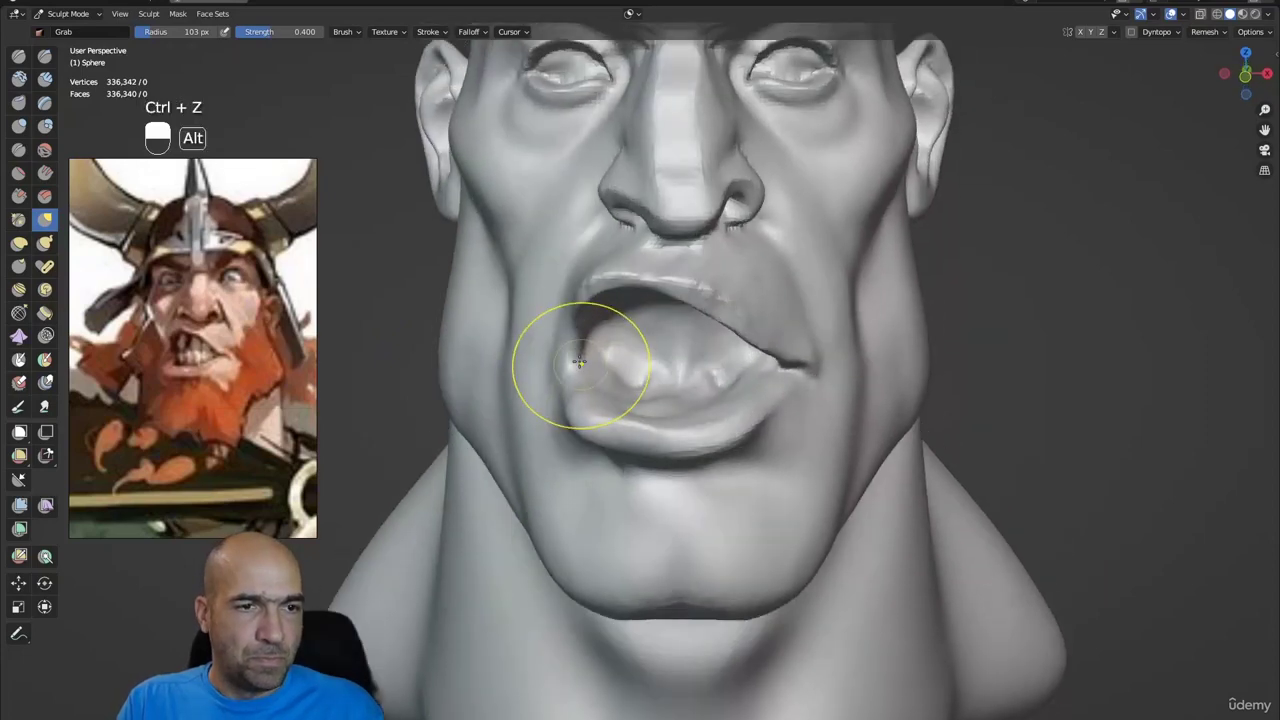
key(ctrl+z)
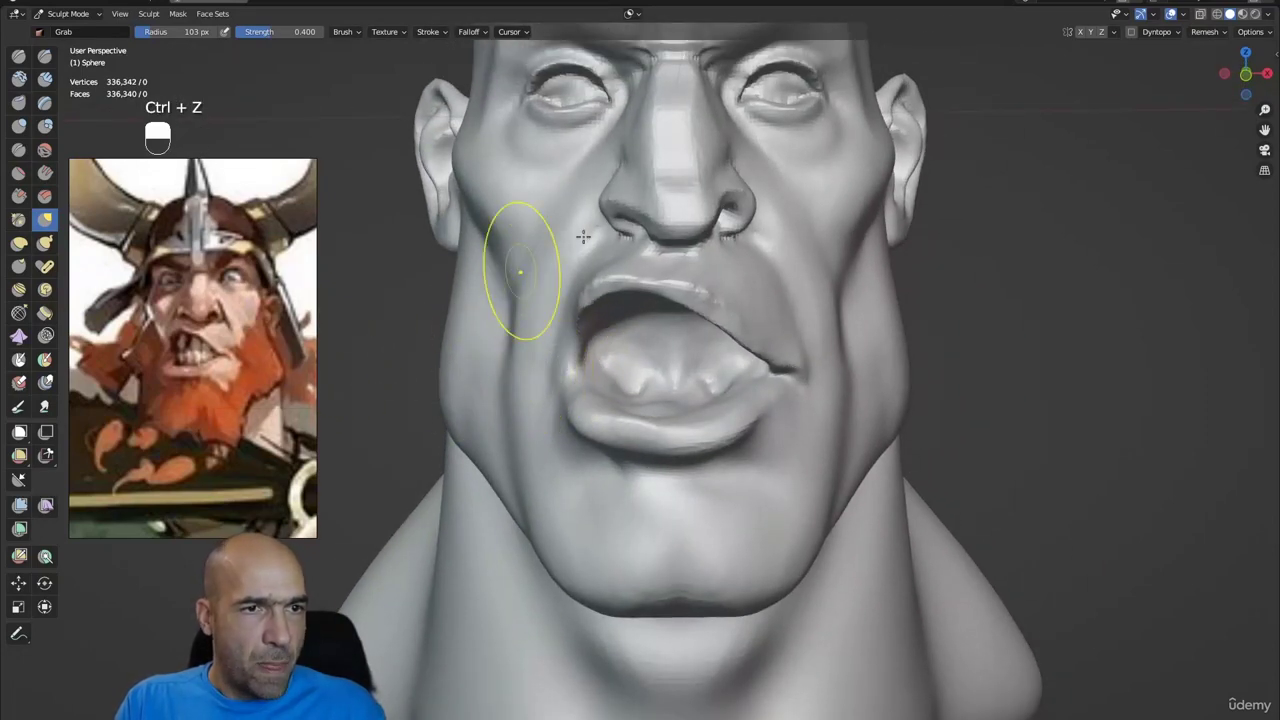
mouse_move(590, 318)
mouse_down()
mouse_move(563, 363)
mouse_move(576, 368)
mouse_up()
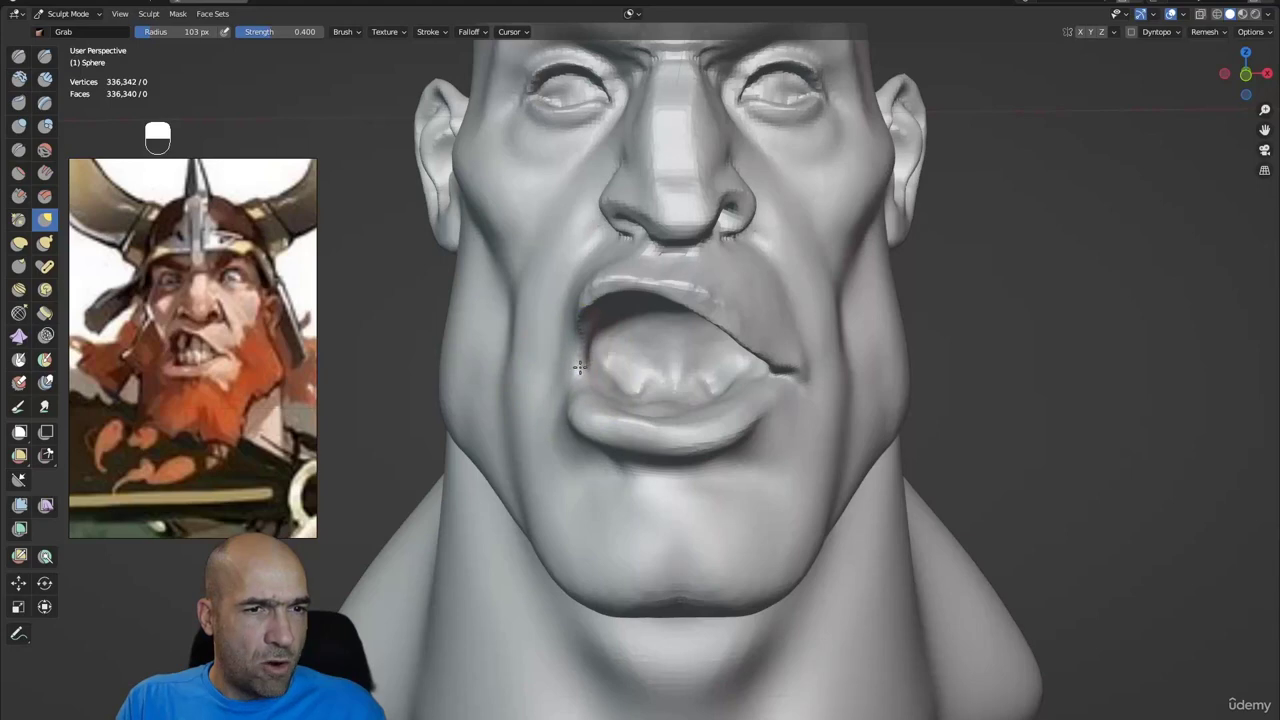
key(ctrl+z)
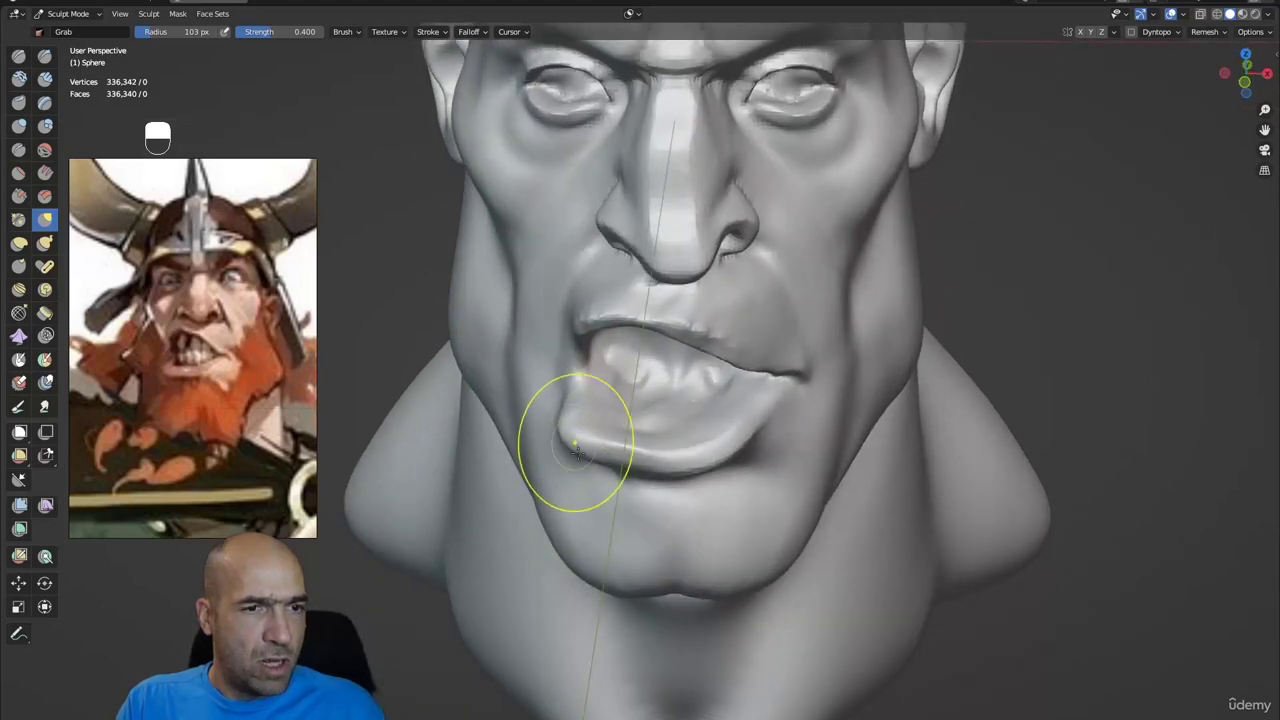
key(ctrl+z)
- Thicken the lower lip with Inflate/Deflate at 103 px radius and define its underside with Draw Sharp
key(i)
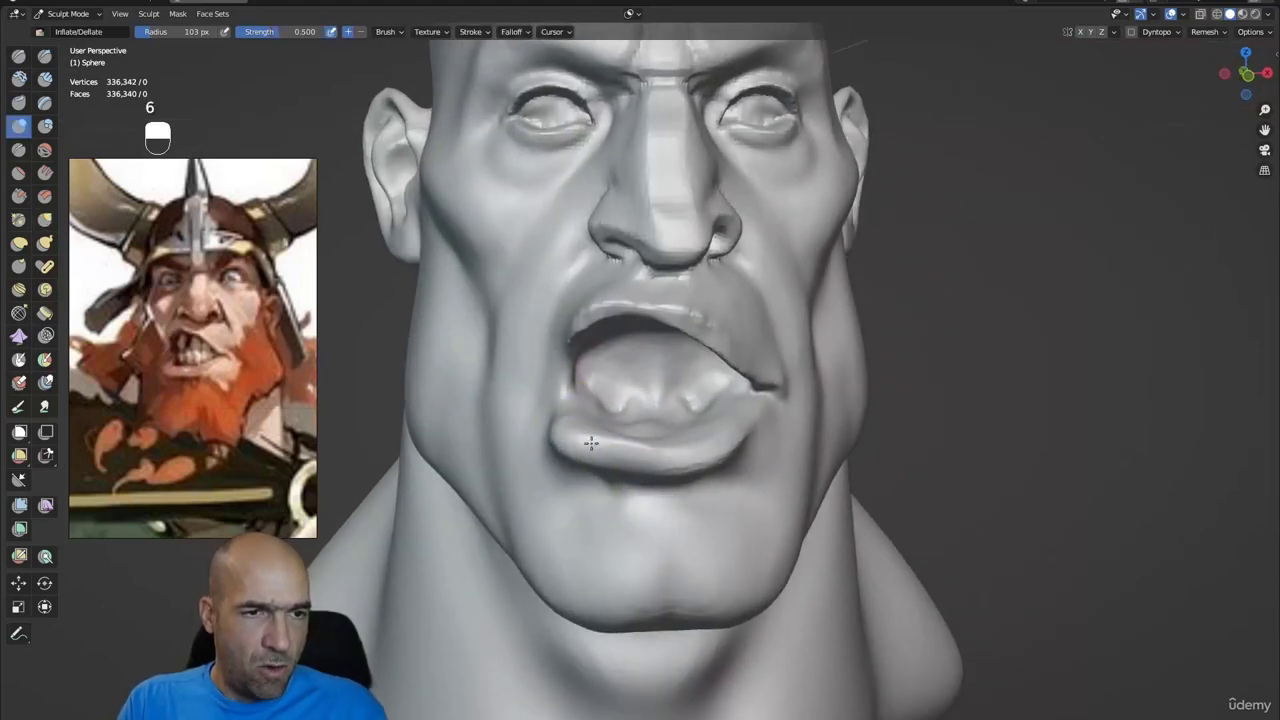
mouse_move(704, 447)
mouse_down()
mouse_move(748, 428)
mouse_move(650, 420)
mouse_move(722, 434)
mouse_move(811, 390)
mouse_up()
key(1)
mouse_move(860, 445)
alt+mouse_down()
mouse_move(822, 406)
mouse_move(754, 404)
mouse_move(671, 457)
mouse_move(451, 434)
alt+mouse_up()
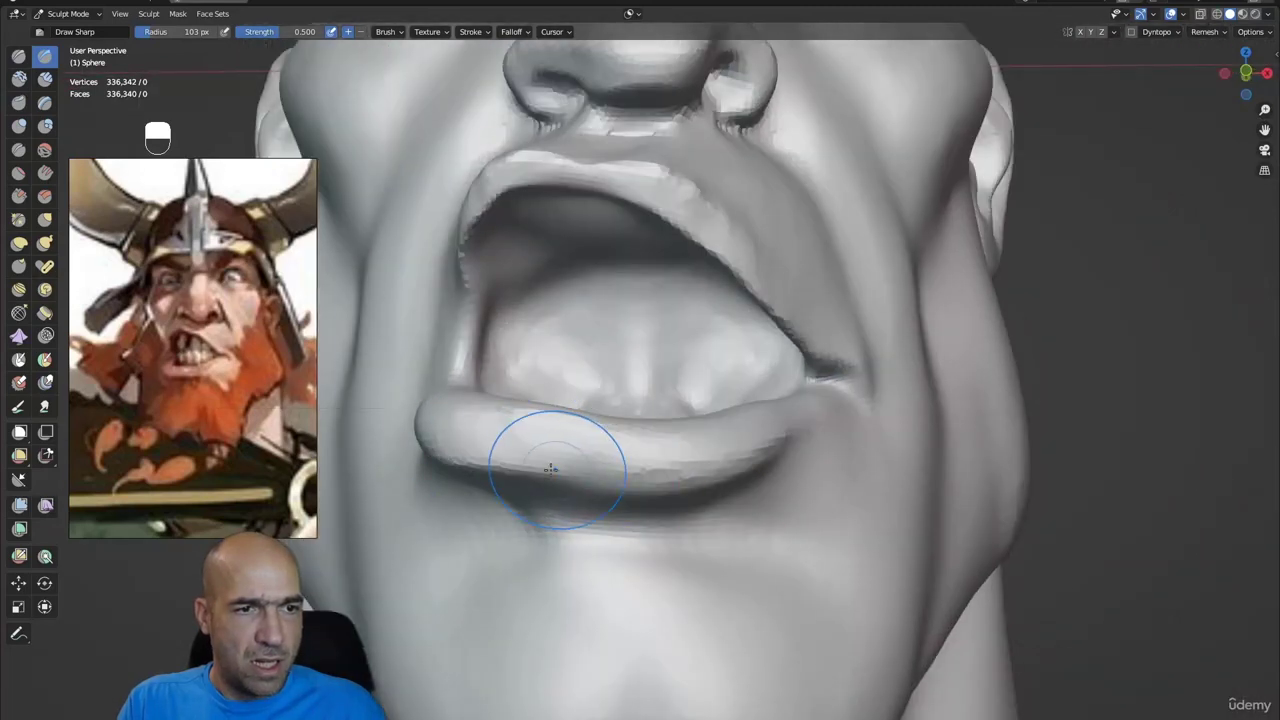
mouse_move(694, 469)
alt+mouse_down()
mouse_move(851, 414)
mouse_move(843, 391)
mouse_move(770, 360)
mouse_move(800, 329)
alt+mouse_up()
- Tighten the slanted upper lip edge with Pinch/Magnify and flatten the area above it with Scrape at 103 px radius
key(p)
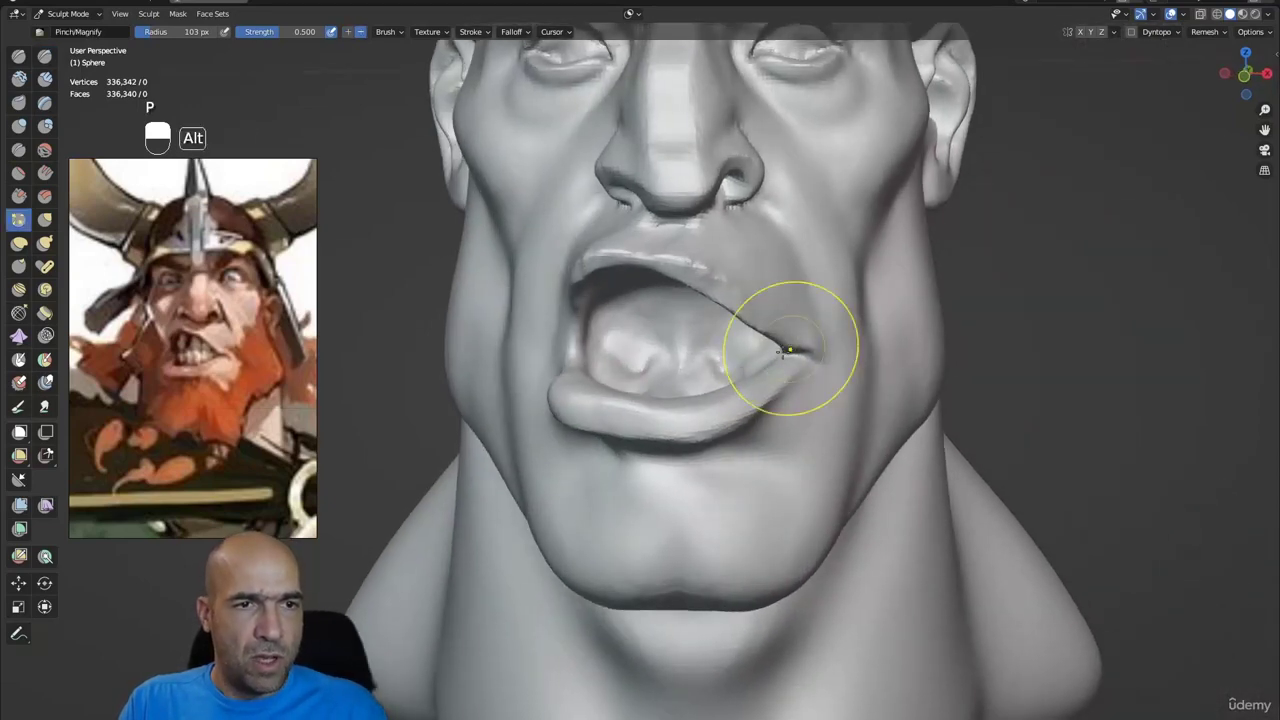
mouse_move(738, 302)
ctrl+alt+mouse_down()
mouse_move(740, 330)
mouse_move(700, 371)
ctrl+alt+mouse_up()
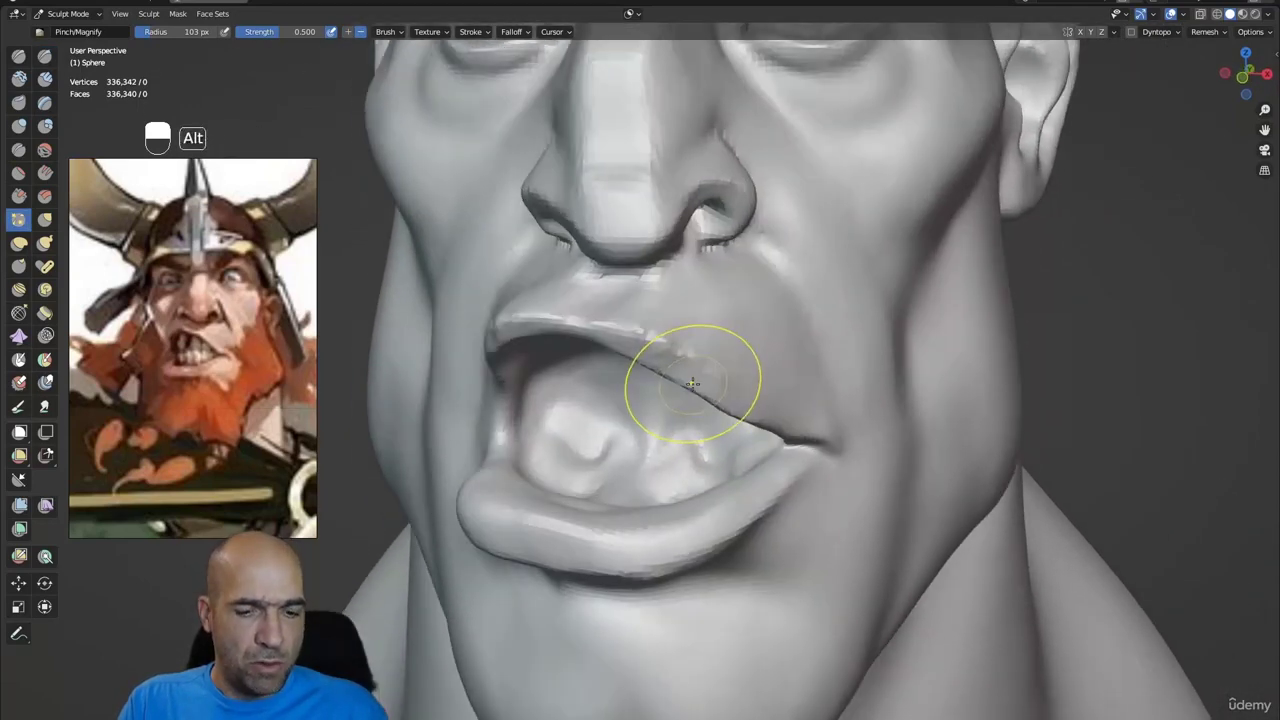
key(3)
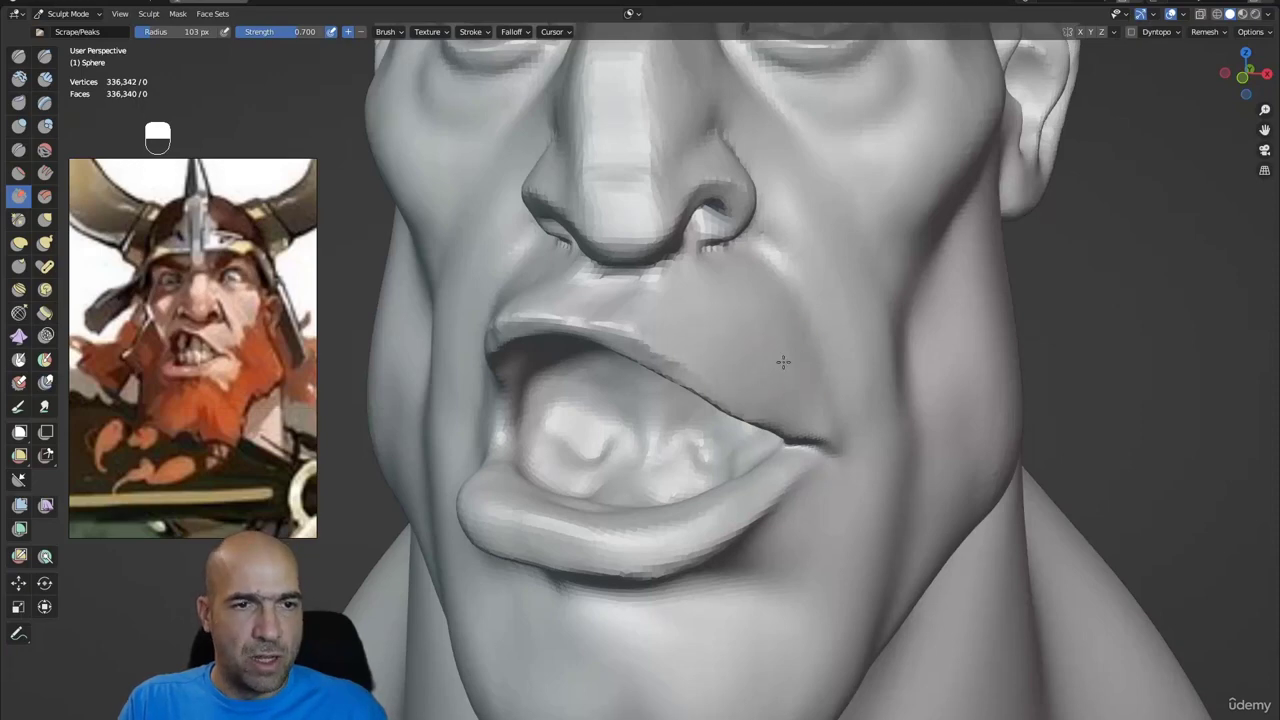
alt+drag(749, 336, 723, 368)
ctrl+alt+drag(723, 368, 723, 351)
- Carve the smile fold from the nostril toward the mouth corner with Draw Sharp at 58 px radius and smooth it
key(1)
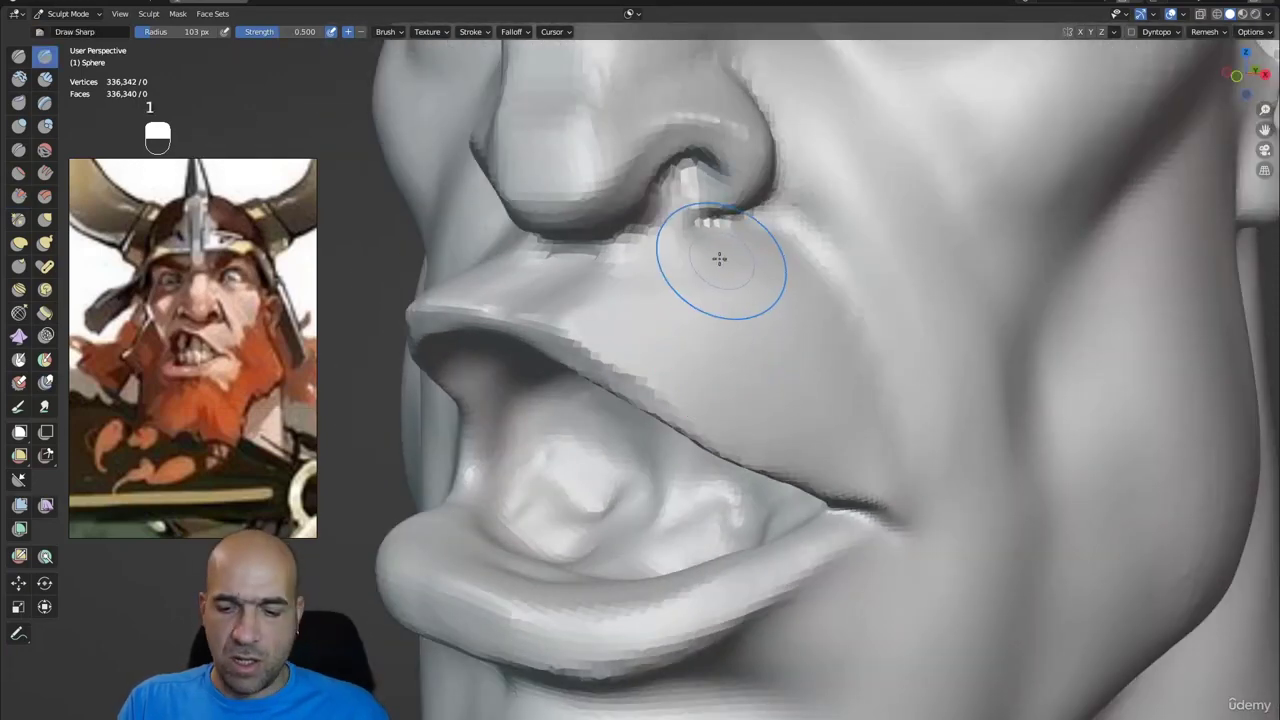
key(bracketleft)
key(bracketleft)
key(bracketleft)
mouse_move(773, 115)
ctrl+mouse_down()
mouse_move(814, 229)
mouse_move(789, 188)
mouse_move(903, 434)
ctrl+mouse_up()
mouse_move(848, 335)
ctrl+alt+mouse_down()
mouse_move(843, 371)
mouse_move(830, 358)
ctrl+alt+mouse_up()
mouse_move(780, 335)
shift+mouse_down()
mouse_move(753, 374)
mouse_move(727, 325)
shift+mouse_up()
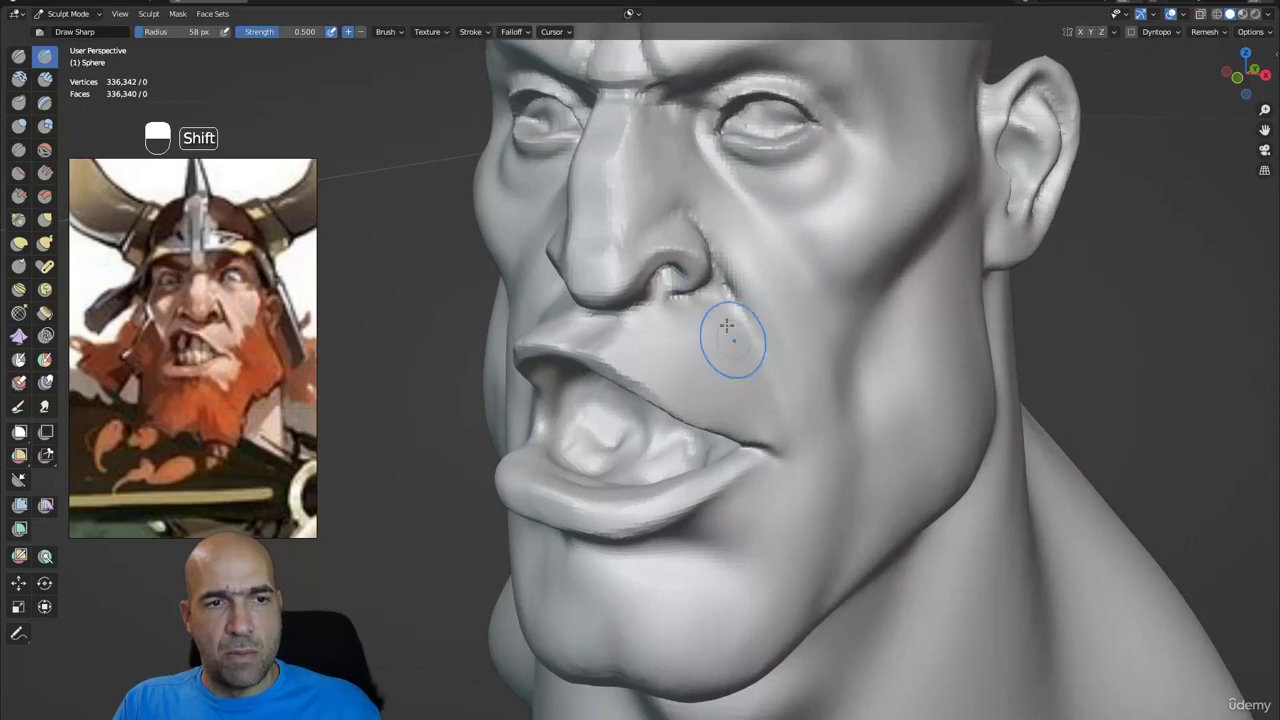
- Sharpen the creases around and beneath the nostril wing with Draw Sharp at 58 px radius
ctrl+alt+drag(731, 280, 735, 232)
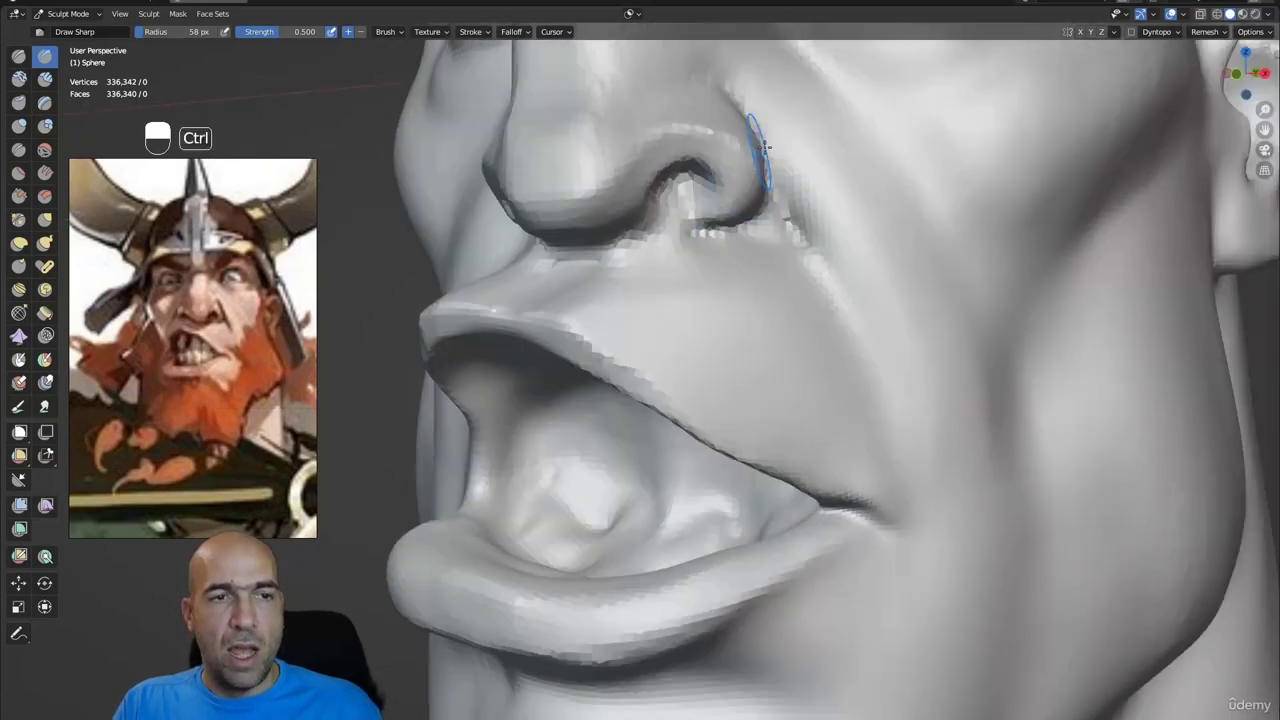
mouse_move(757, 143)
ctrl+mouse_down()
mouse_move(802, 238)
mouse_move(781, 227)
mouse_move(780, 248)
mouse_move(725, 269)
mouse_move(645, 270)
ctrl+mouse_up()
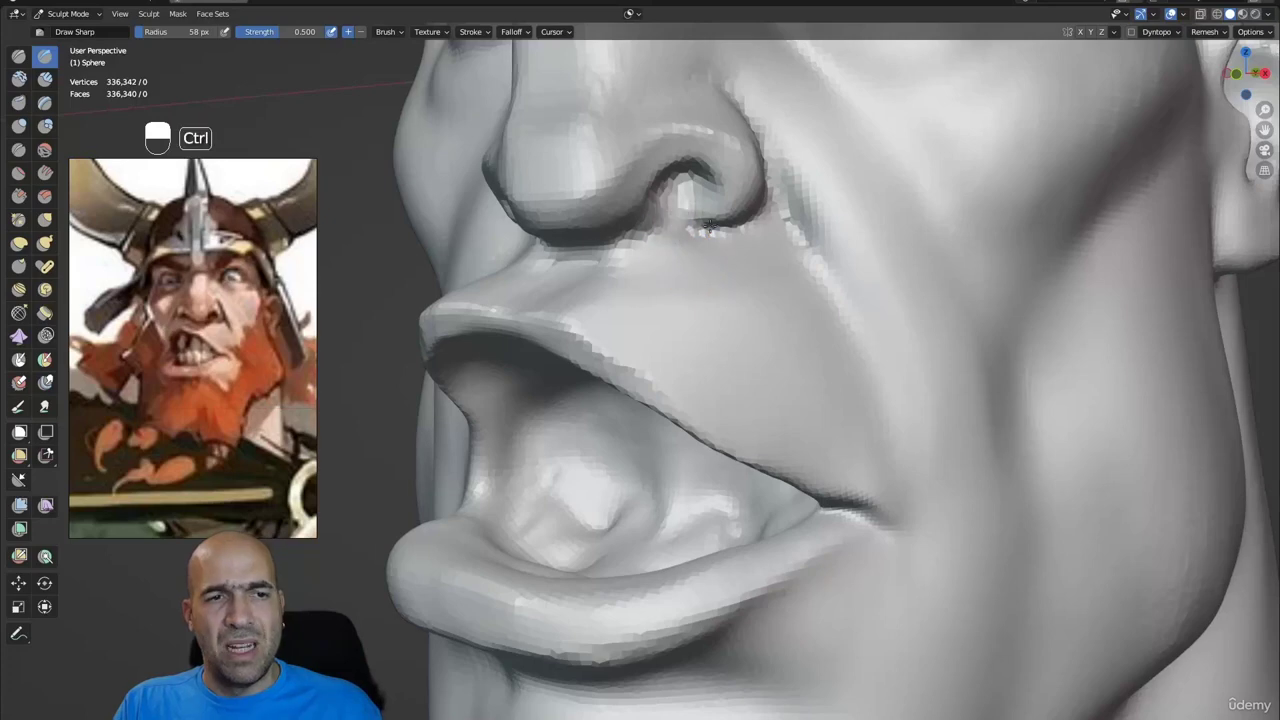
mouse_move(683, 189)
ctrl+mouse_down()
mouse_move(688, 262)
mouse_move(648, 322)
mouse_move(680, 291)
mouse_move(702, 343)
mouse_move(680, 350)
ctrl+mouse_up()
- Adjust the mouth with Grab and carve a crease at its opposite corner with Draw Sharp
key(g)
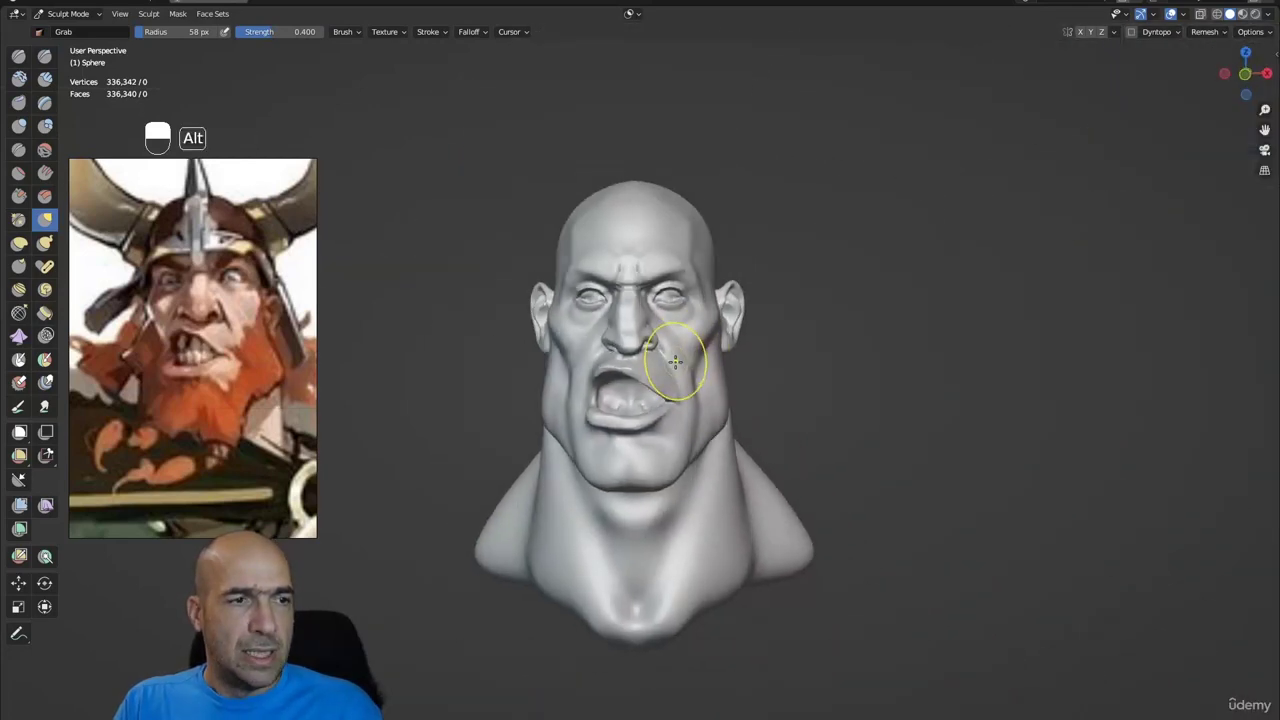
ctrl+alt+drag(636, 398, 582, 396)
key(g)
mouse_move(517, 424)
alt+mouse_down()
mouse_move(569, 434)
mouse_move(501, 443)
mouse_move(462, 422)
alt+mouse_up()
key(1)
ctrl+alt+drag(500, 422, 577, 426)
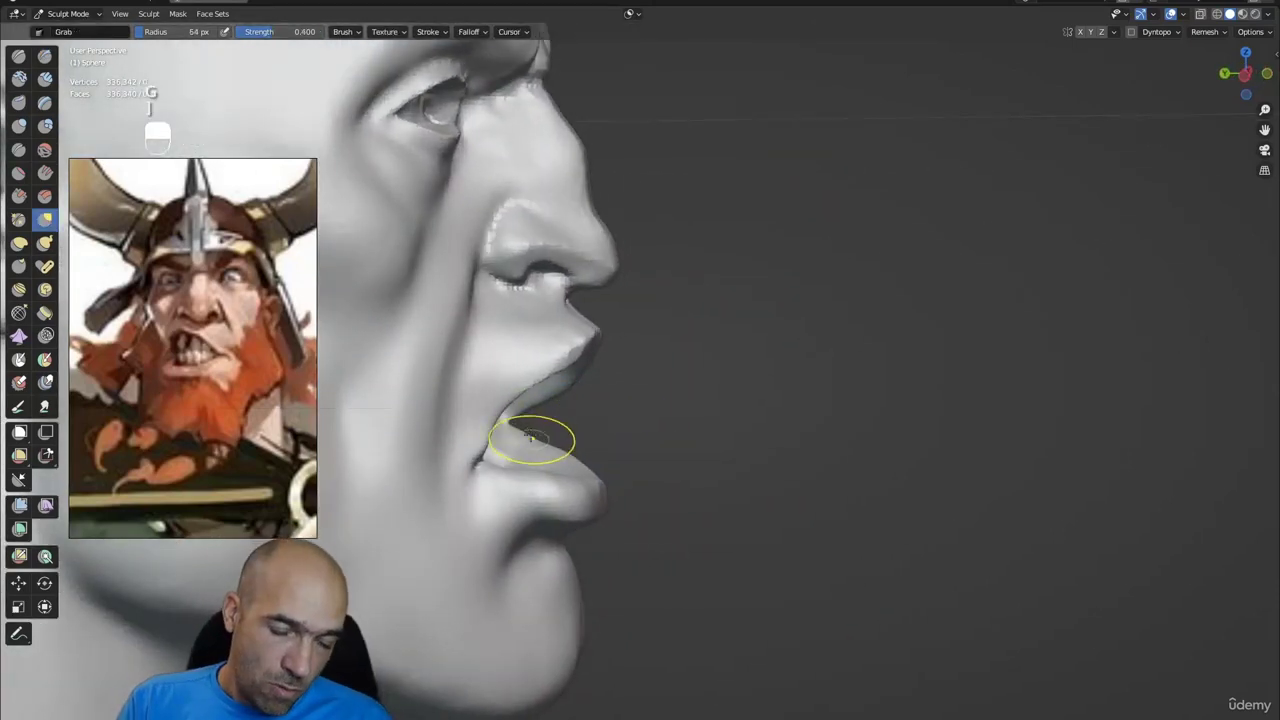
- Adjust the lip line near the opposite mouth corner in side view with Grab at 78 px radius
key(bracketright)
key(bracketright)
key(bracketright)
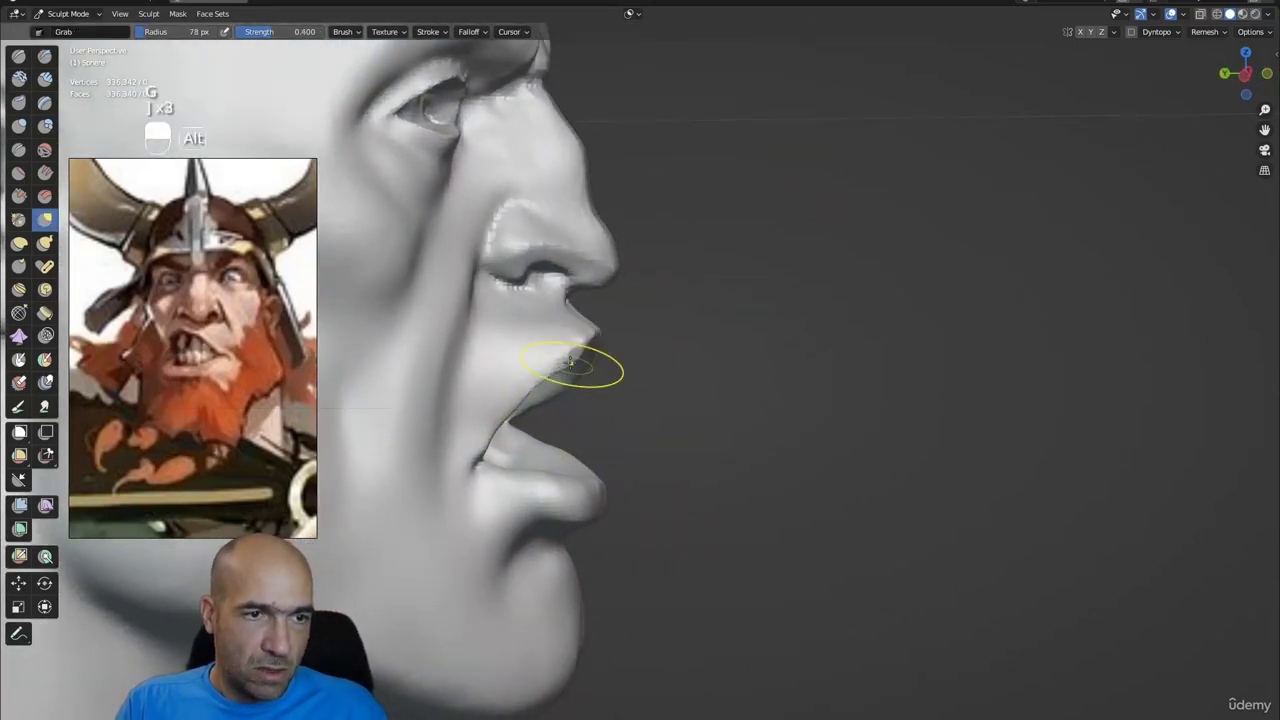
mouse_move(571, 357)
middle_down()
mouse_move(463, 357)
mouse_move(523, 417)
middle_up()
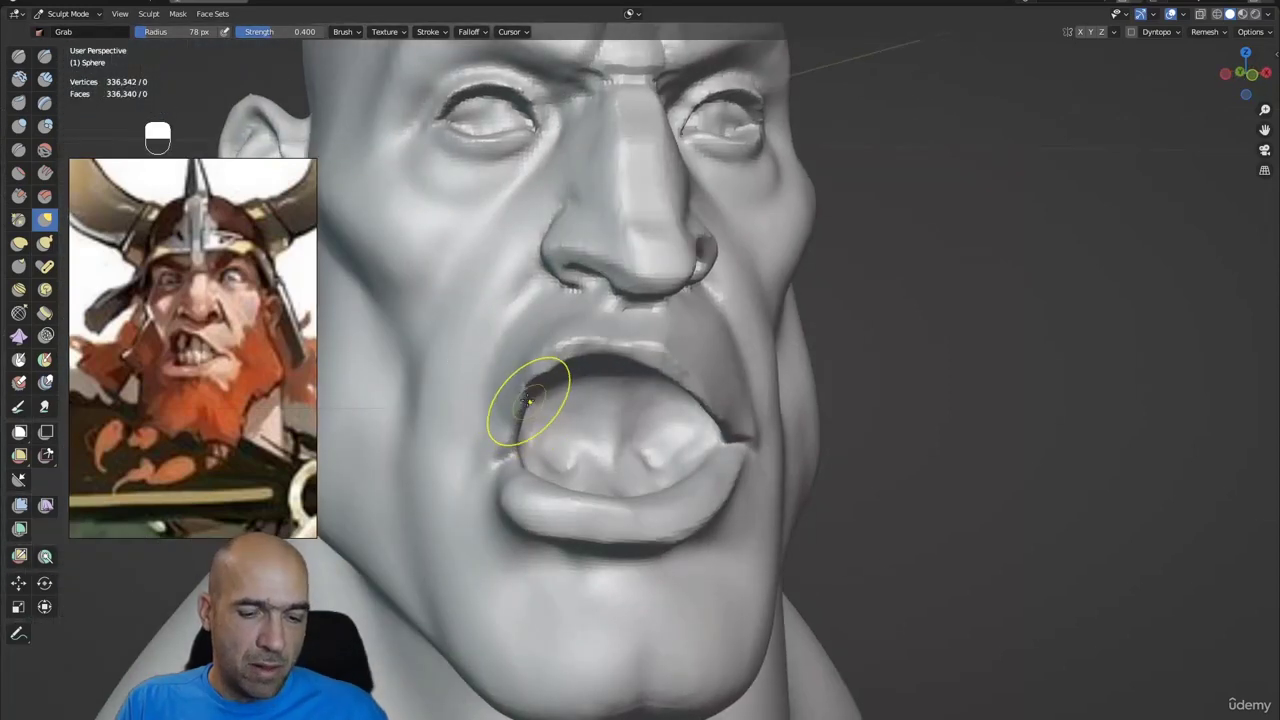
- Add volume to the lips and mouth corners with Inflate/Deflate at 78 px radius
key(6)
mouse_move(707, 397)
alt+mouse_down()
mouse_move(606, 417)
mouse_move(722, 424)
alt+mouse_up()
scroll(728, 429, down, 5)
alt+shift+drag(738, 390, 652, 449)
key(6)
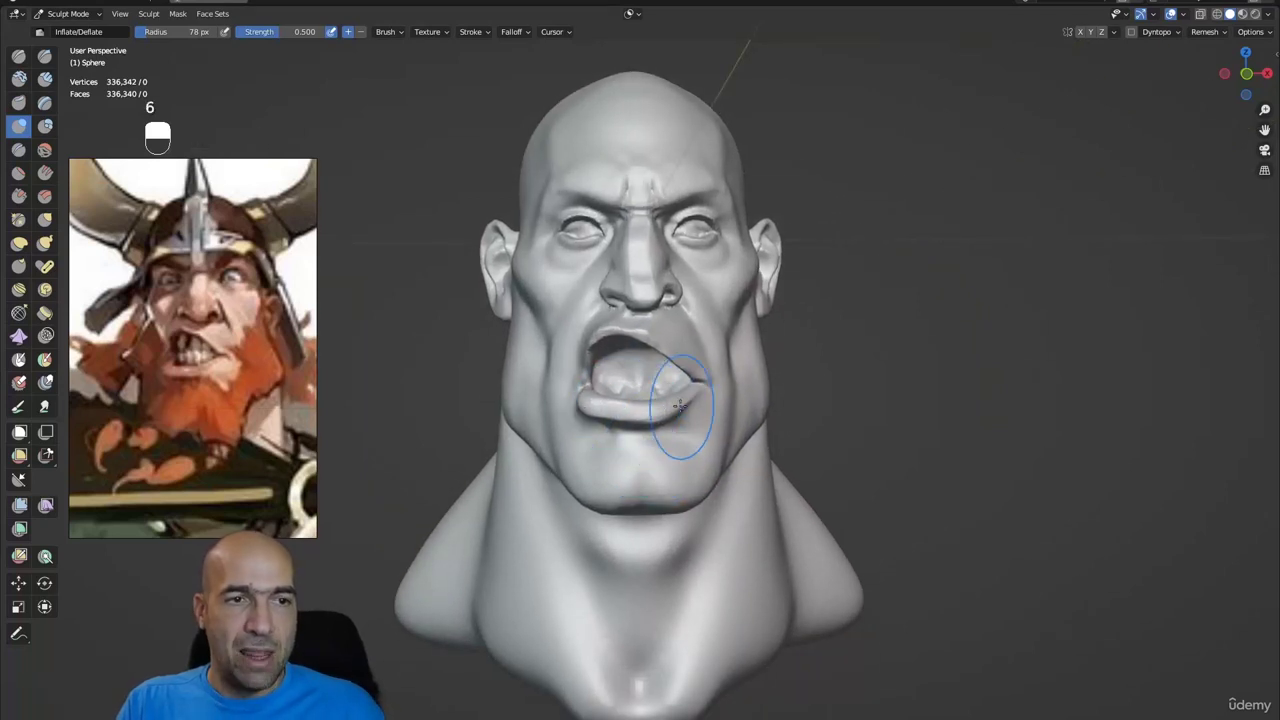
ctrl+alt+drag(702, 404, 704, 414)
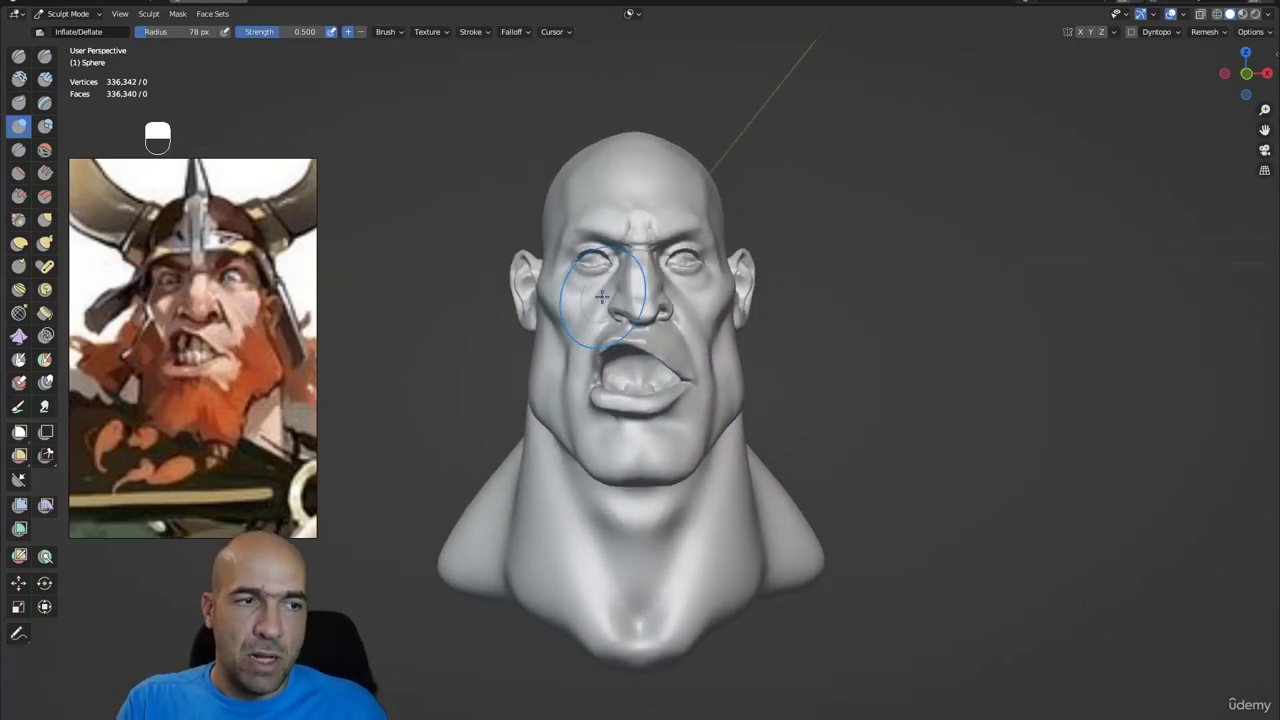
- Adjust the mouth's asymmetrical outline in front view with Grab at 78 px radius and save the file
ctrl+alt+drag(704, 345, 703, 322)
key(g)
ctrl+alt+drag(706, 382, 708, 364)
mouse_move(708, 364)
alt+mouse_down()
mouse_move(741, 372)
mouse_move(724, 350)
mouse_move(761, 354)
alt+mouse_up()
ctrl+alt+drag(761, 354, 681, 316)
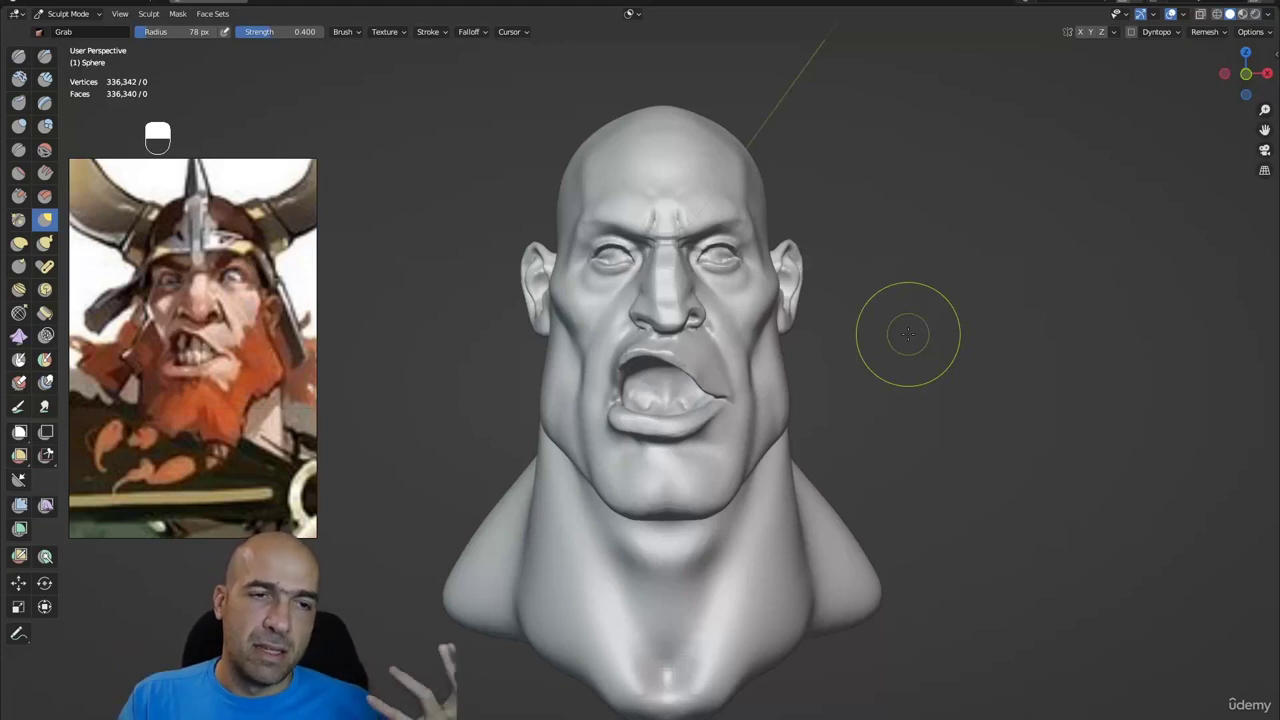
mouse_move(907, 334)
ctrl+alt+mouse_down()
mouse_move(911, 366)
mouse_move(1022, 374)
mouse_move(930, 370)
mouse_move(962, 341)
ctrl+alt+mouse_up()
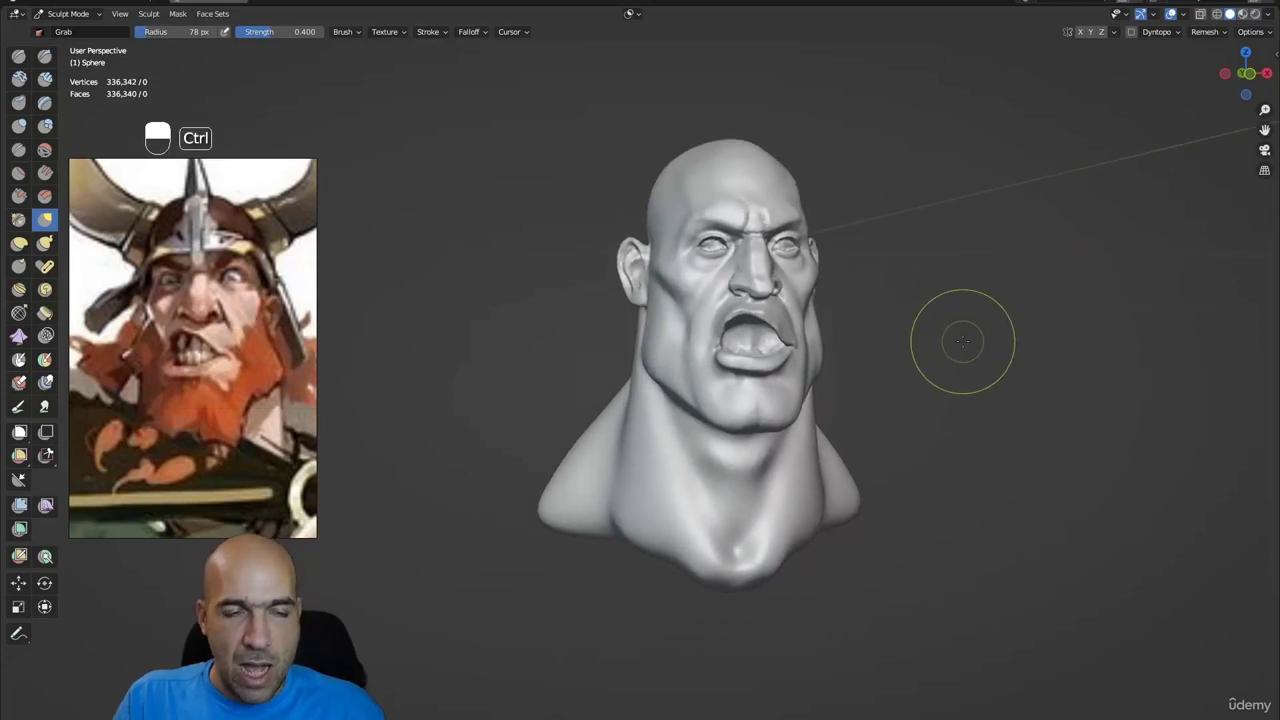
key(ctrl+s)
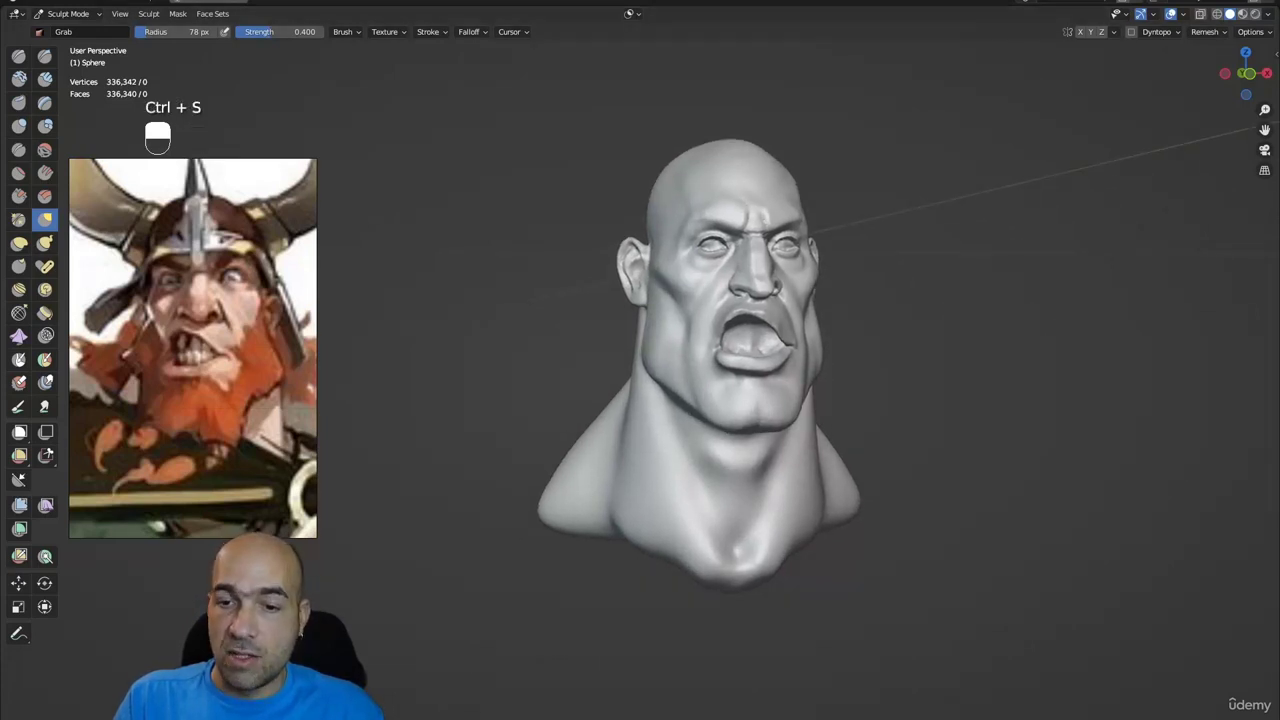